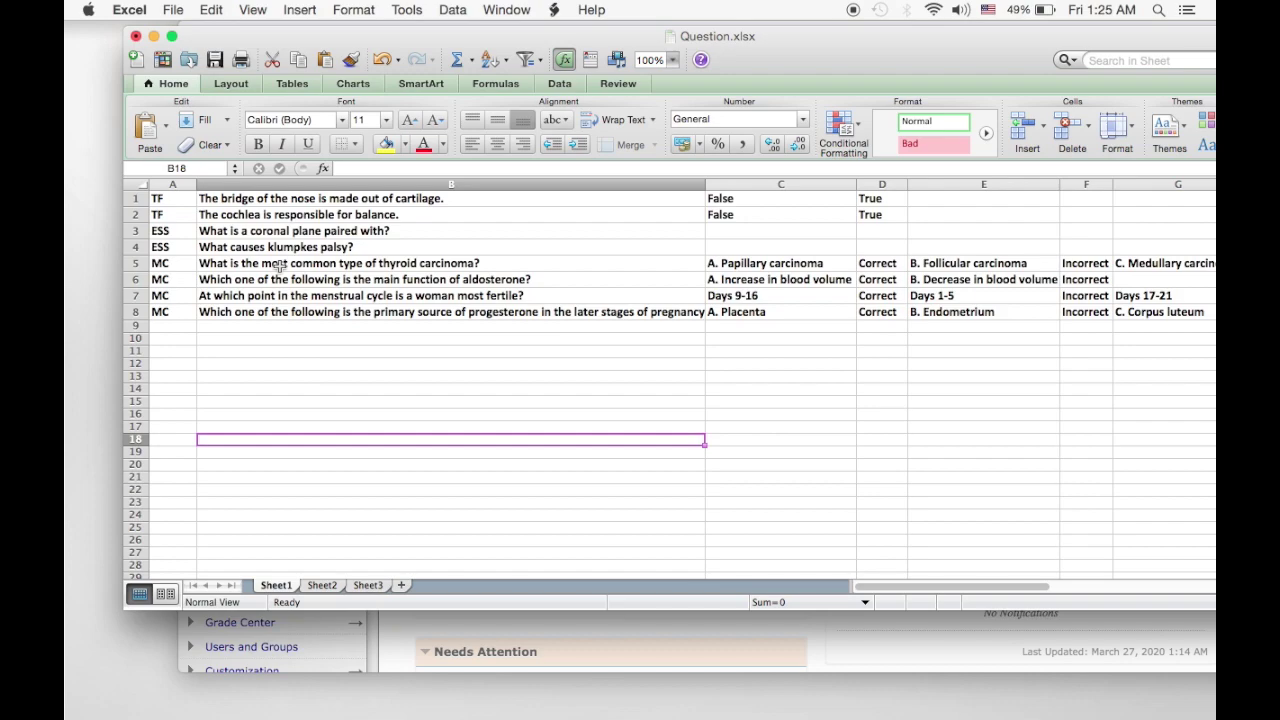
# Review the sheet's answer columns: False/True in C1/D1, Papillary carcinoma/Correct in C5/D5.
pyautogui.moveTo(534, 38)
pyautogui.mouseDown()
pyautogui.moveTo(559, 42)
pyautogui.moveTo(534, 42)
pyautogui.mouseUp()
pyautogui.click(811, 186)
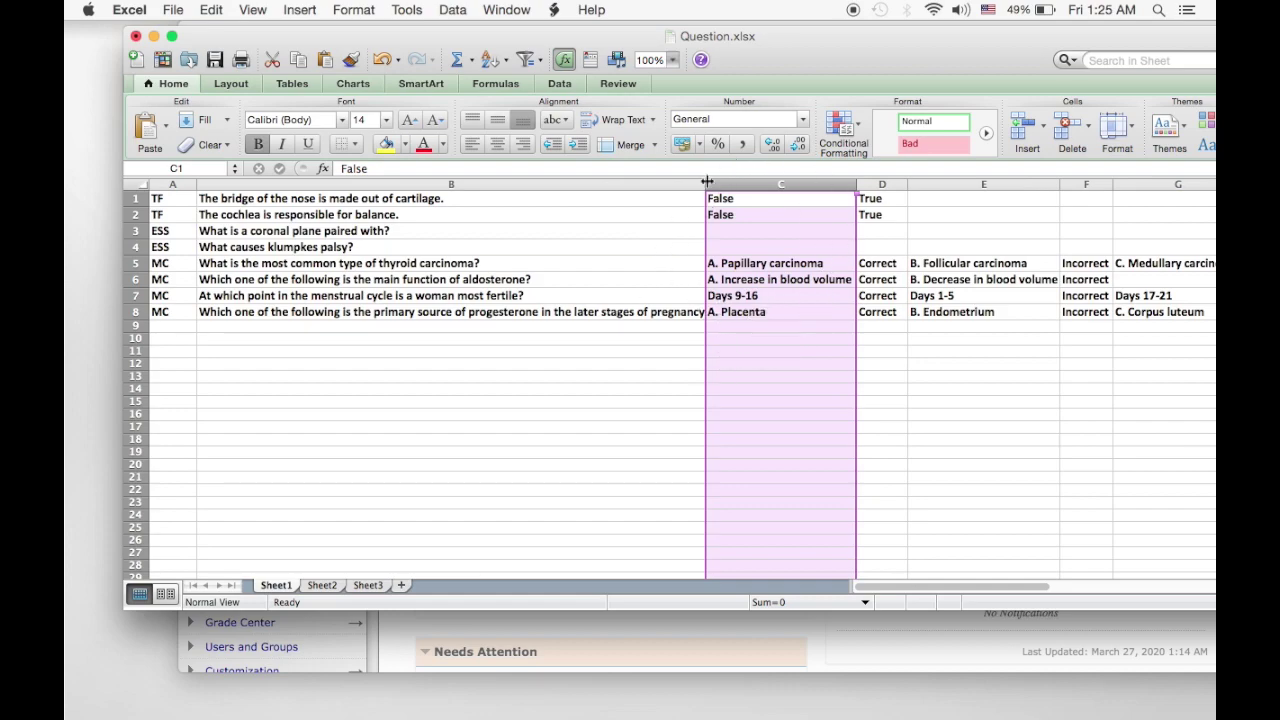
pyautogui.click(883, 185)
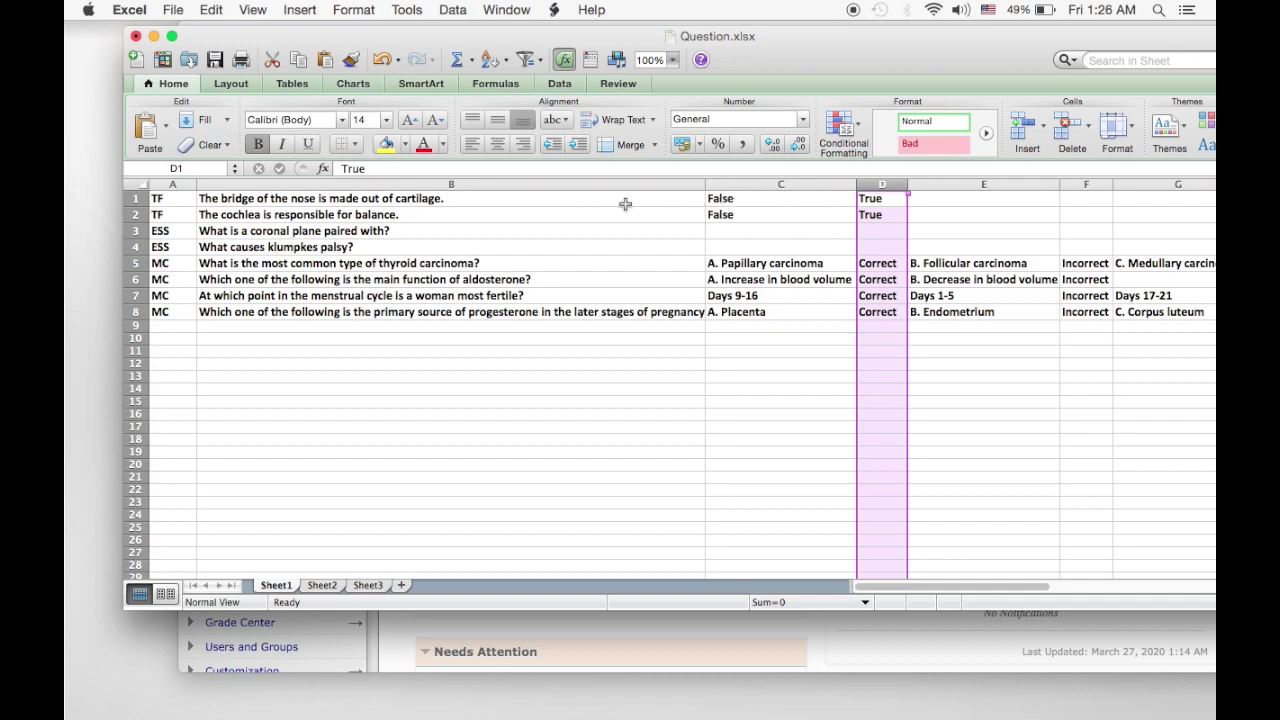
pyautogui.click(736, 200)
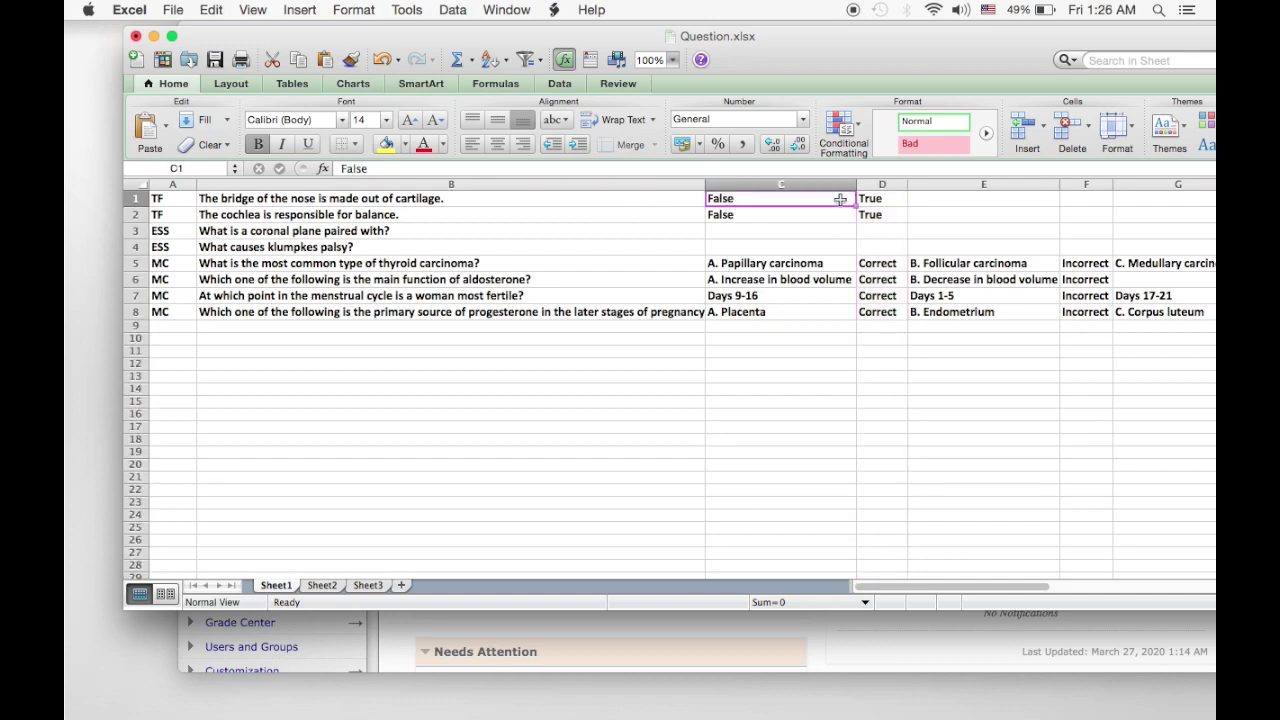
pyautogui.click(892, 200)
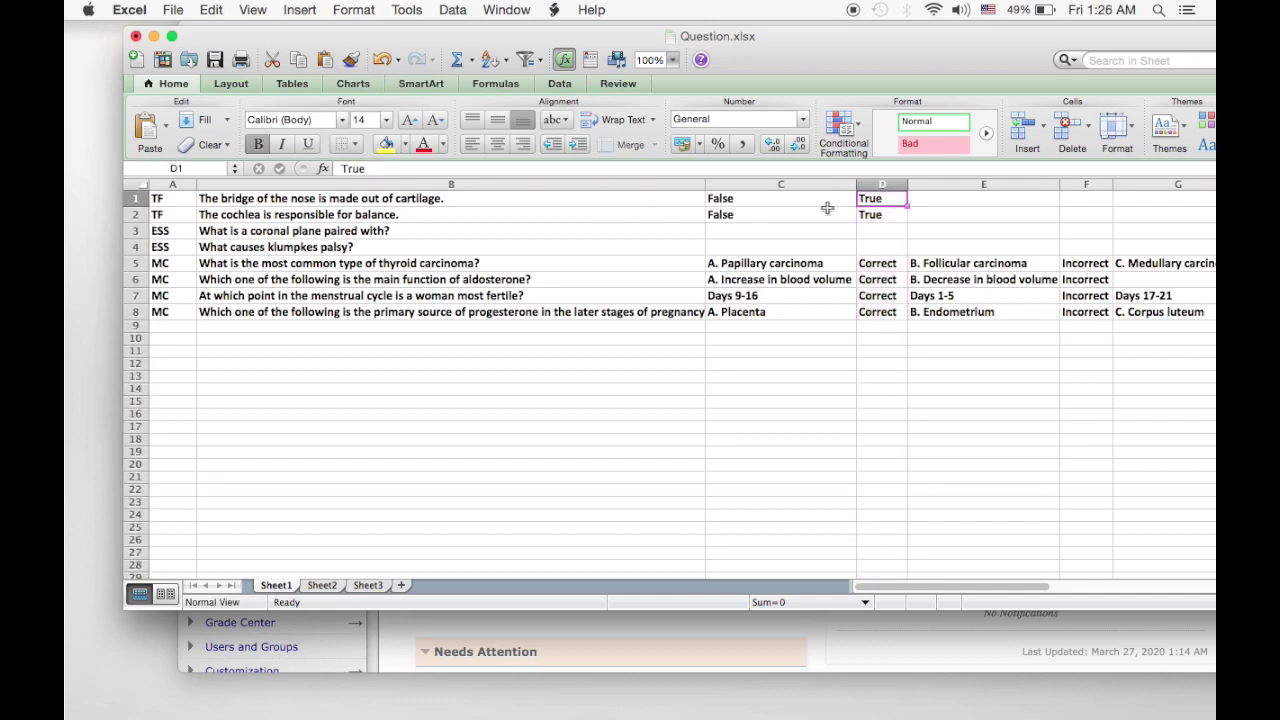
pyautogui.click(806, 263)
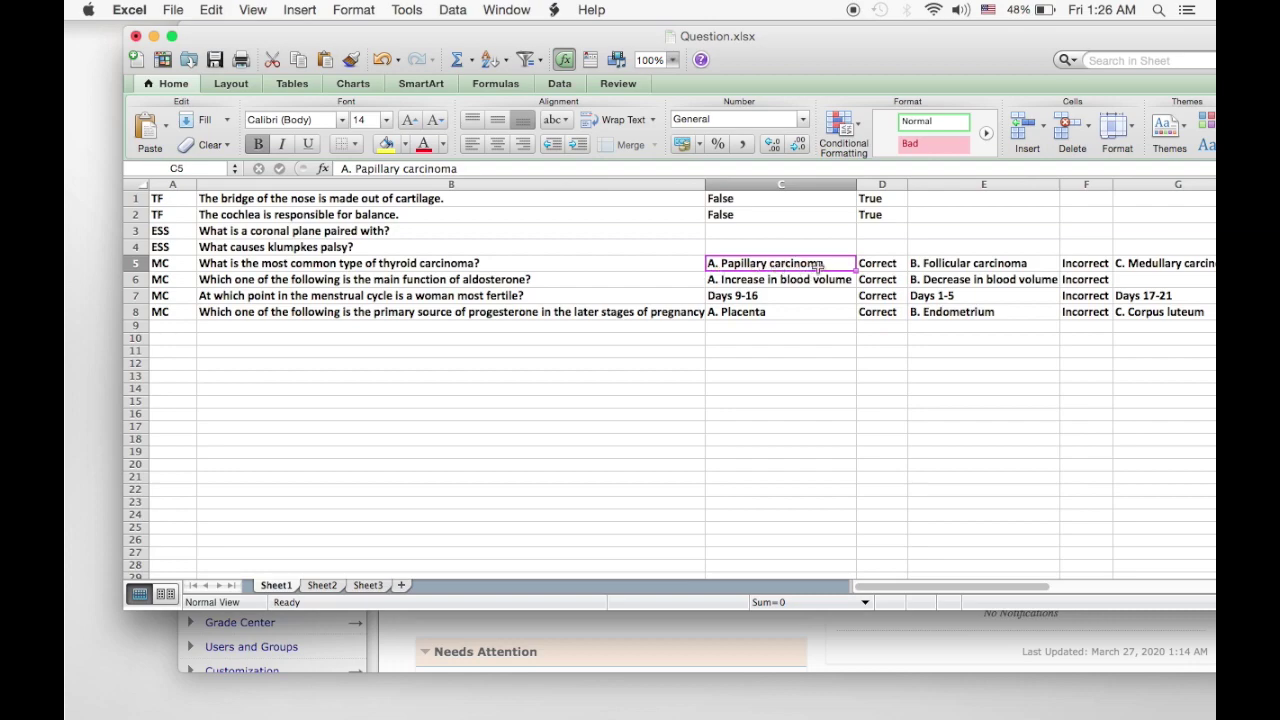
pyautogui.click(876, 264)
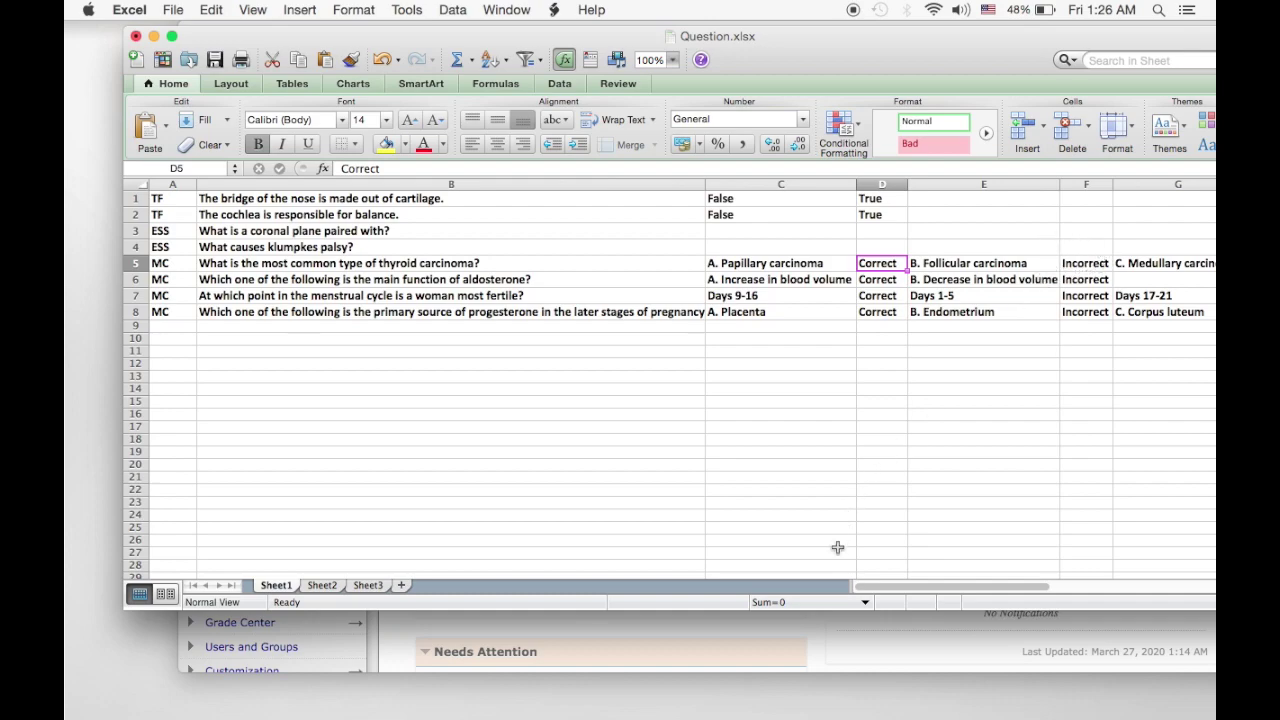
pyautogui.moveTo(906, 591); pyautogui.dragTo(929, 587)
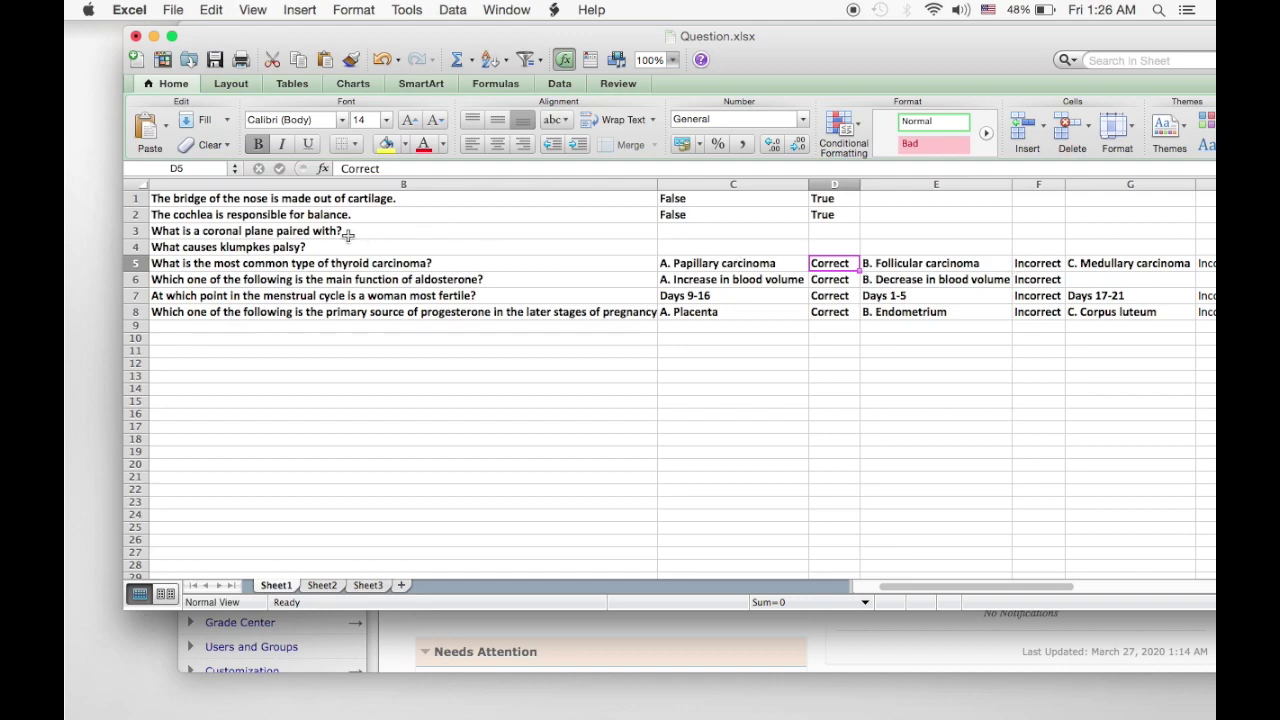
pyautogui.moveTo(929, 585); pyautogui.dragTo(904, 590)
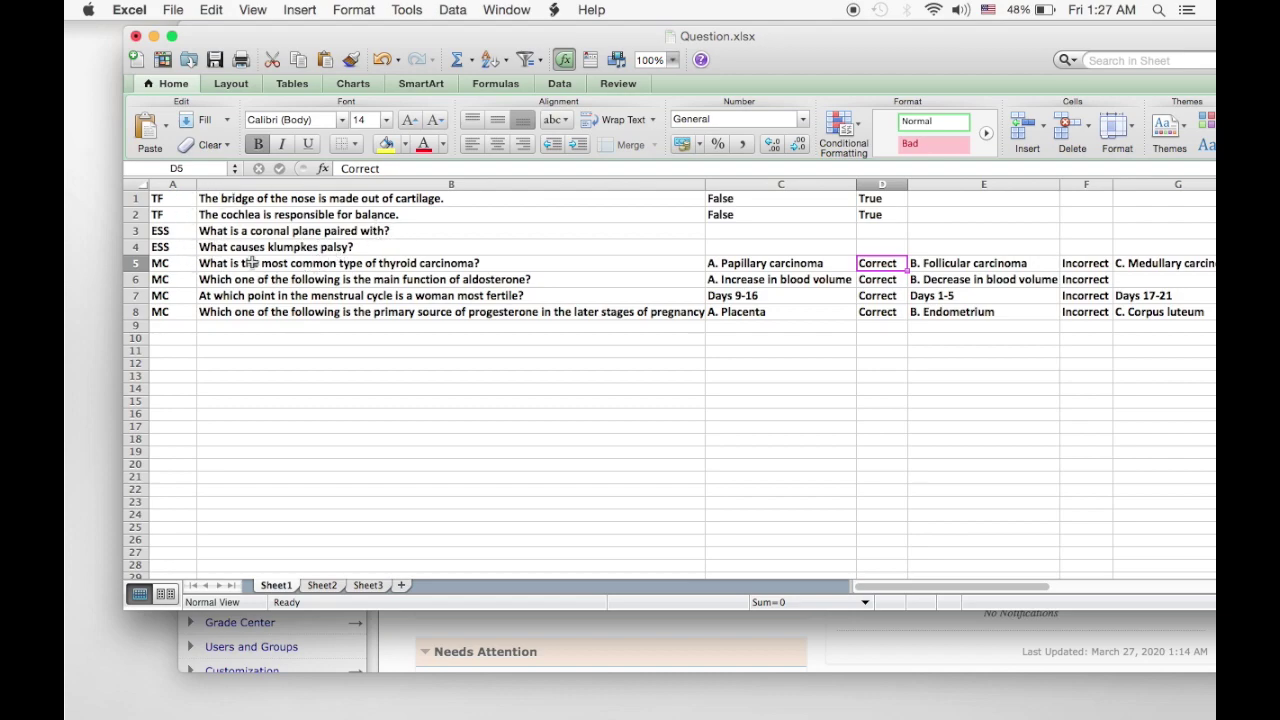
# Save the sheet to the Desktop as Question in Tab Delimited Text (.txt) format.
pyautogui.click(174, 10)
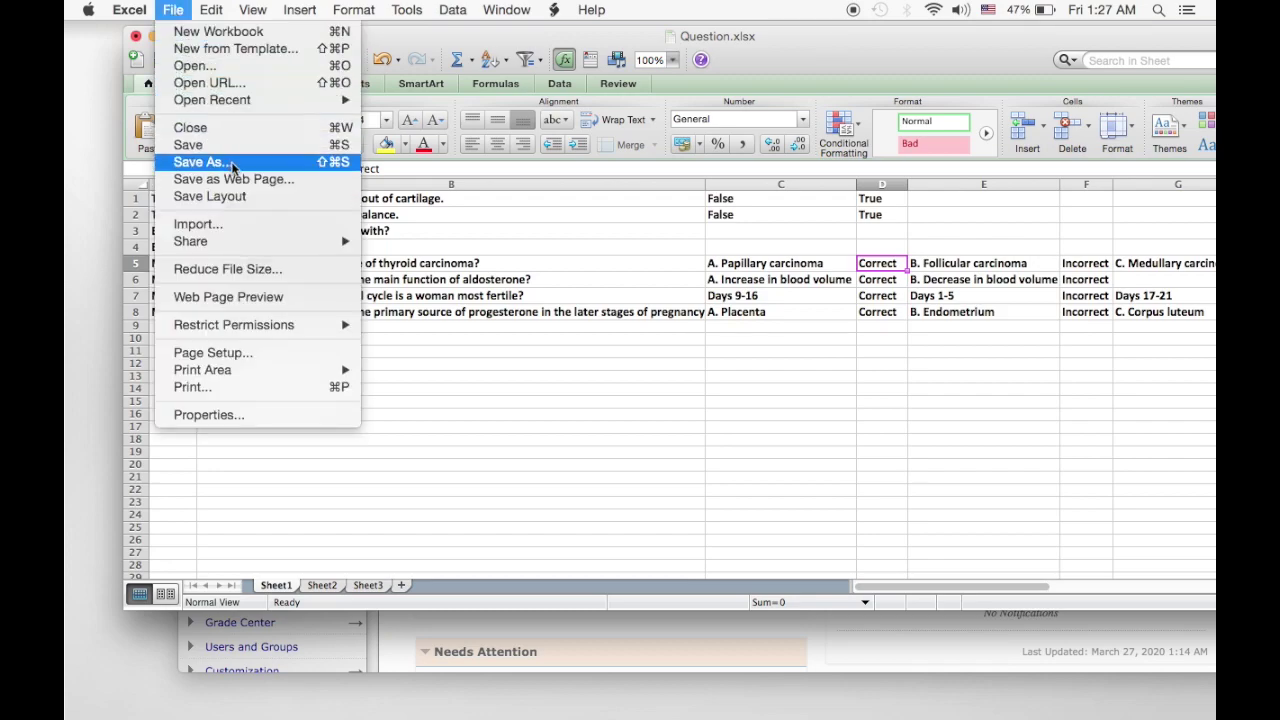
pyautogui.click(203, 162)
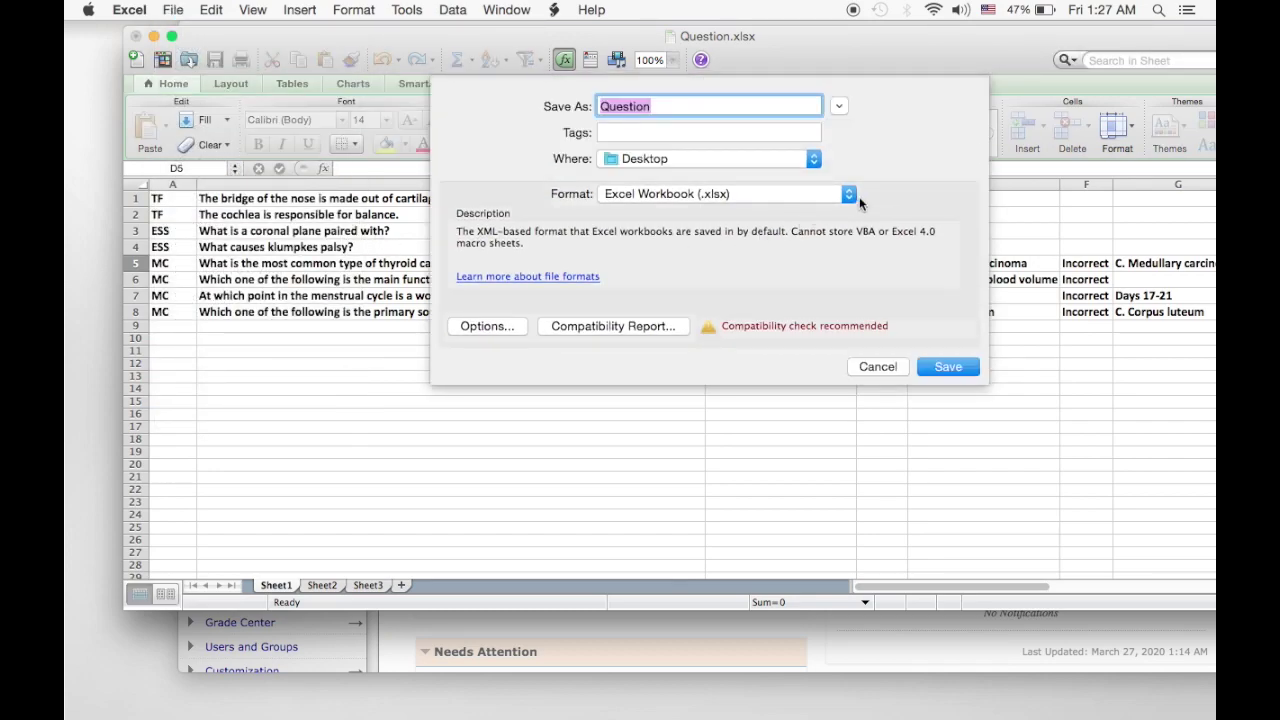
pyautogui.click(849, 195)
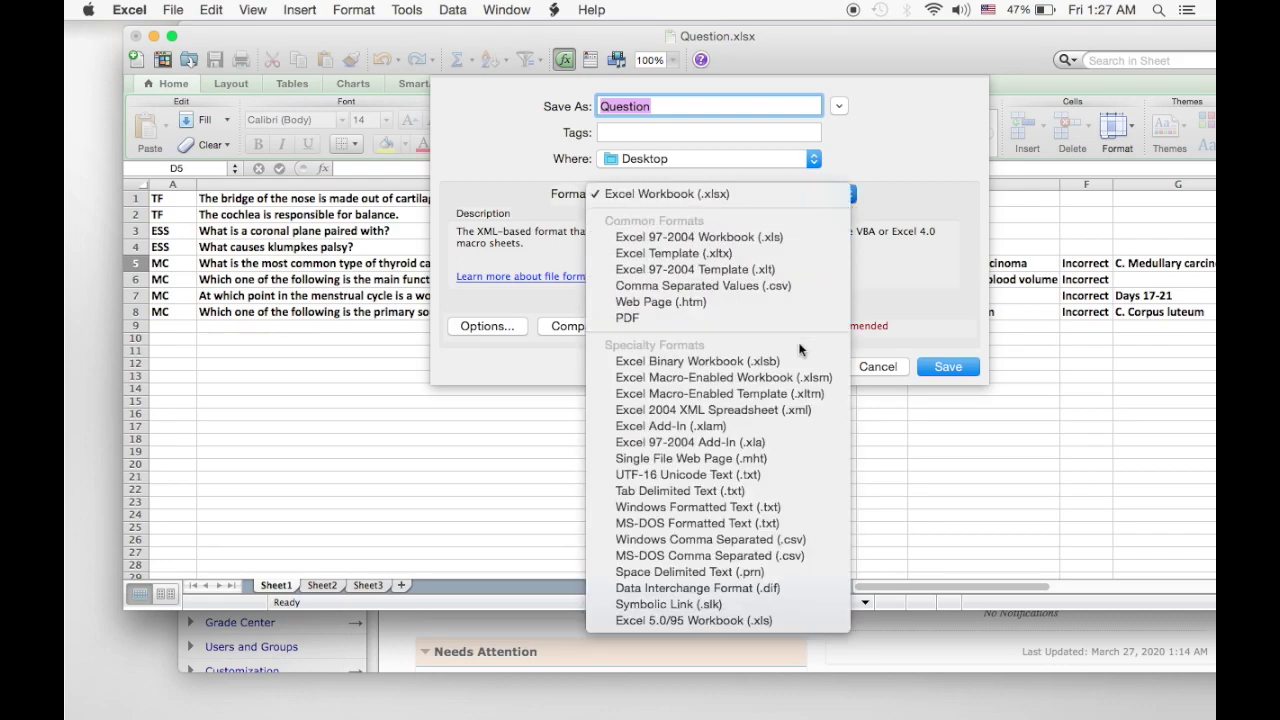
pyautogui.click(770, 493)
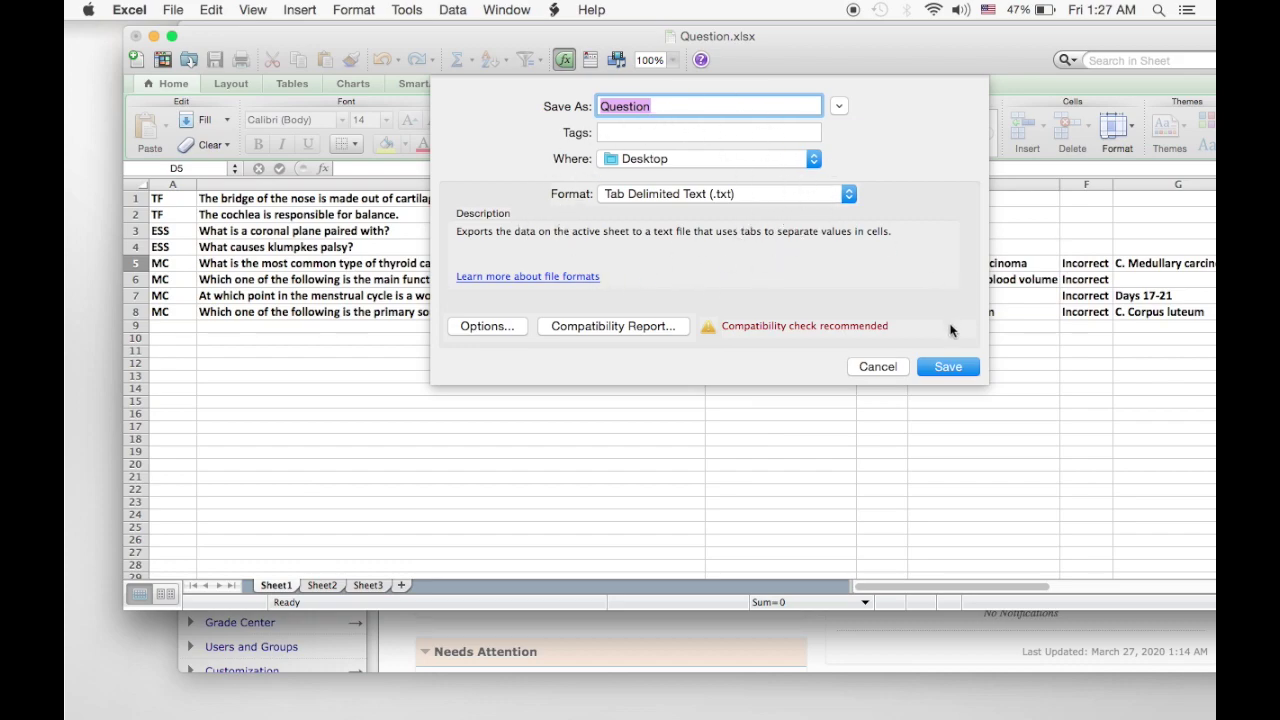
pyautogui.click(893, 366)
# Switch to the maximized browser and go to Course Tools > Tests, Surveys, and Pools > Tests.
pyautogui.click(153, 37)
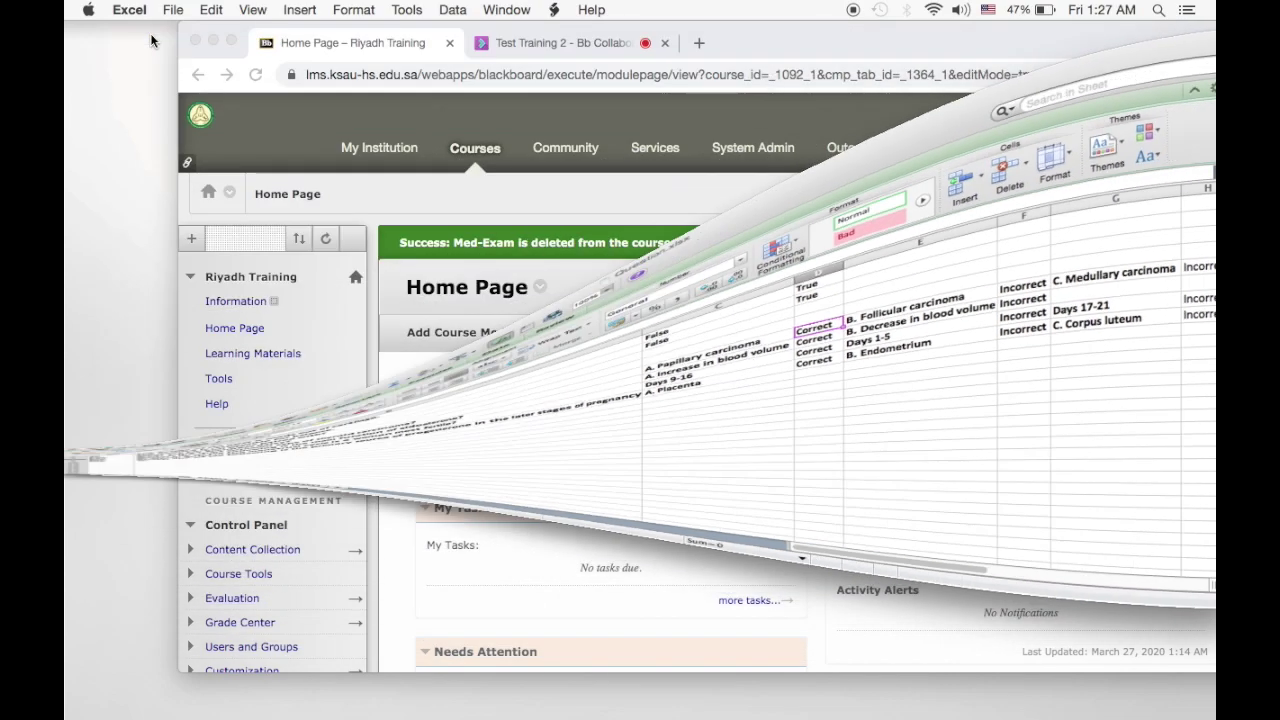
pyautogui.click(231, 41)
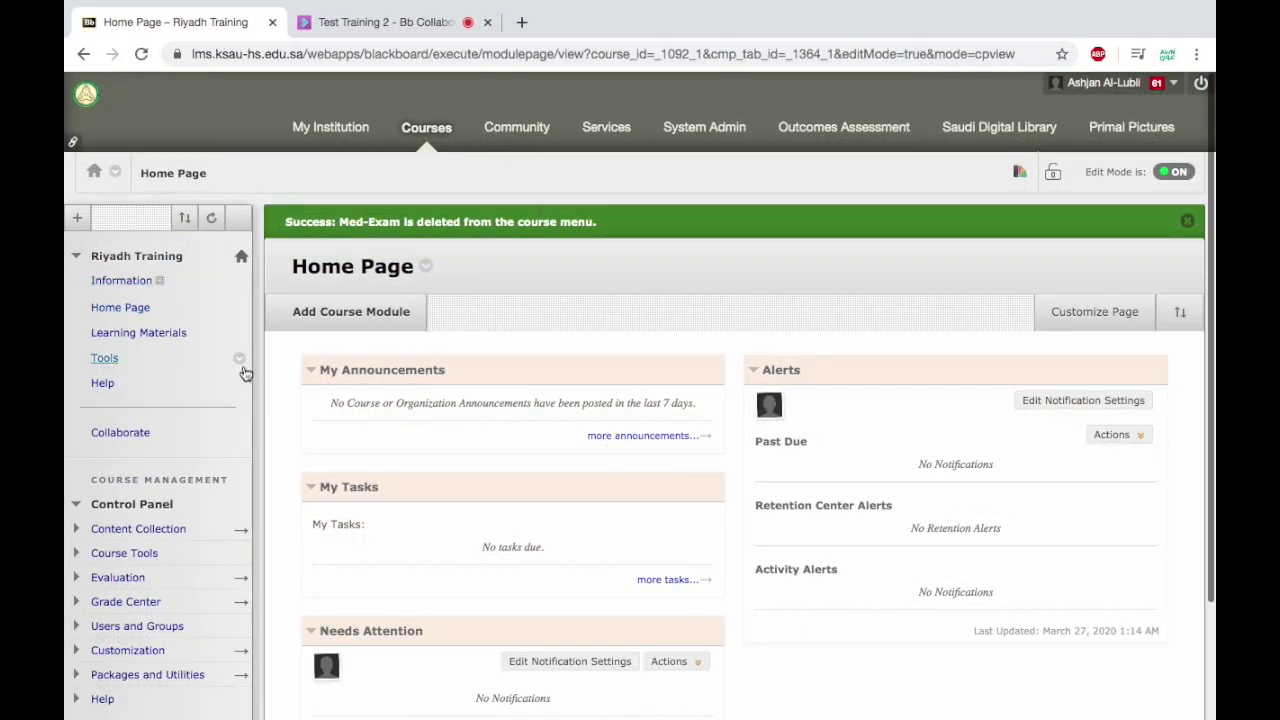
pyautogui.scroll(-3, 213, 492)
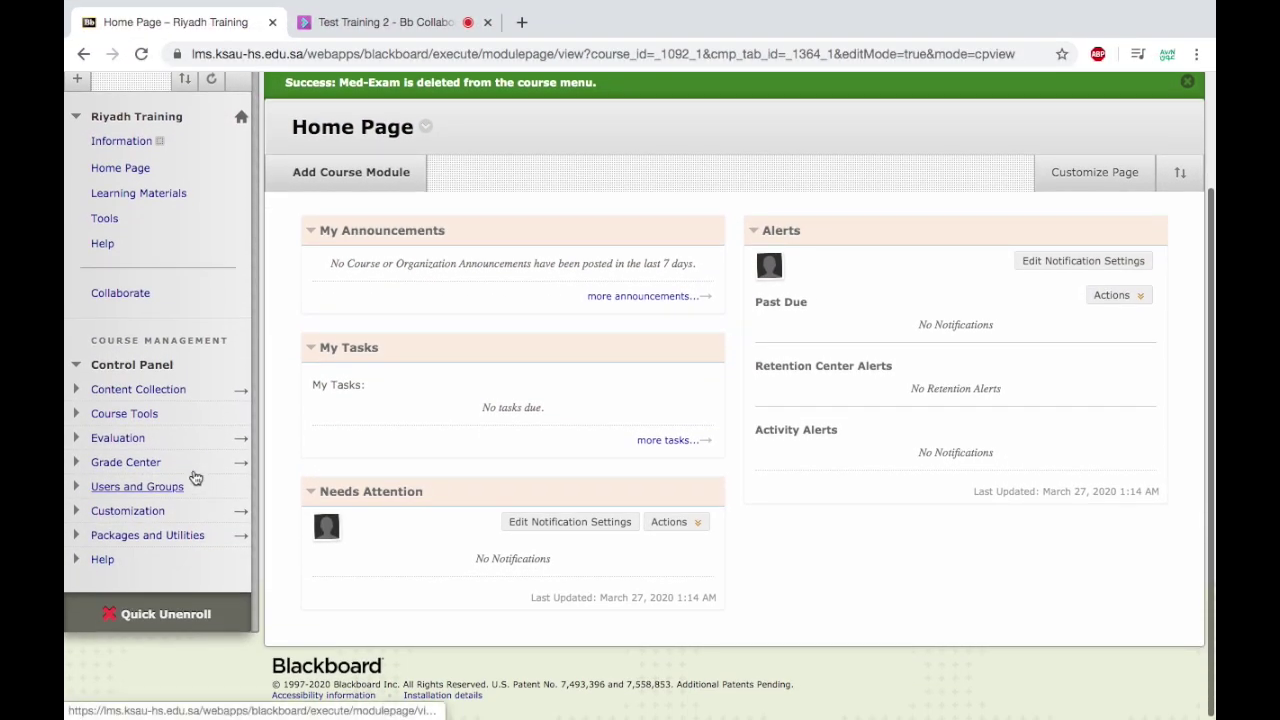
pyautogui.click(105, 414)
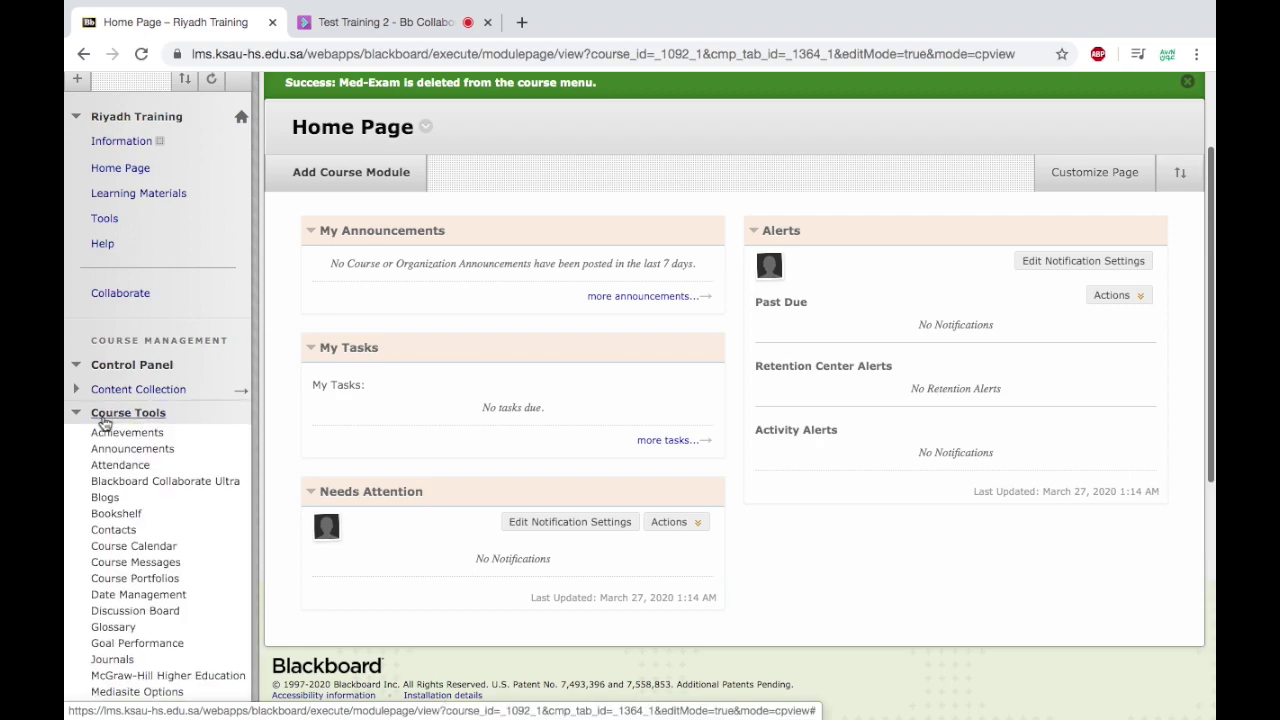
pyautogui.scroll(-6, 145, 517)
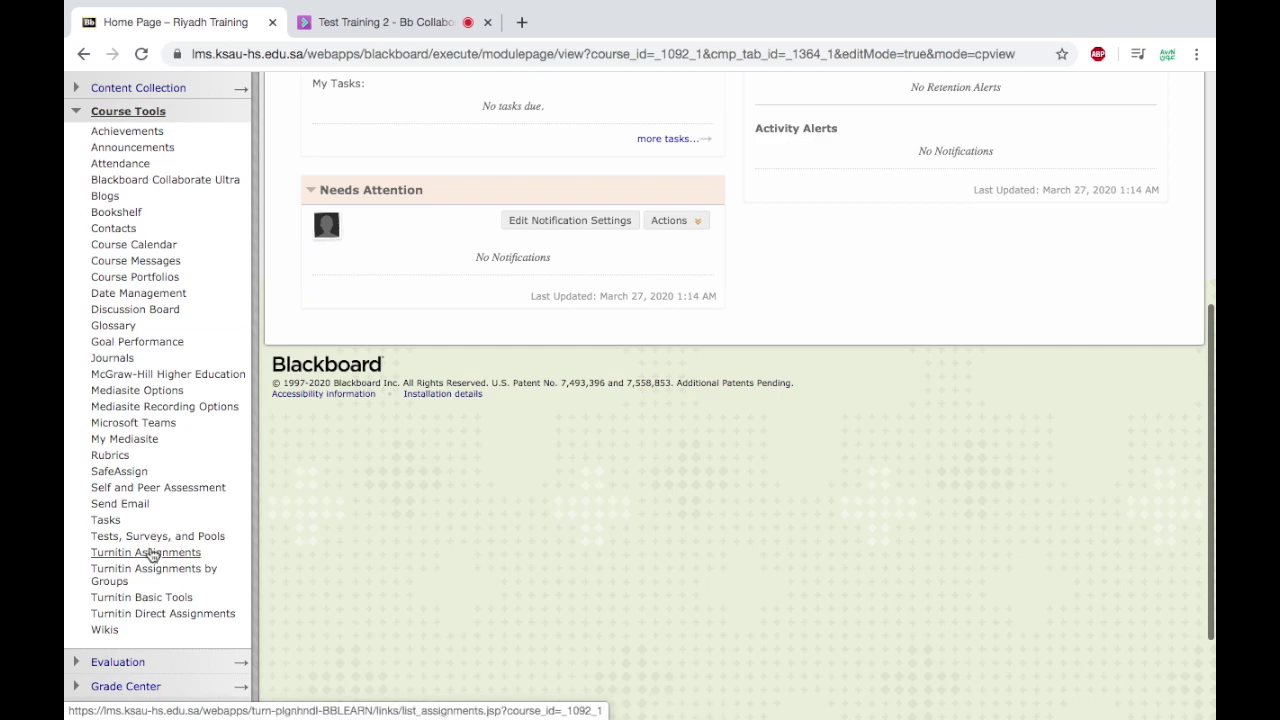
pyautogui.click(152, 545)
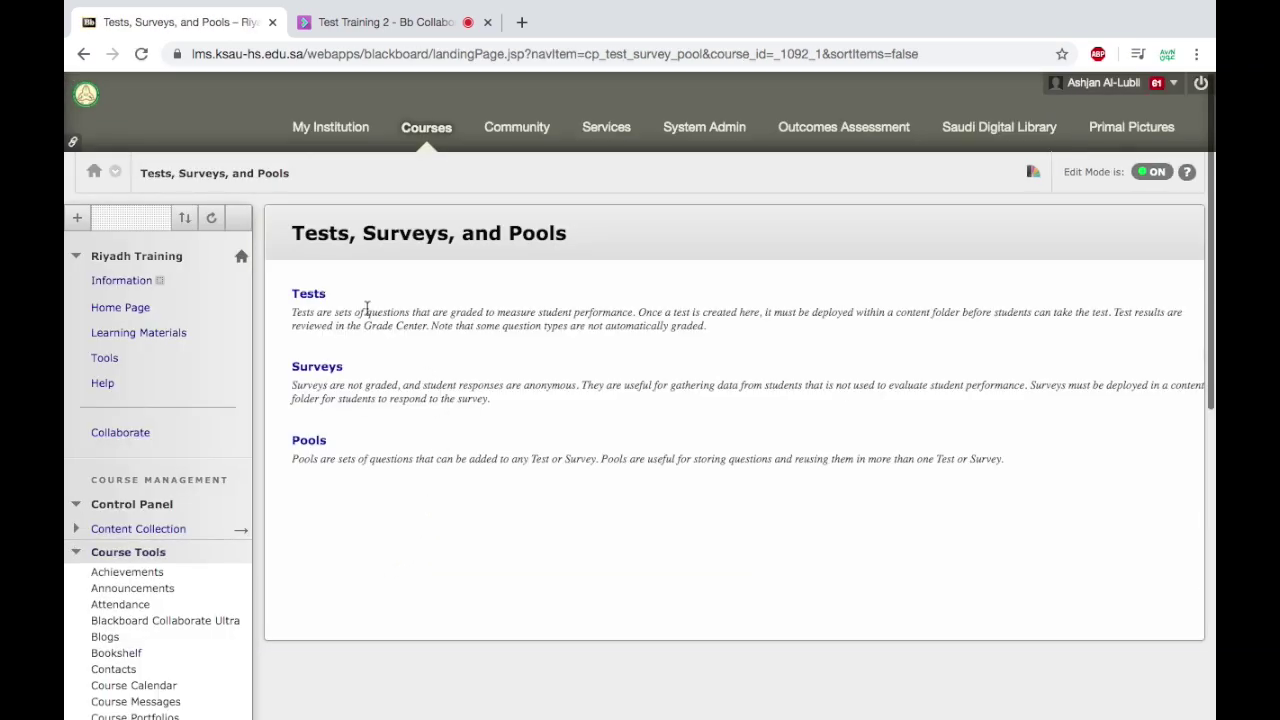
pyautogui.click(312, 299)
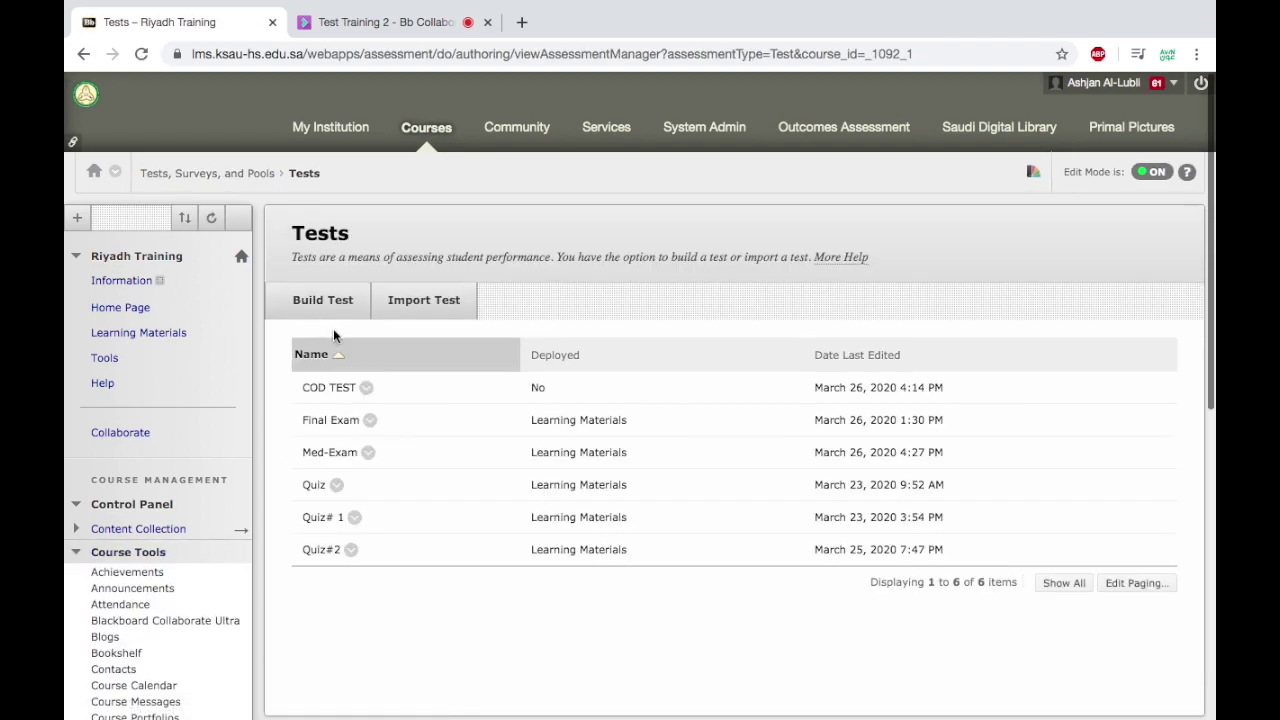
# Build a new test named 'test name' and submit it.
pyautogui.click(333, 313)
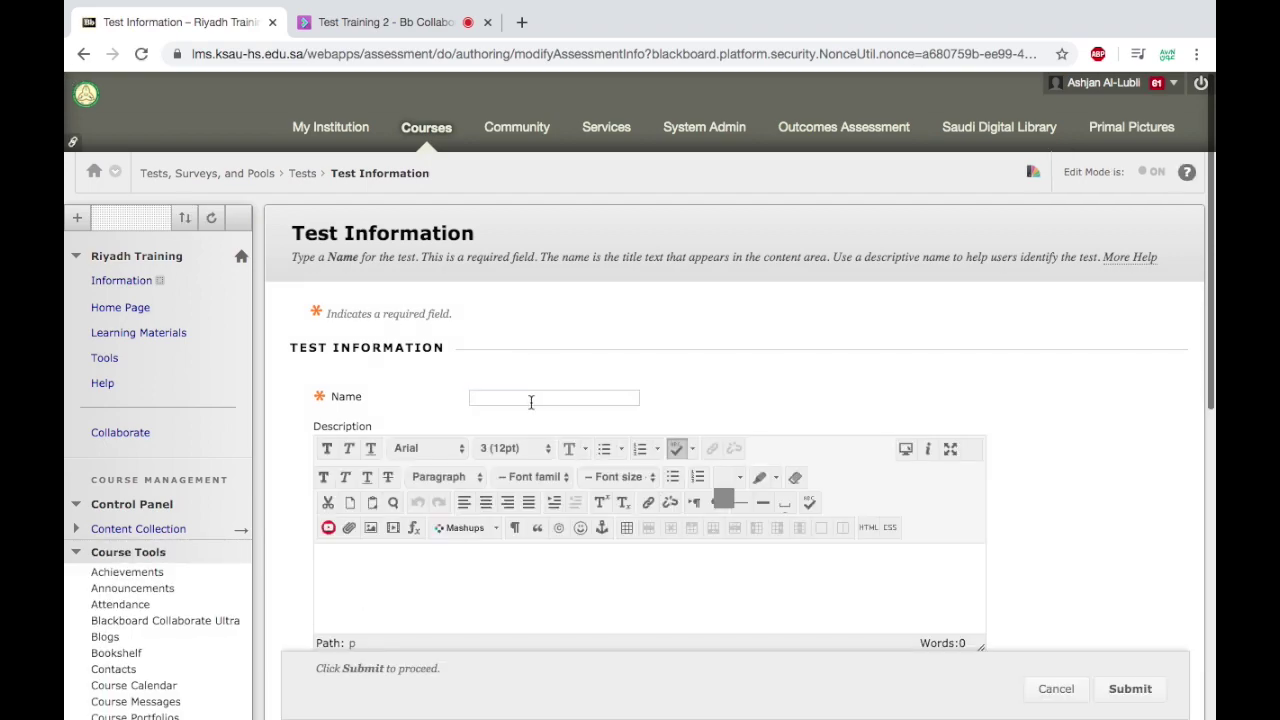
pyautogui.write('test name')
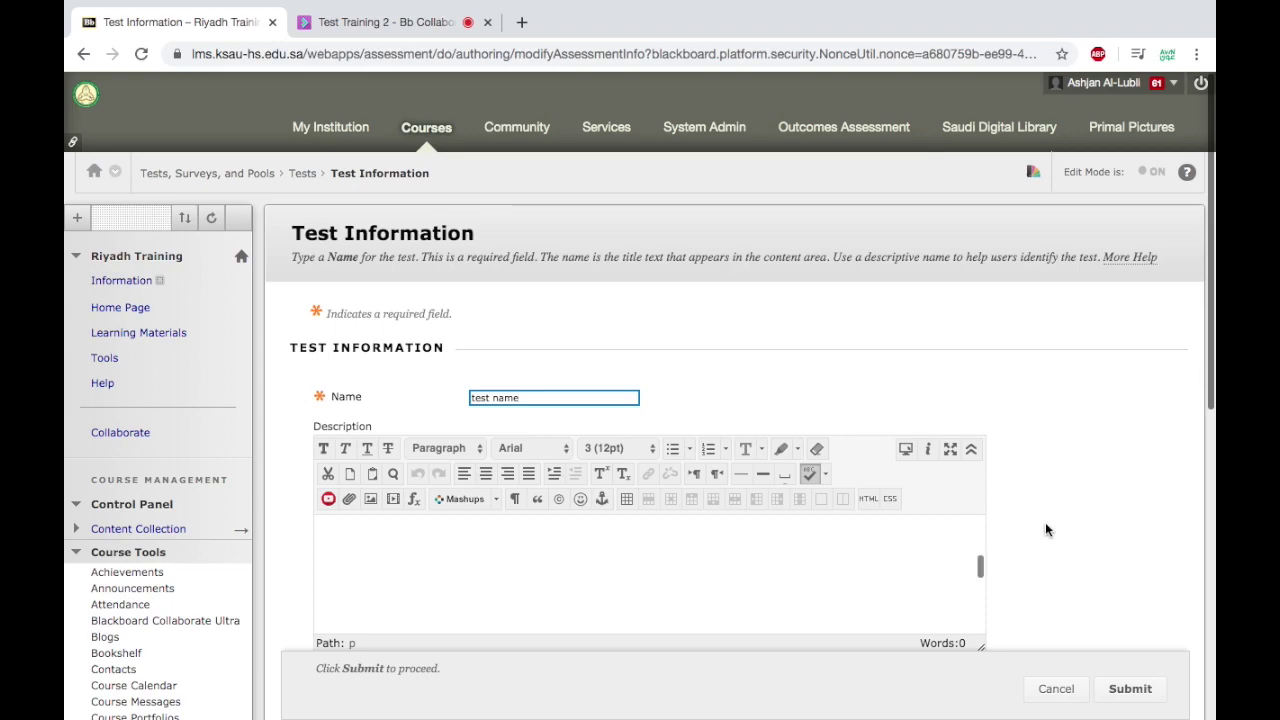
pyautogui.scroll(-3, 1034, 523)
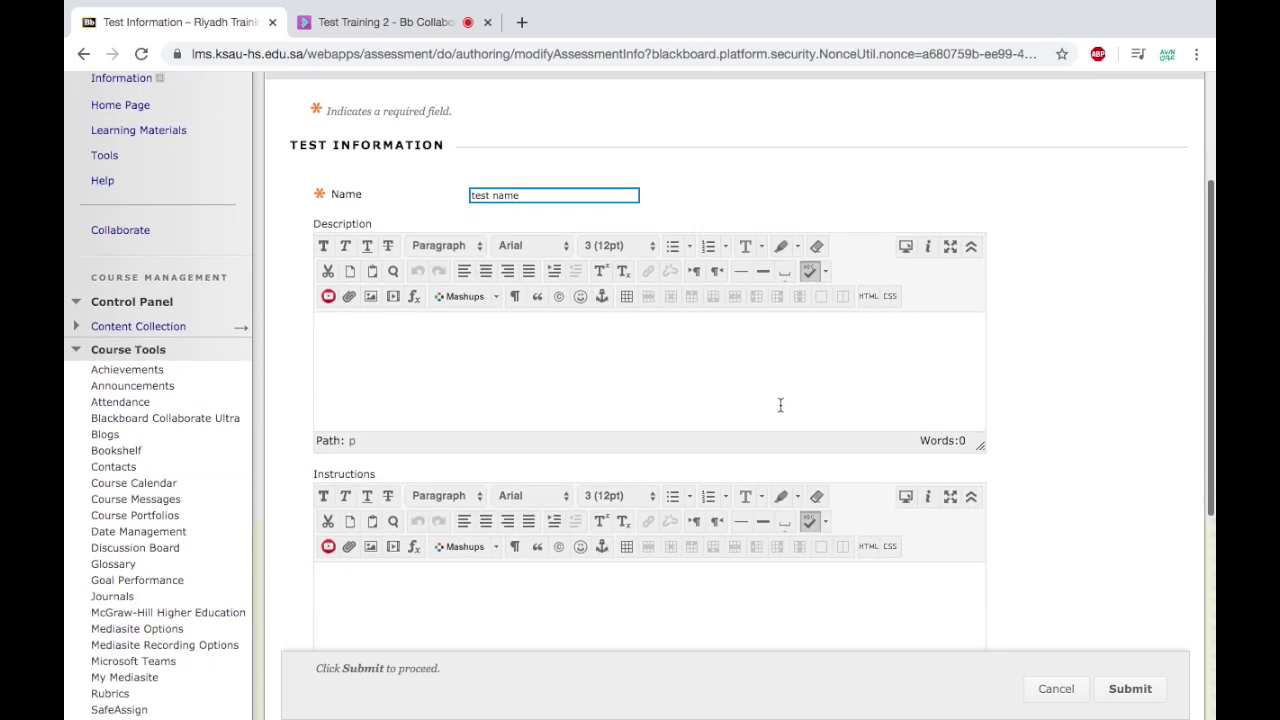
pyautogui.scroll(-2, 1108, 443)
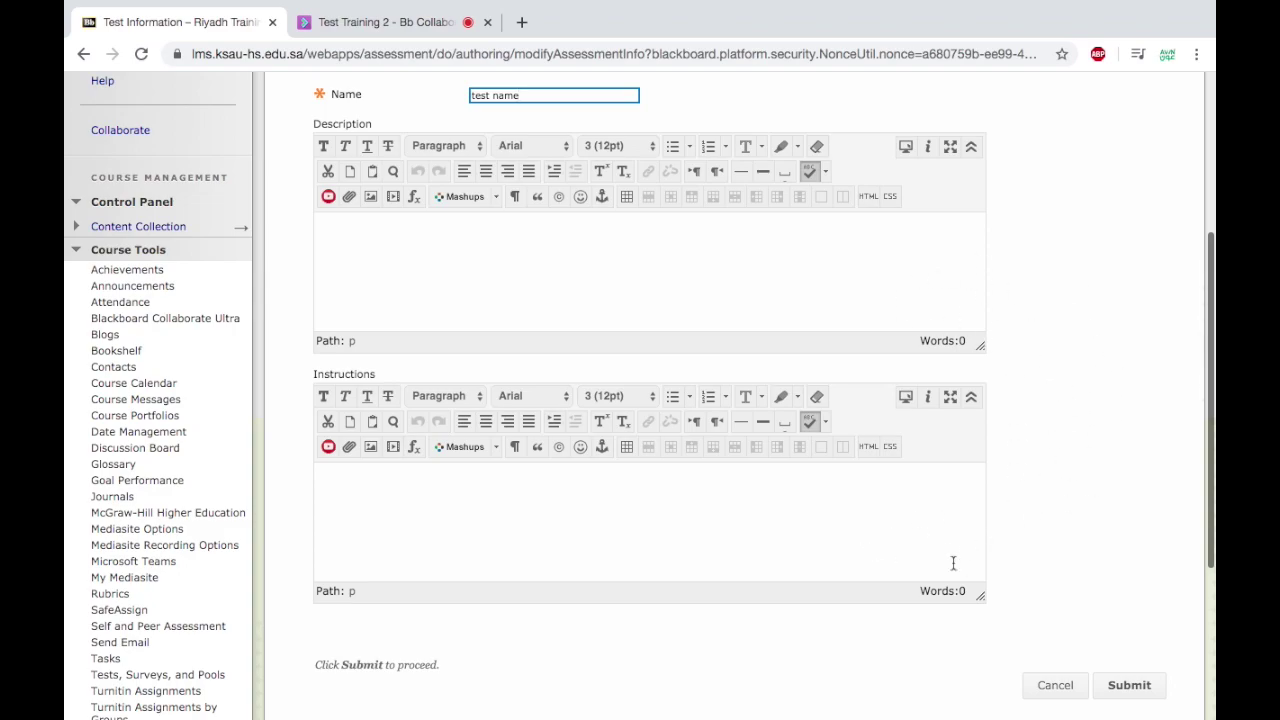
pyautogui.scroll(-2, 1151, 503)
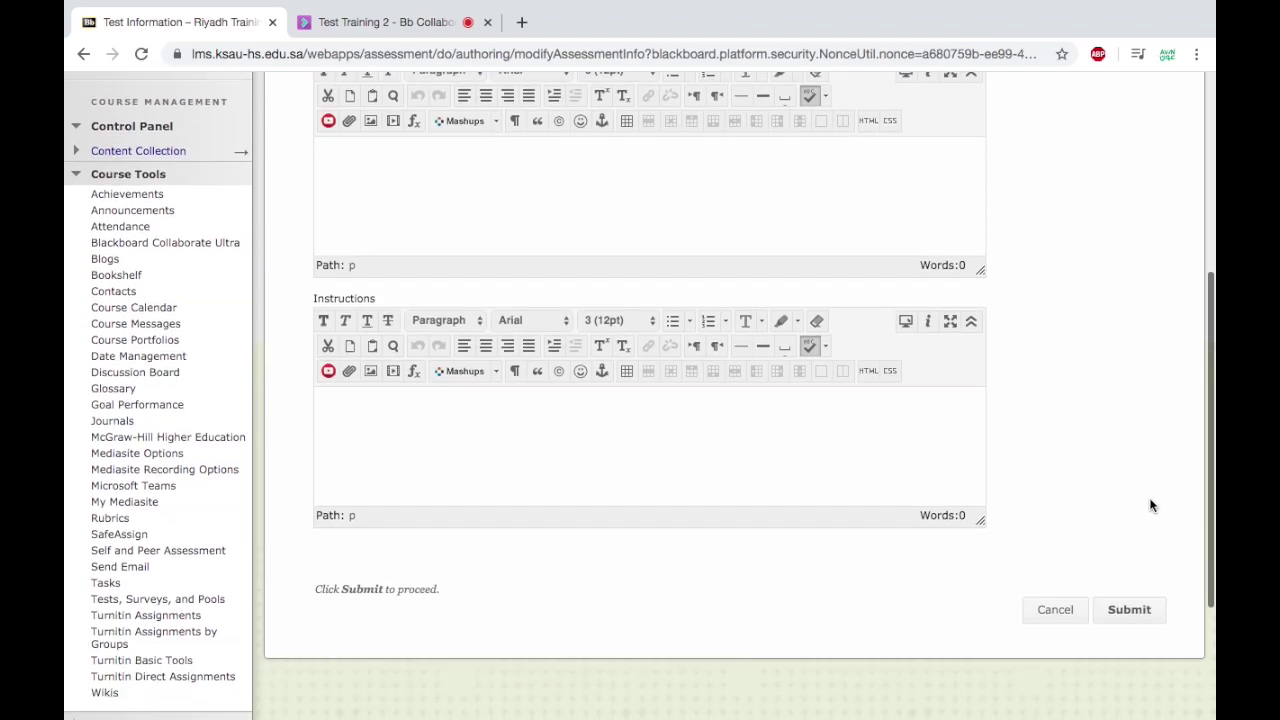
pyautogui.click(1141, 611)
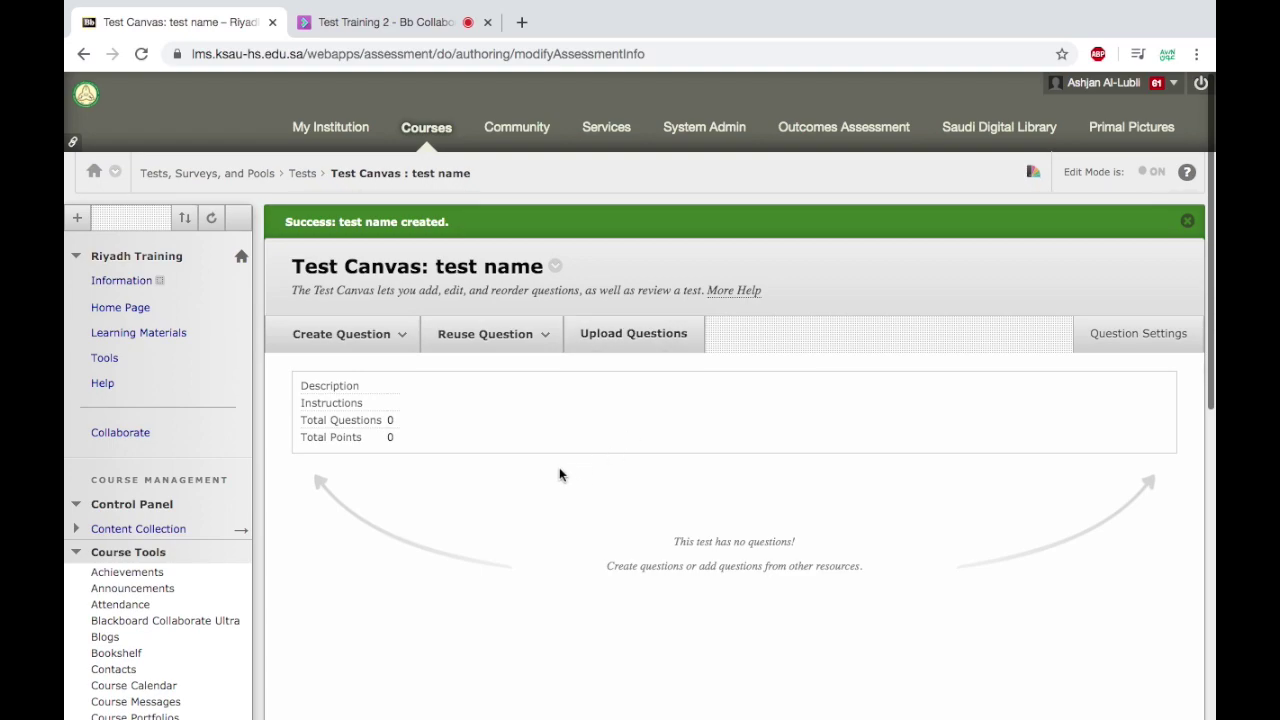
# Upload the questions from Question.txt into the test at 10 points each.
pyautogui.click(652, 346)
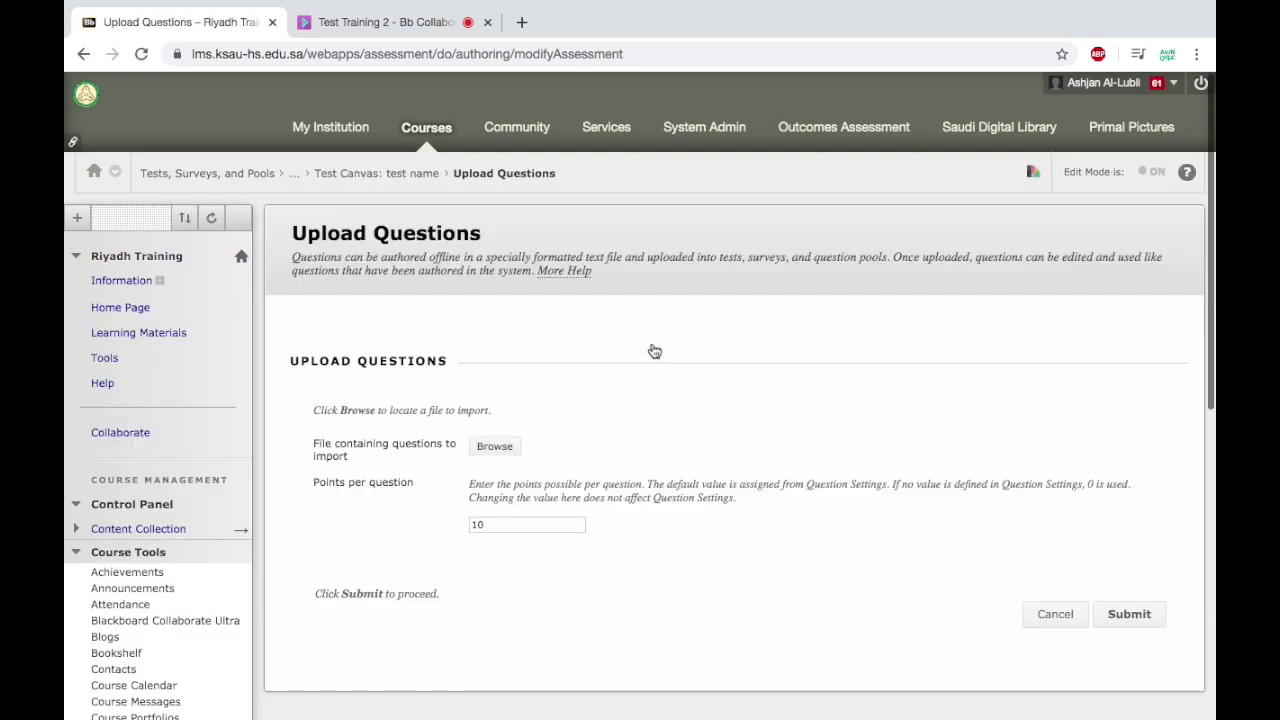
pyautogui.scroll(-1, 654, 350)
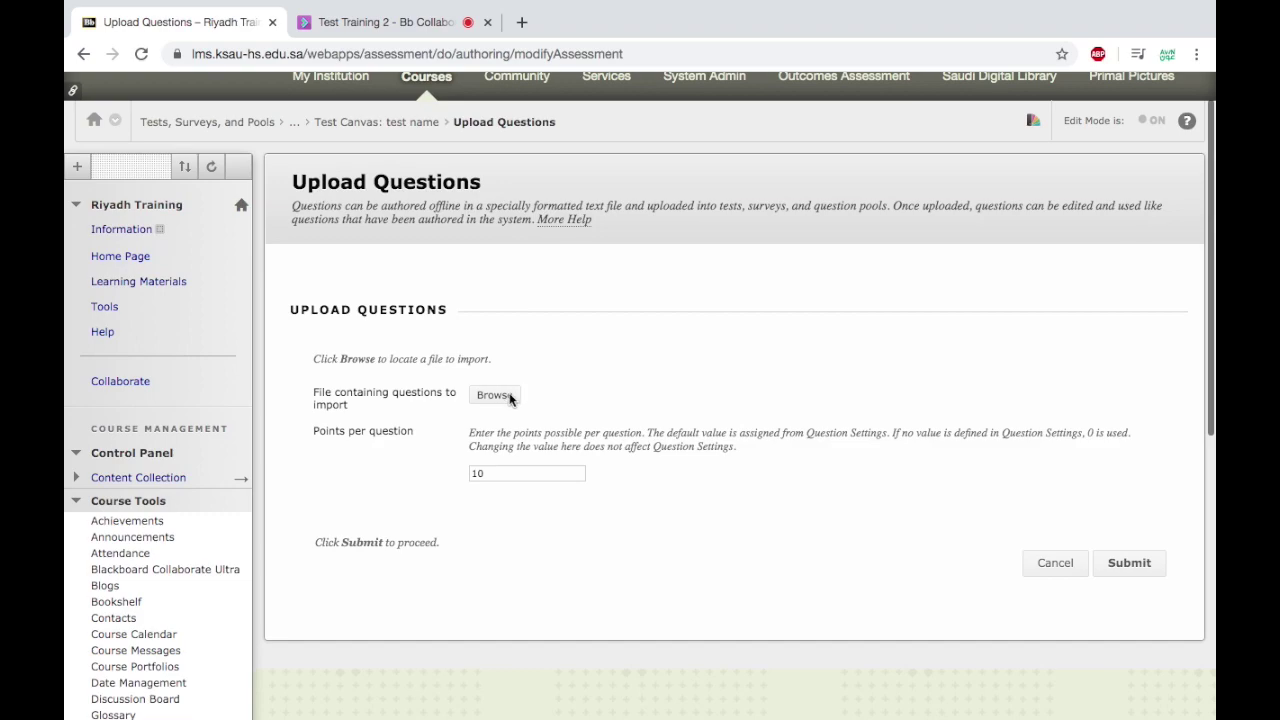
pyautogui.click(493, 395)
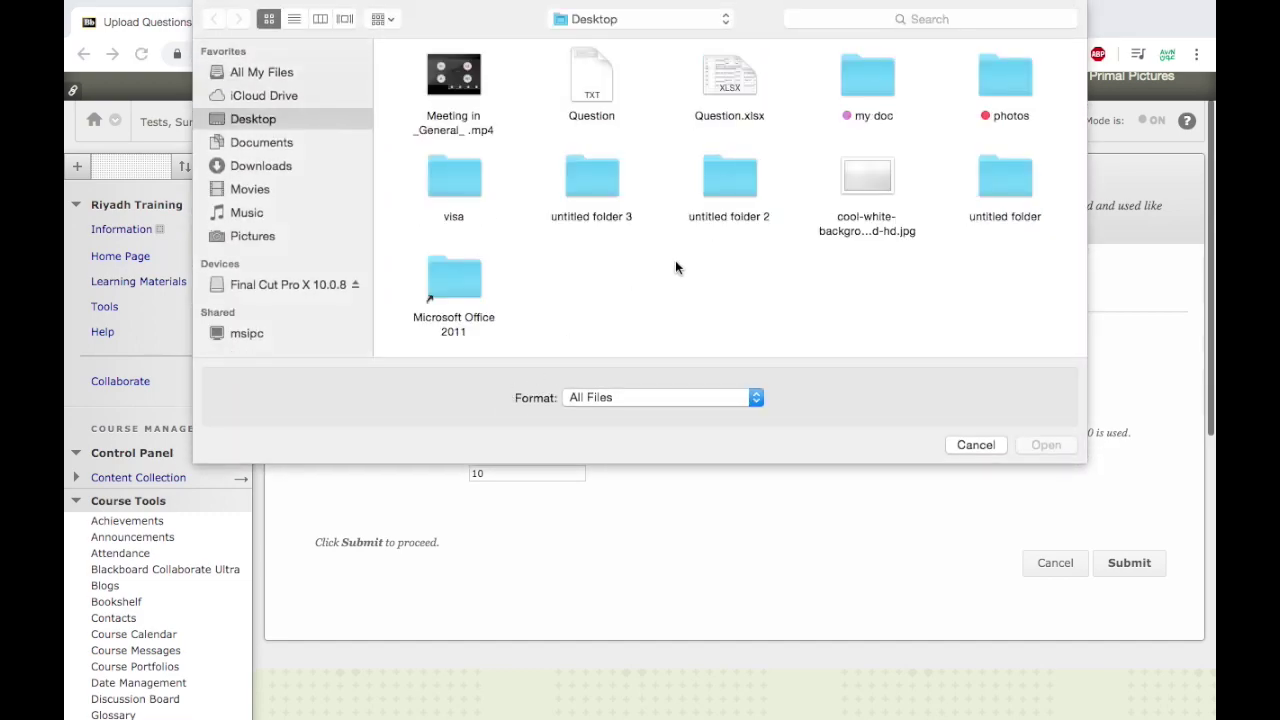
pyautogui.click(601, 84)
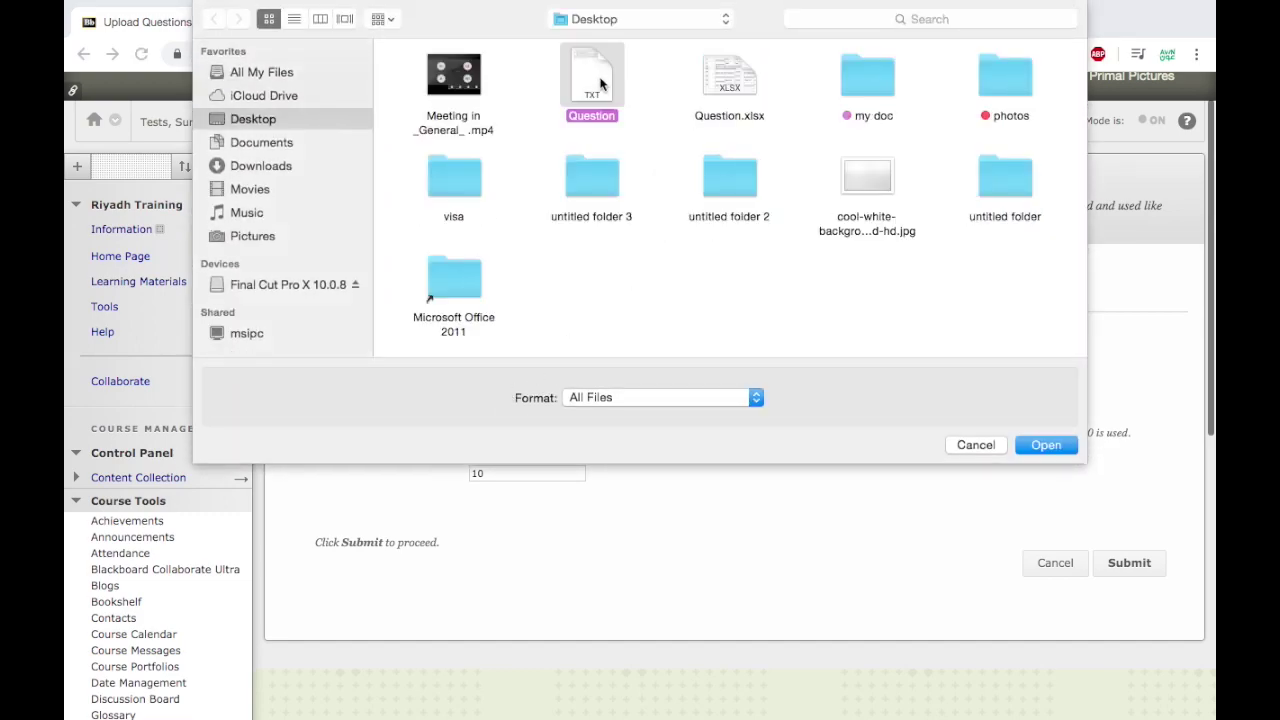
pyautogui.click(1047, 446)
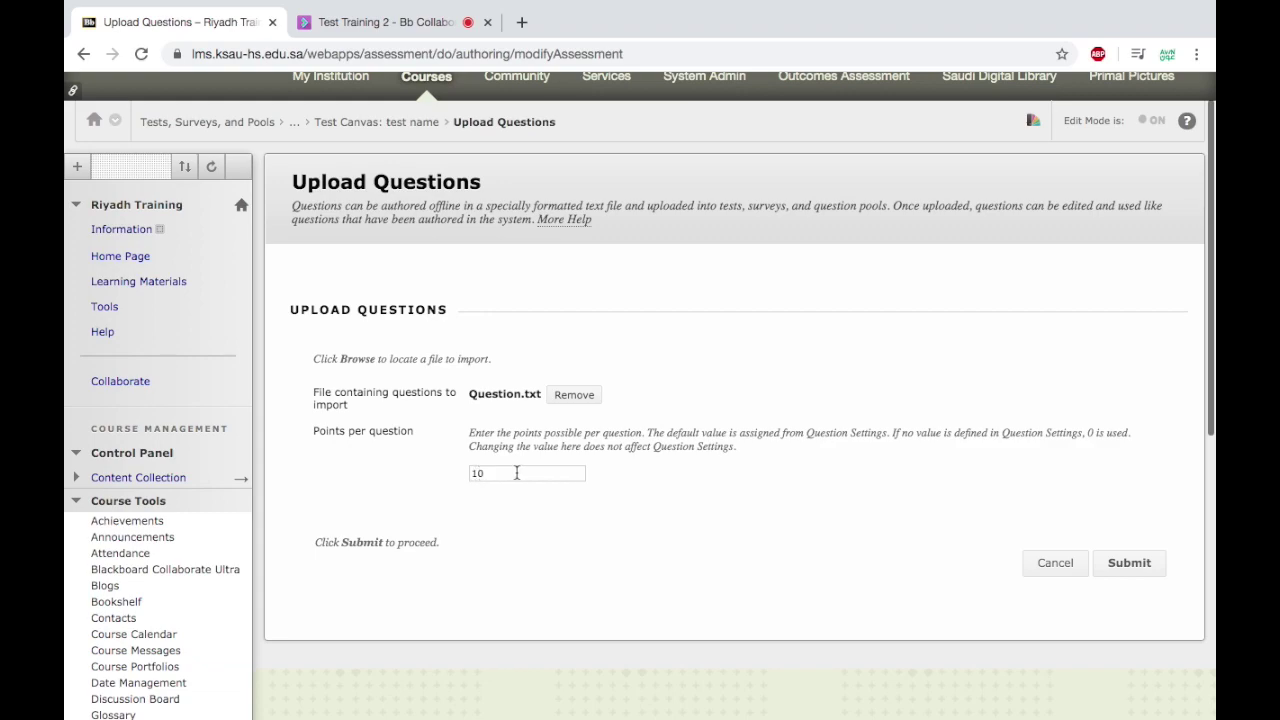
pyautogui.click(1158, 564)
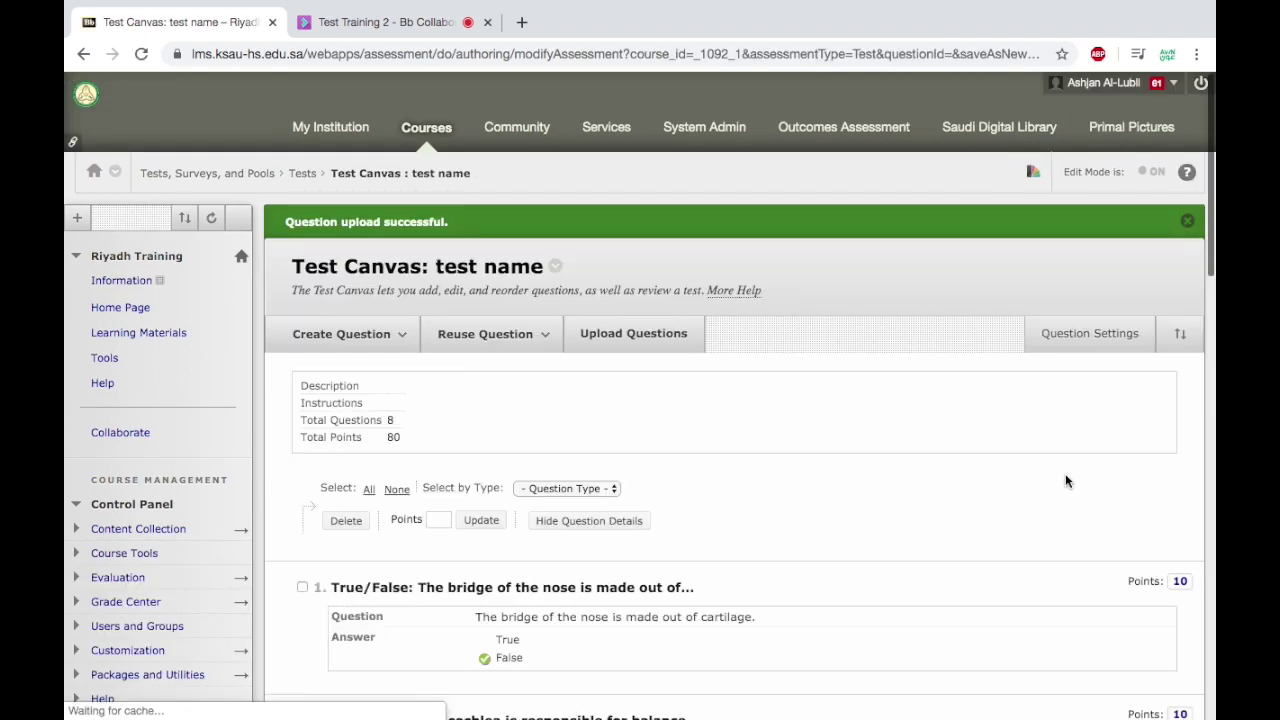
# Drag the nose question below the cochlea question, then the coronal plane essay above it.
pyautogui.scroll(-3, 963, 473)
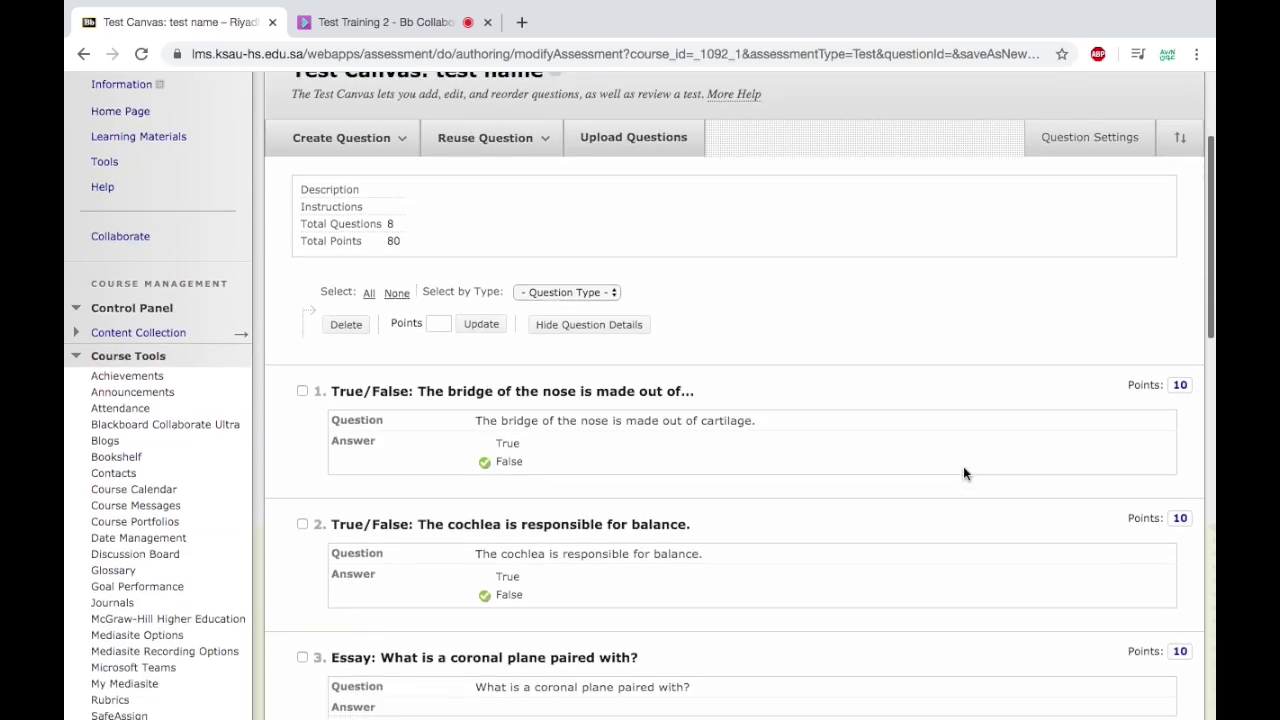
pyautogui.scroll(-3, 964, 473)
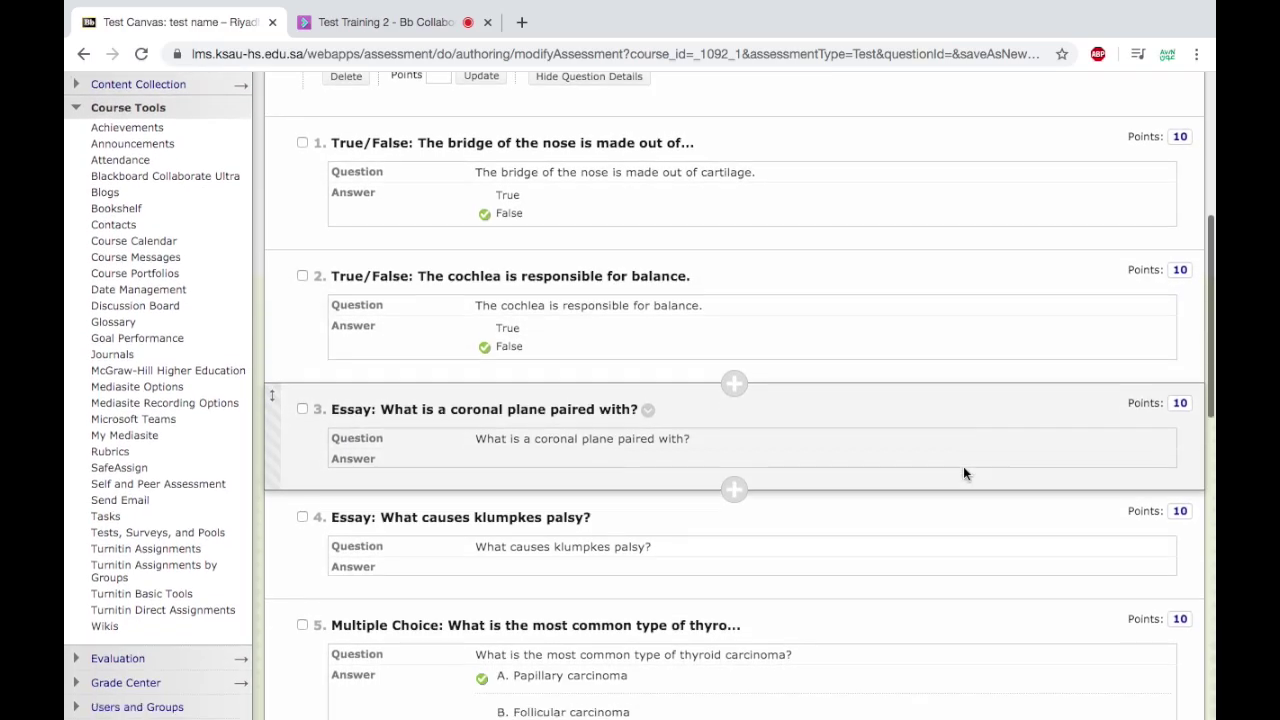
pyautogui.scroll(-3, 963, 473)
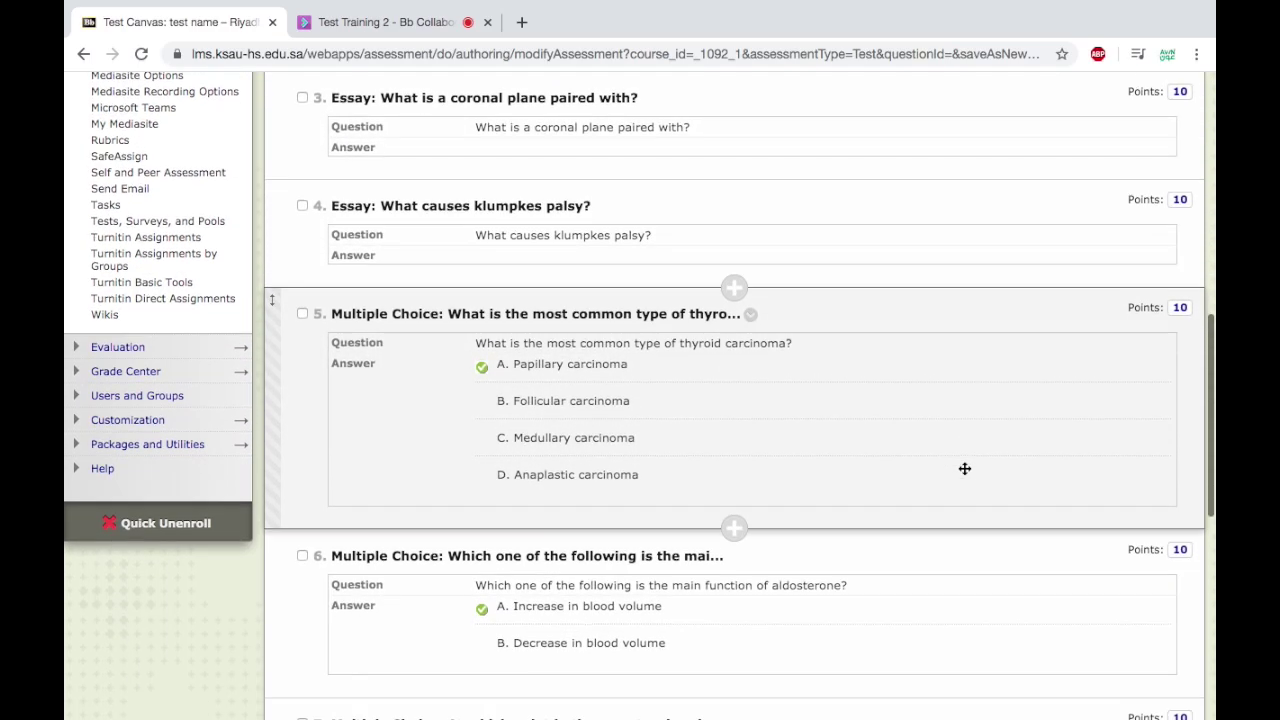
pyautogui.scroll(-1, 964, 472)
pyautogui.scroll(8, 964, 472)
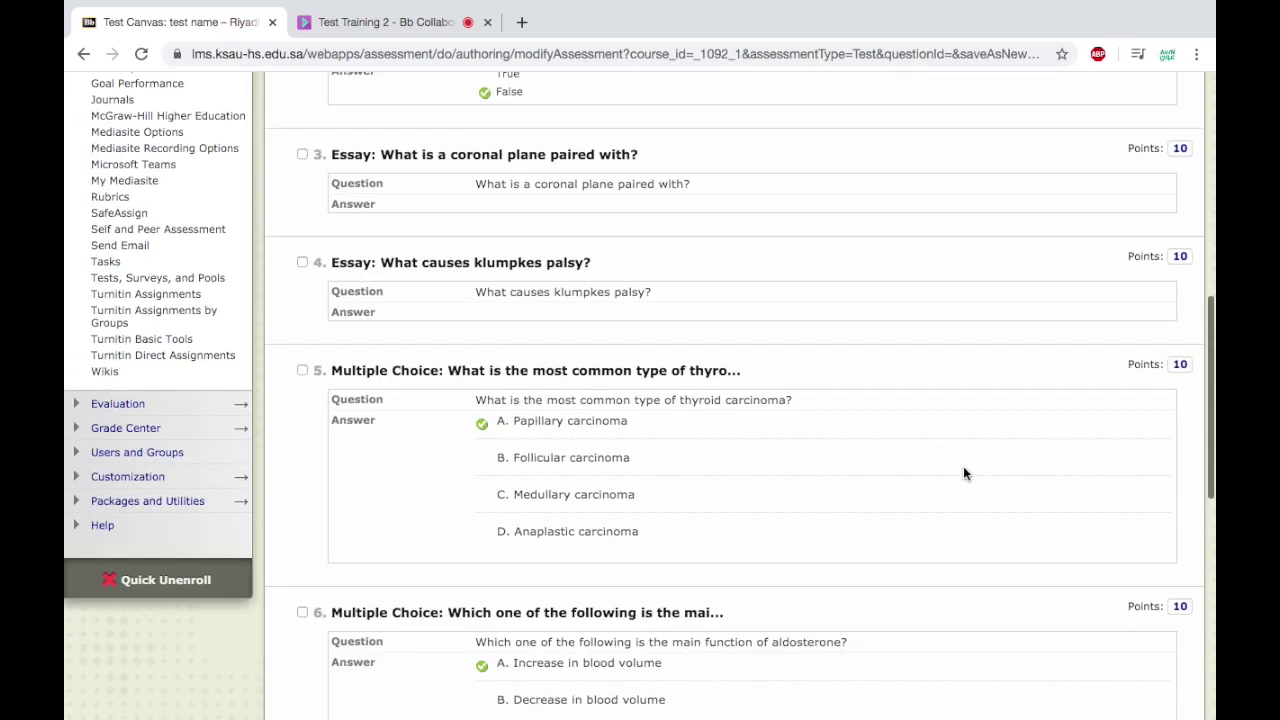
pyautogui.scroll(1, 963, 466)
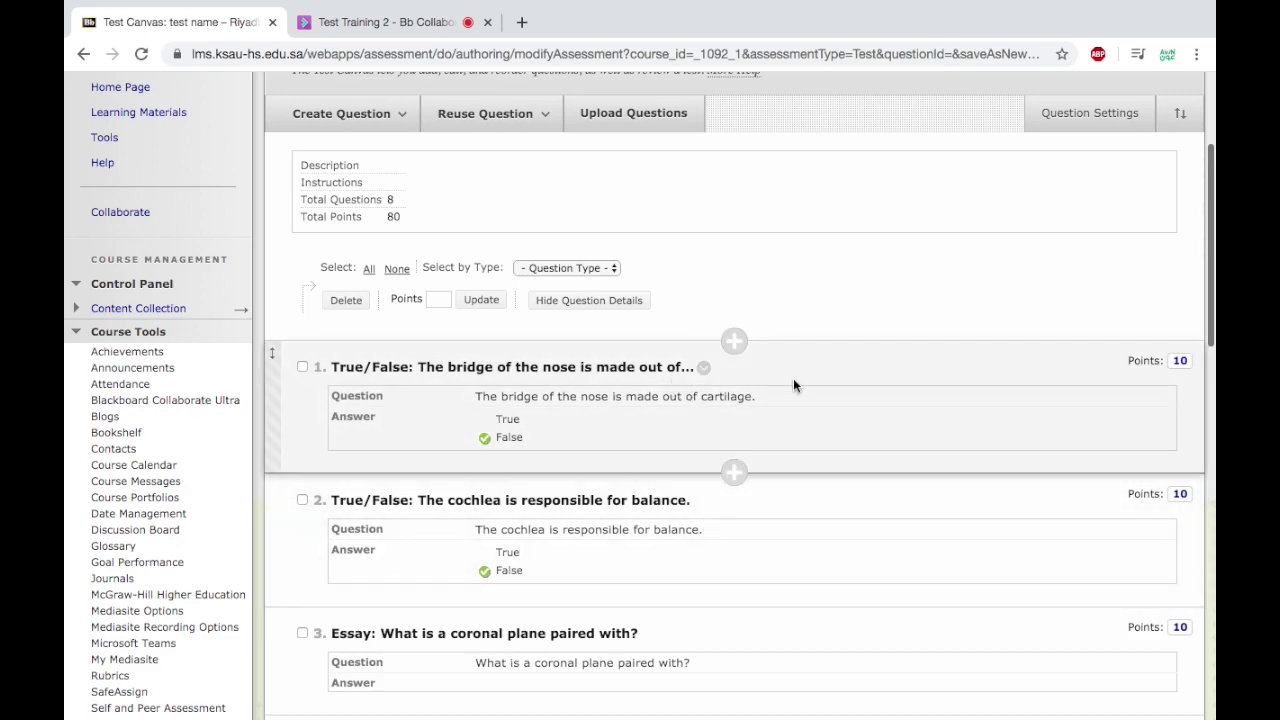
pyautogui.moveTo(771, 366); pyautogui.dragTo(752, 529)
pyautogui.scroll(-3, 752, 529)
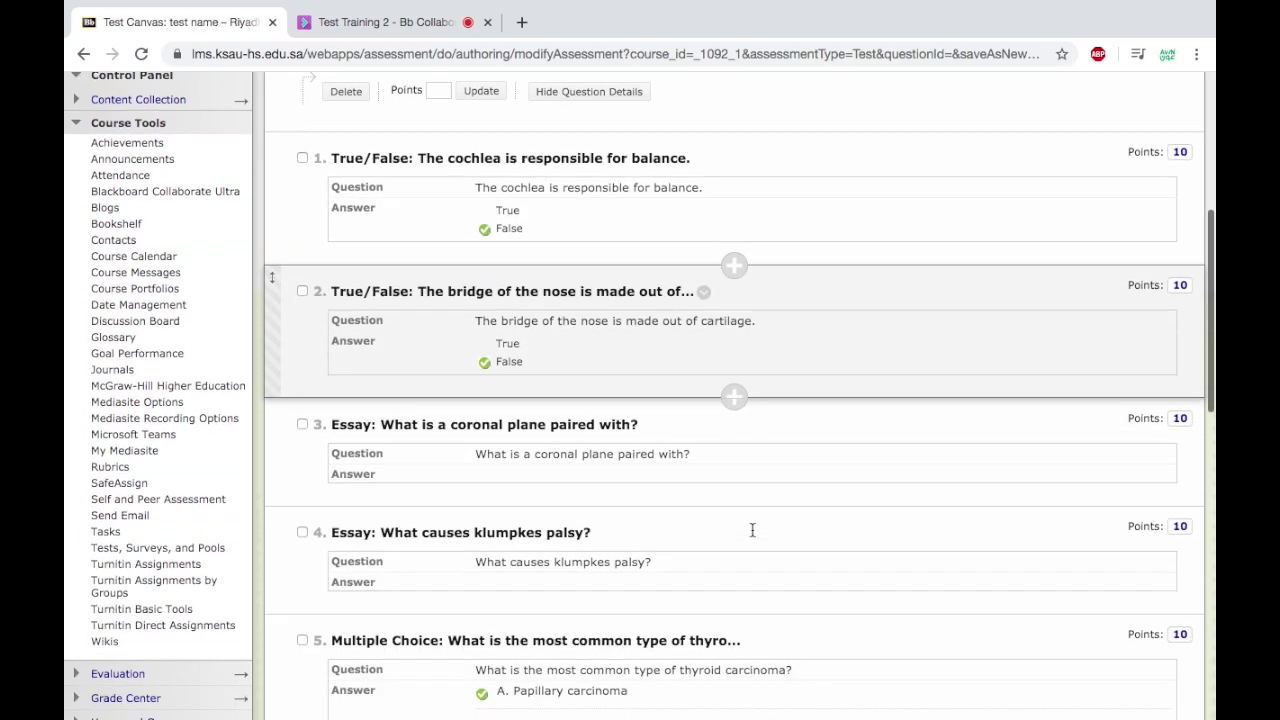
pyautogui.moveTo(748, 416); pyautogui.dragTo(734, 257)
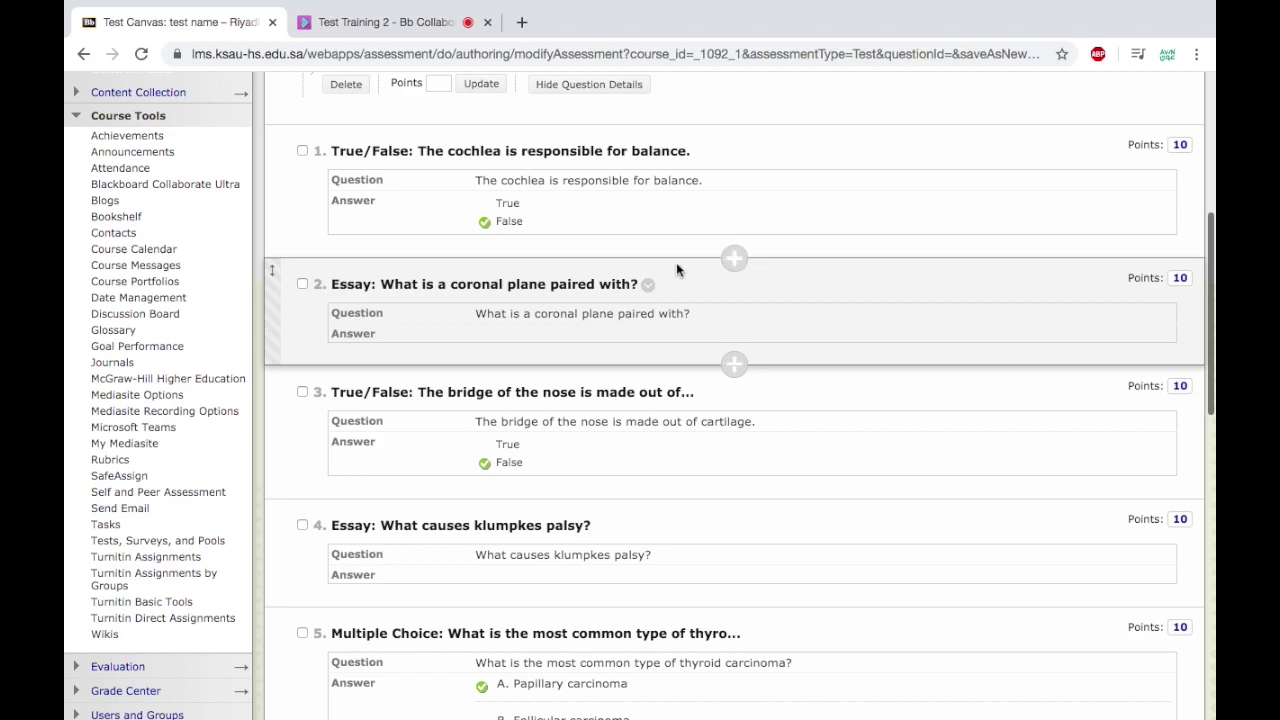
pyautogui.scroll(1, 676, 262)
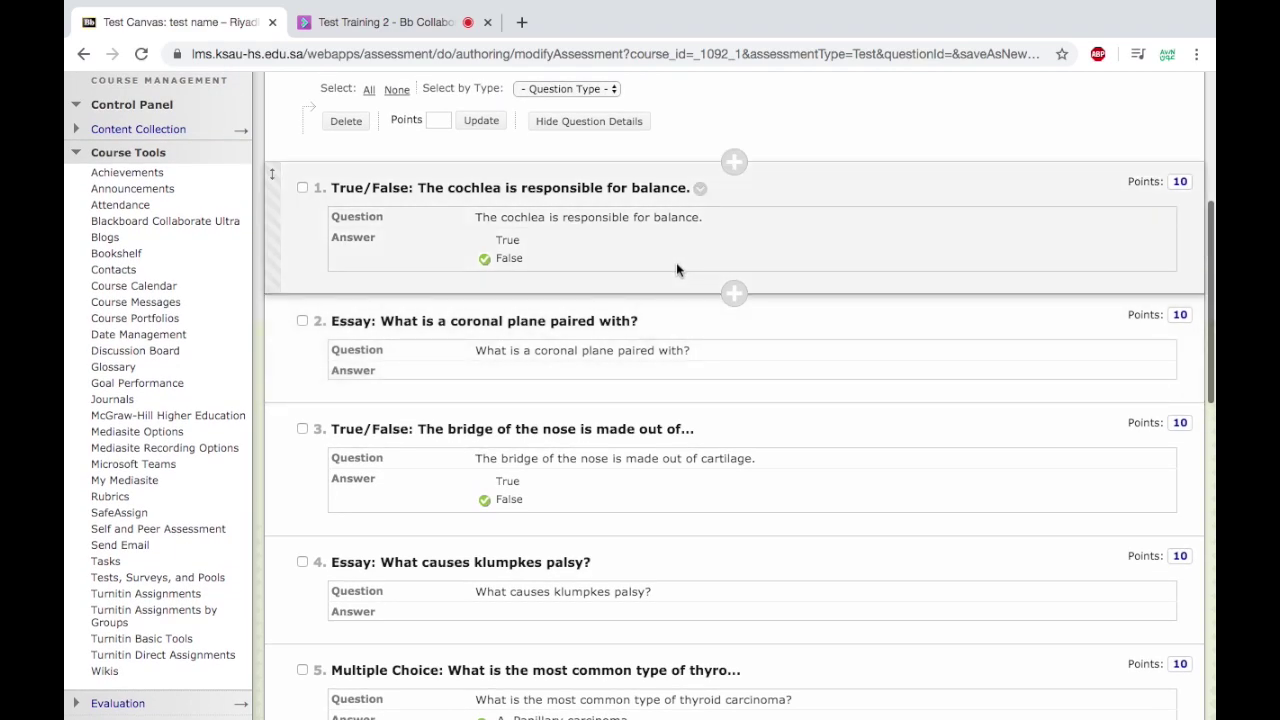
pyautogui.scroll(-4, 676, 262)
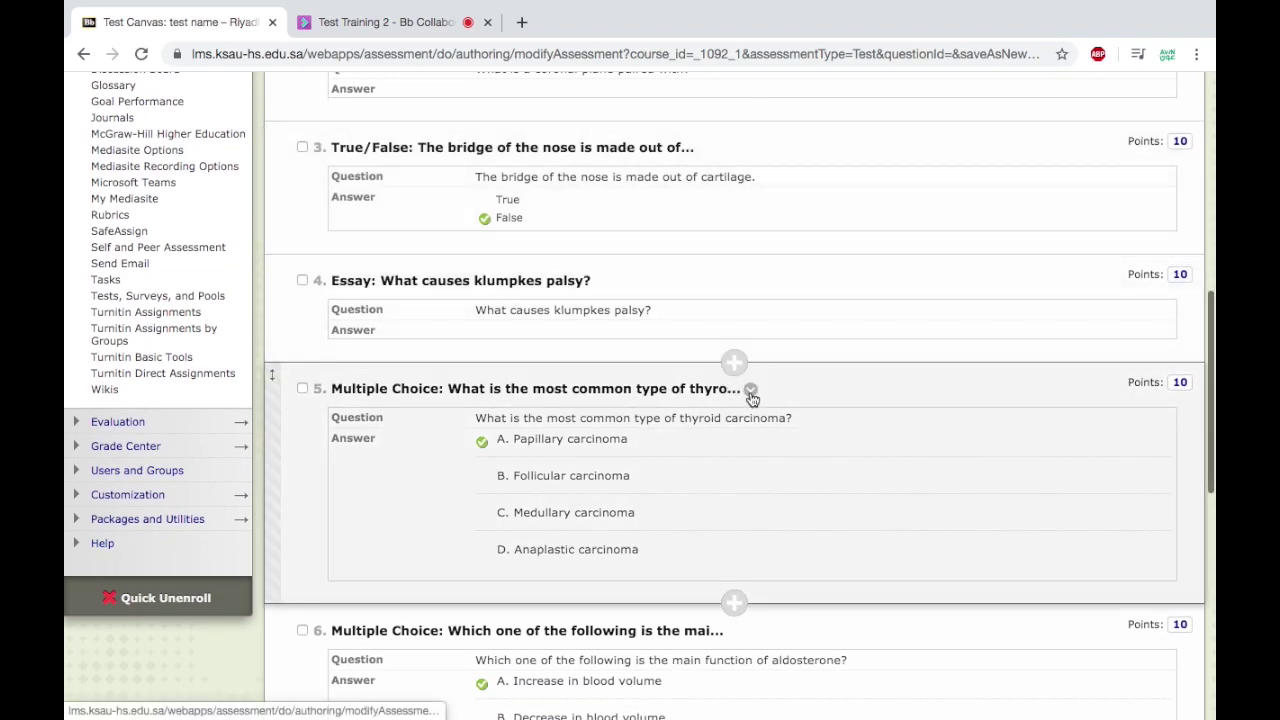
# Edit question 5, keeping numbering None and Vertical orientation, and tick Show Answers in Random Order.
pyautogui.click(751, 392)
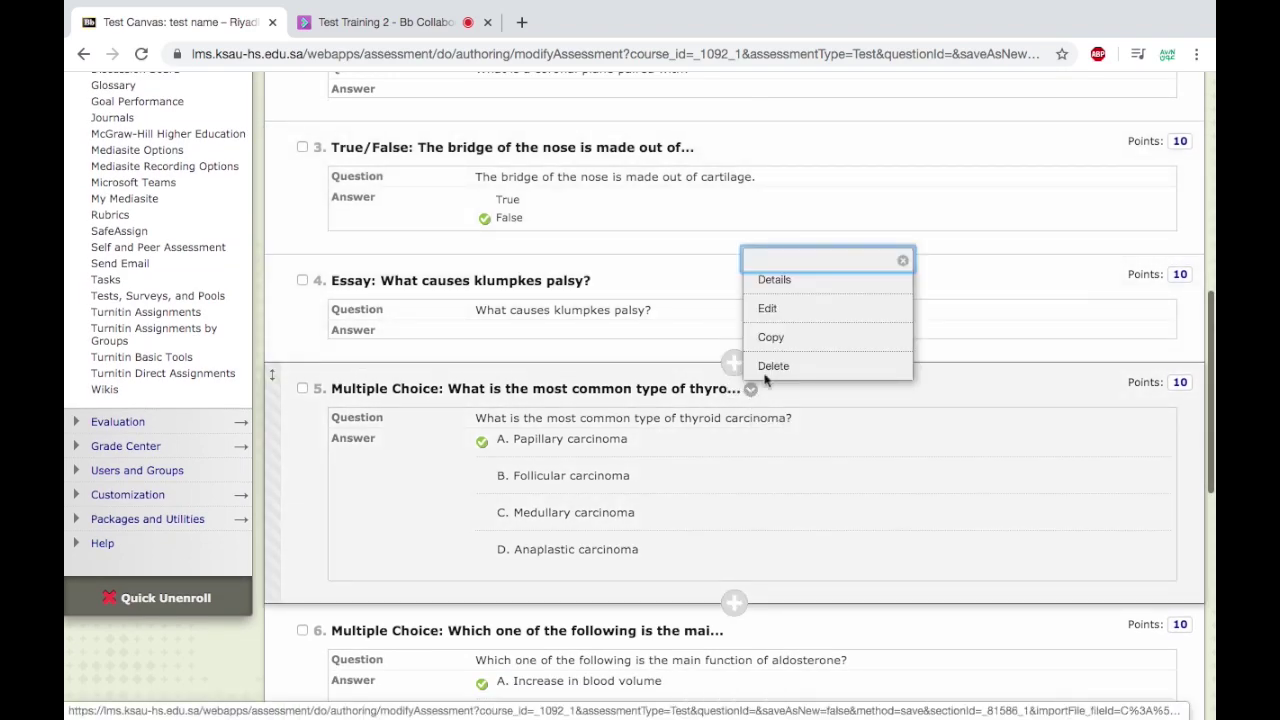
pyautogui.click(787, 318)
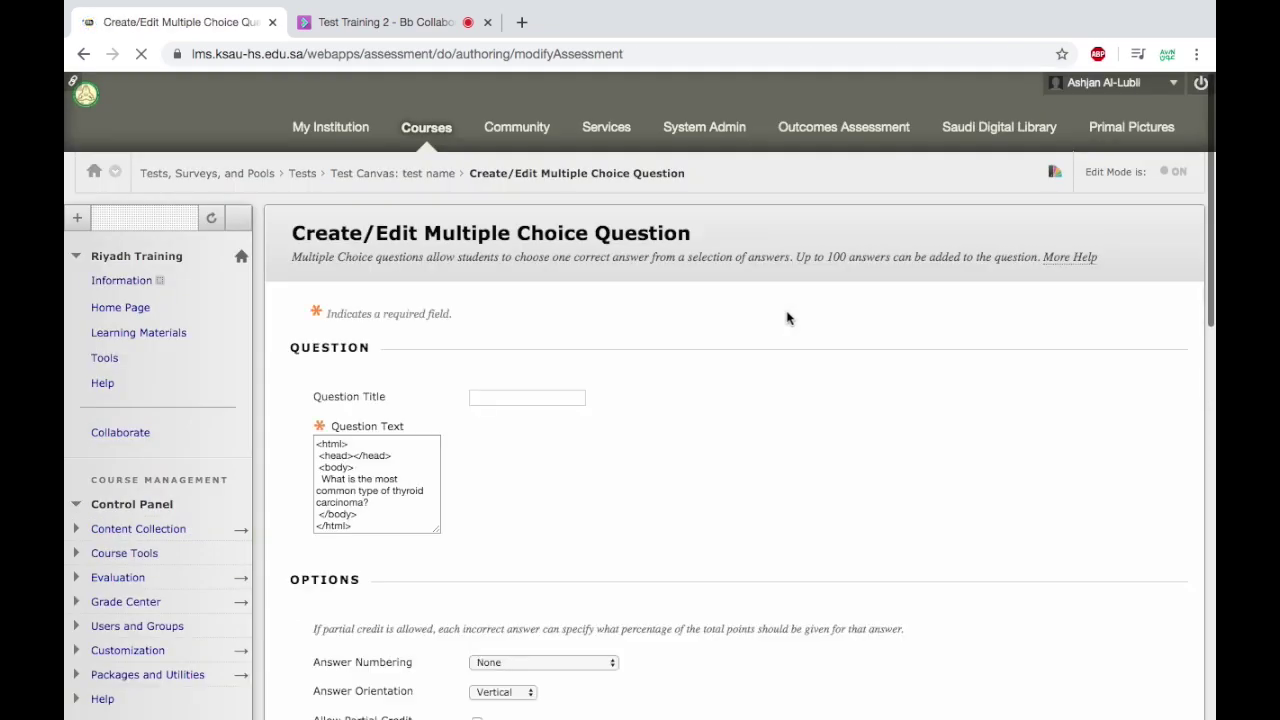
pyautogui.scroll(-2, 725, 373)
pyautogui.scroll(-2, 726, 376)
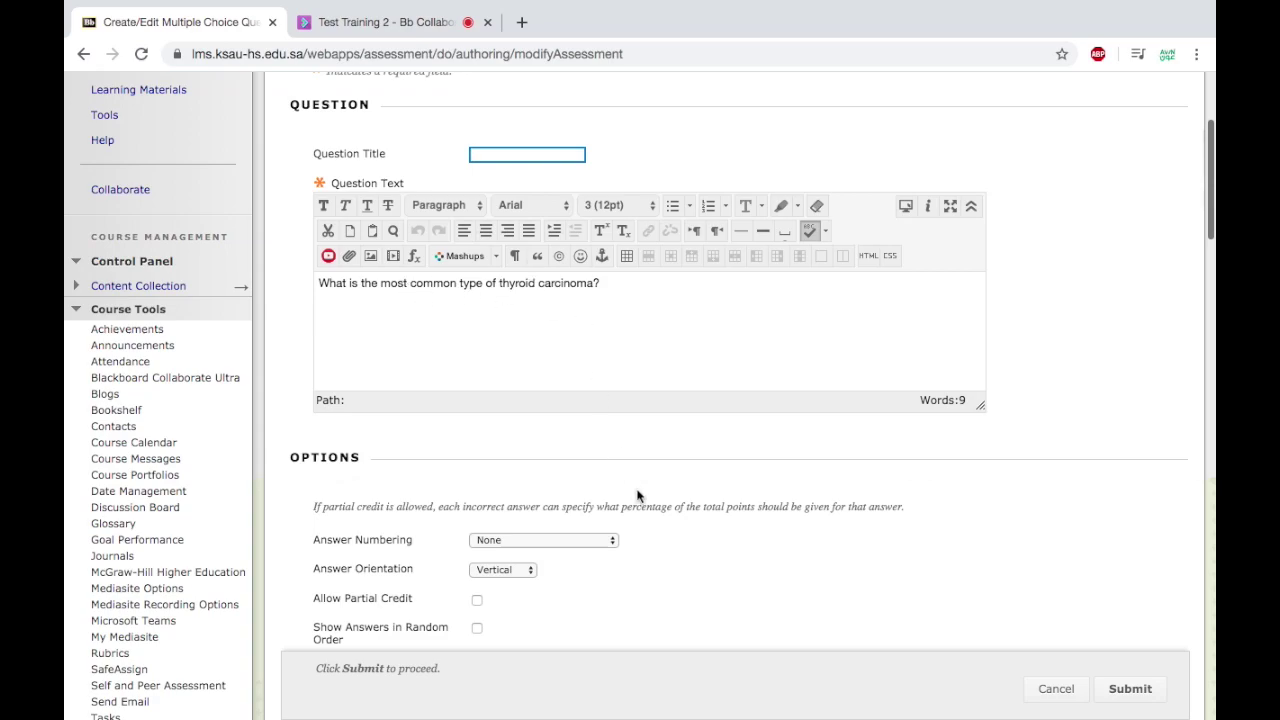
pyautogui.scroll(-4, 637, 496)
pyautogui.click(611, 356)
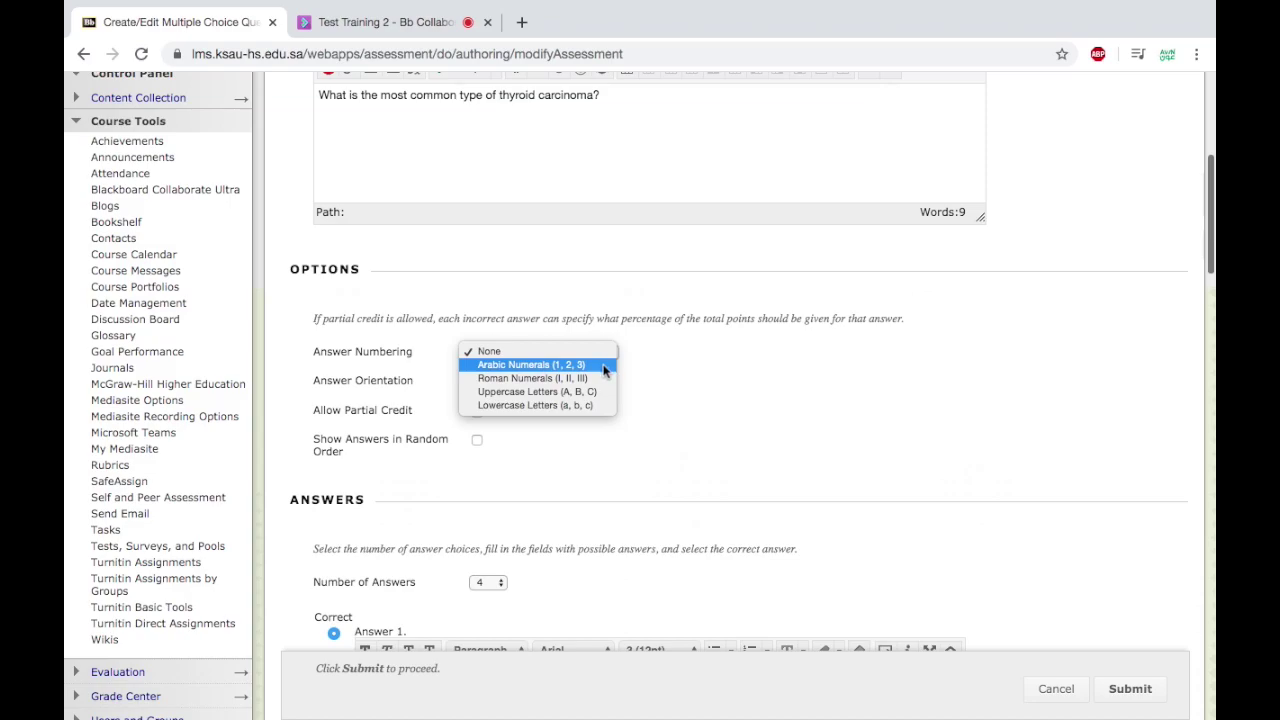
pyautogui.click(665, 413)
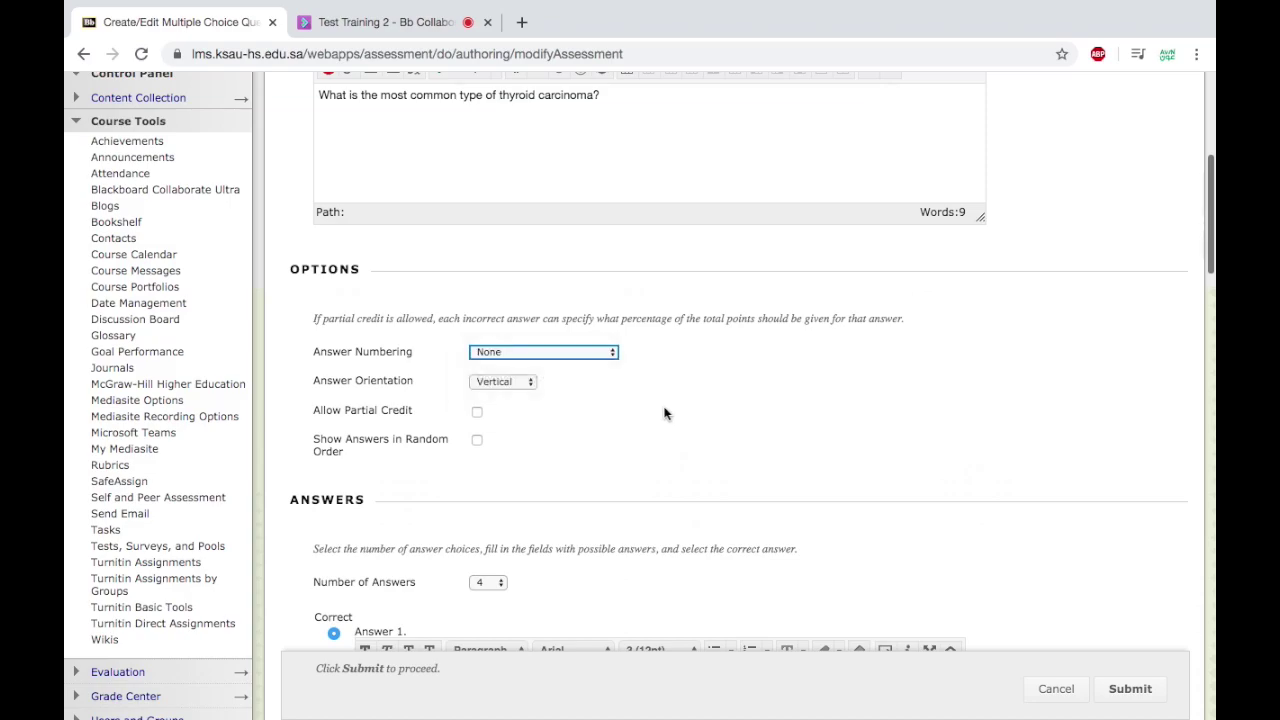
pyautogui.scroll(-1, 664, 413)
pyautogui.click(530, 328)
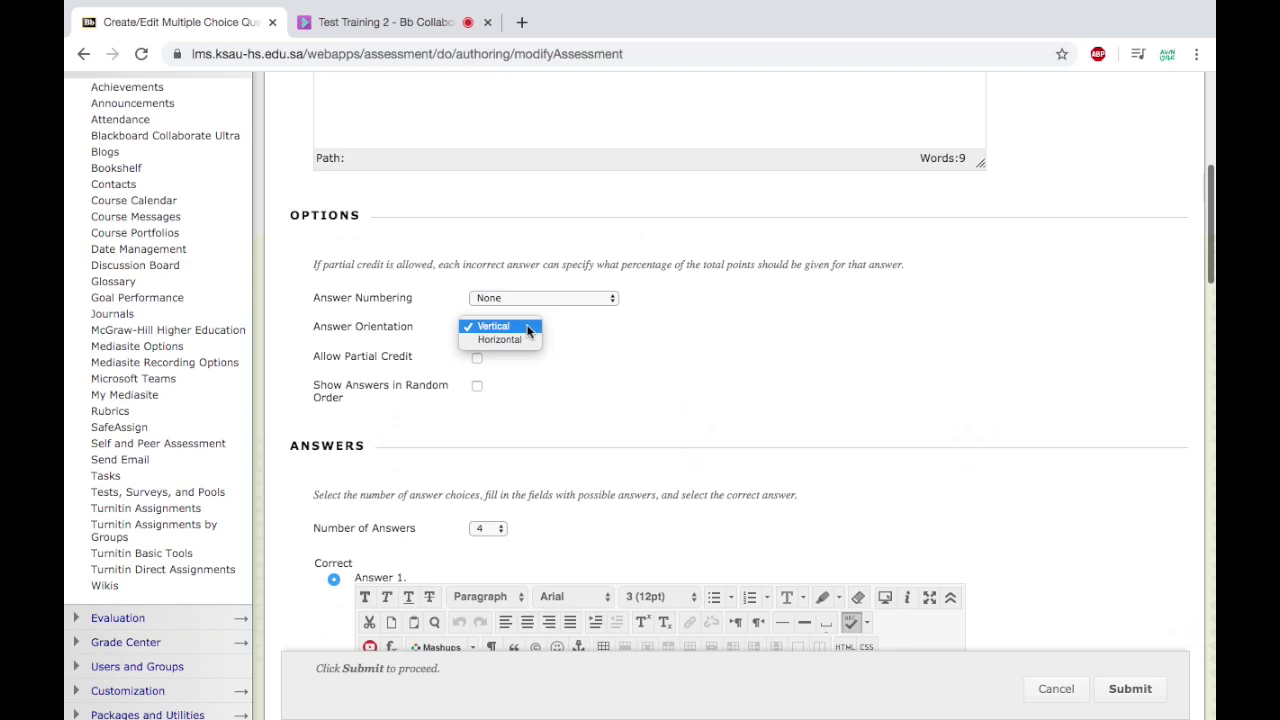
pyautogui.click(597, 350)
pyautogui.scroll(1, 597, 350)
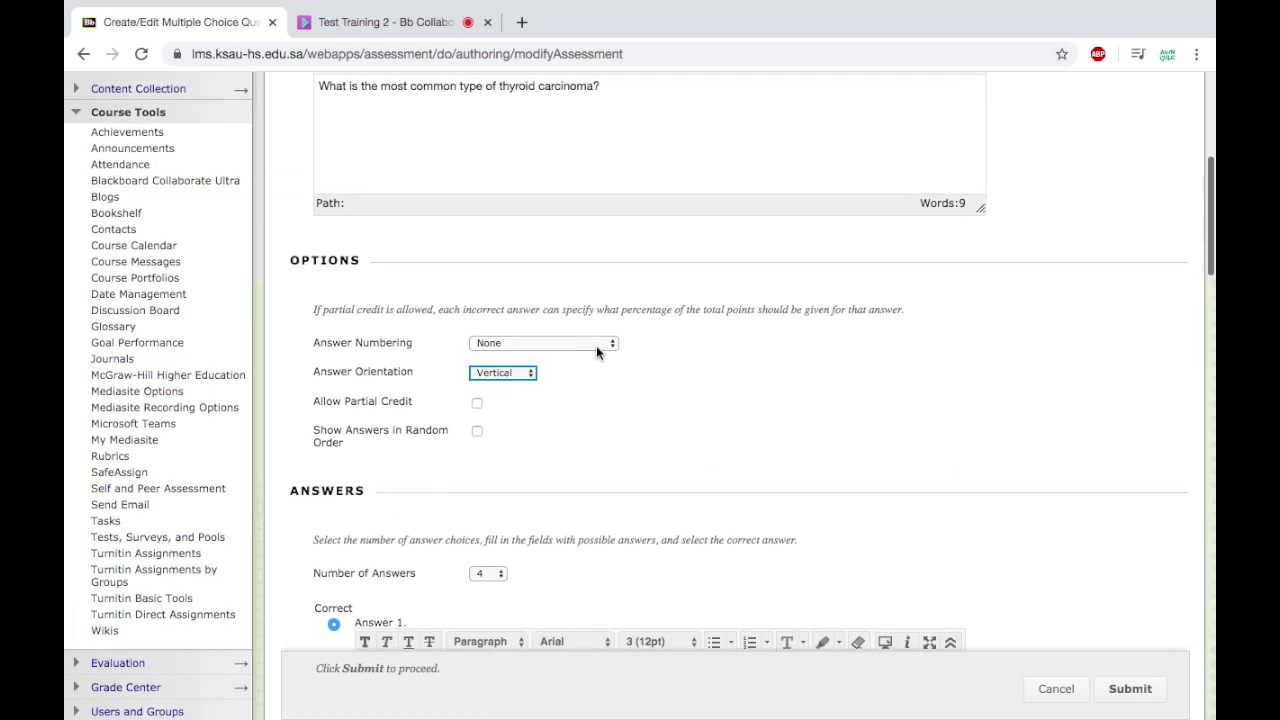
pyautogui.scroll(1, 600, 370)
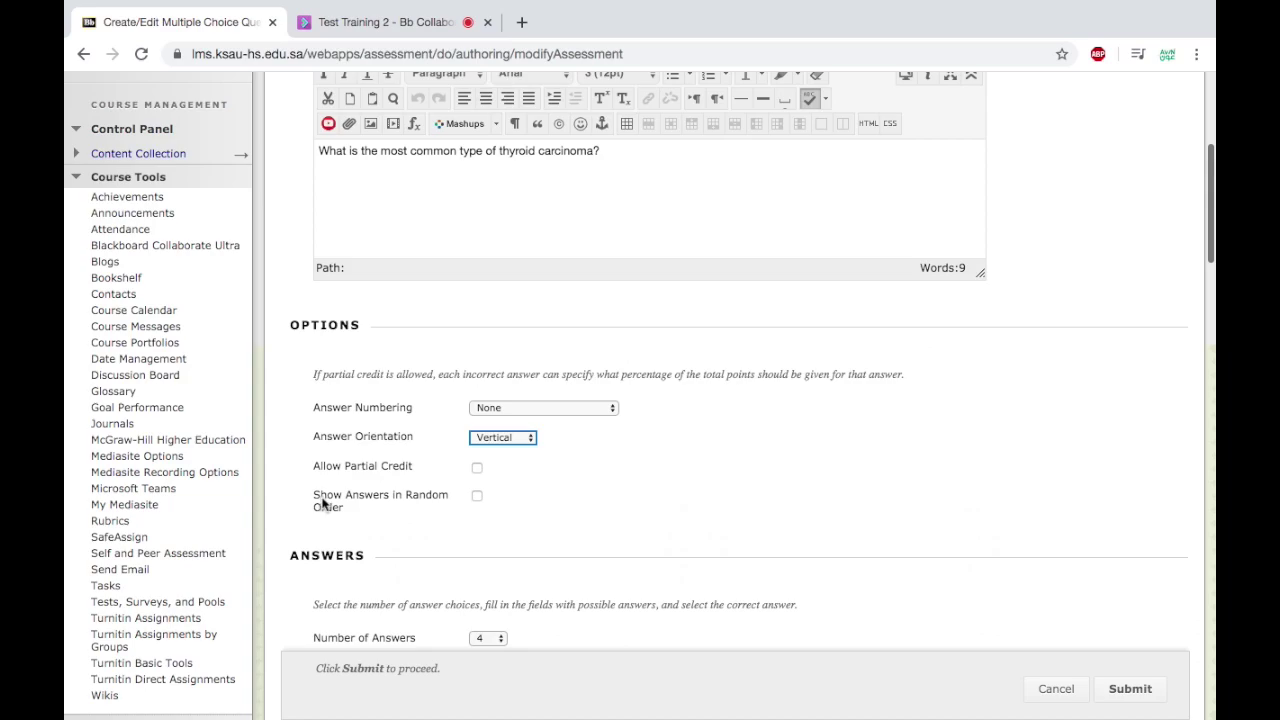
pyautogui.click(477, 496)
# Try Uppercase Letters answer numbering, then set it back to None.
pyautogui.click(527, 413)
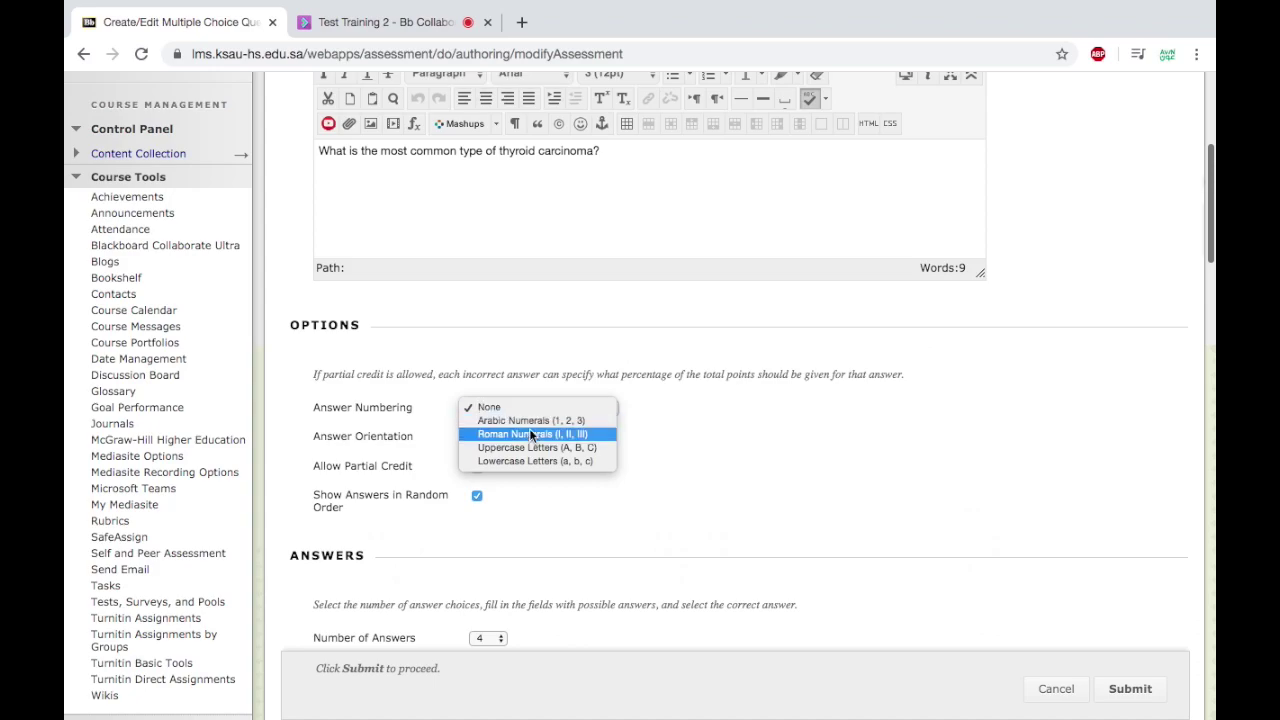
pyautogui.press('Escape')
pyautogui.press('u')
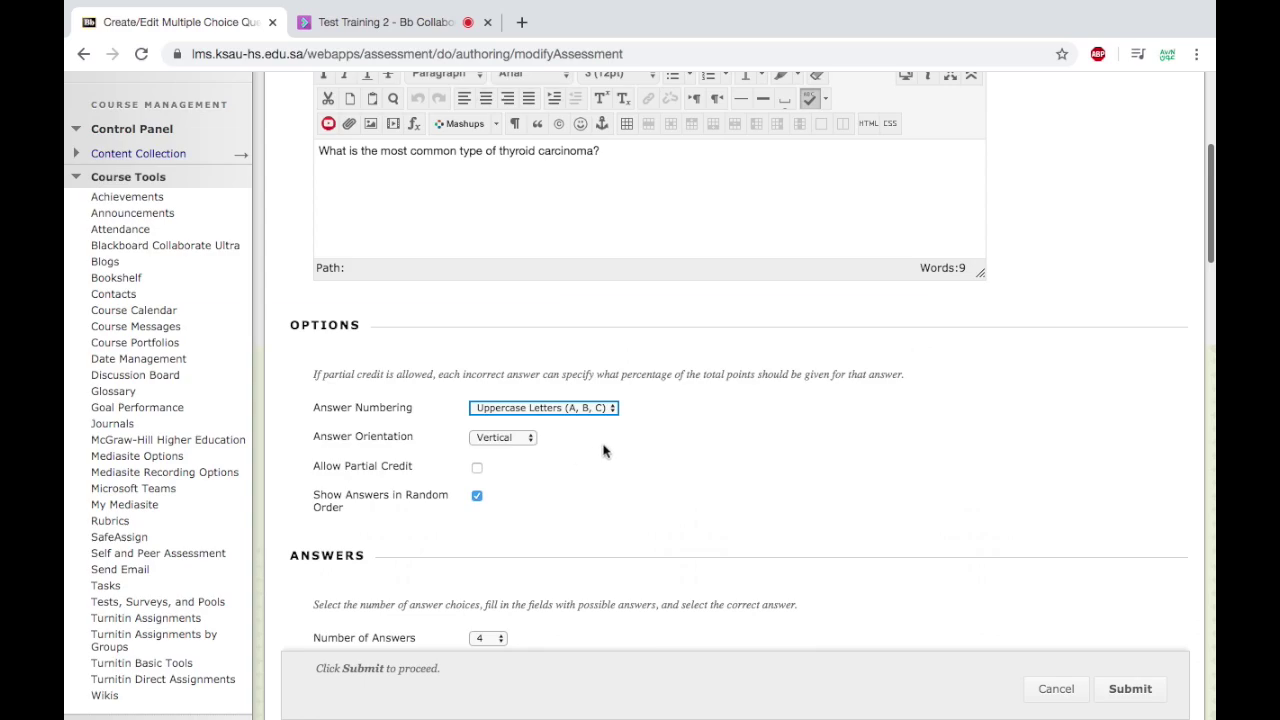
pyautogui.click(604, 409)
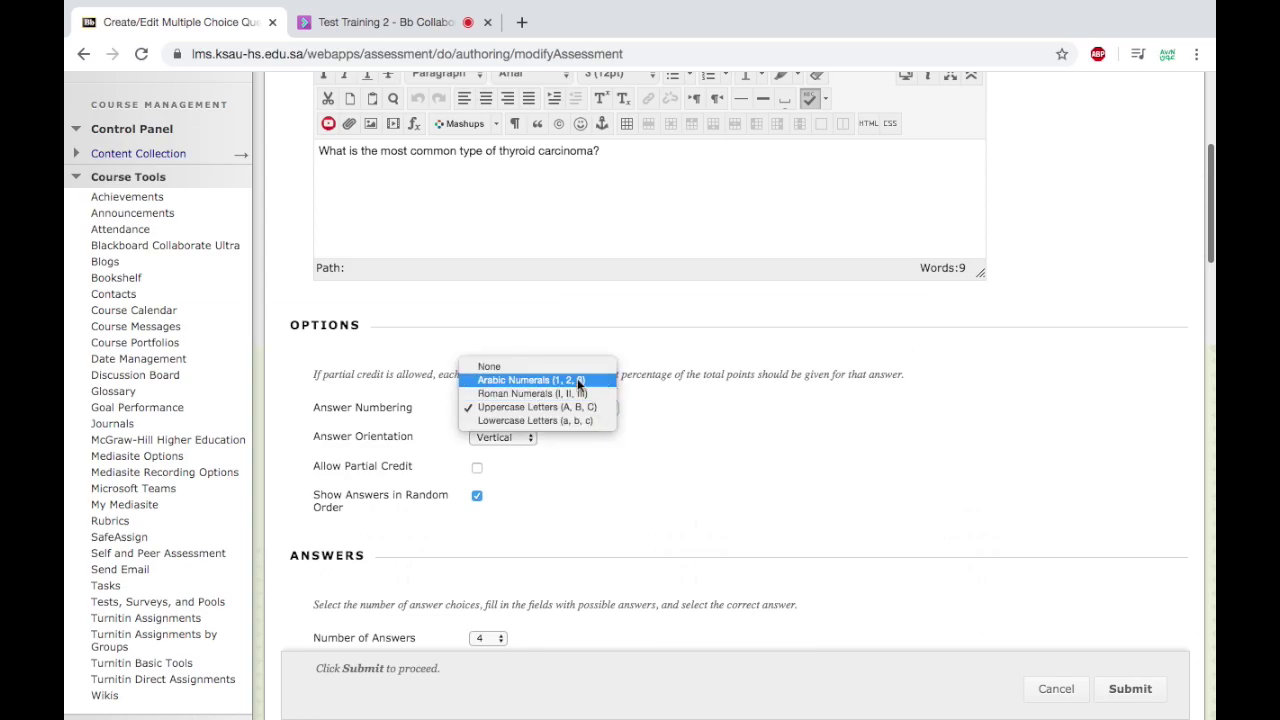
pyautogui.click(570, 366)
pyautogui.scroll(-2, 698, 505)
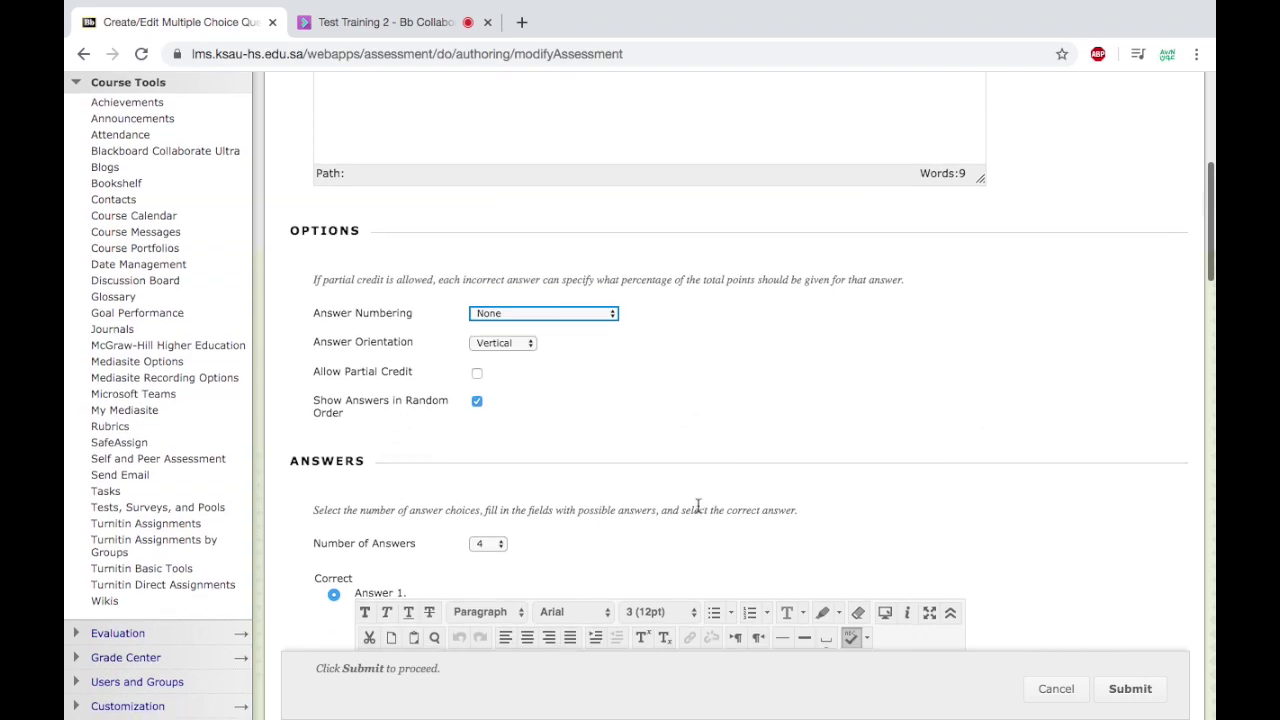
pyautogui.scroll(-7, 698, 505)
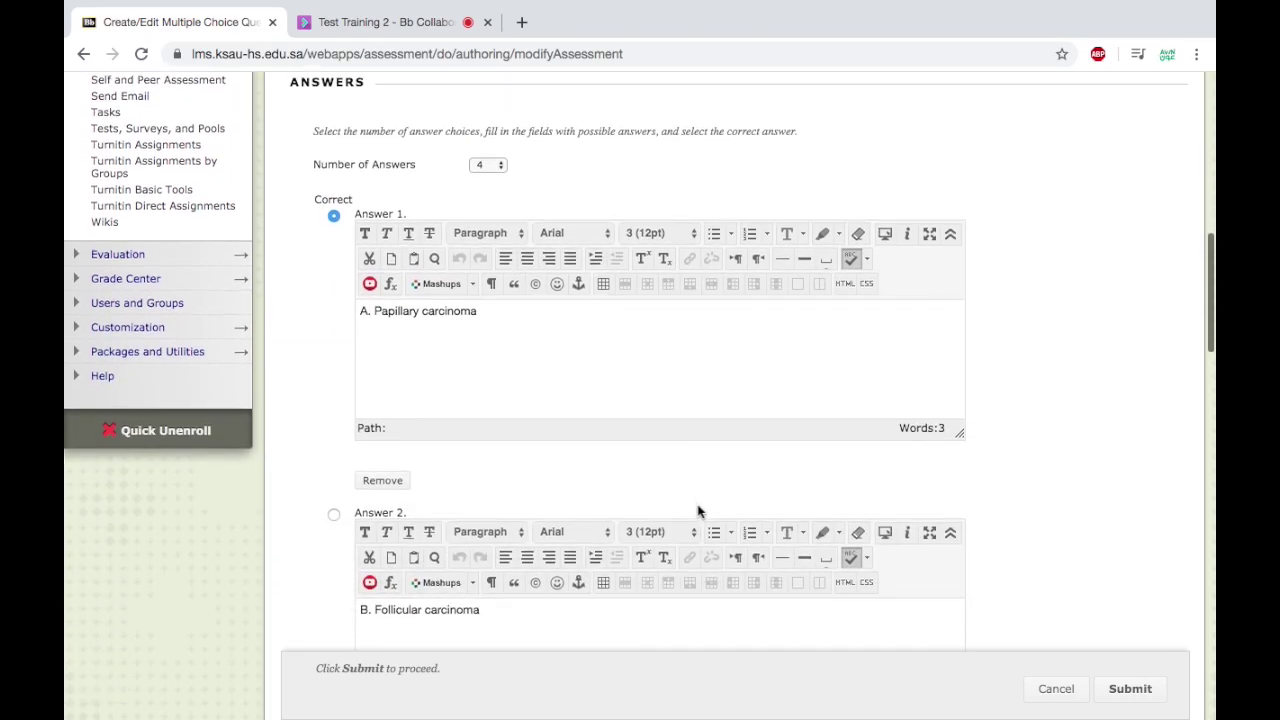
# Scroll through answers, feedback and categories and submit the thyroid carcinoma question.
pyautogui.scroll(-1, 698, 510)
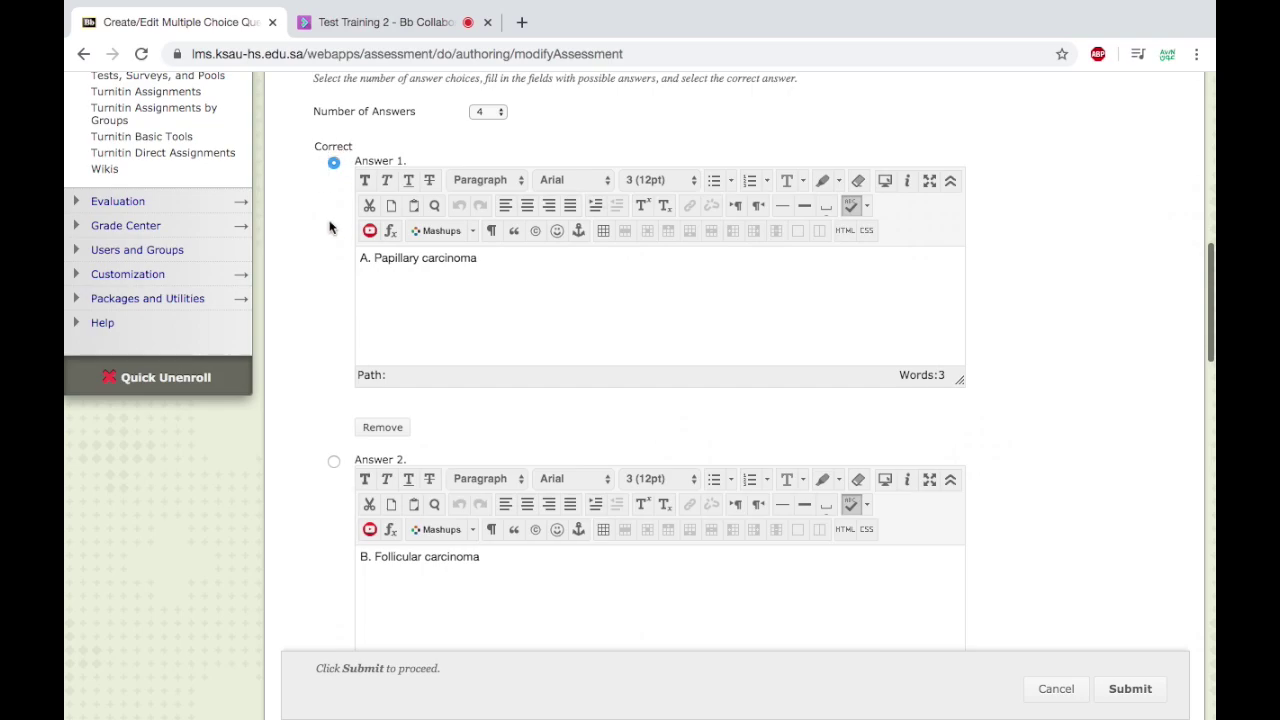
pyautogui.scroll(-8, 322, 400)
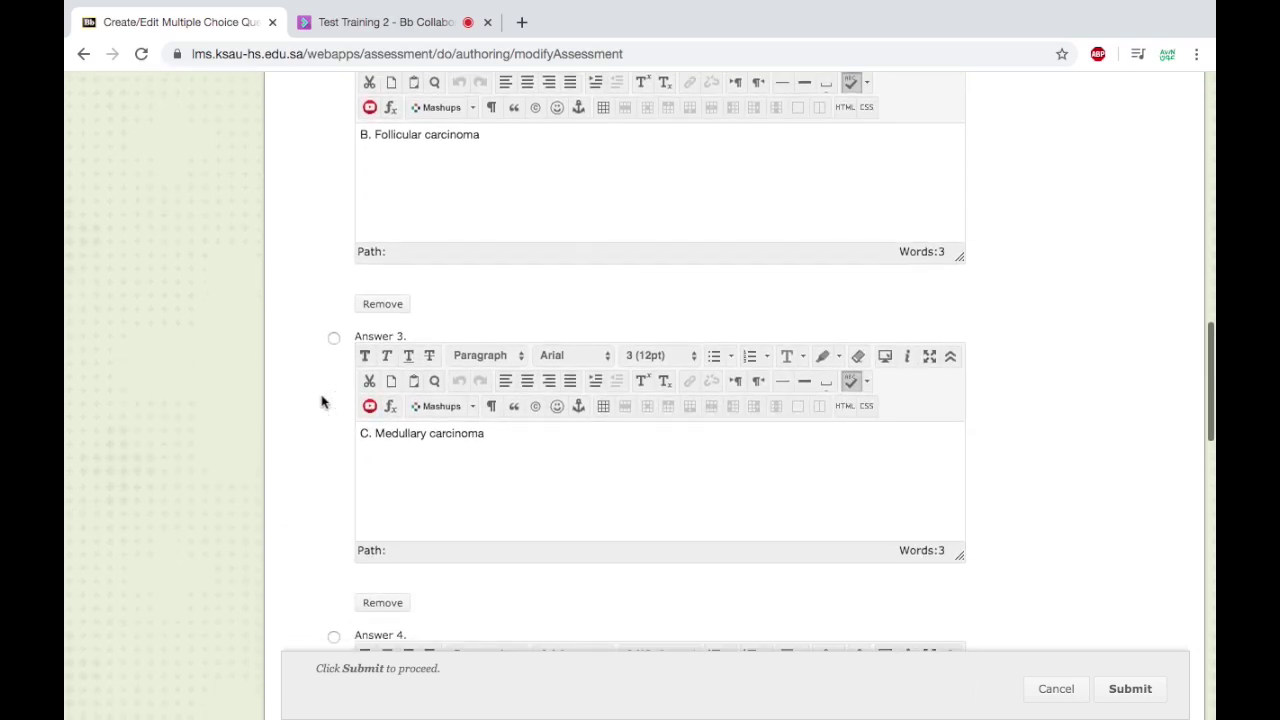
pyautogui.scroll(-15, 321, 402)
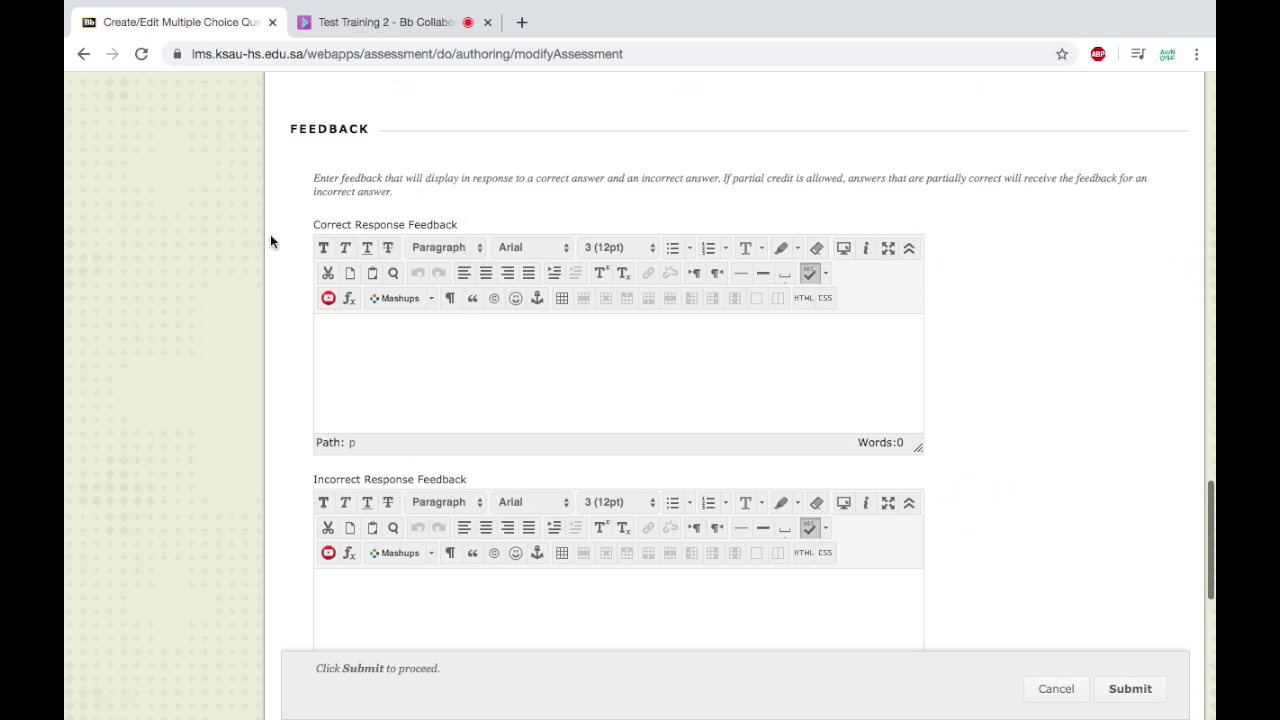
pyautogui.scroll(-3, 277, 421)
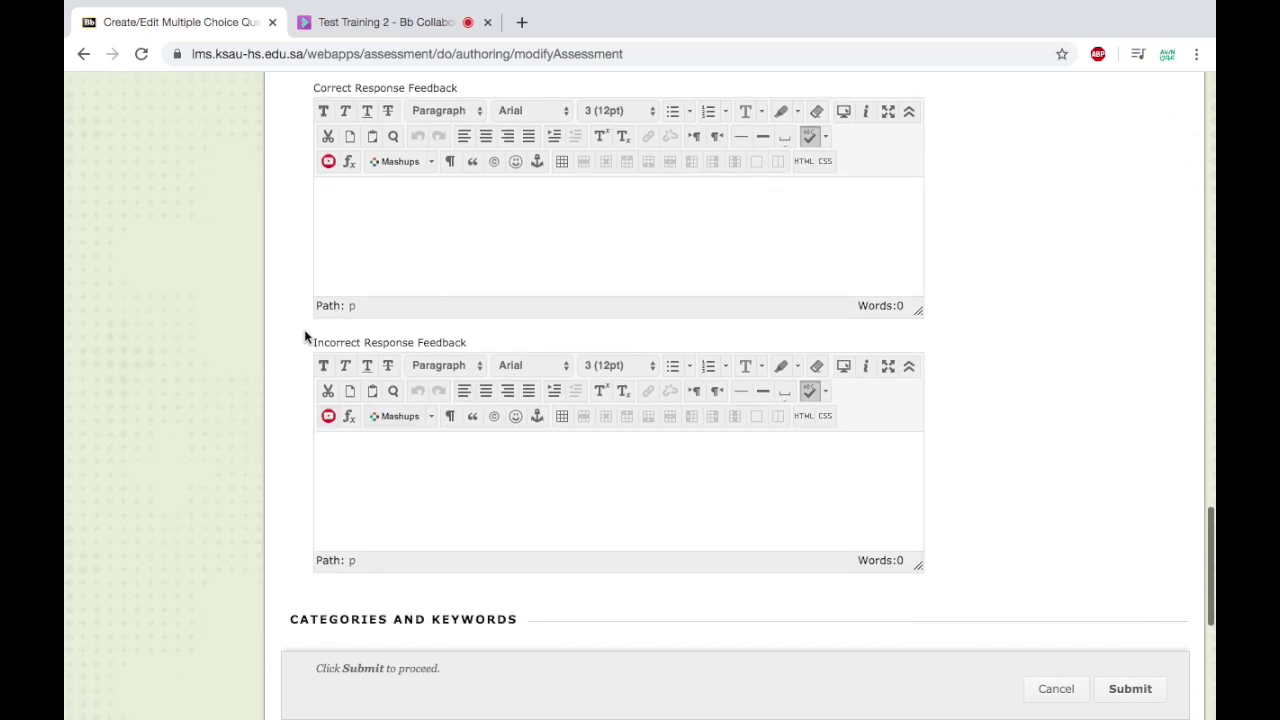
pyautogui.scroll(-10, 294, 406)
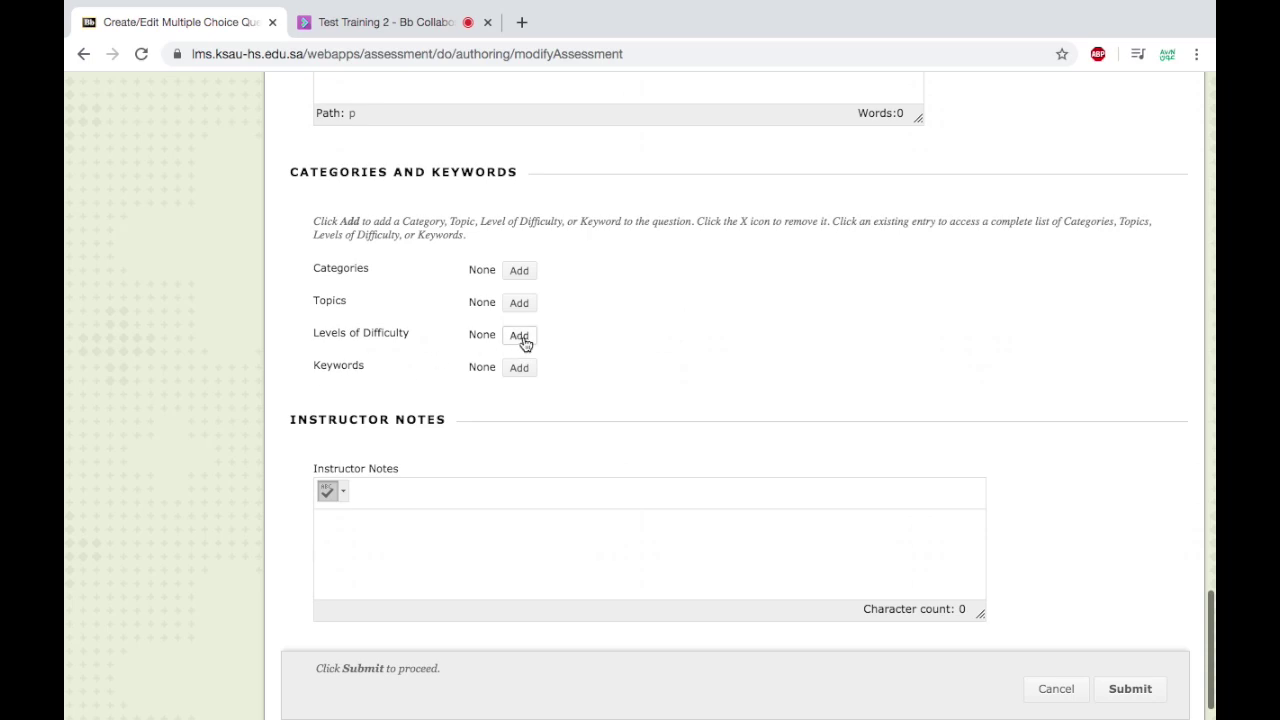
pyautogui.scroll(-1, 641, 369)
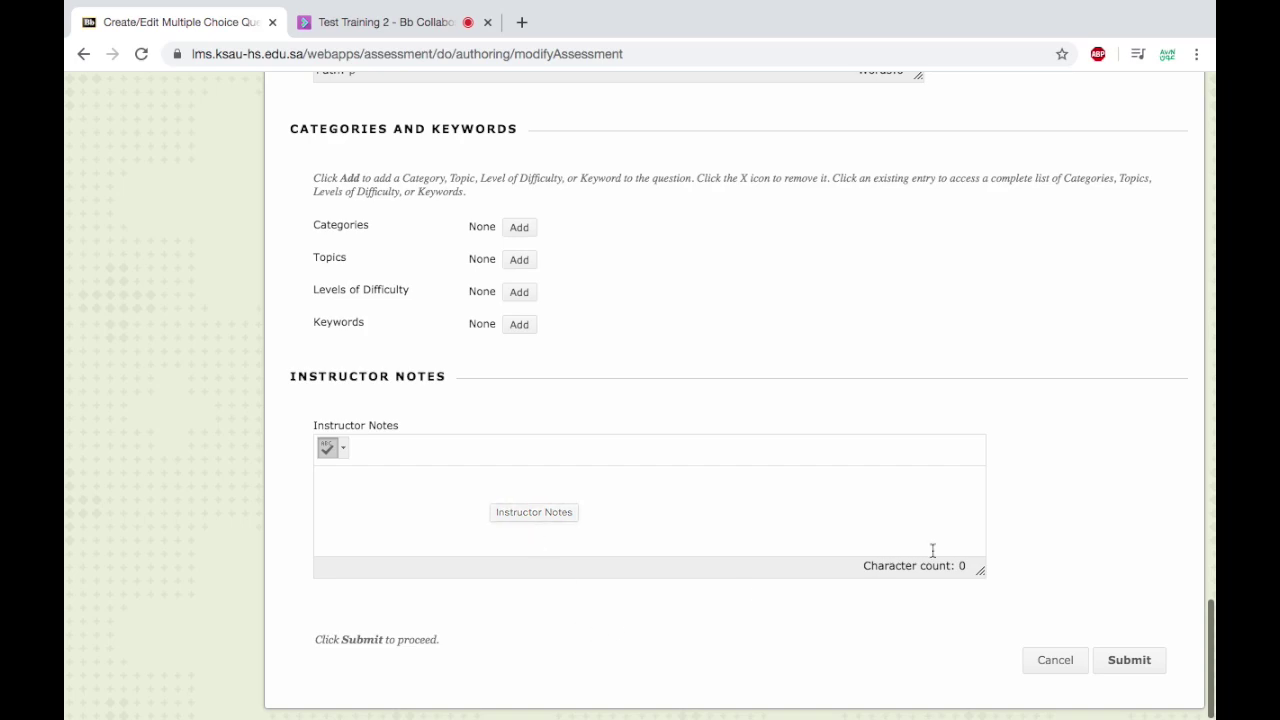
pyautogui.click(1135, 667)
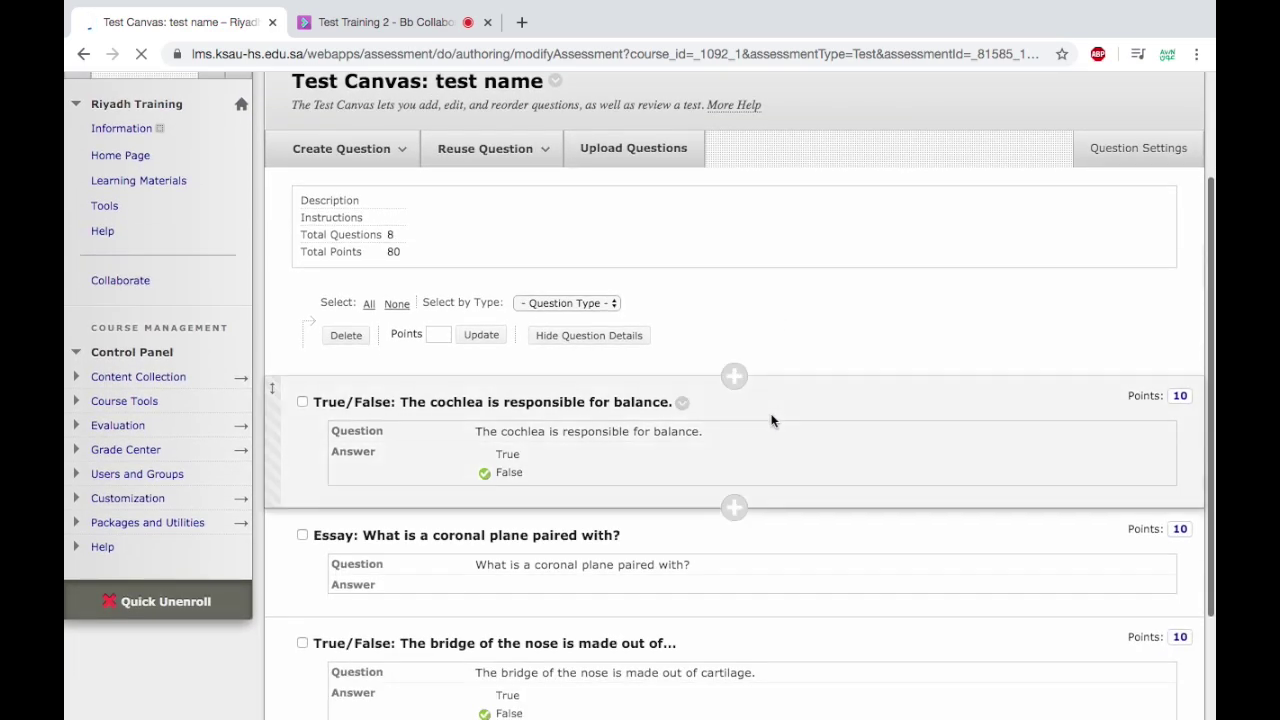
# Open the cochlea True/False question for editing and resubmit it with False as the answer.
pyautogui.scroll(-3, 771, 419)
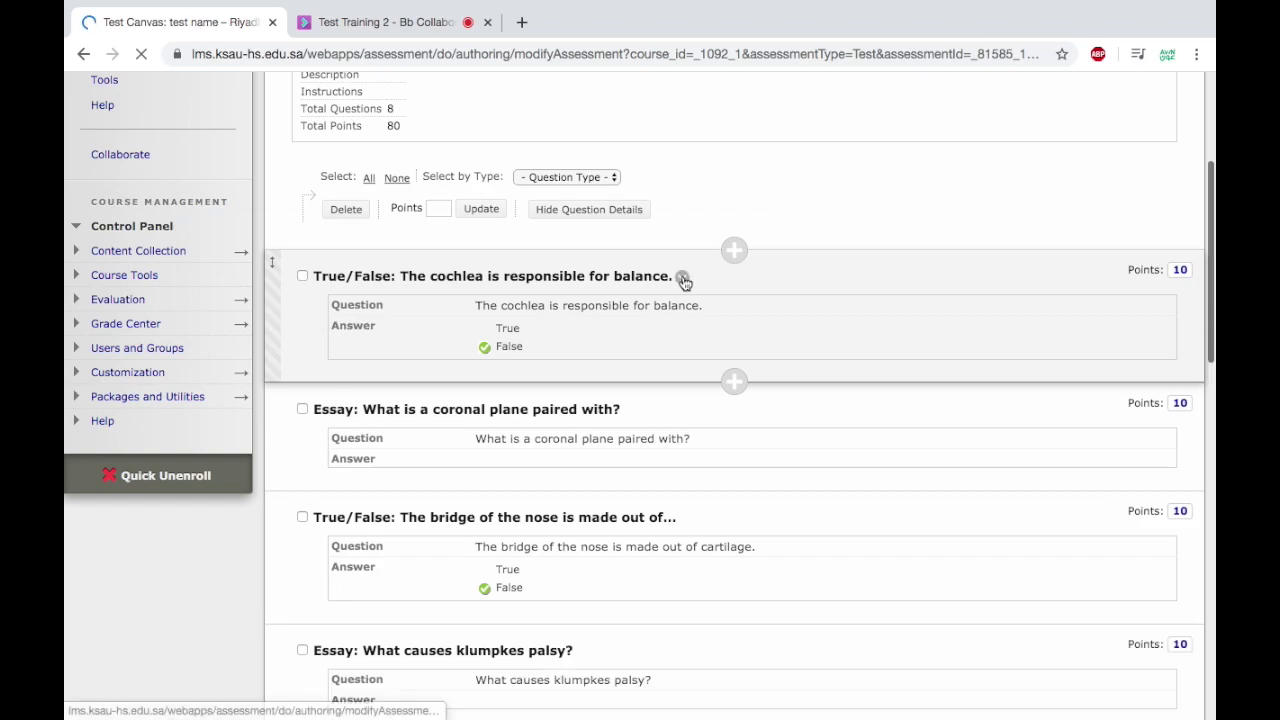
pyautogui.click(682, 277)
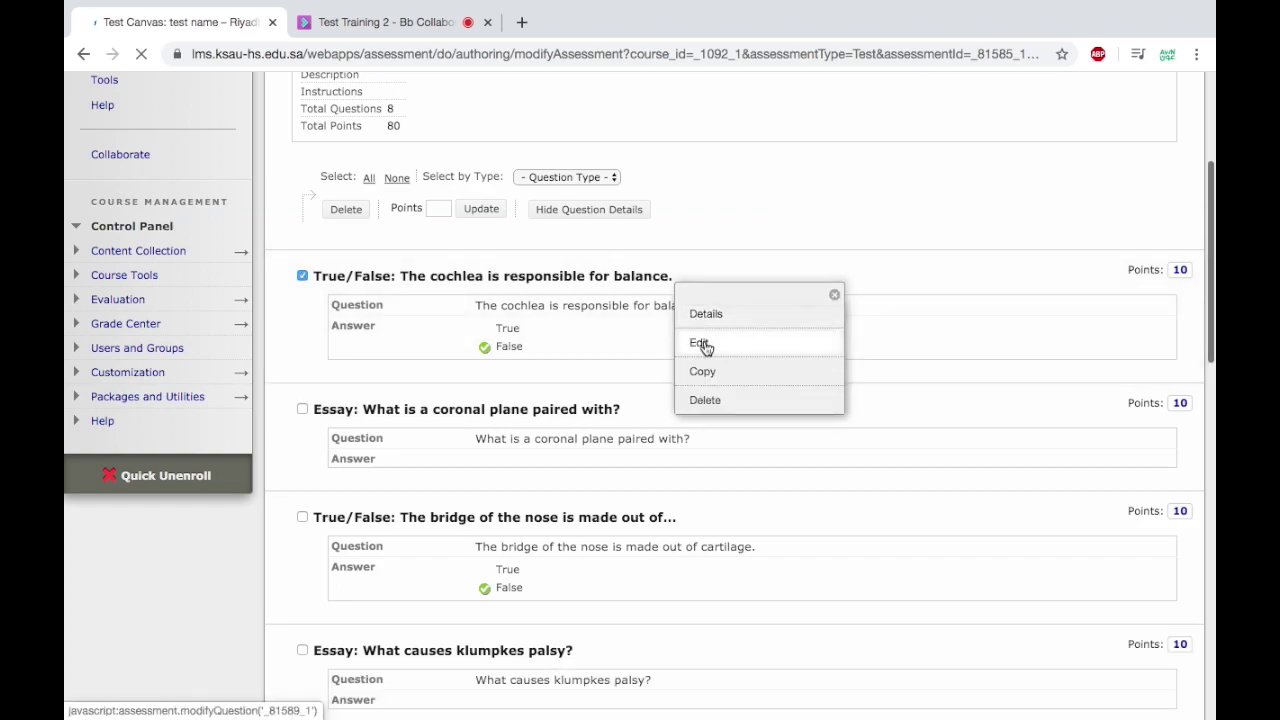
pyautogui.click(704, 344)
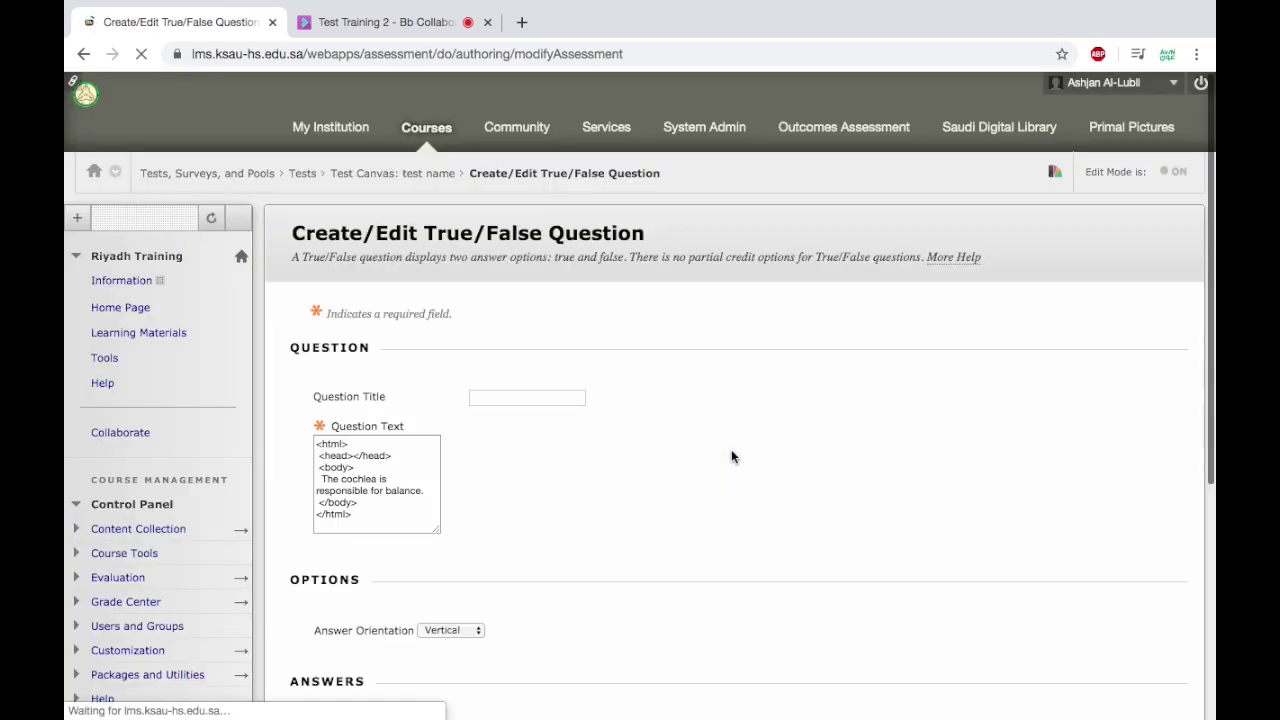
pyautogui.scroll(-5, 731, 449)
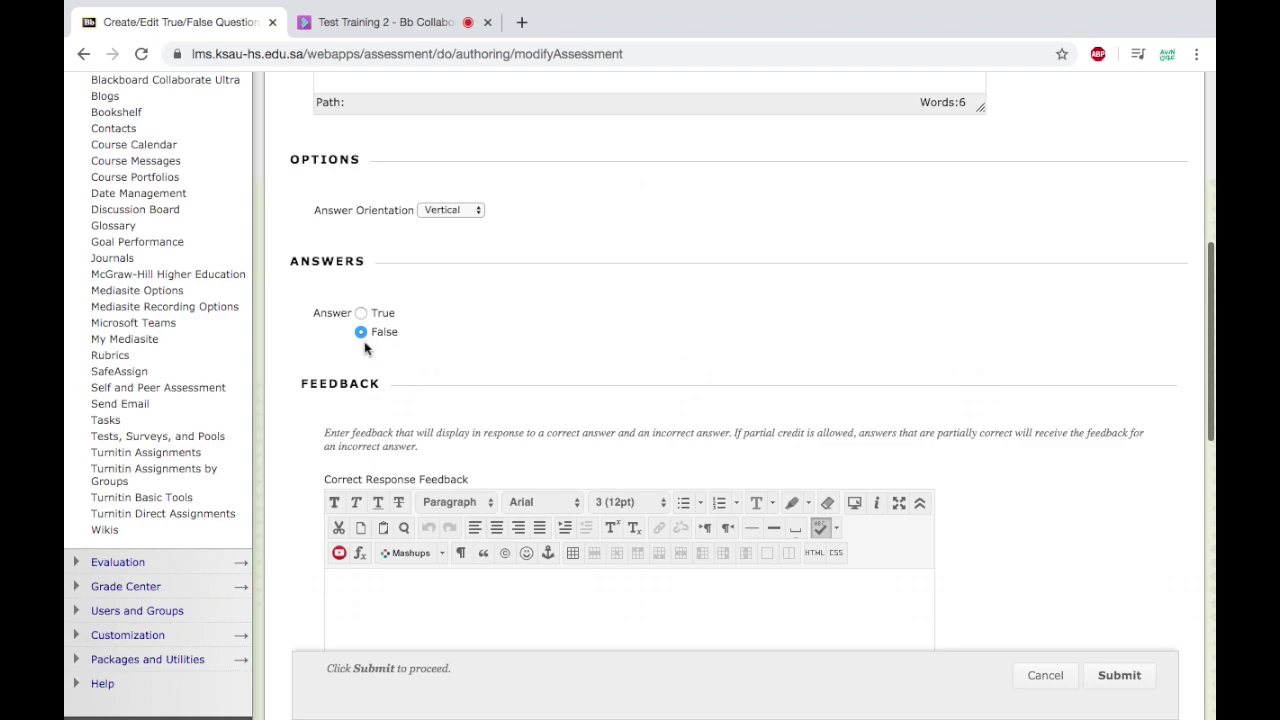
pyautogui.scroll(-10, 504, 350)
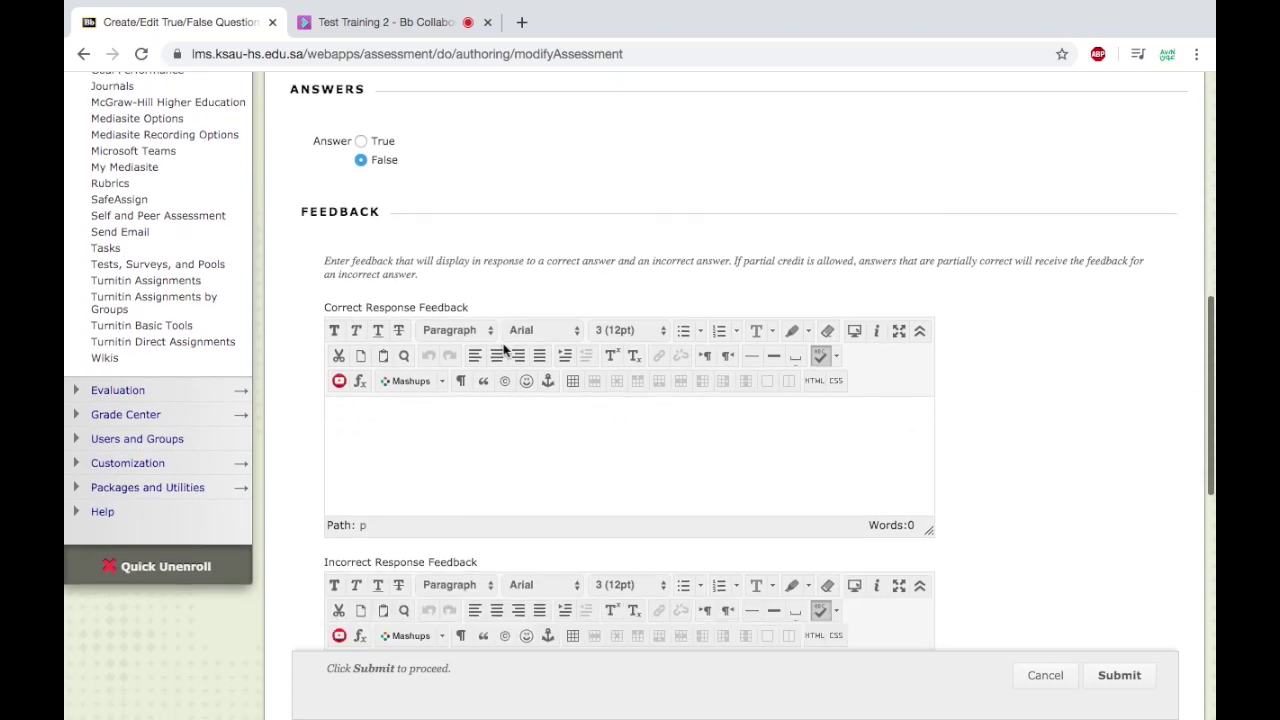
pyautogui.scroll(-3, 504, 350)
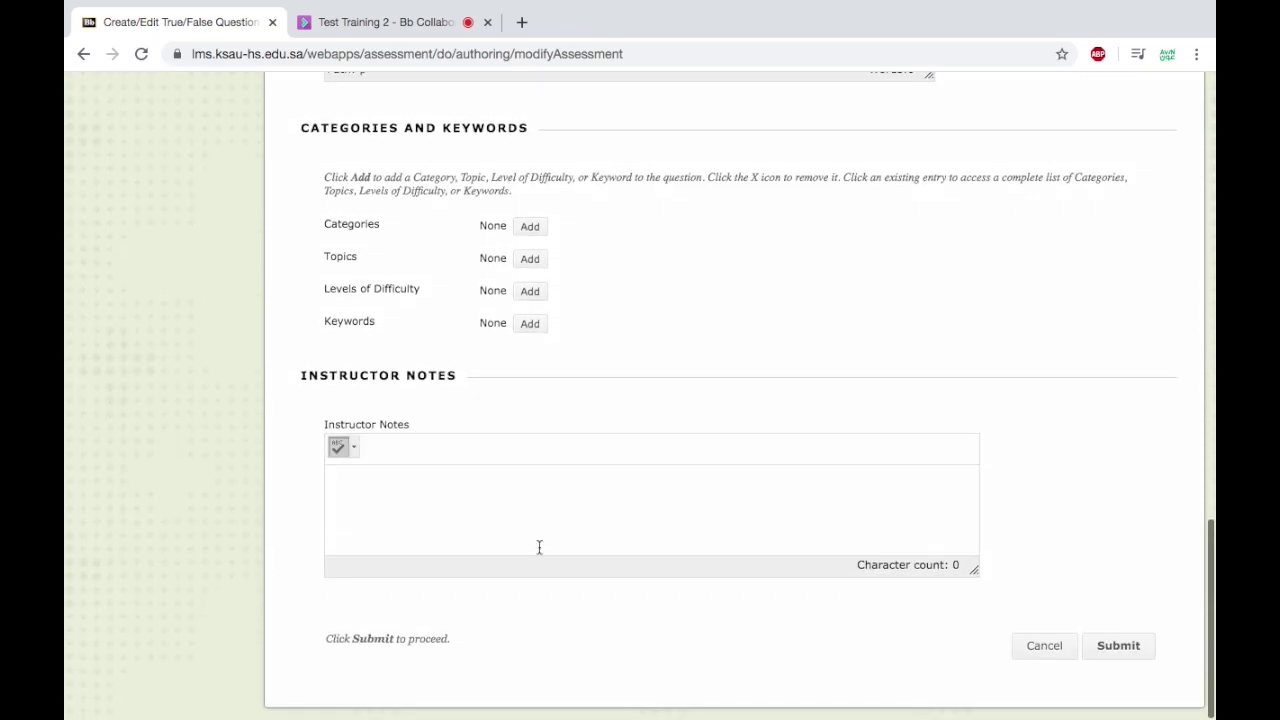
pyautogui.click(1138, 648)
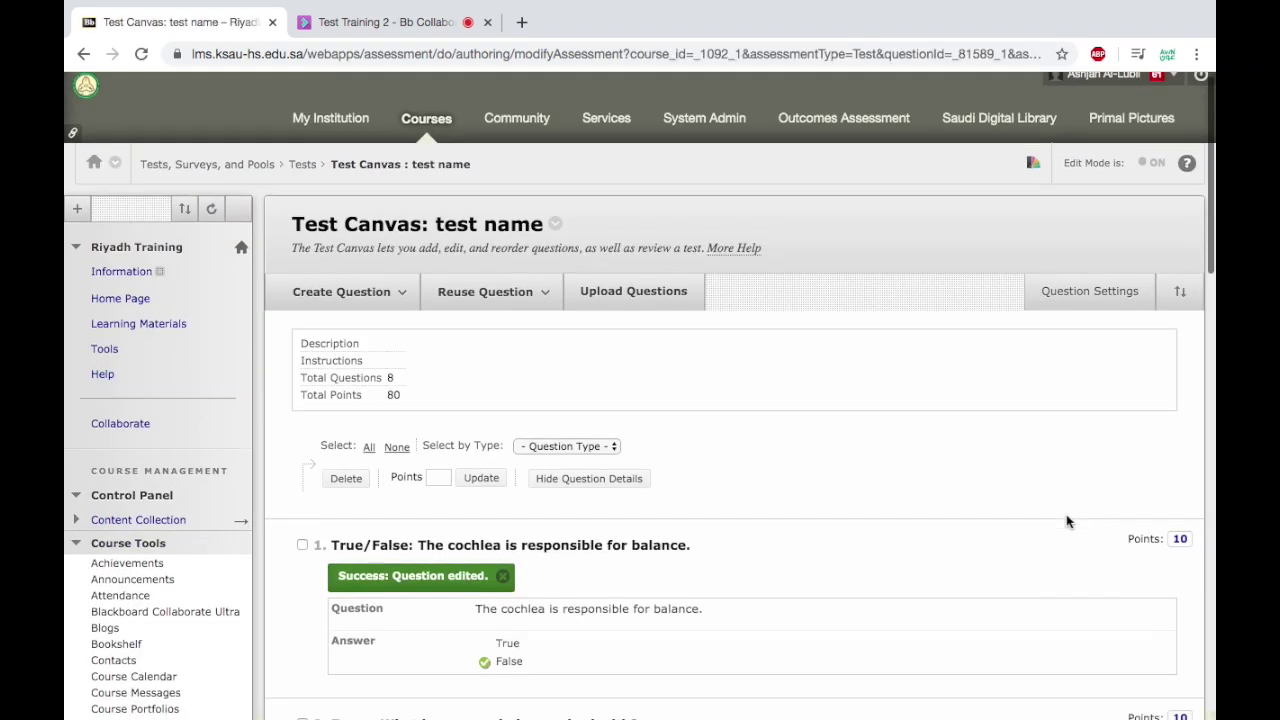
pyautogui.scroll(-3, 1066, 521)
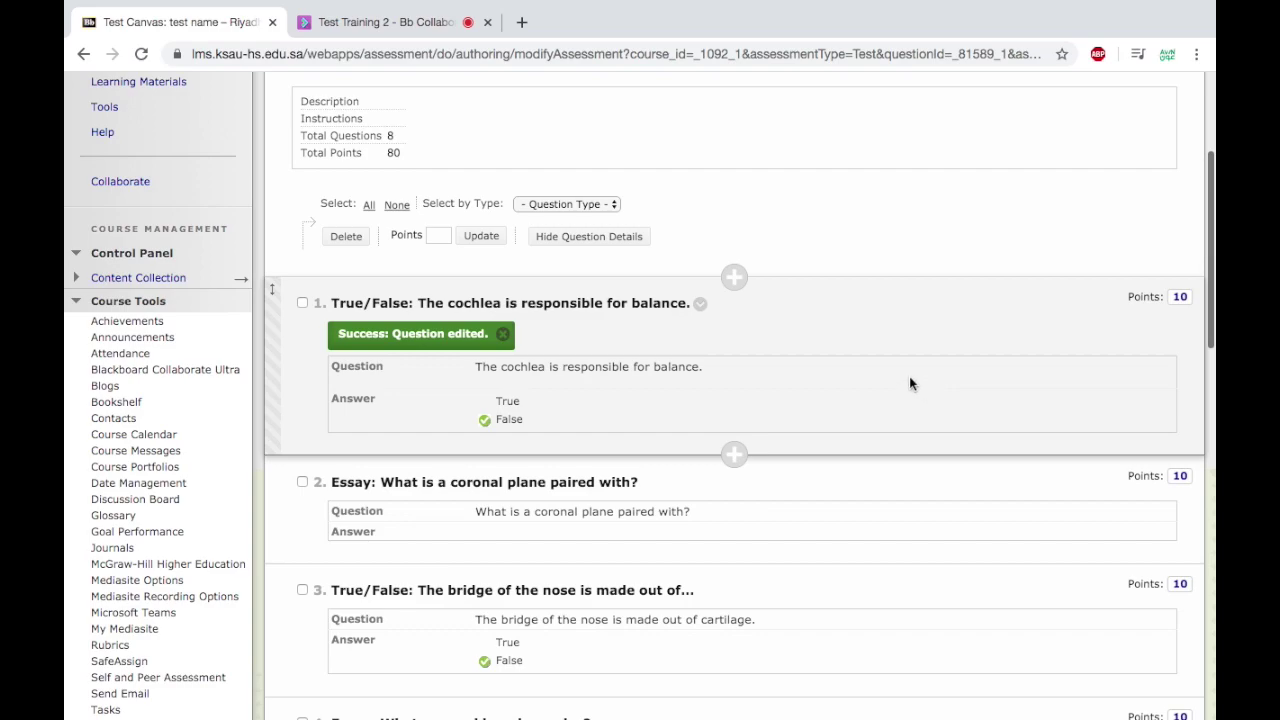
# Give questions 1 and 2 5 points each with the Points Update tool.
pyautogui.moveTo(700, 312)
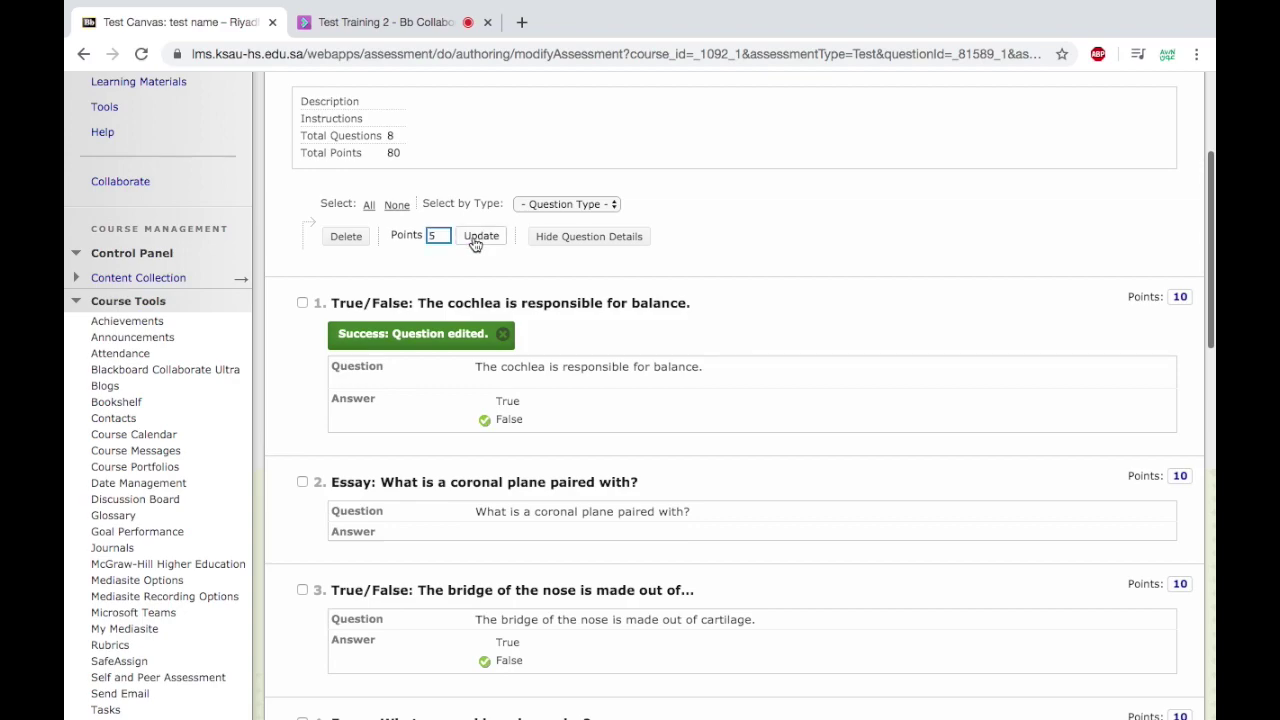
pyautogui.click(478, 238)
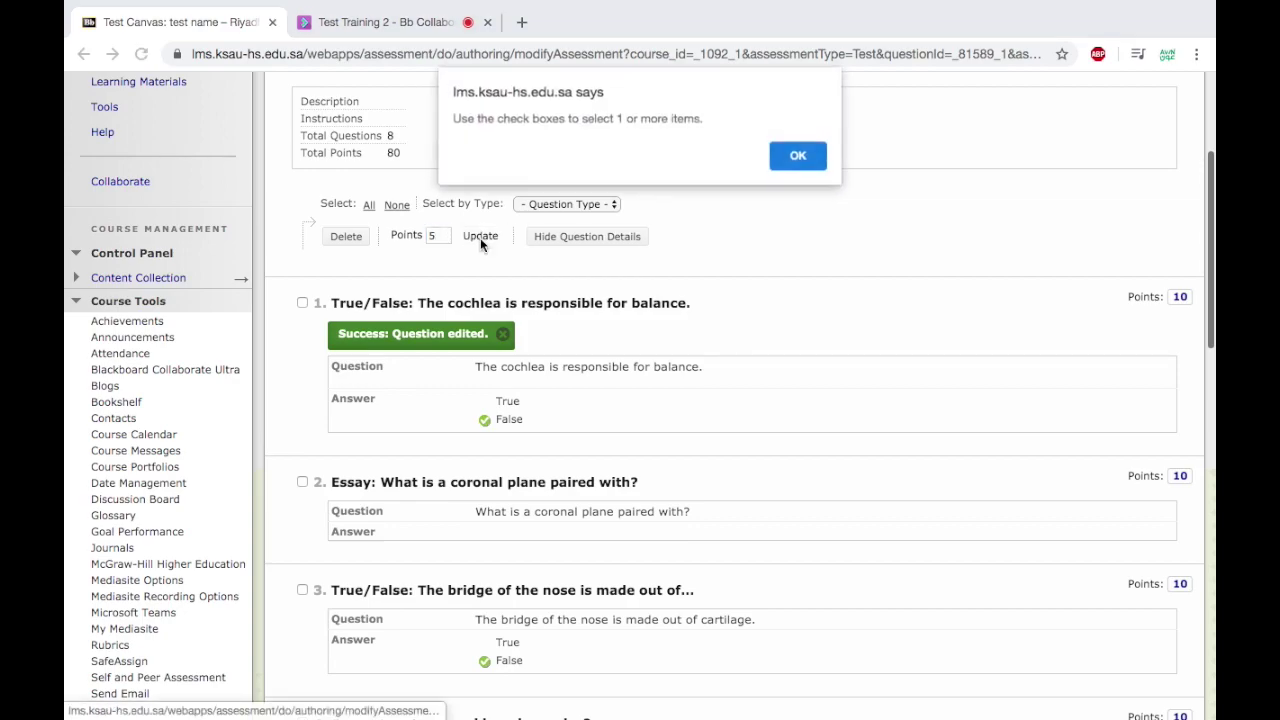
pyautogui.click(799, 155)
pyautogui.scroll(-1, 878, 336)
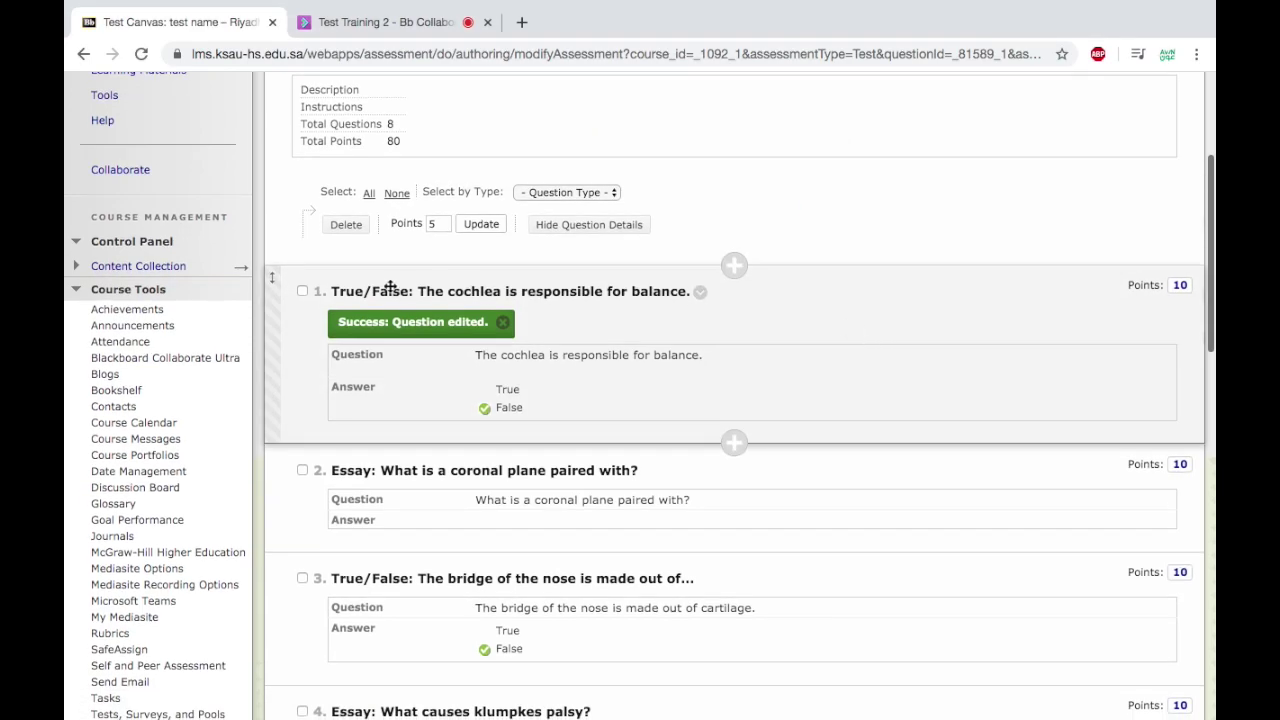
pyautogui.click(302, 291)
pyautogui.click(303, 470)
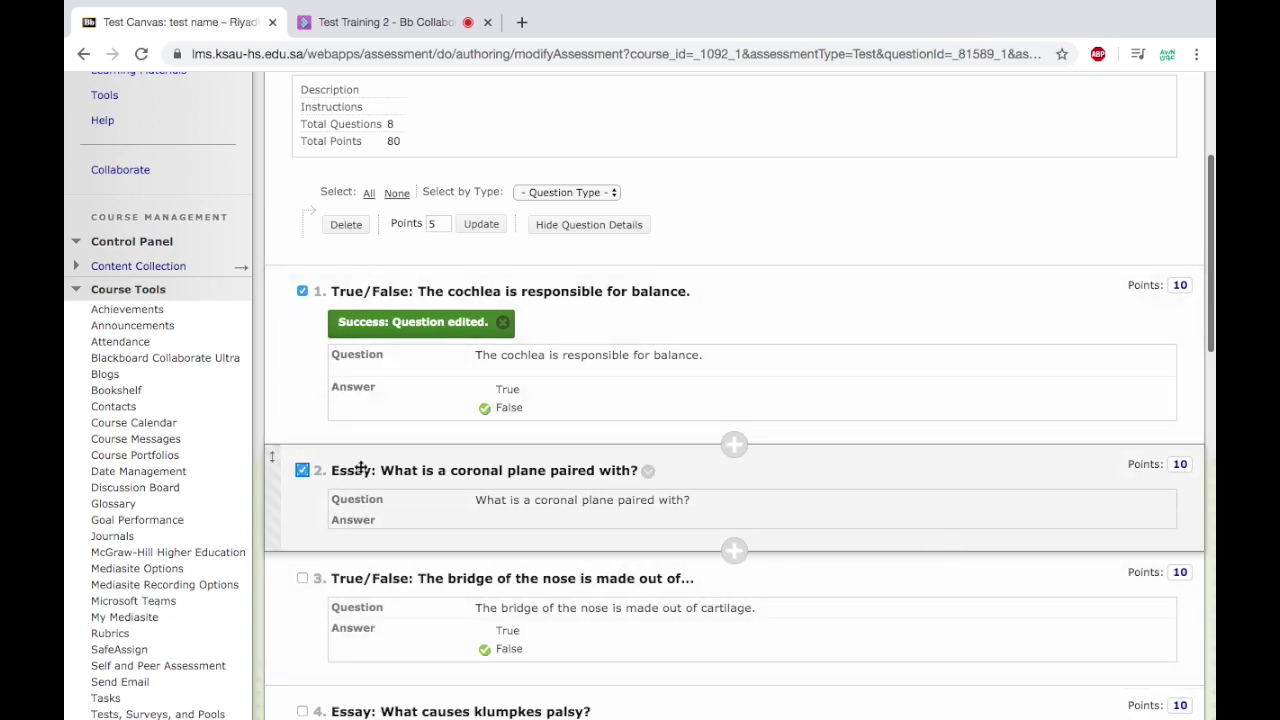
pyautogui.click(487, 228)
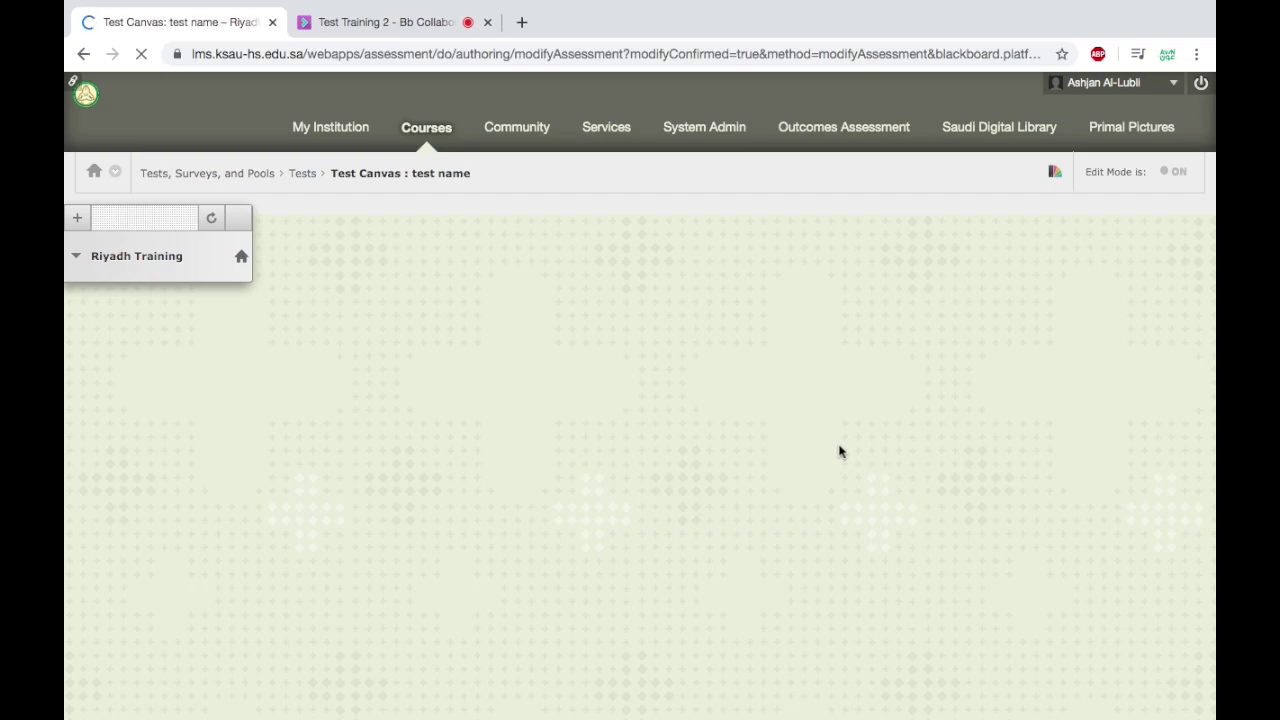
# Change question 3's points from 10 to 7, bringing the total to 67.
pyautogui.scroll(-3, 837, 449)
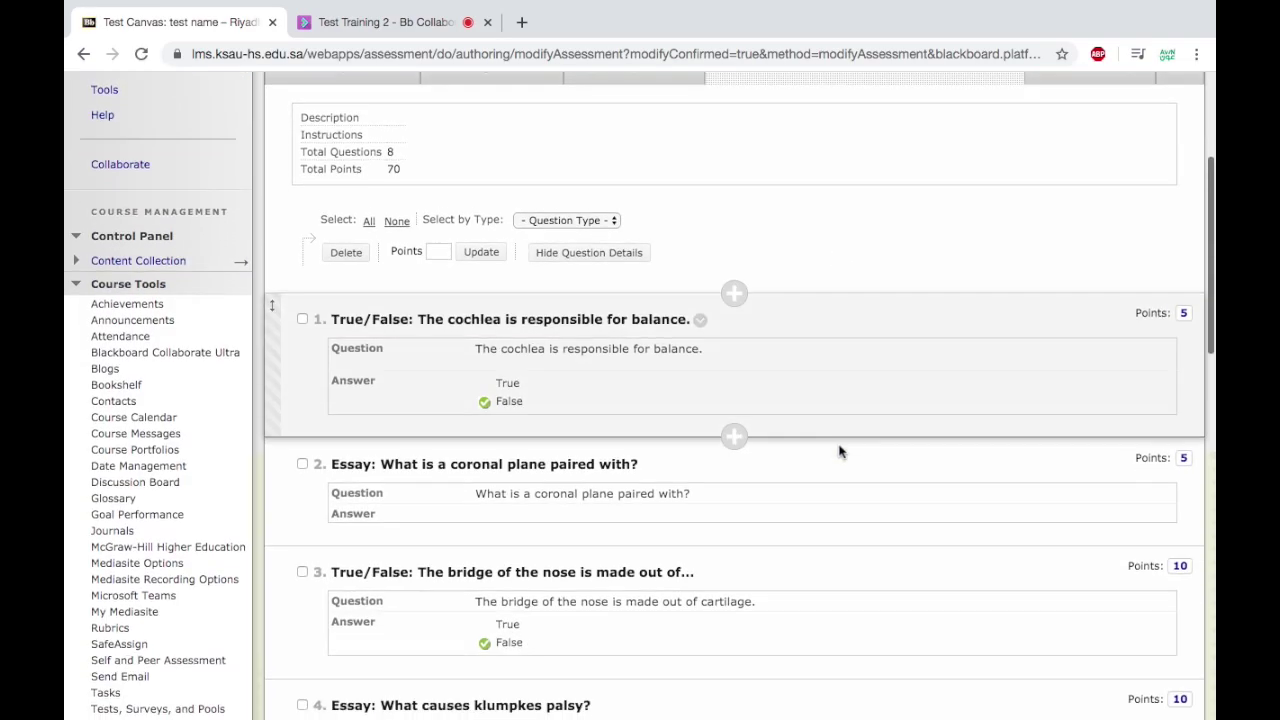
pyautogui.scroll(-1, 1180, 470)
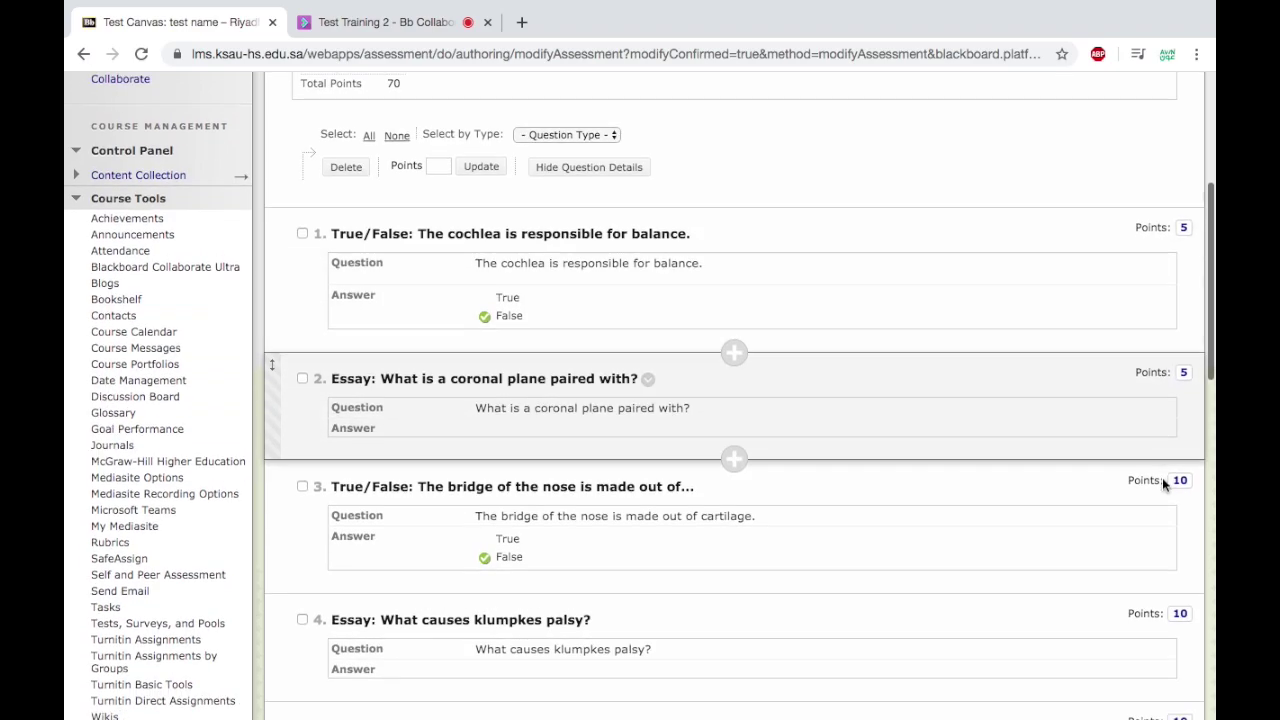
pyautogui.click(1181, 482)
pyautogui.moveTo(972, 487); pyautogui.dragTo(950, 487)
pyautogui.write('7')
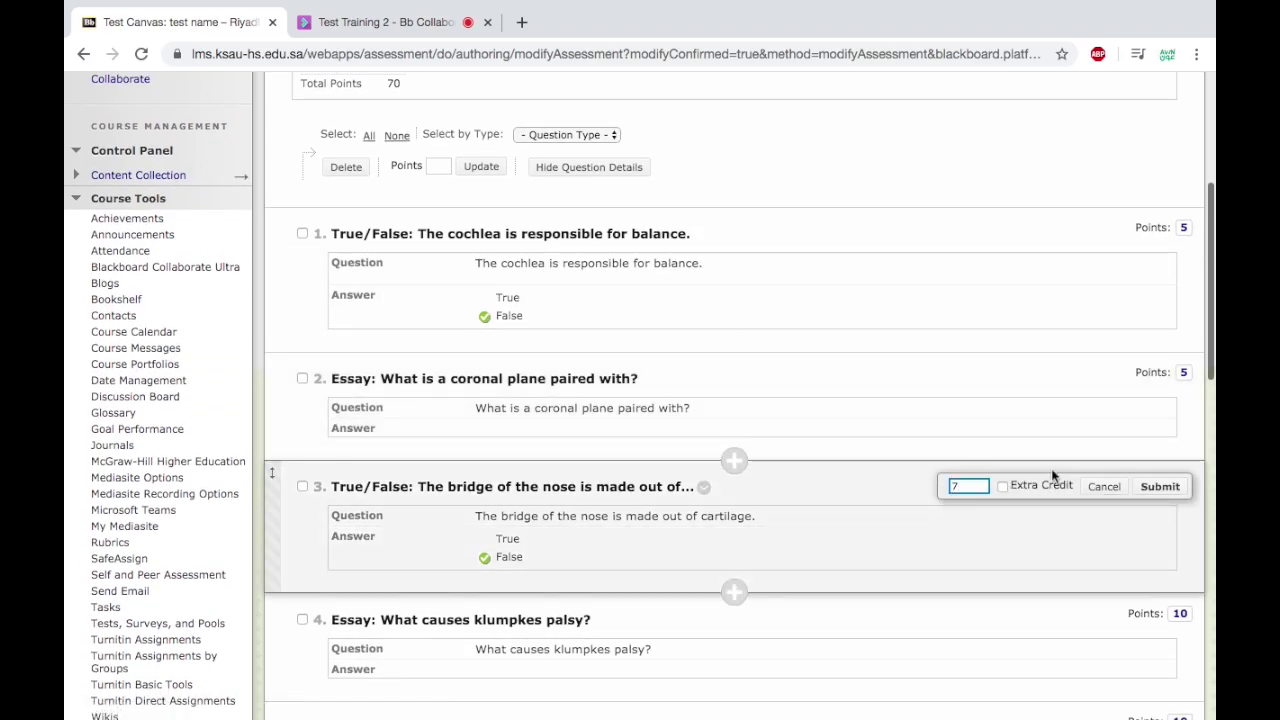
pyautogui.click(1175, 488)
pyautogui.scroll(-2, 966, 486)
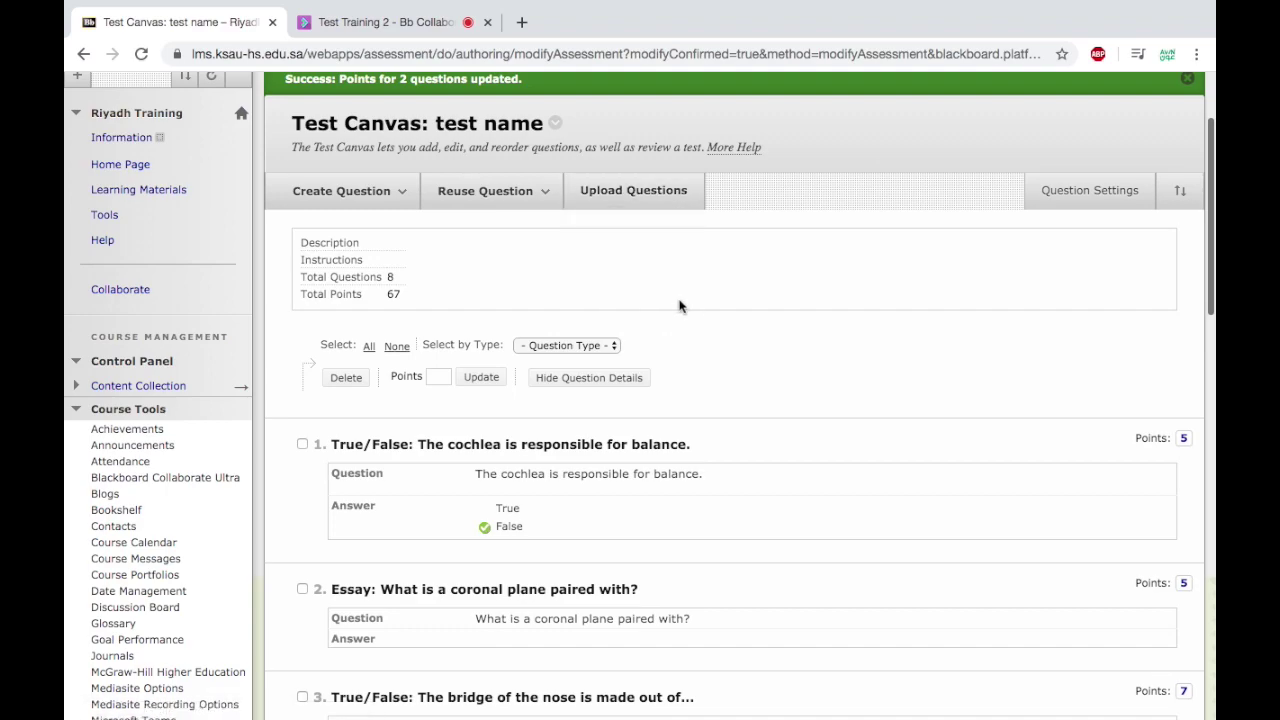
# Pick a question type from the Create Question menu on the test name canvas.
pyautogui.scroll(1, 686, 308)
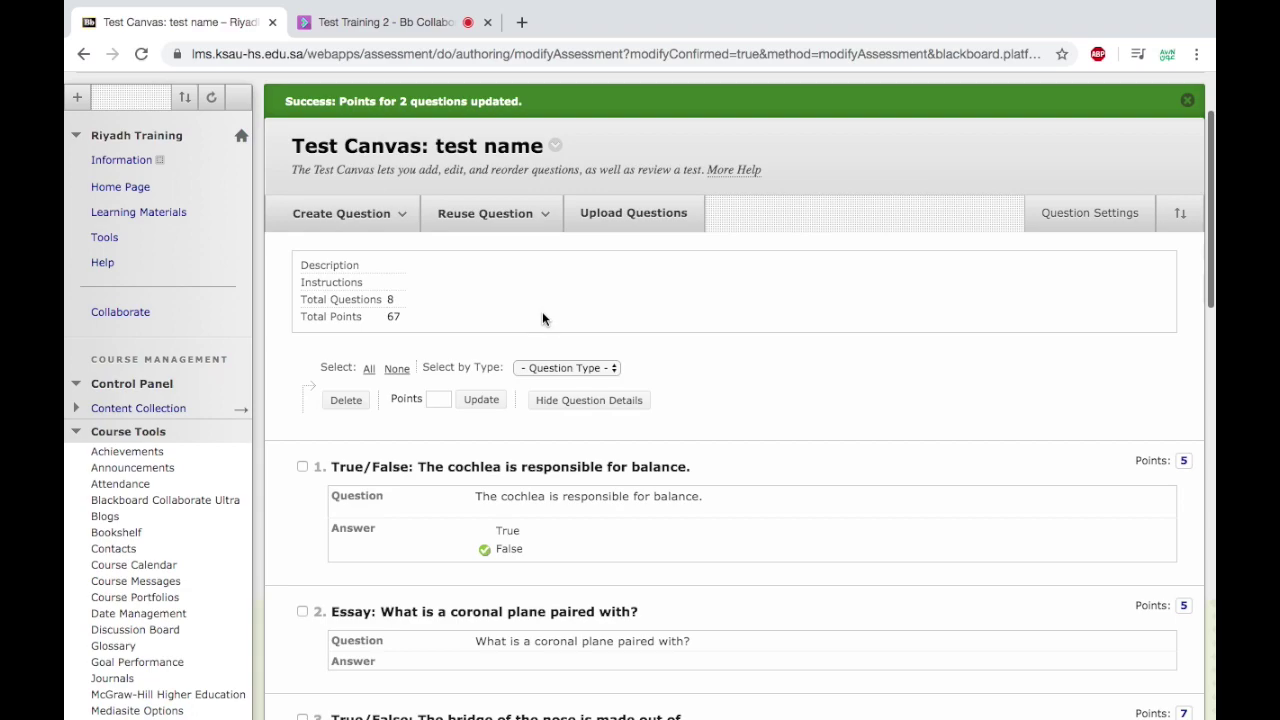
pyautogui.click(400, 222)
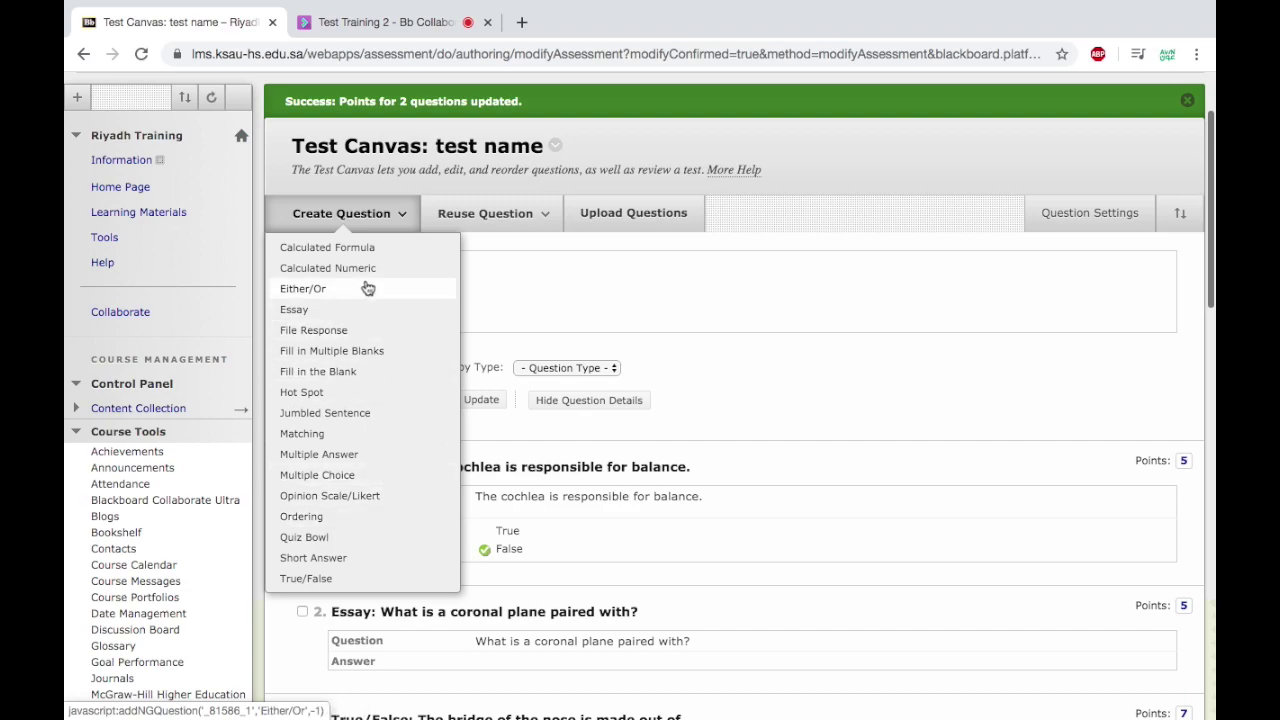
pyautogui.click(366, 478)
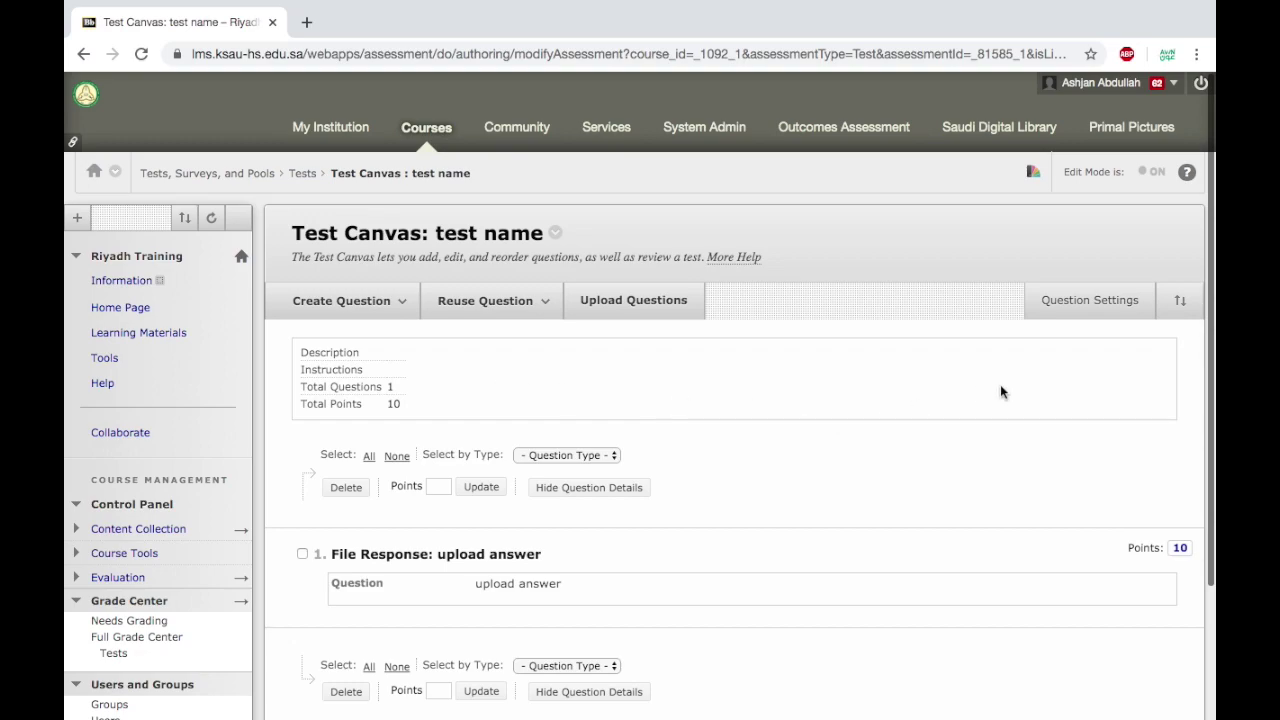
# Turn on 'Add images, files, and web links to answers' in the test's question settings and save.
pyautogui.click(1082, 316)
pyautogui.scroll(-2, 798, 400)
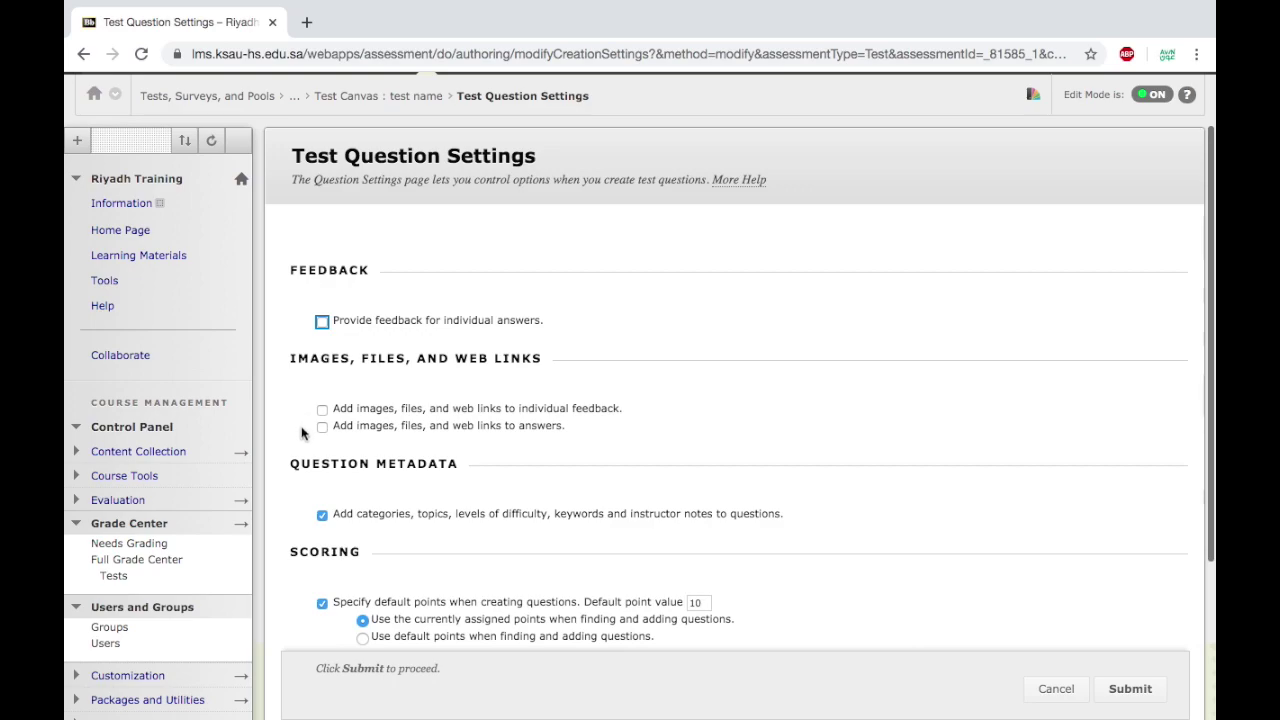
pyautogui.click(322, 427)
pyautogui.scroll(-1, 691, 475)
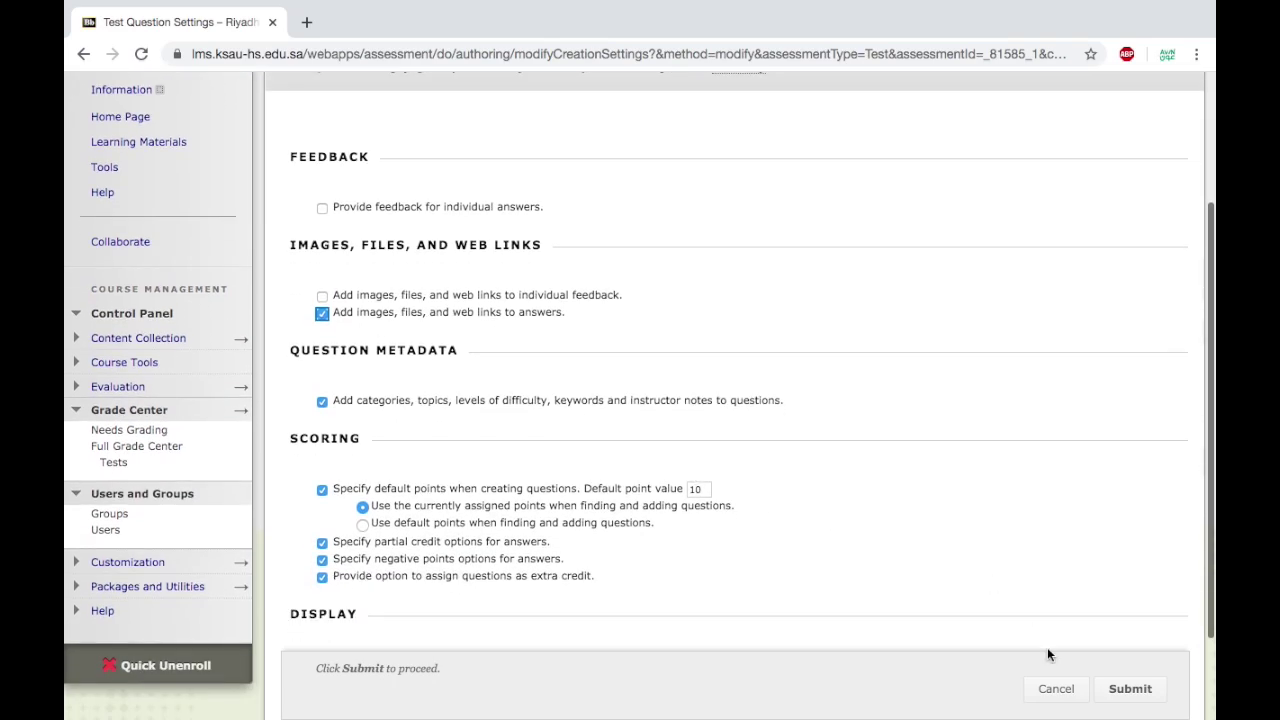
pyautogui.click(1120, 689)
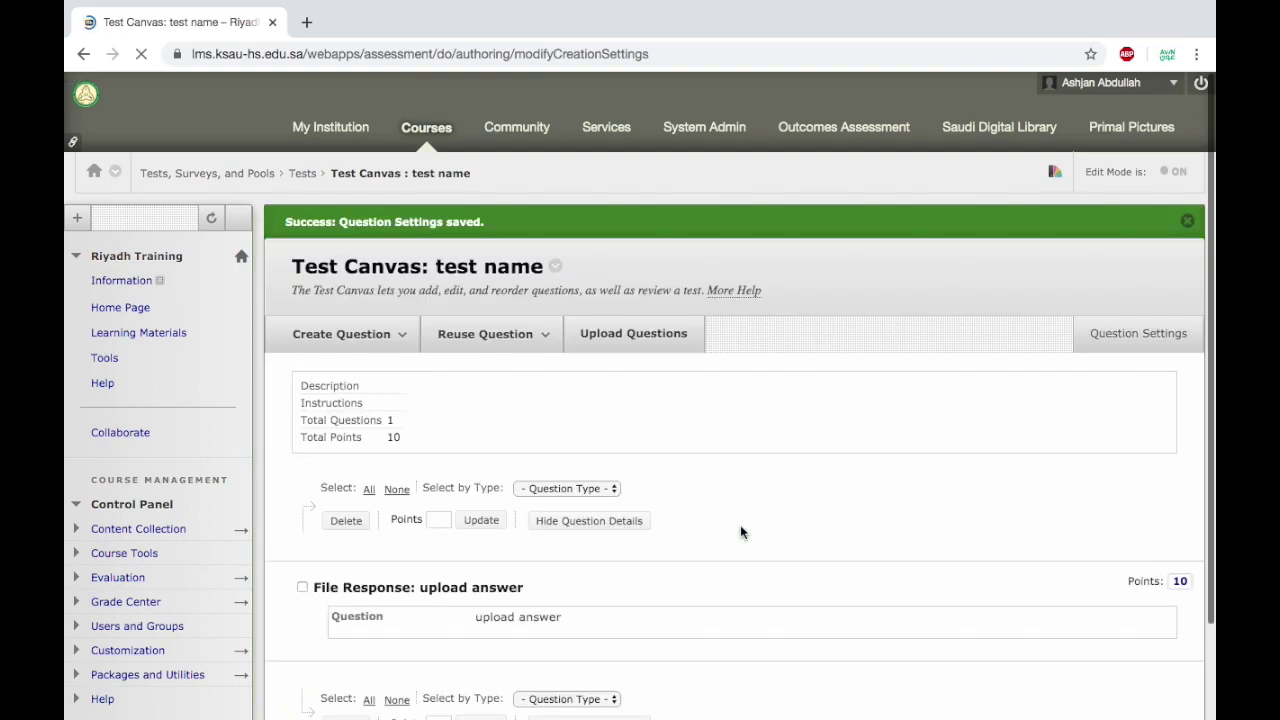
pyautogui.click(396, 344)
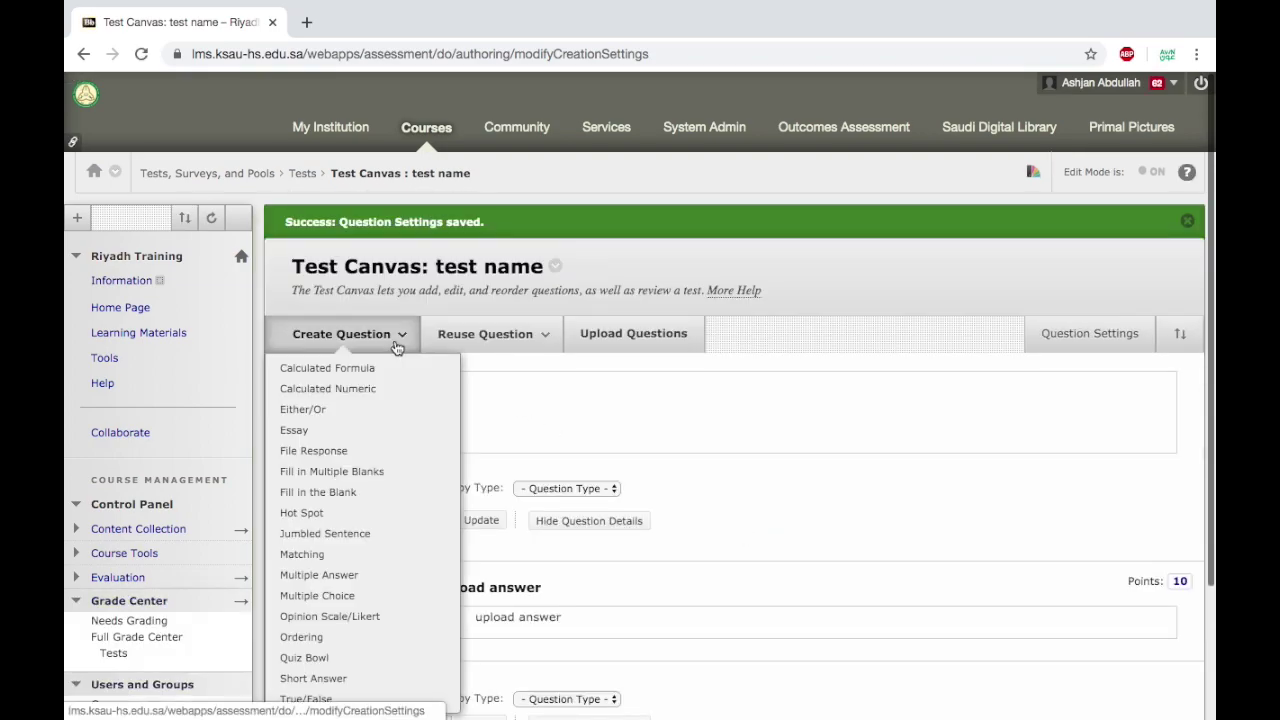
# Start a multiple choice question asking which blood smear appears in sickle cell anemia.
pyautogui.click(345, 595)
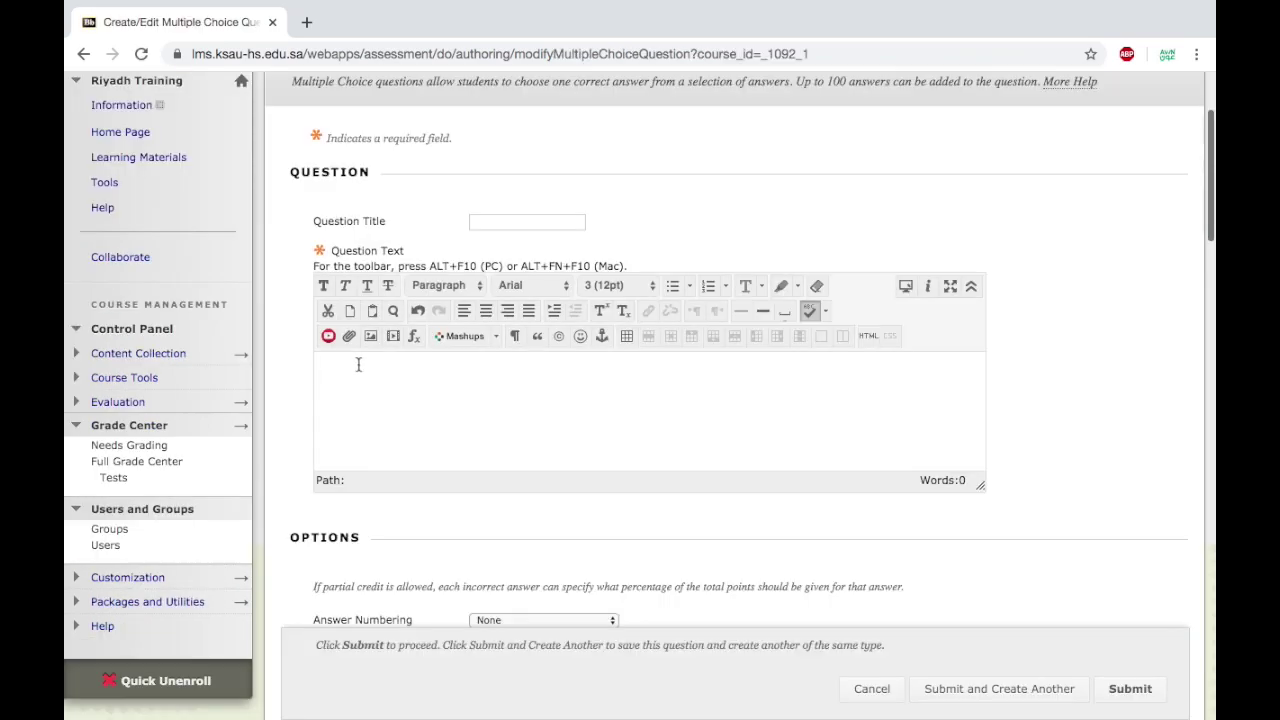
pyautogui.write('which of the foloowing blood smears goundin sickle cell anemia')
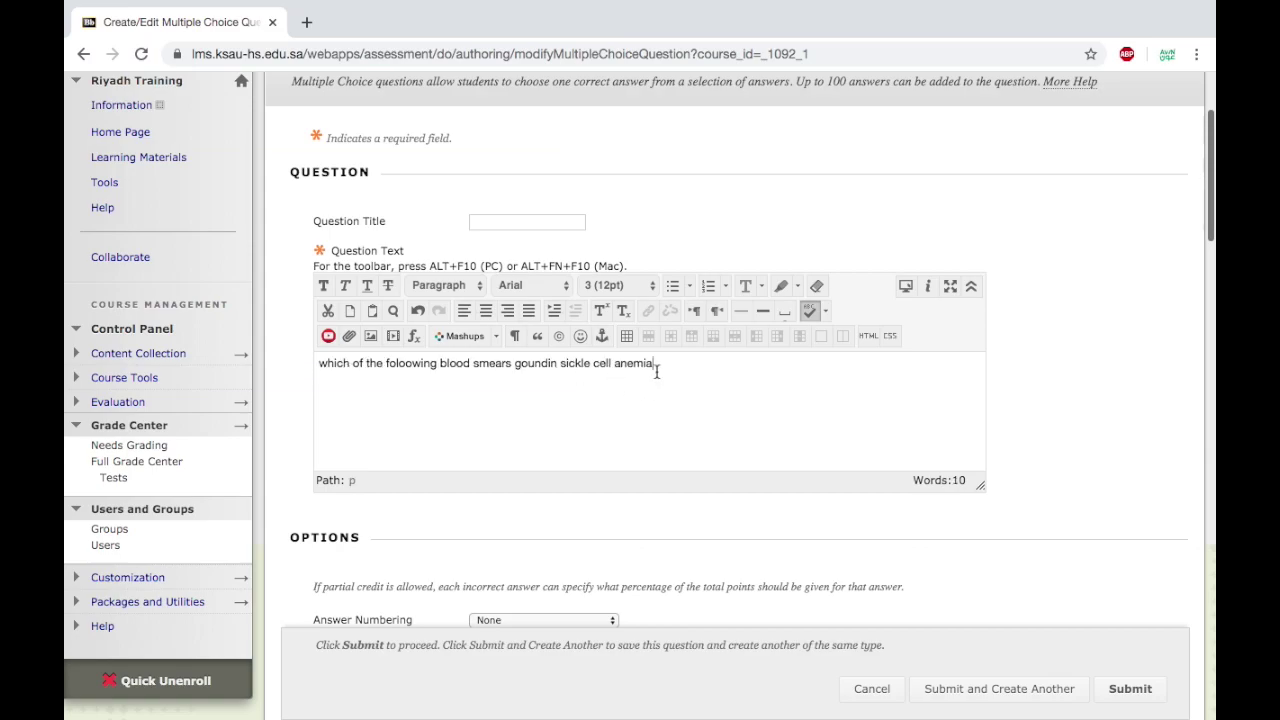
pyautogui.scroll(-5, 747, 525)
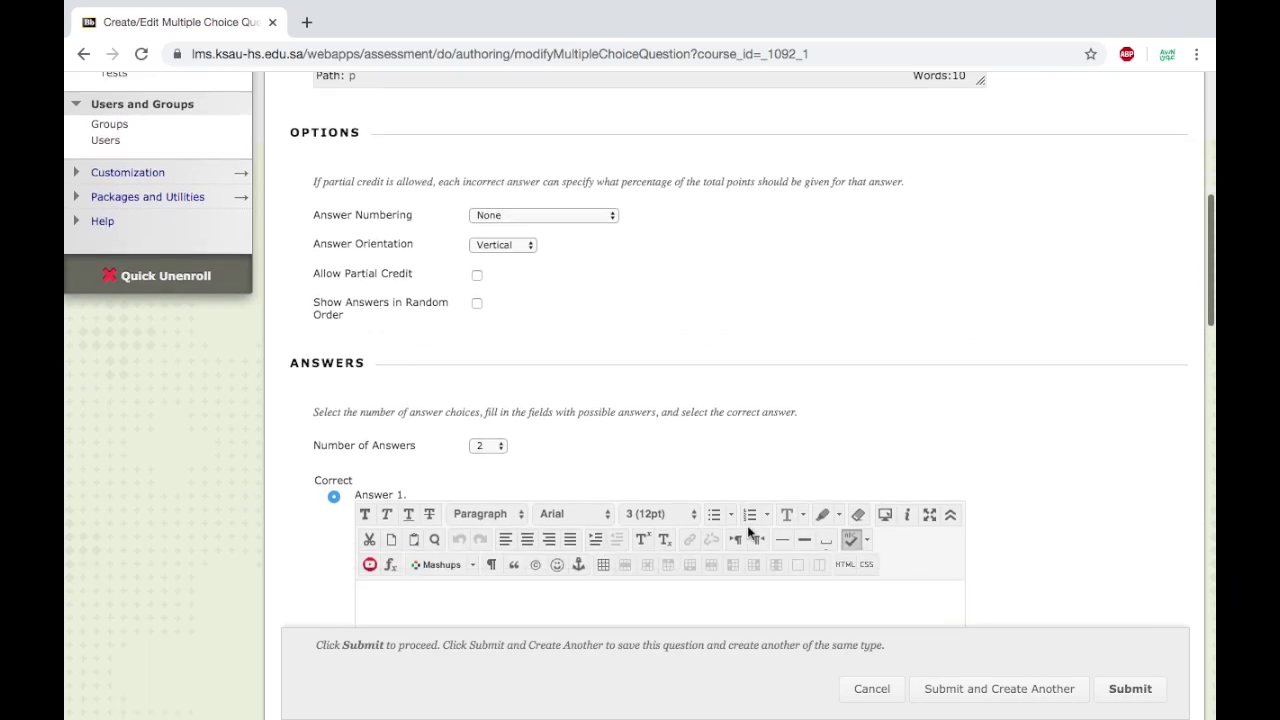
pyautogui.scroll(-5, 1114, 449)
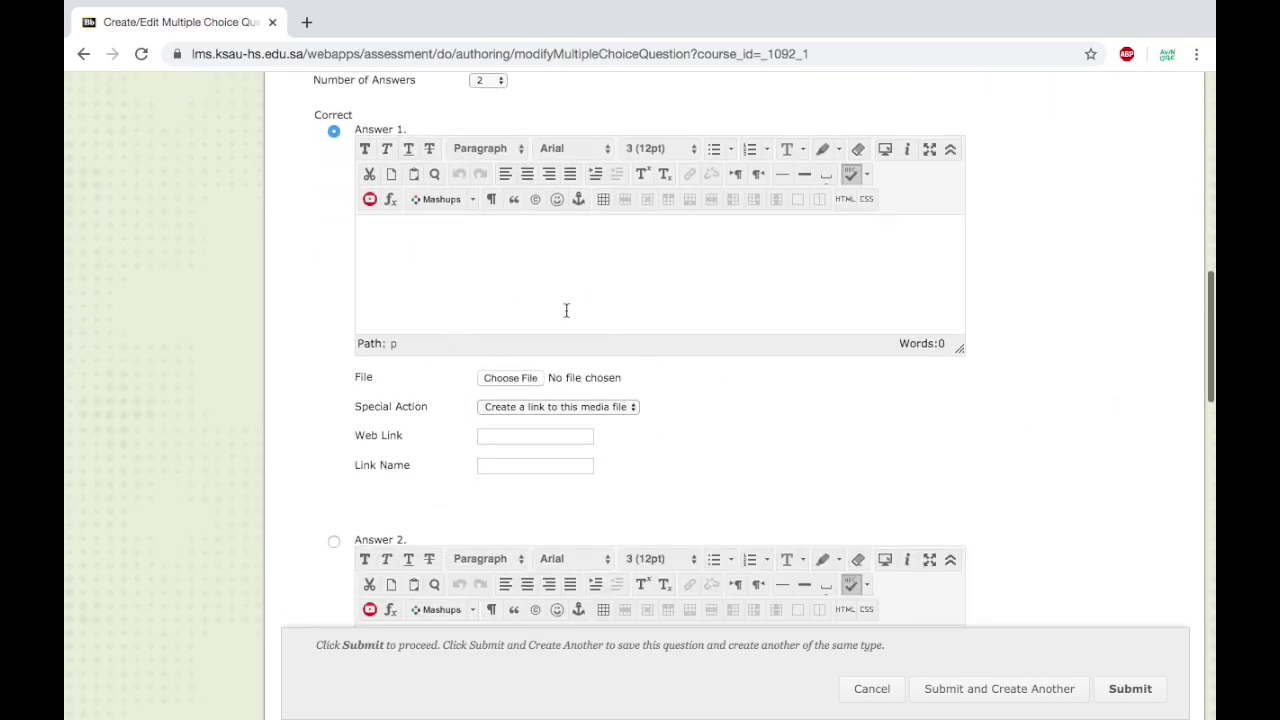
pyautogui.click(499, 380)
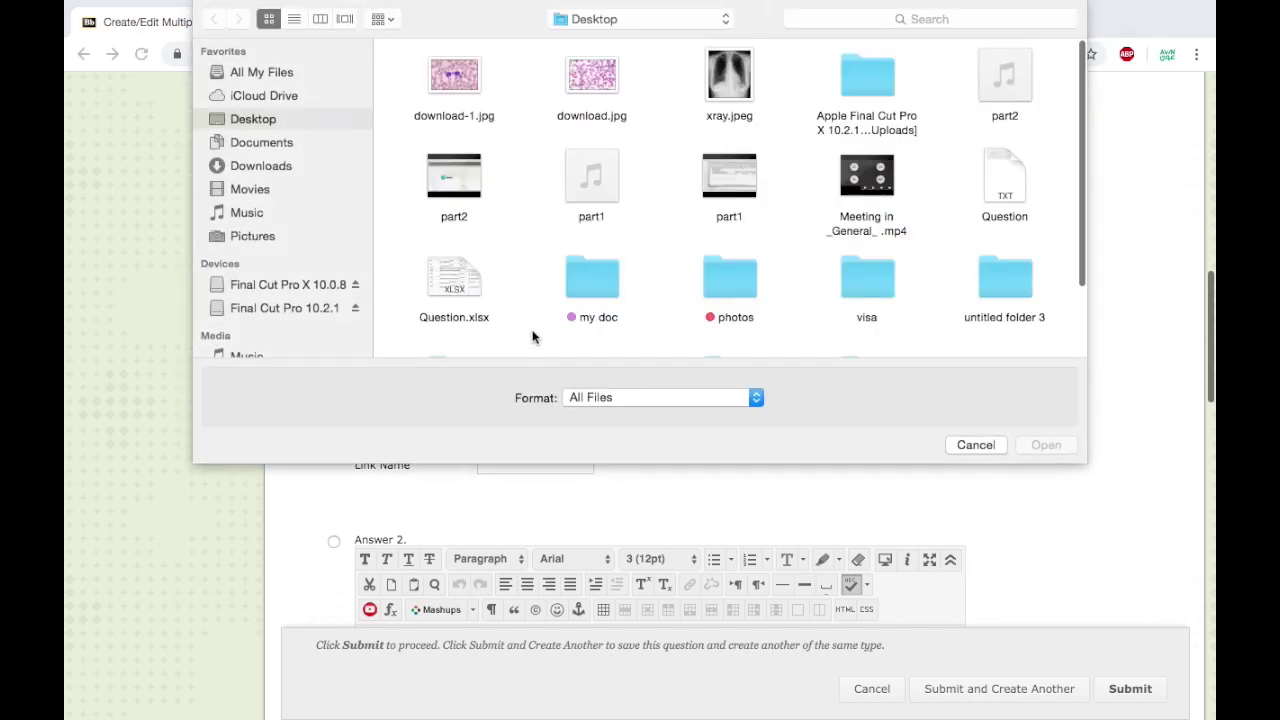
# Attach download.jpg to Answer 1 and download-1.jpg to Answer 2.
pyautogui.click(601, 94)
pyautogui.click(1050, 447)
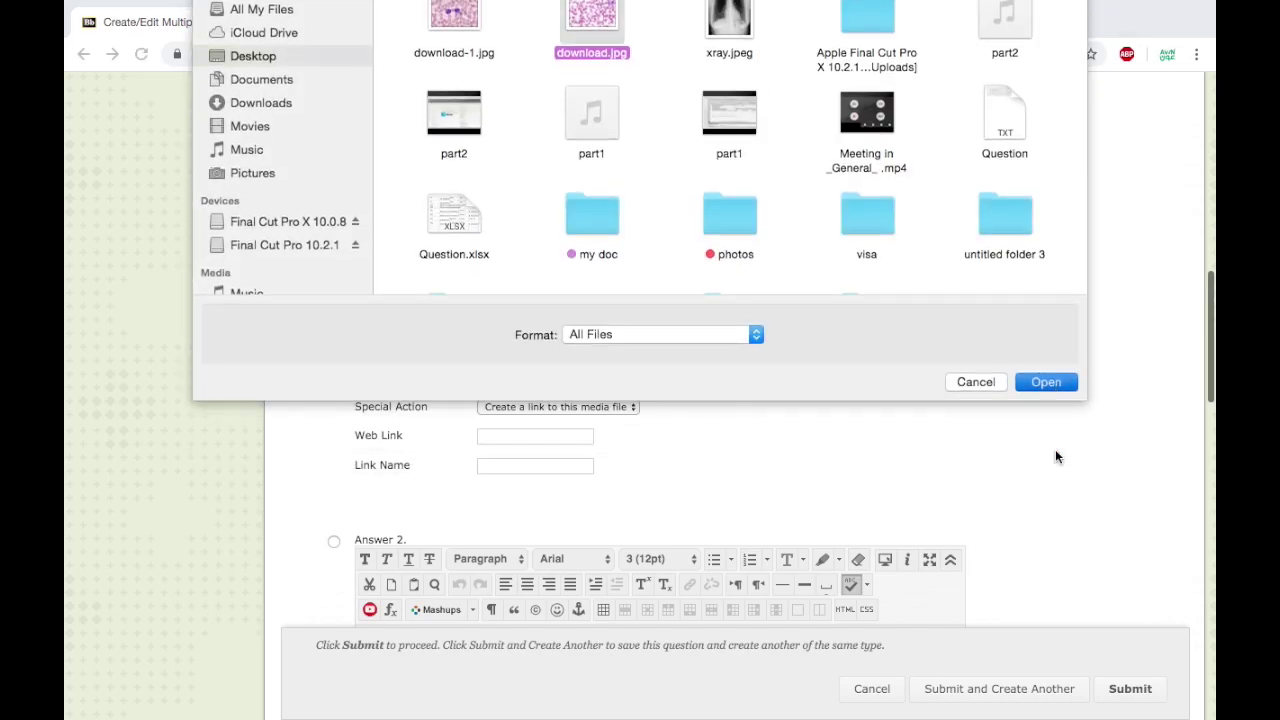
pyautogui.scroll(-5, 703, 459)
pyautogui.click(510, 223)
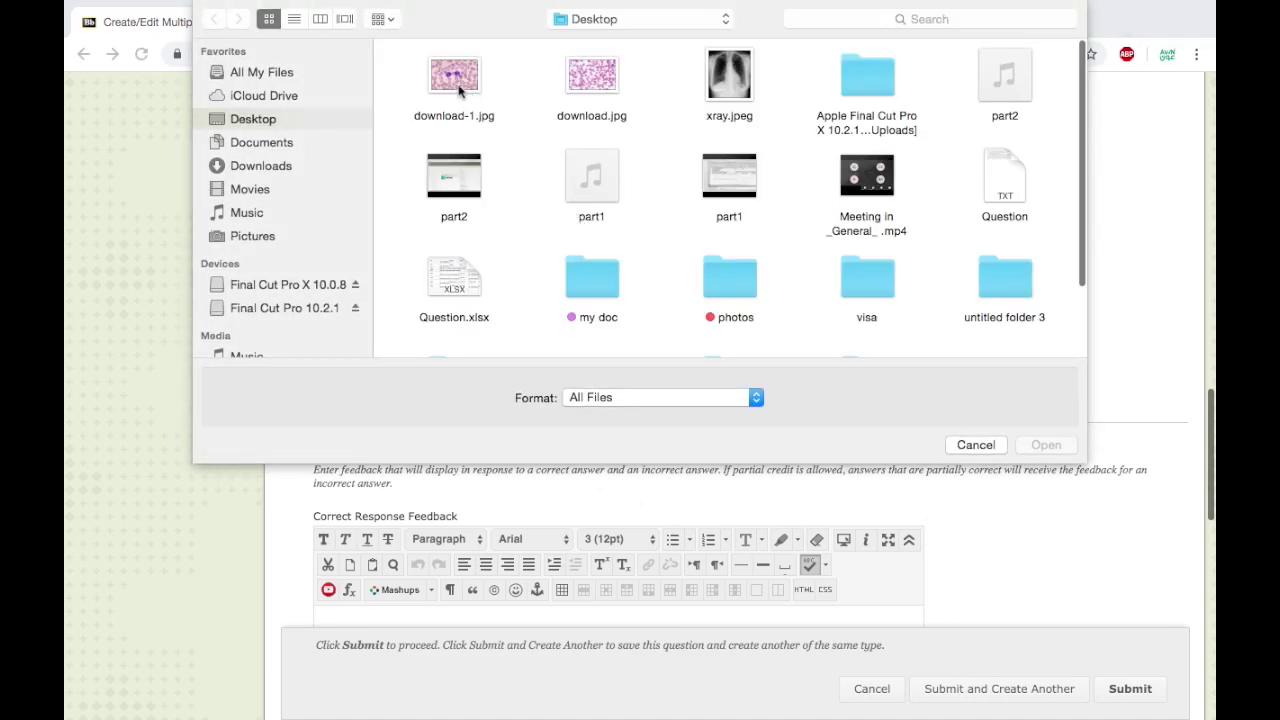
pyautogui.click(462, 88)
pyautogui.click(1046, 445)
pyautogui.scroll(5, 709, 375)
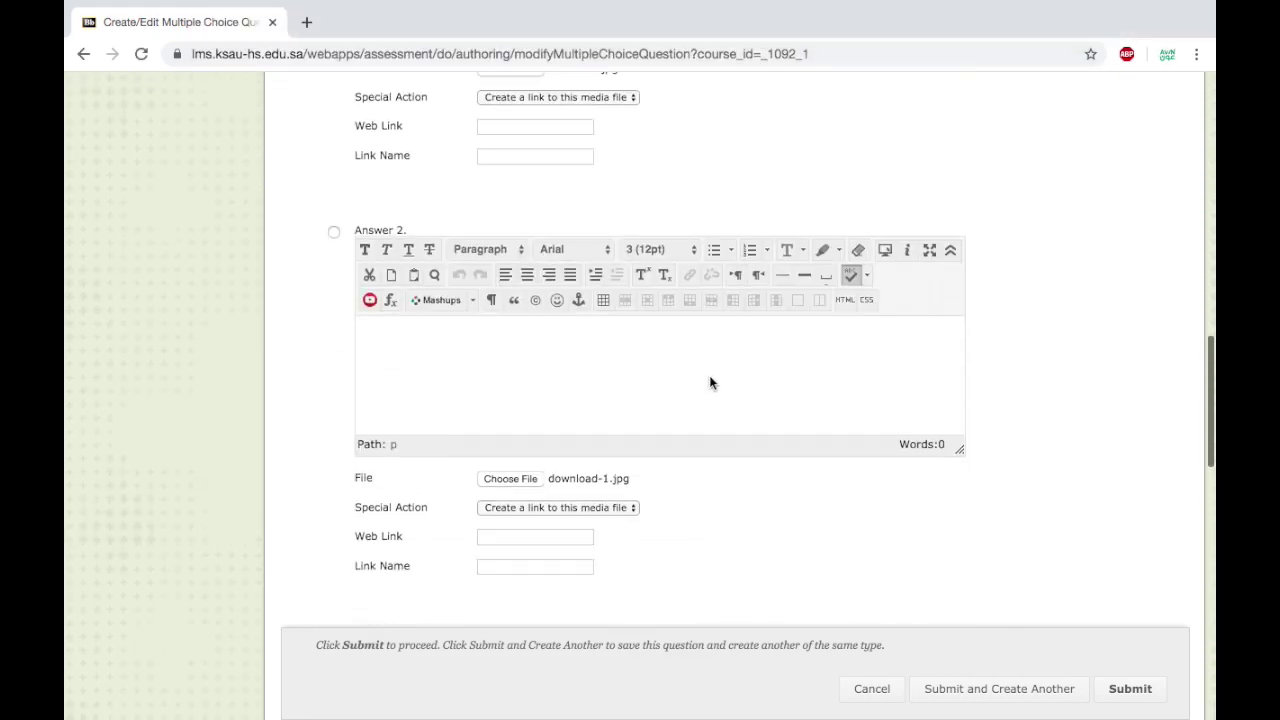
# Set both answer images to 'Display image within the page'.
pyautogui.click(619, 258)
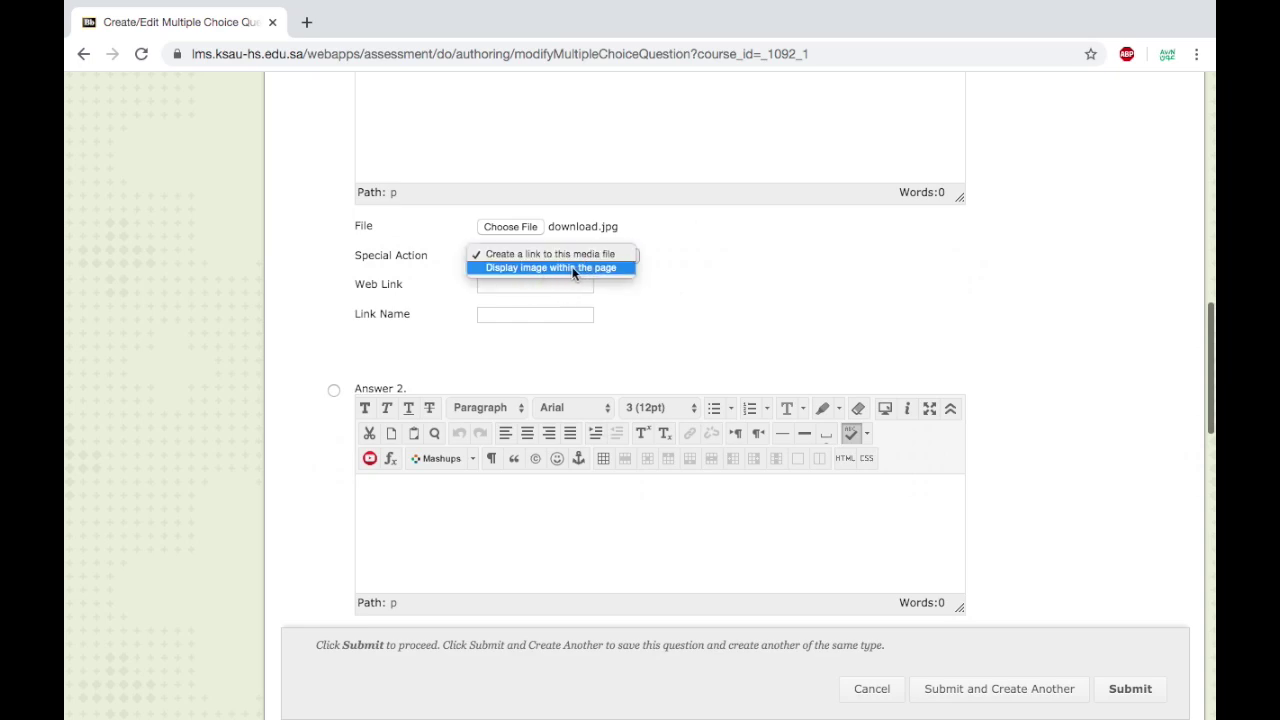
pyautogui.click(575, 268)
pyautogui.scroll(-5, 651, 337)
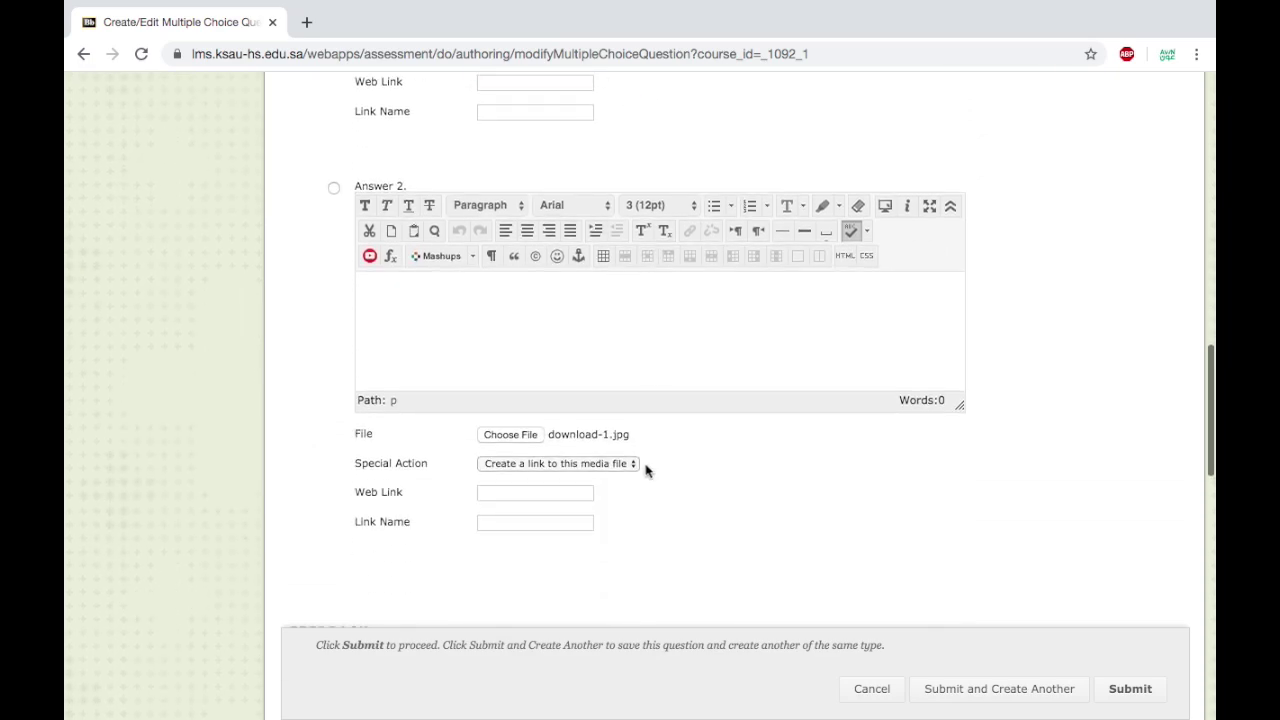
pyautogui.click(628, 464)
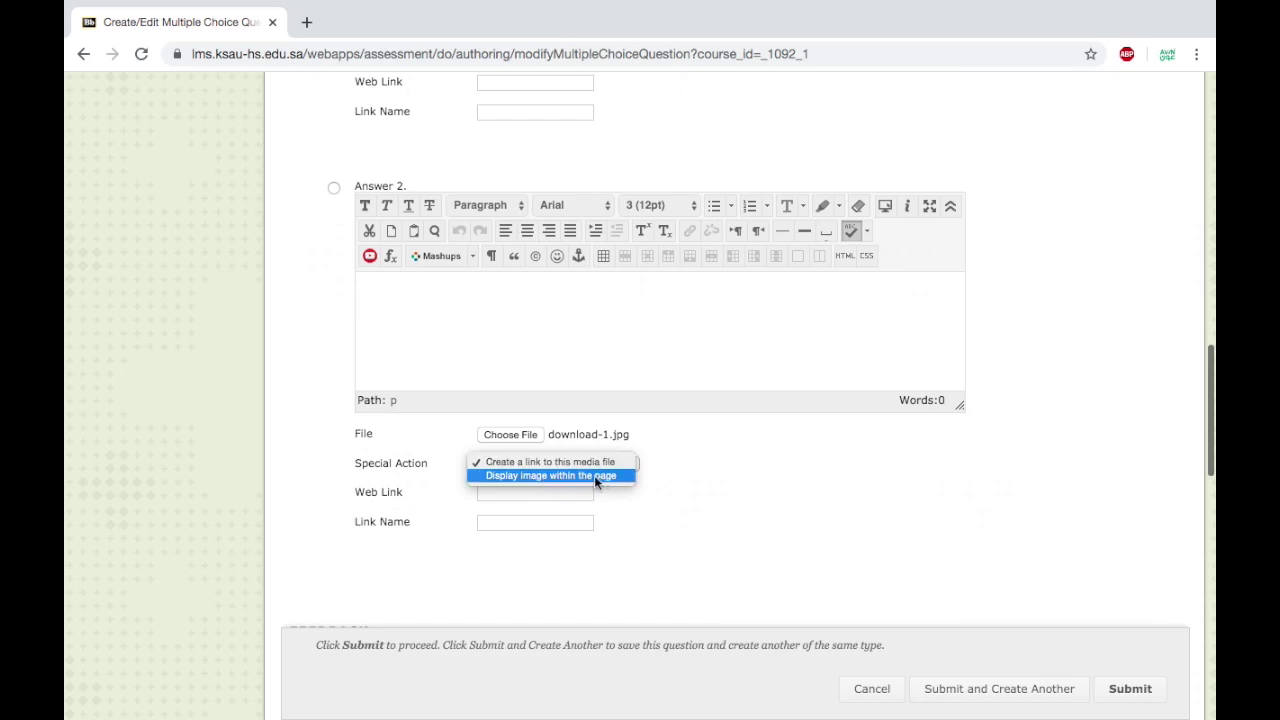
pyautogui.click(594, 475)
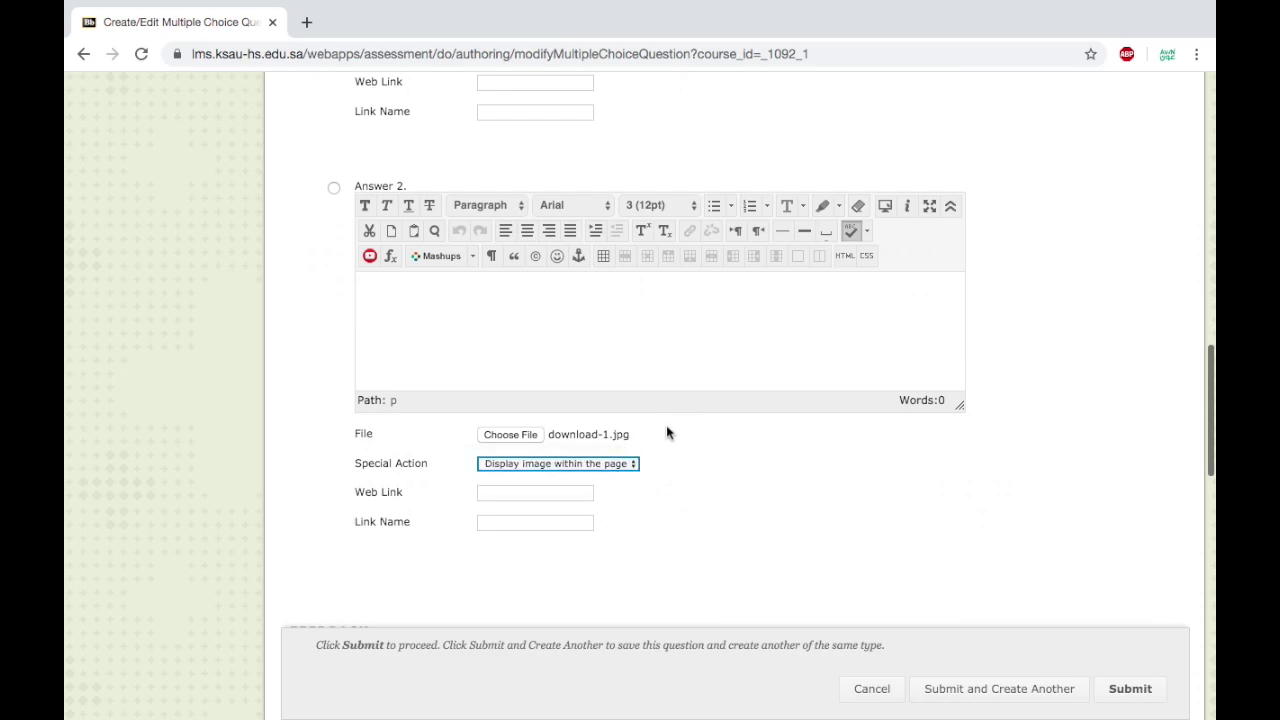
pyautogui.scroll(-4, 900, 537)
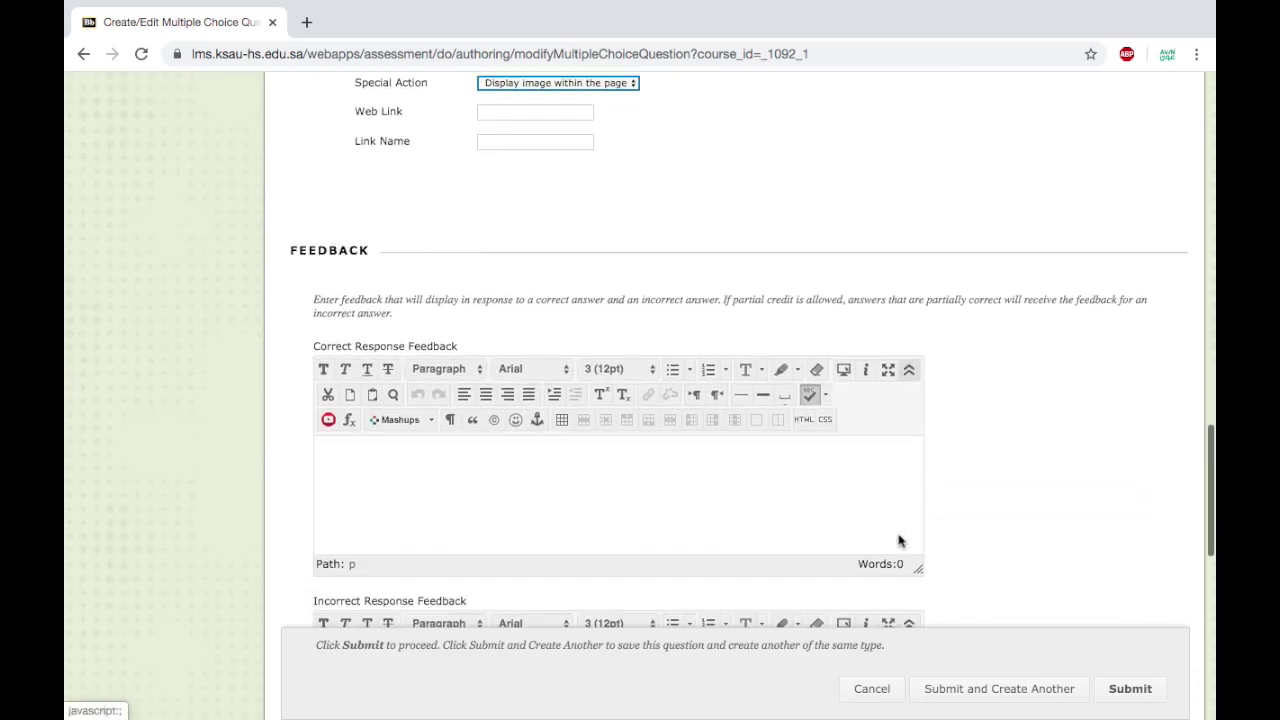
# Give Answer 1 the text 1 and Answer 2 the text 2, then submit the sickle cell question.
pyautogui.scroll(-5, 1014, 566)
pyautogui.scroll(10, 705, 515)
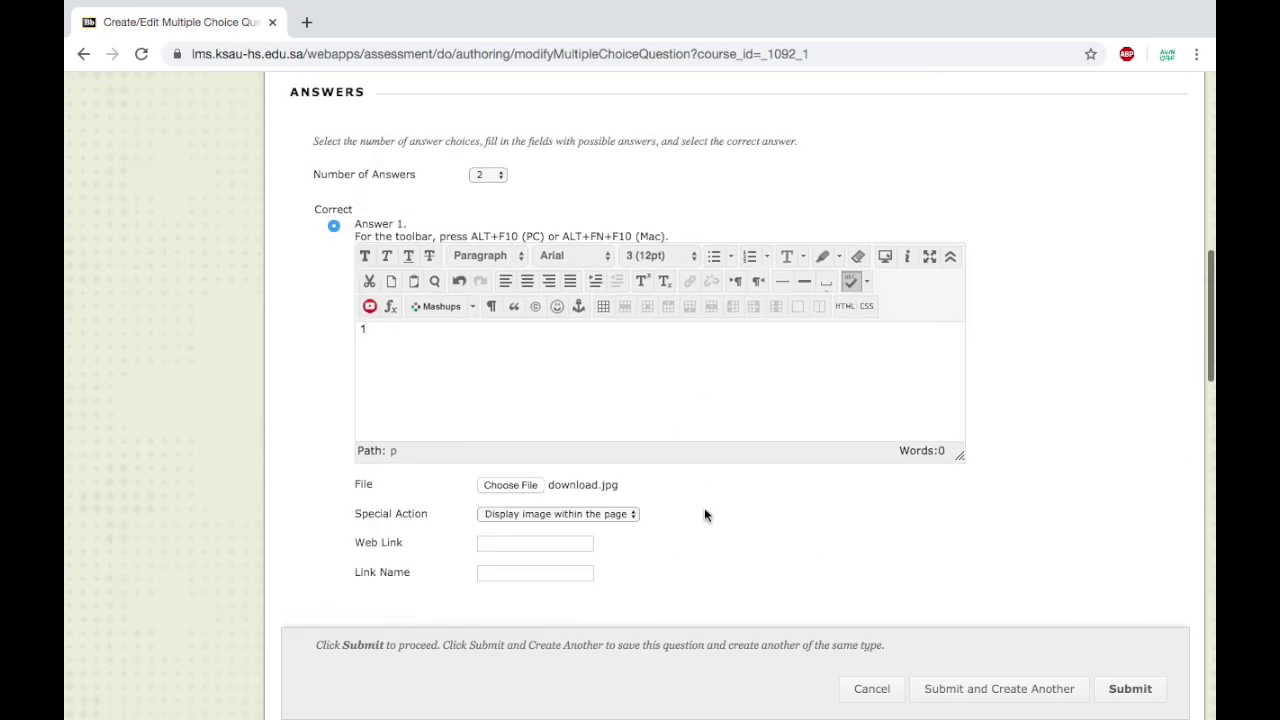
pyautogui.scroll(-3, 705, 515)
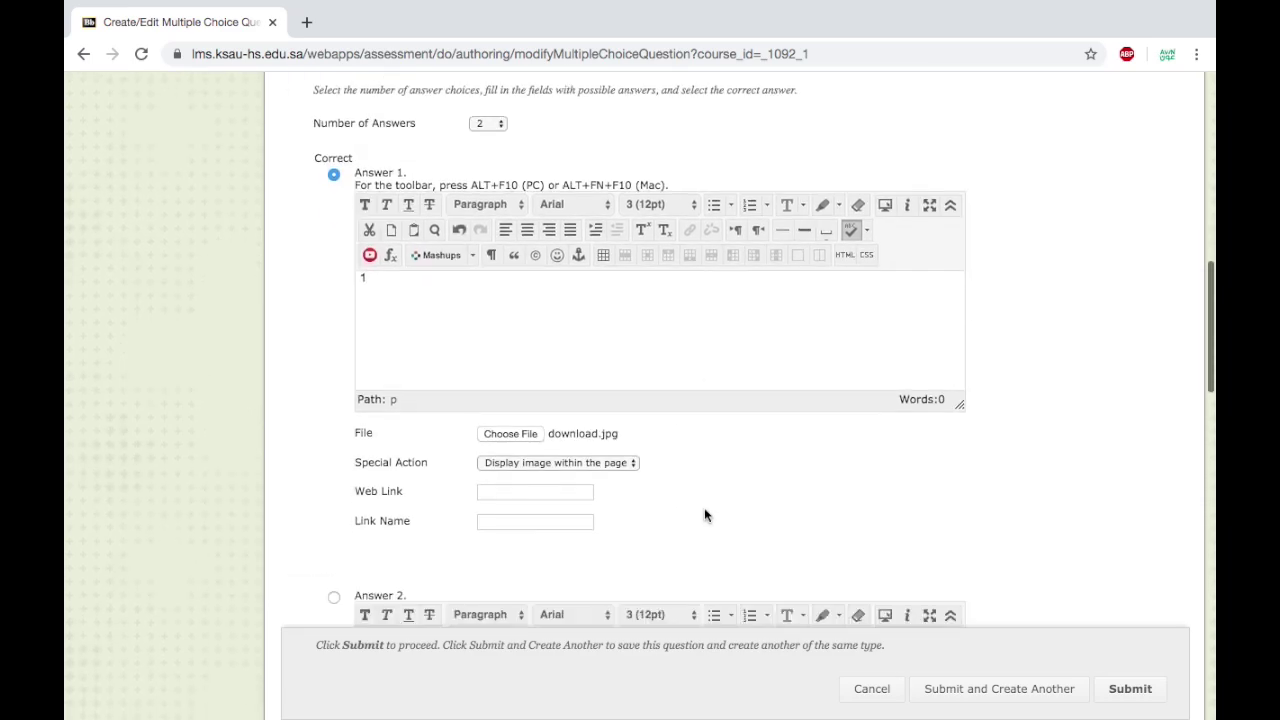
pyautogui.click(504, 509)
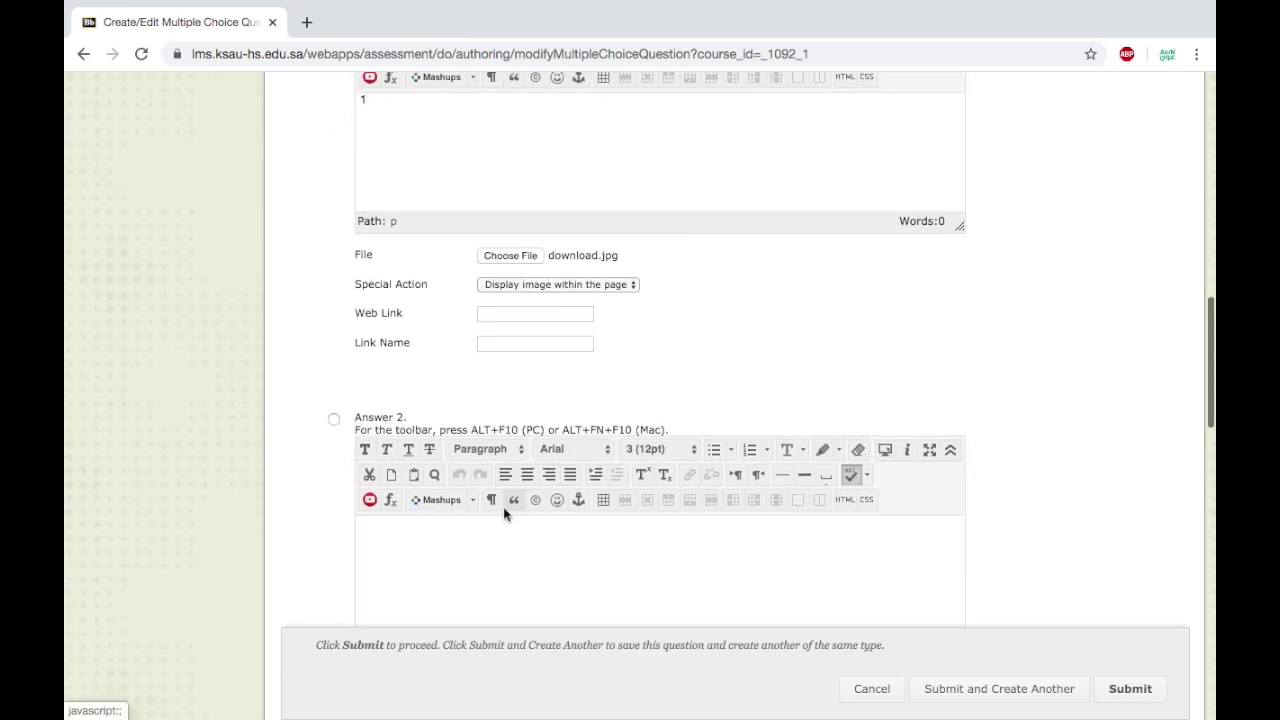
pyautogui.write('2')
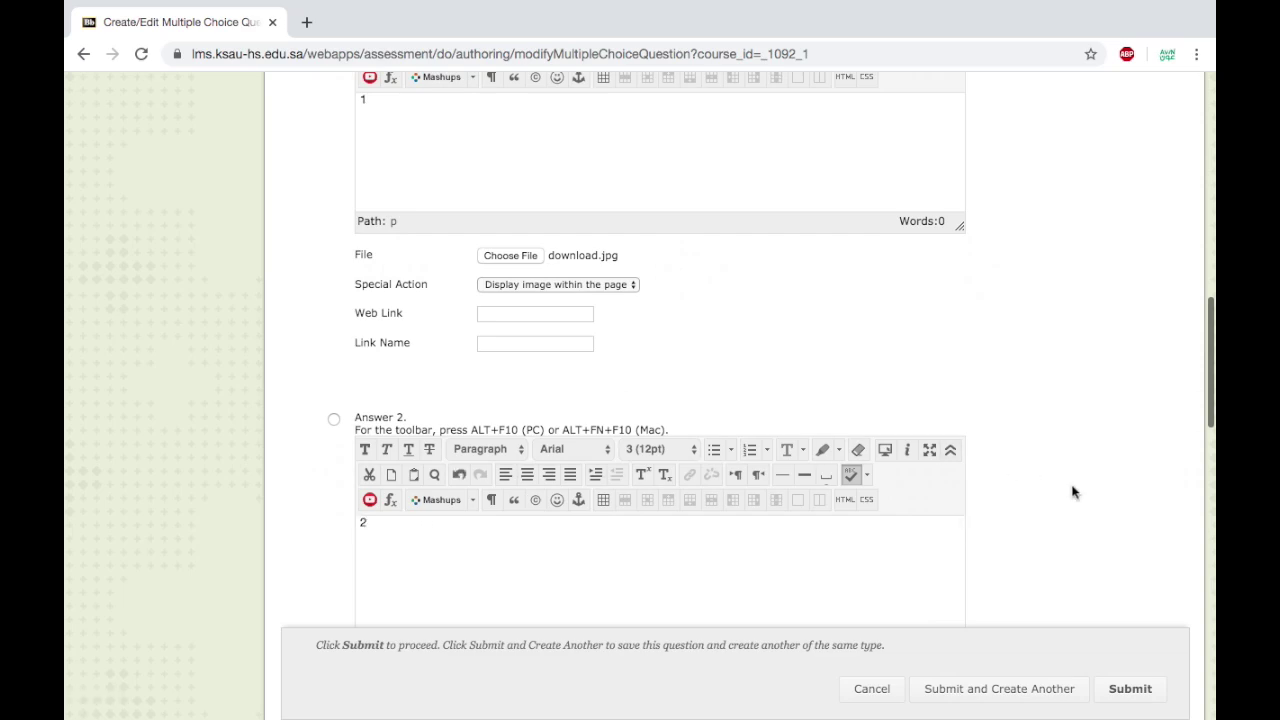
pyautogui.scroll(3, 1074, 491)
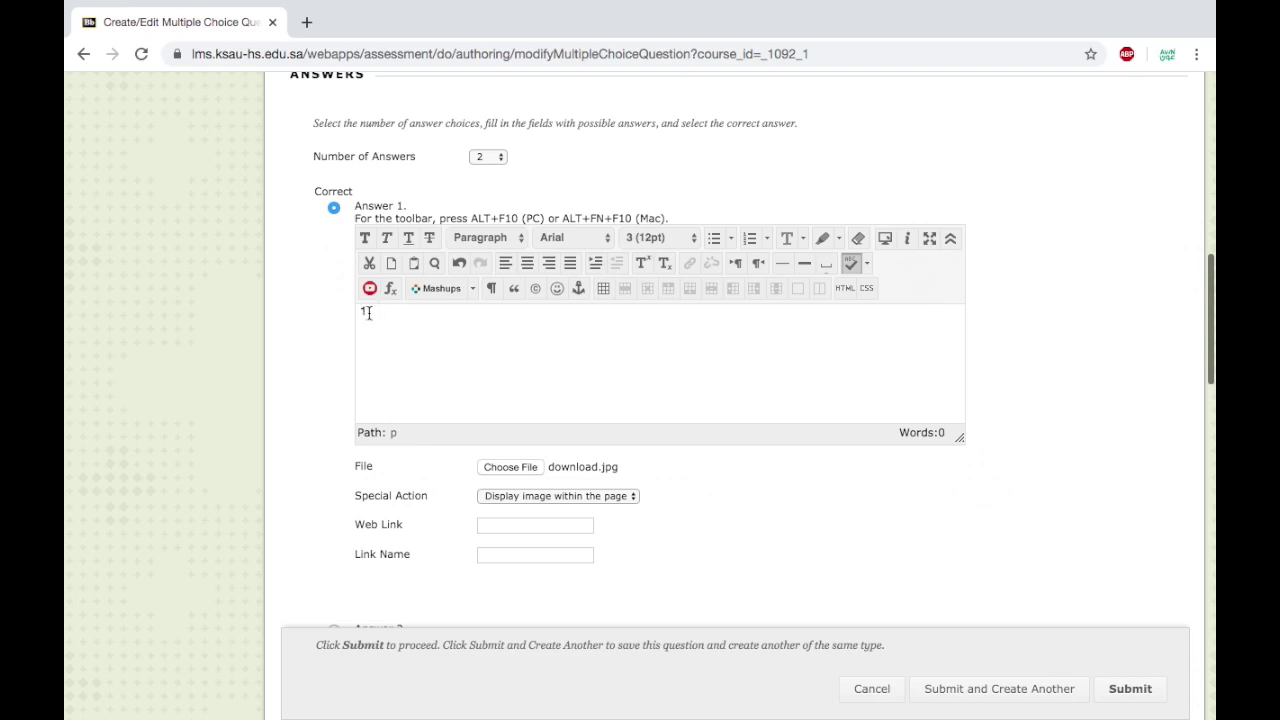
pyautogui.write('1')
pyautogui.scroll(-3, 1131, 594)
pyautogui.scroll(-5, 1131, 594)
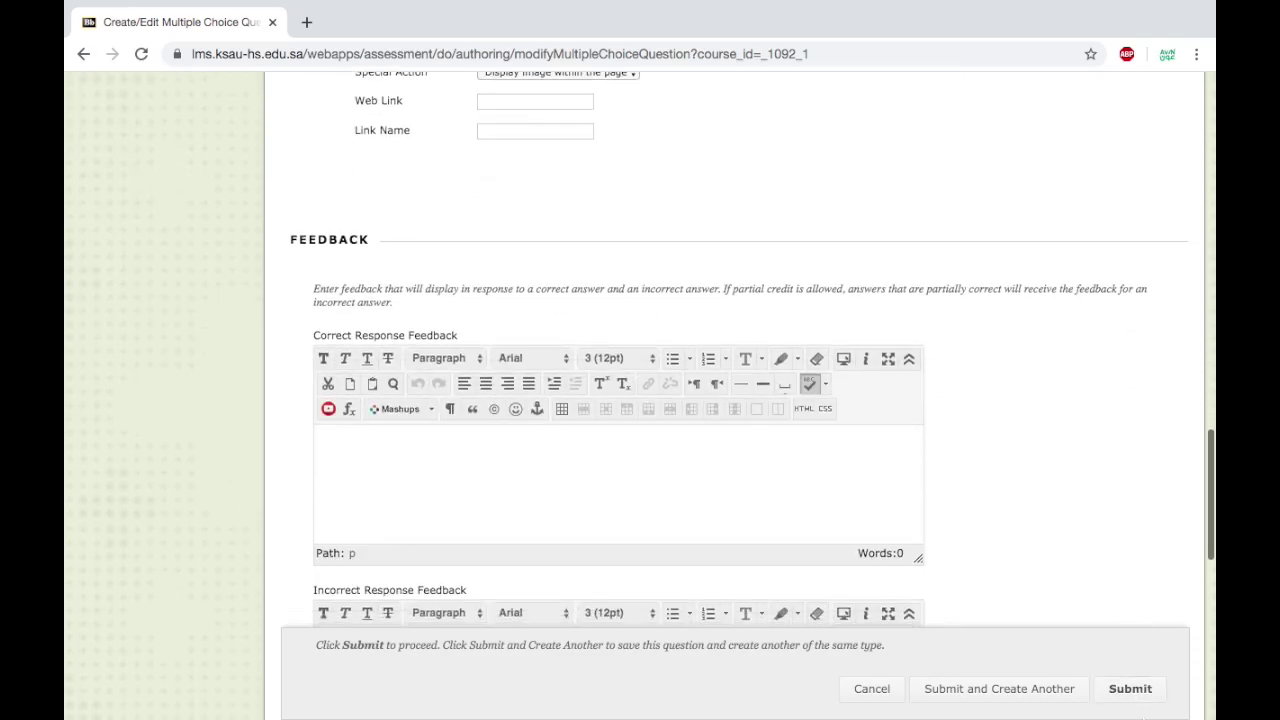
pyautogui.click(1138, 701)
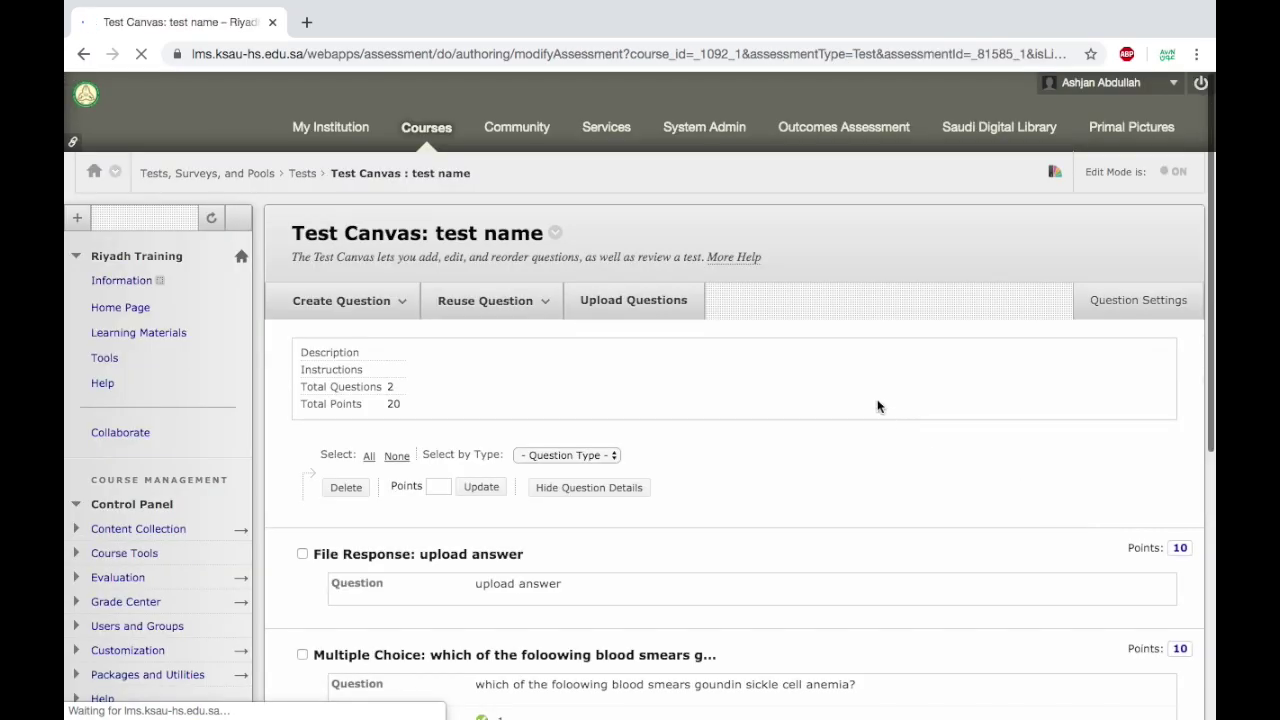
# Create a Hot Spot question with the question text 'what is the issue?'.
pyautogui.click(392, 262)
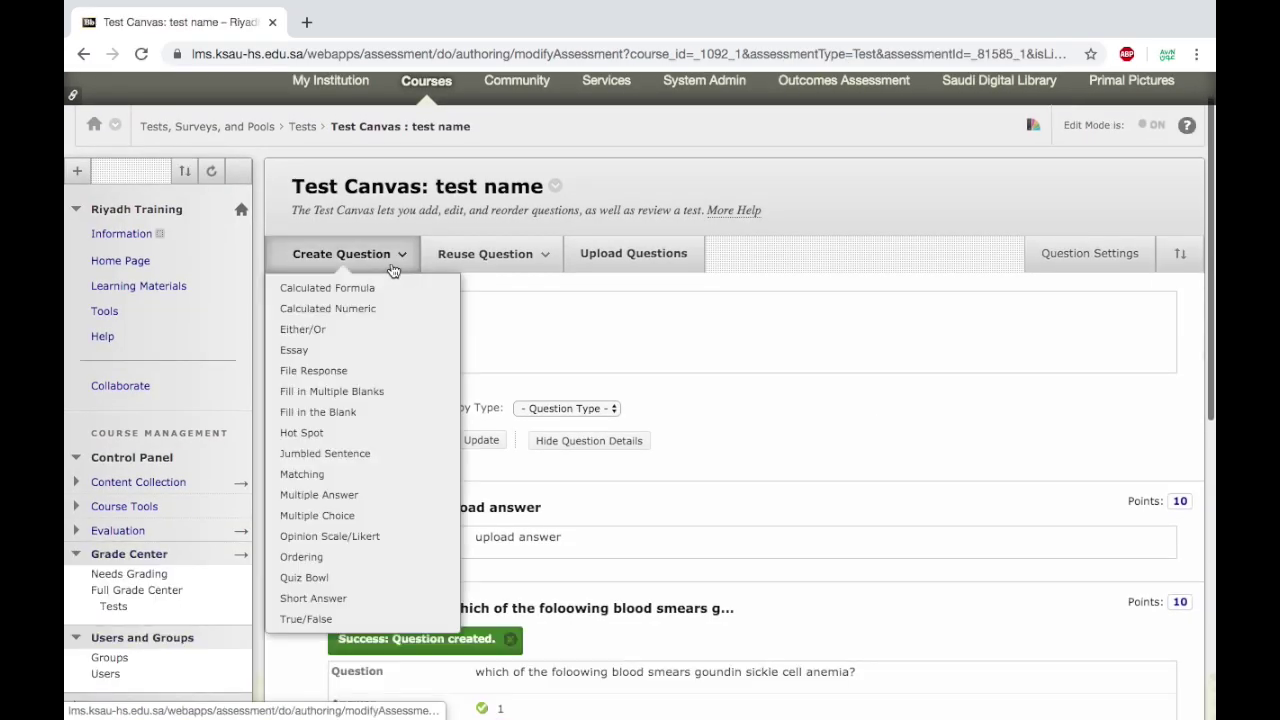
pyautogui.click(341, 434)
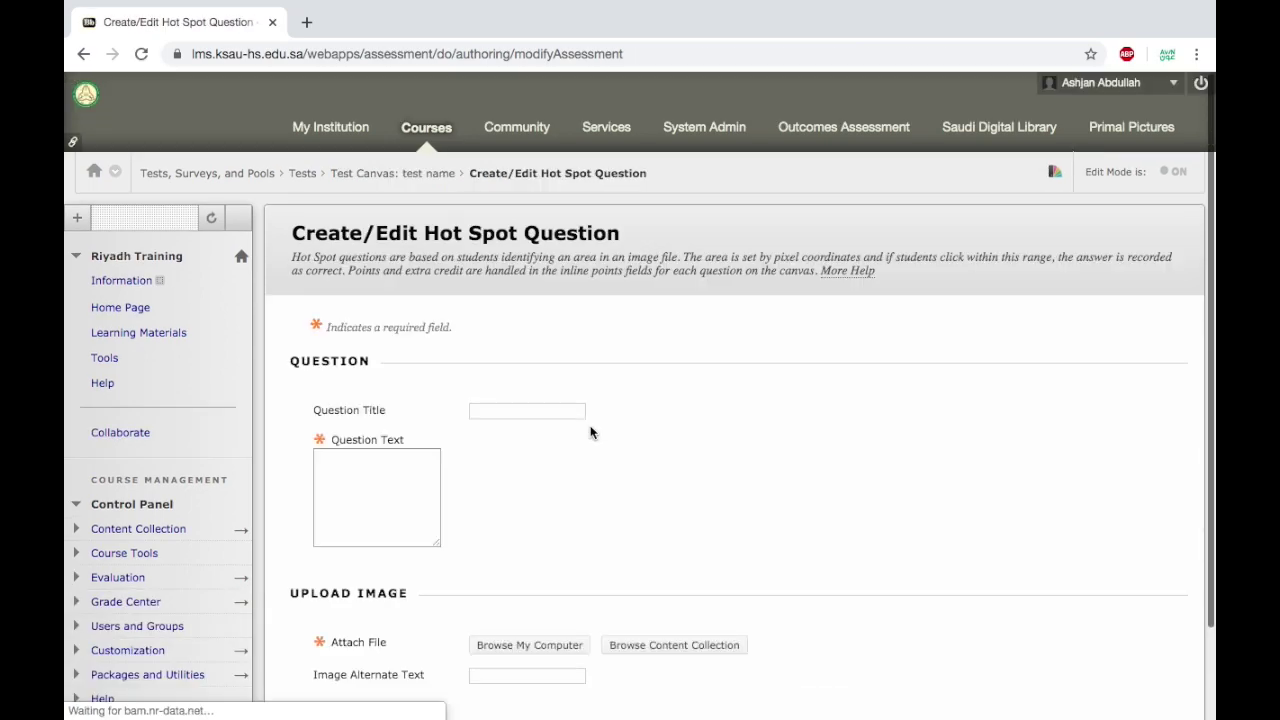
pyautogui.scroll(-1, 700, 450)
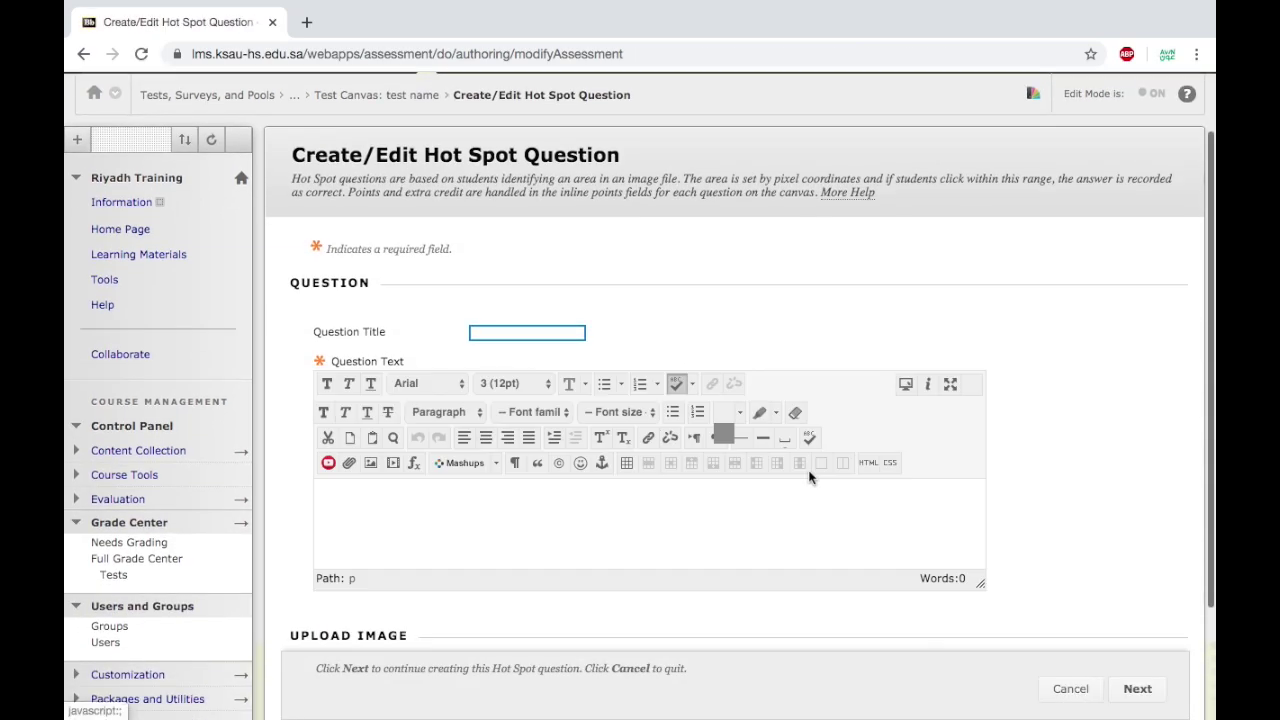
pyautogui.scroll(-1, 1008, 499)
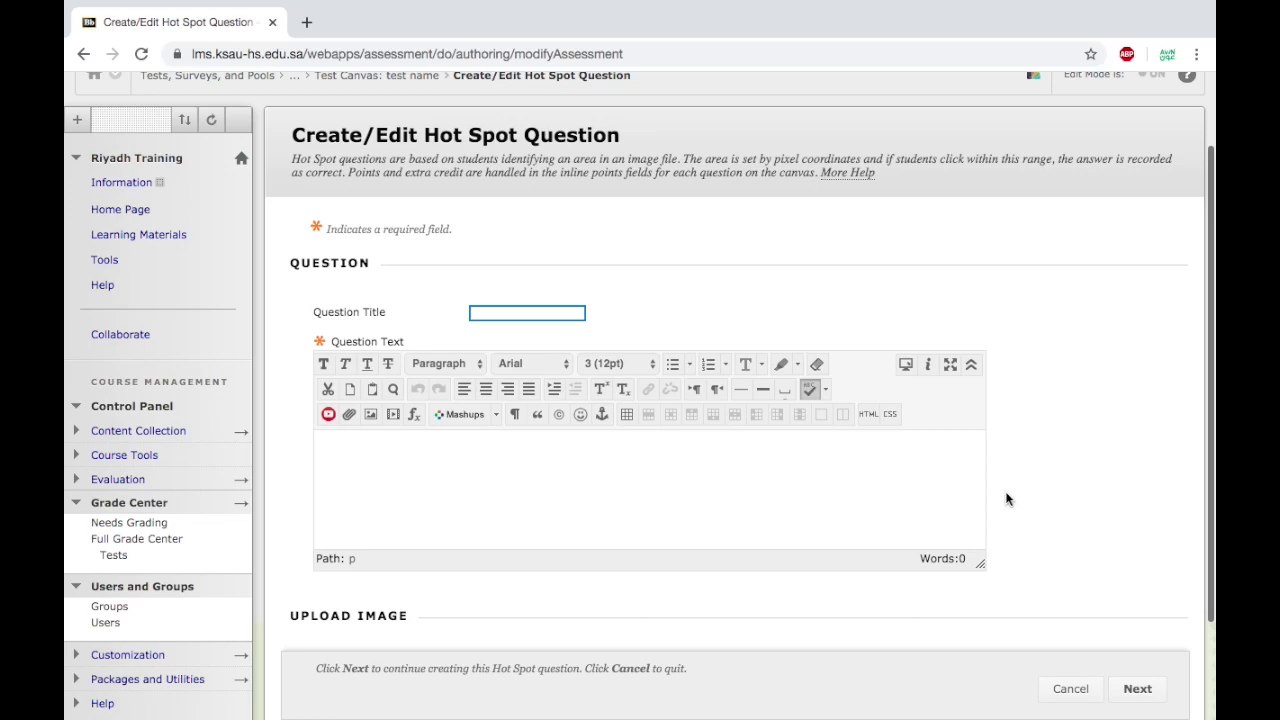
pyautogui.click(740, 484)
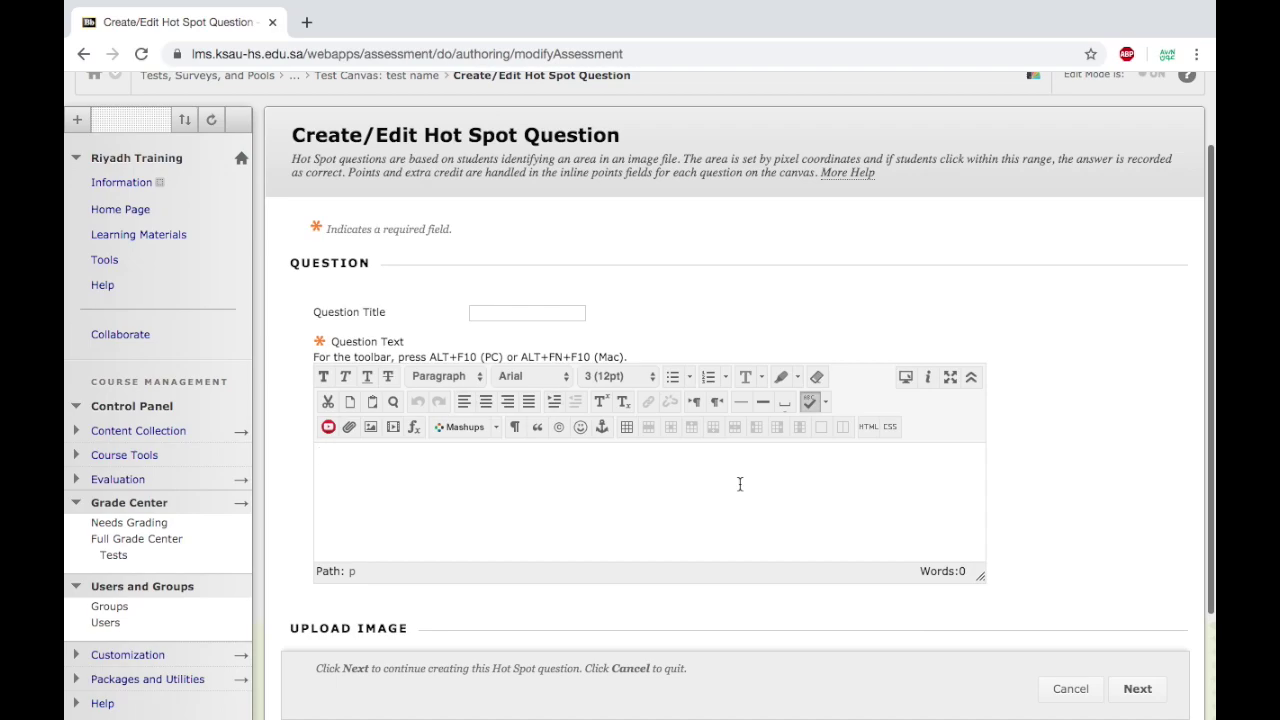
pyautogui.write('what is the issue?')
pyautogui.scroll(-3, 1177, 514)
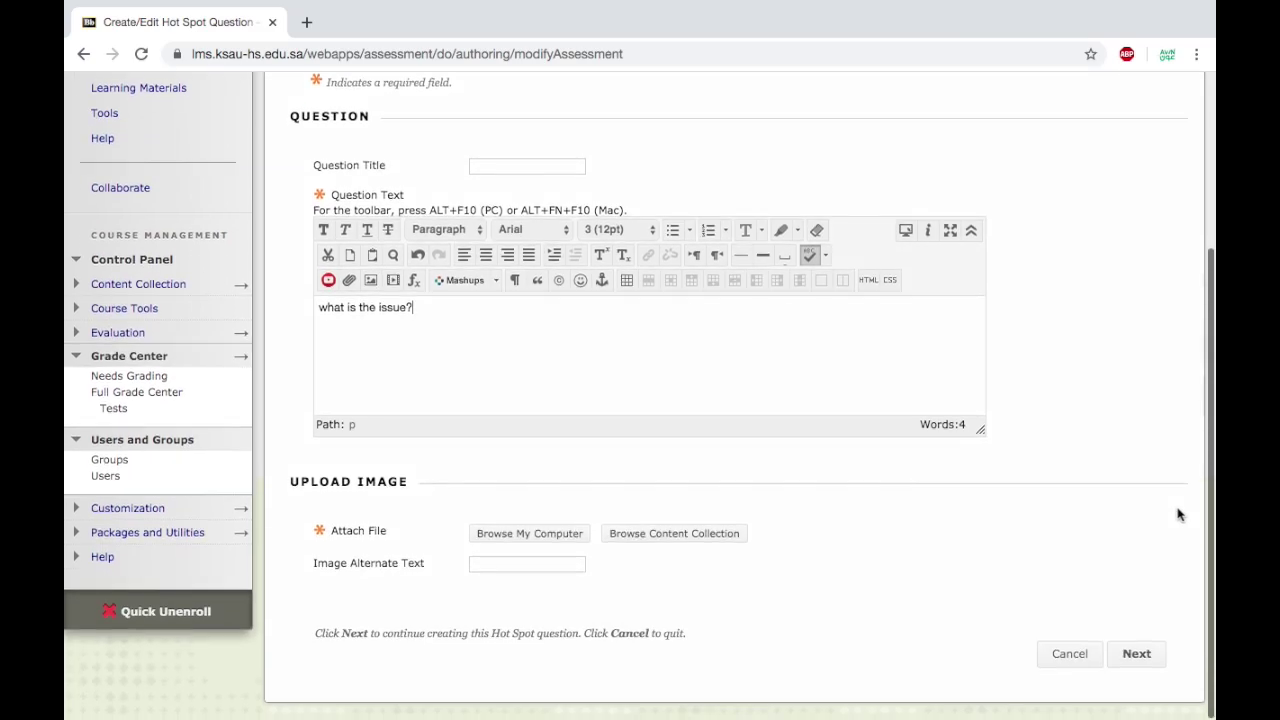
# Attach xray.jpeg to the Hot Spot question and continue to its answer step.
pyautogui.click(560, 540)
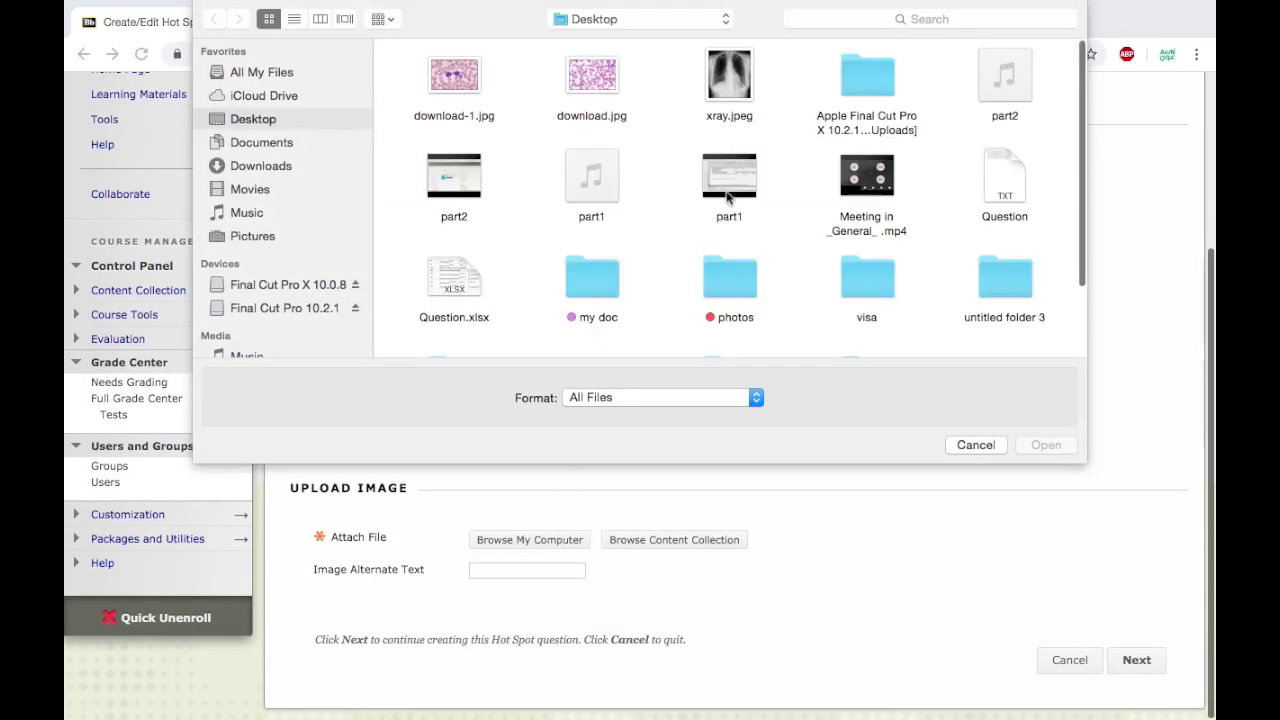
pyautogui.click(727, 85)
pyautogui.click(1054, 441)
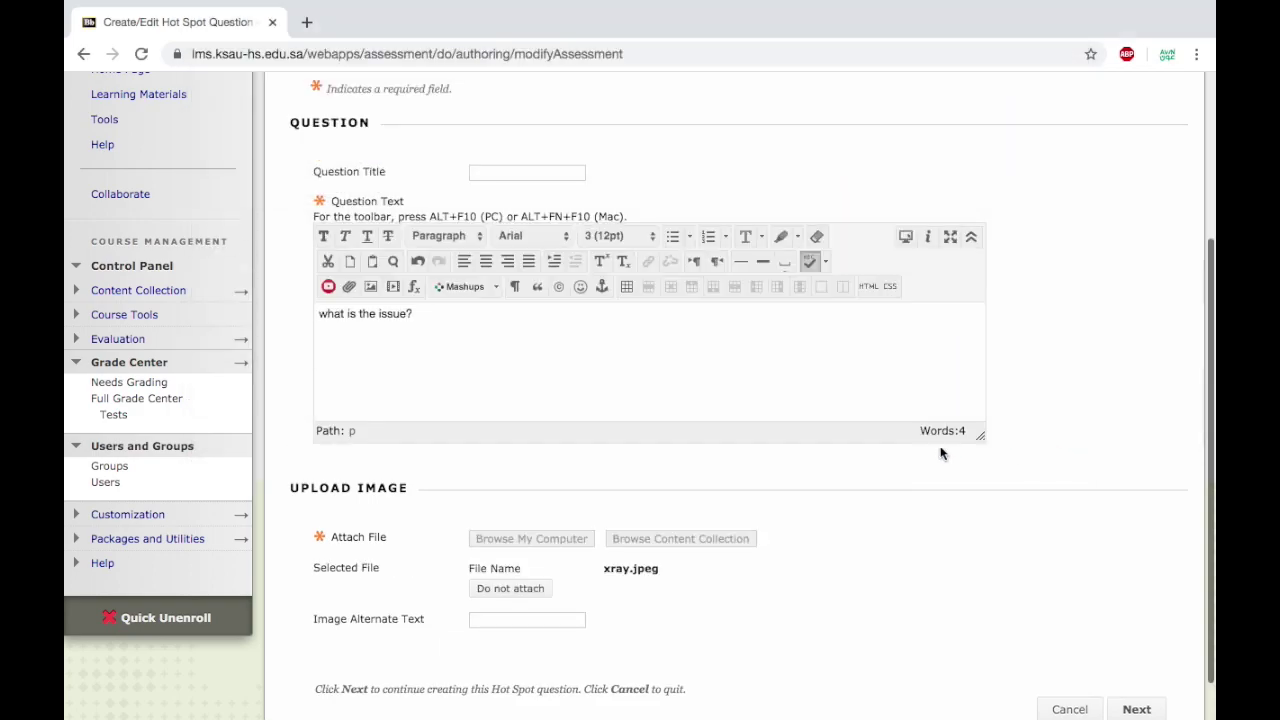
pyautogui.scroll(-1, 950, 636)
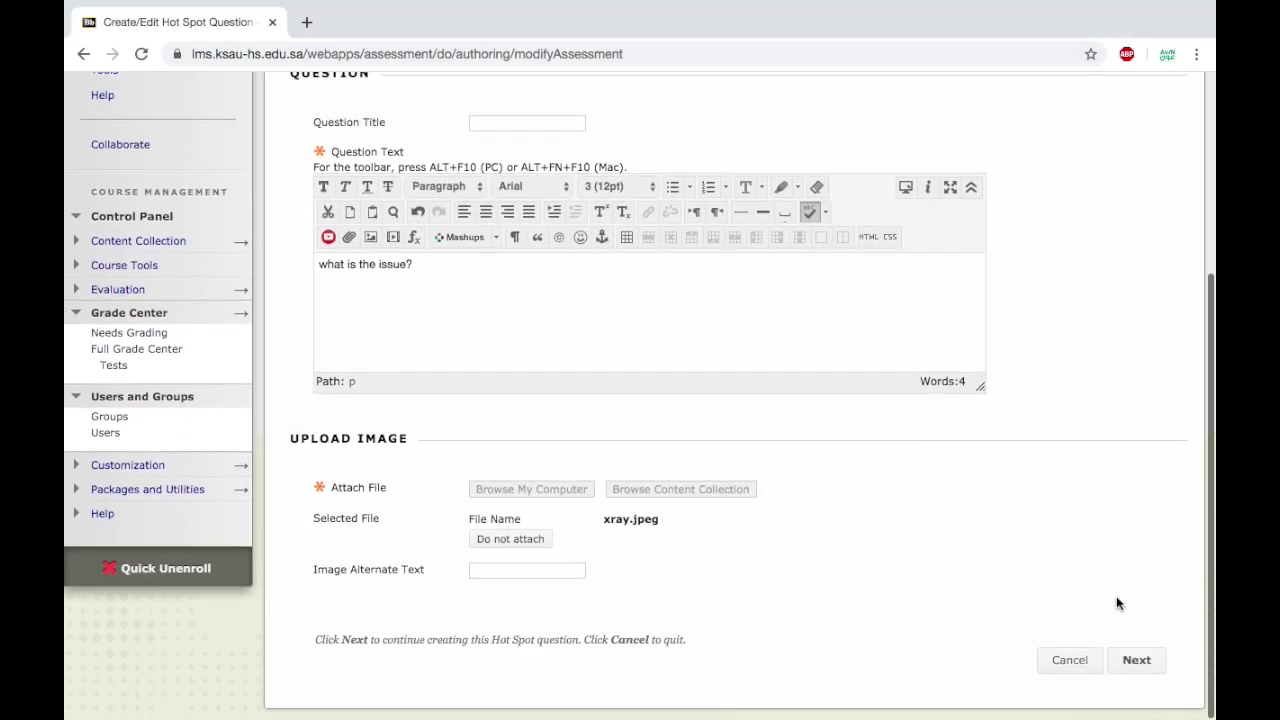
pyautogui.scroll(3, 1118, 602)
pyautogui.scroll(2, 1118, 604)
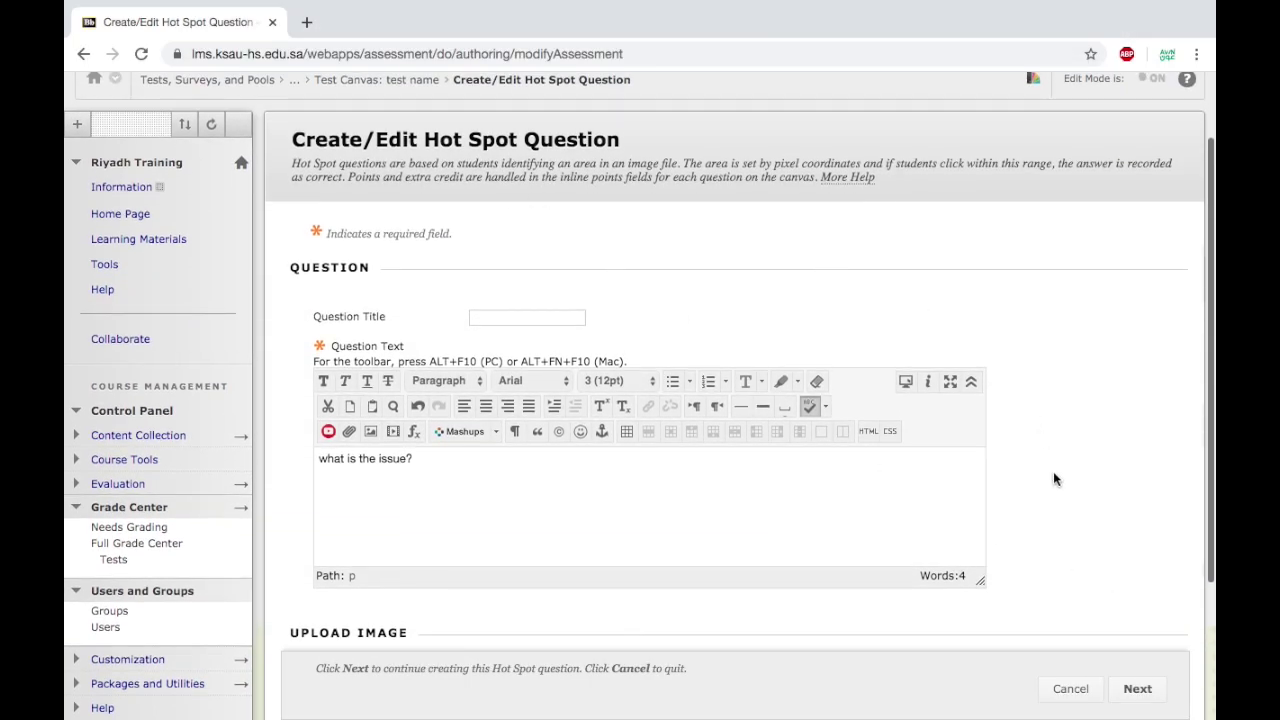
pyautogui.scroll(-5, 1045, 460)
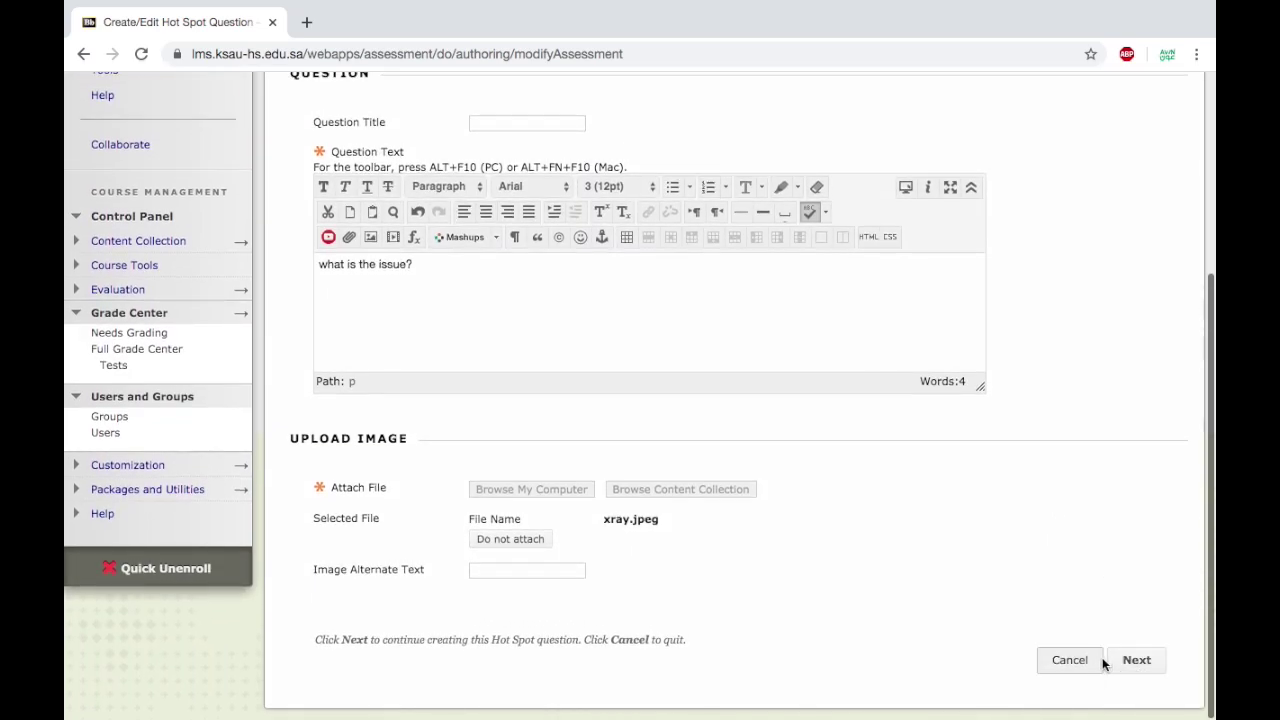
pyautogui.click(1137, 660)
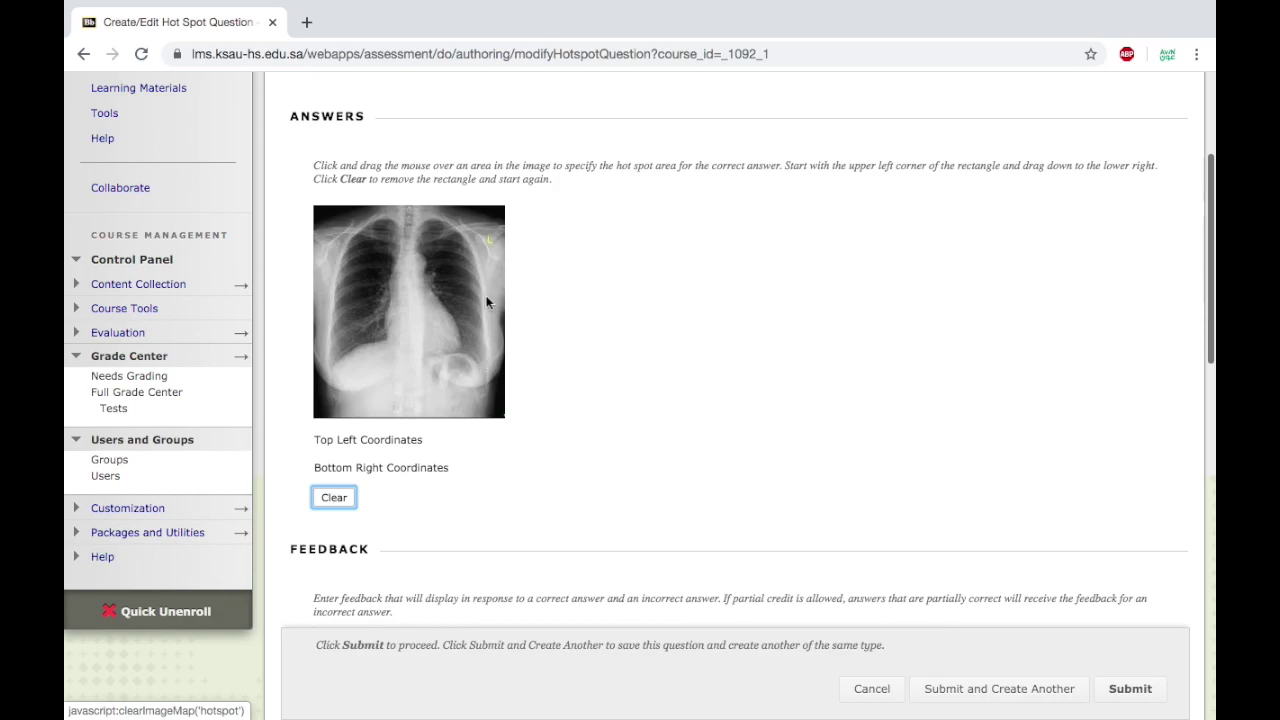
# Mark the hot spot rectangle from 109, 85 to 188, 181 on the X-ray and submit.
pyautogui.moveTo(412, 287); pyautogui.dragTo(486, 376)
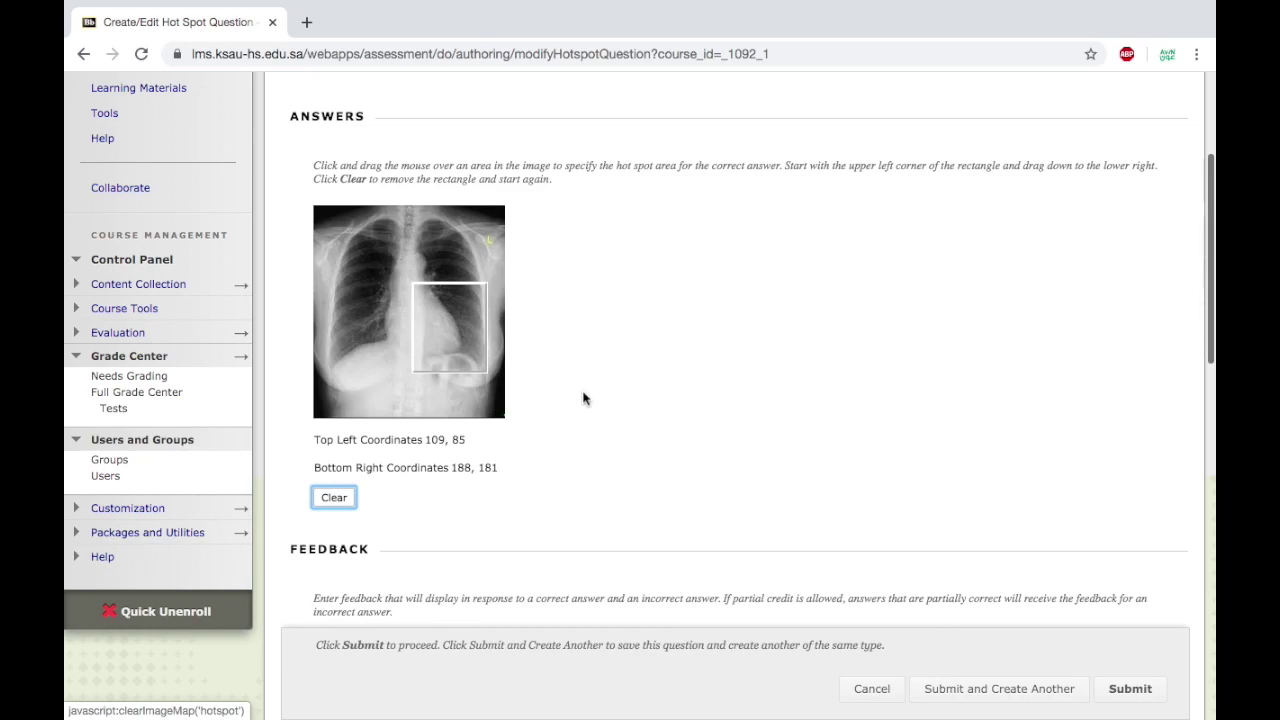
pyautogui.scroll(-2, 668, 416)
pyautogui.scroll(1, 668, 421)
pyautogui.scroll(-8, 668, 421)
pyautogui.scroll(-1, 1087, 565)
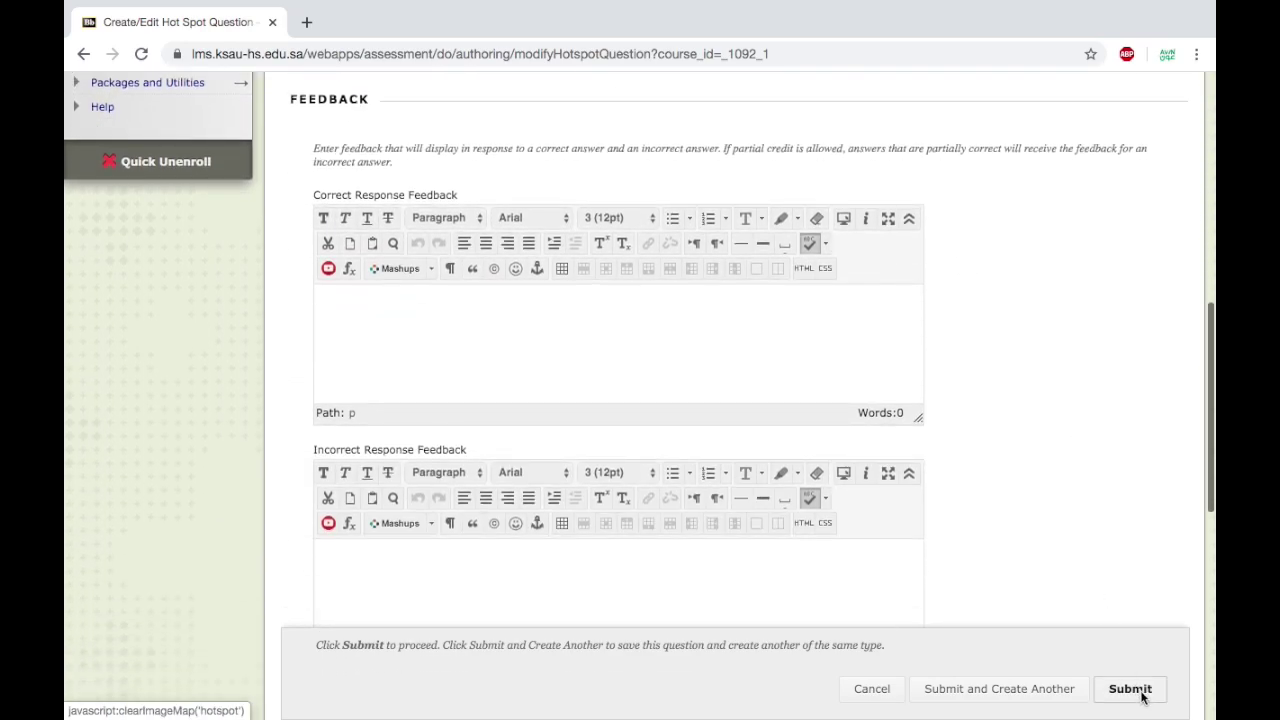
pyautogui.click(1137, 690)
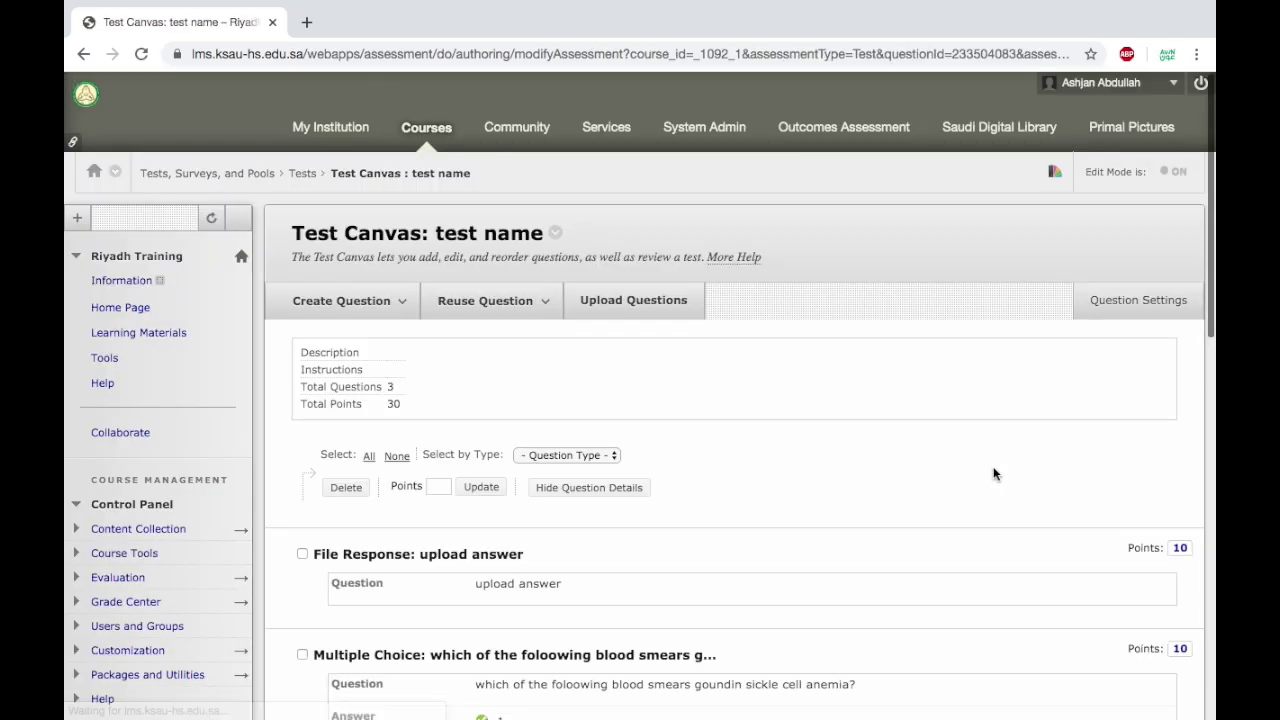
# Create a File Response question with the text 'you can upload the answer'.
pyautogui.click(395, 302)
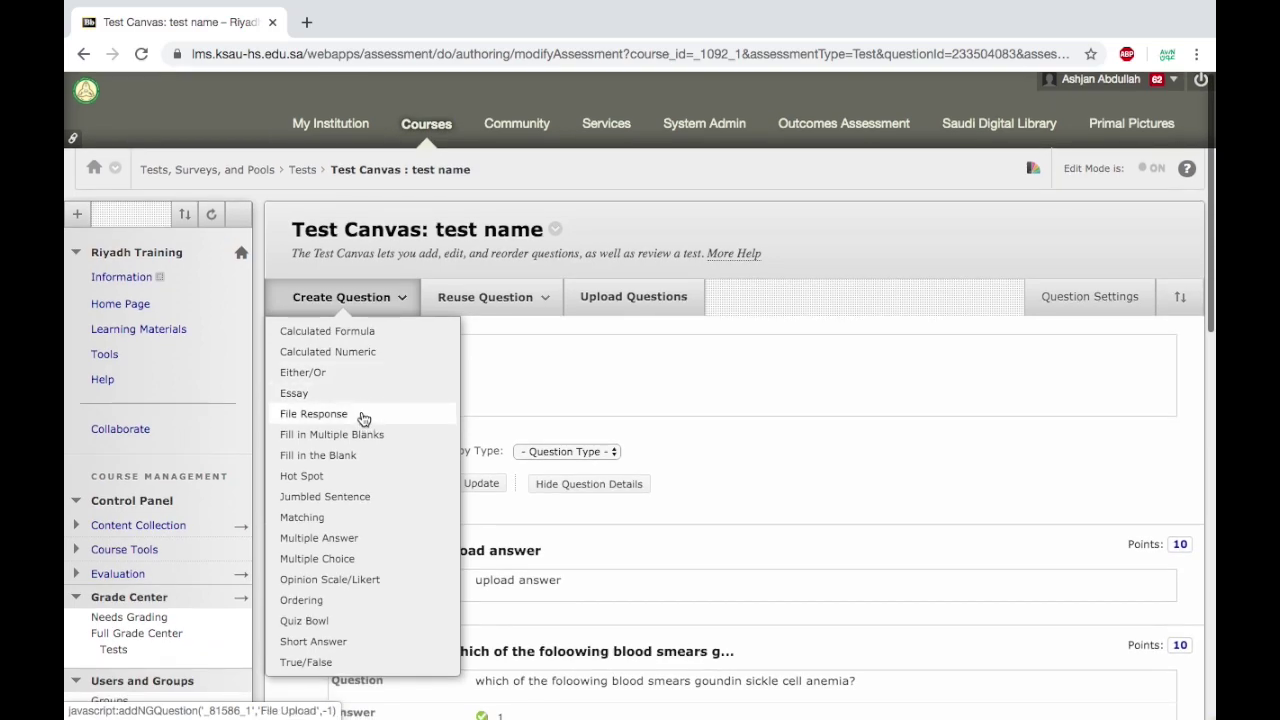
pyautogui.click(363, 418)
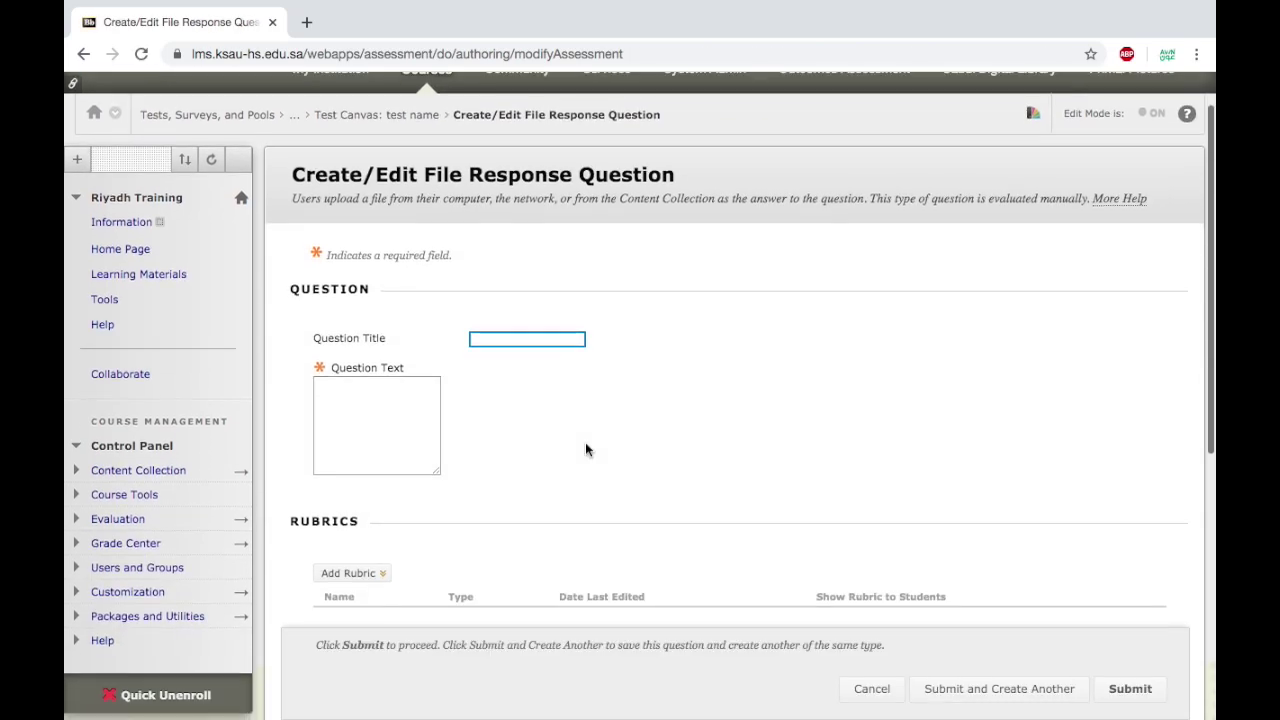
pyautogui.scroll(-2, 585, 443)
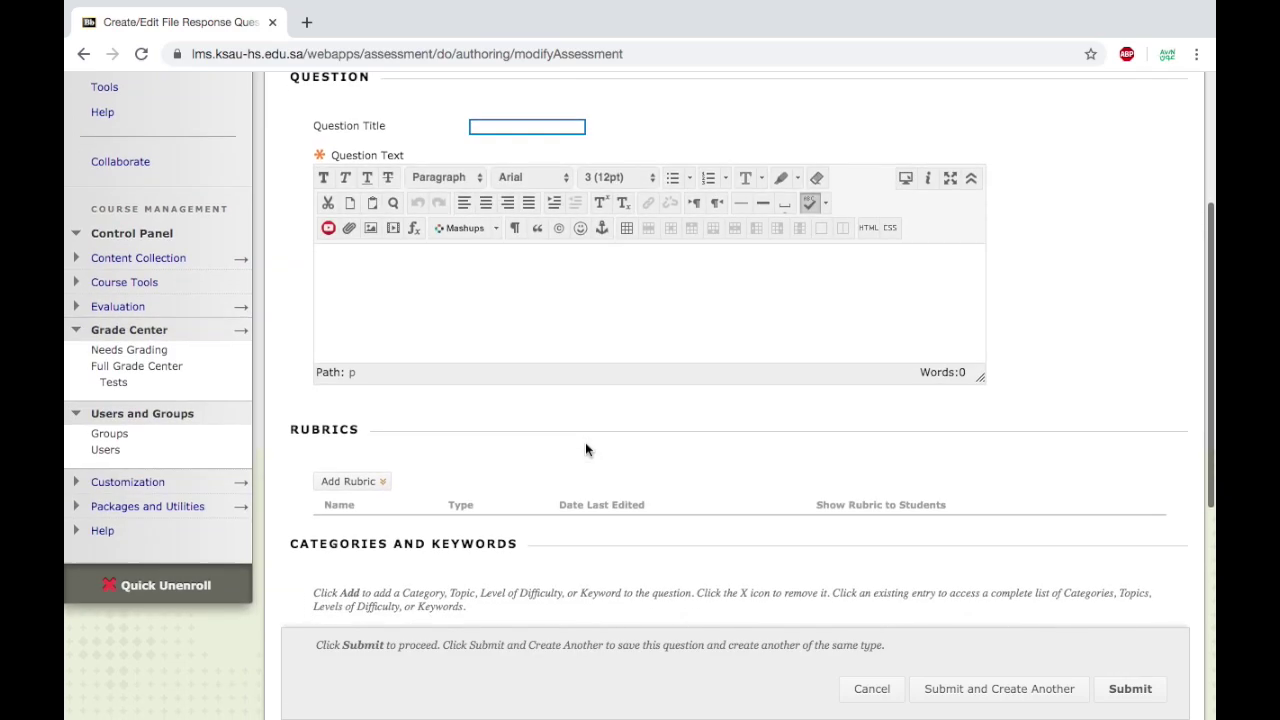
pyautogui.scroll(-1, 585, 449)
pyautogui.scroll(-1, 585, 444)
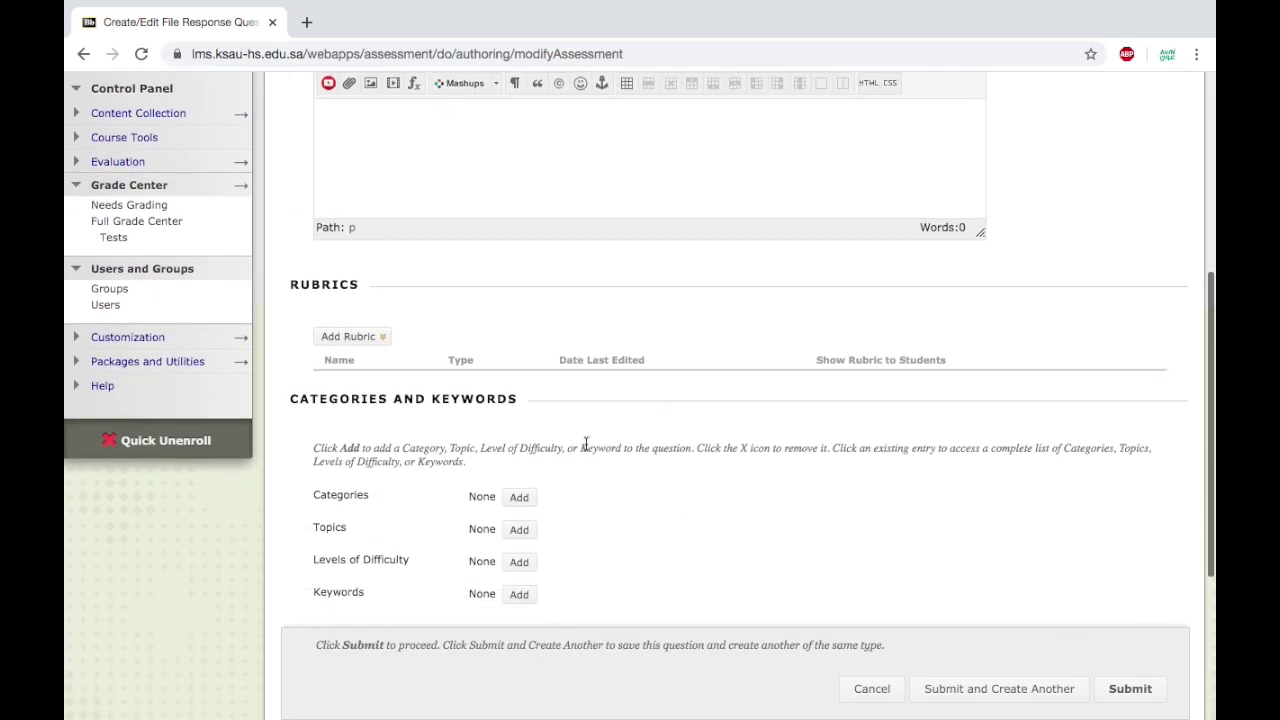
pyautogui.scroll(2, 586, 443)
pyautogui.click(492, 325)
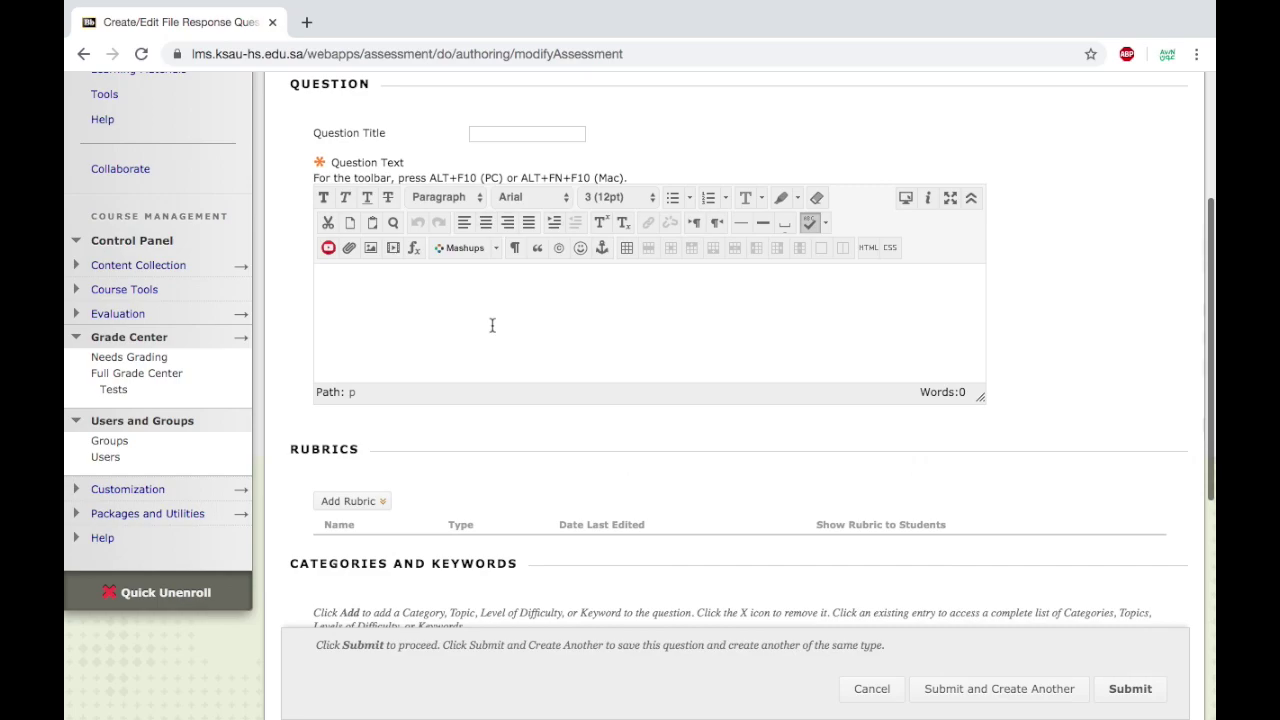
pyautogui.write('you can upload the answer')
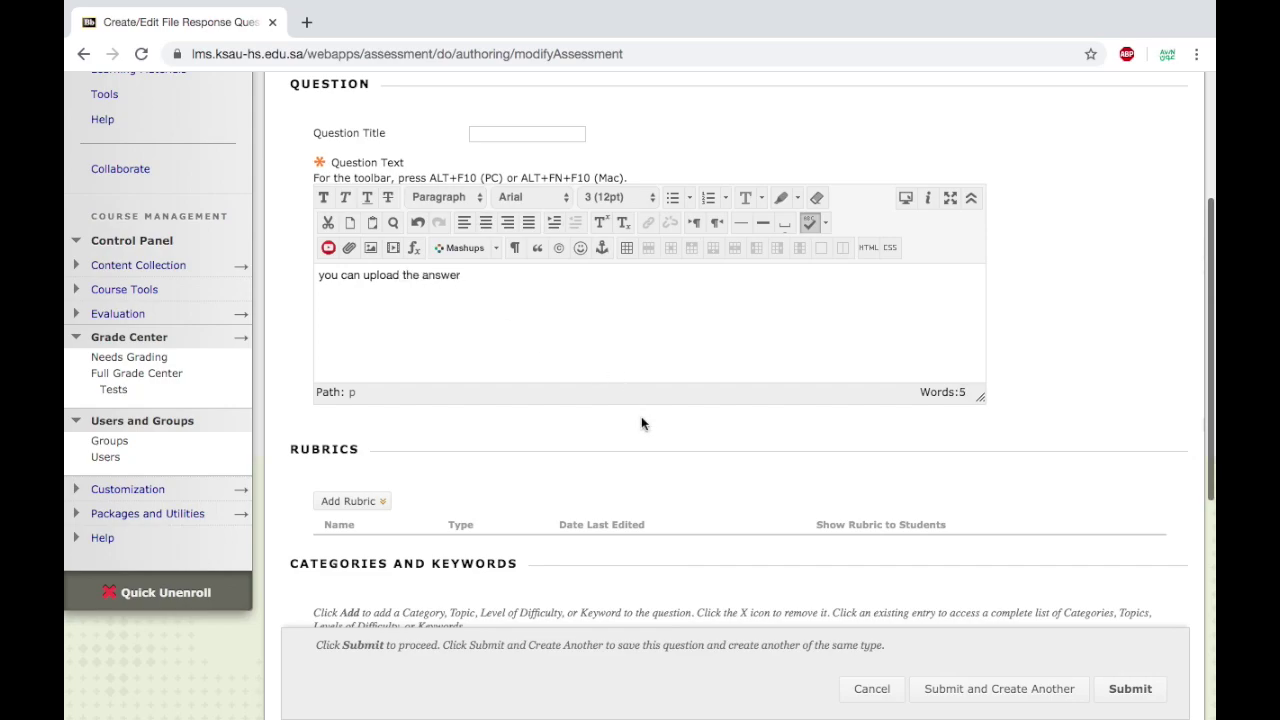
pyautogui.scroll(-2, 641, 416)
pyautogui.click(378, 432)
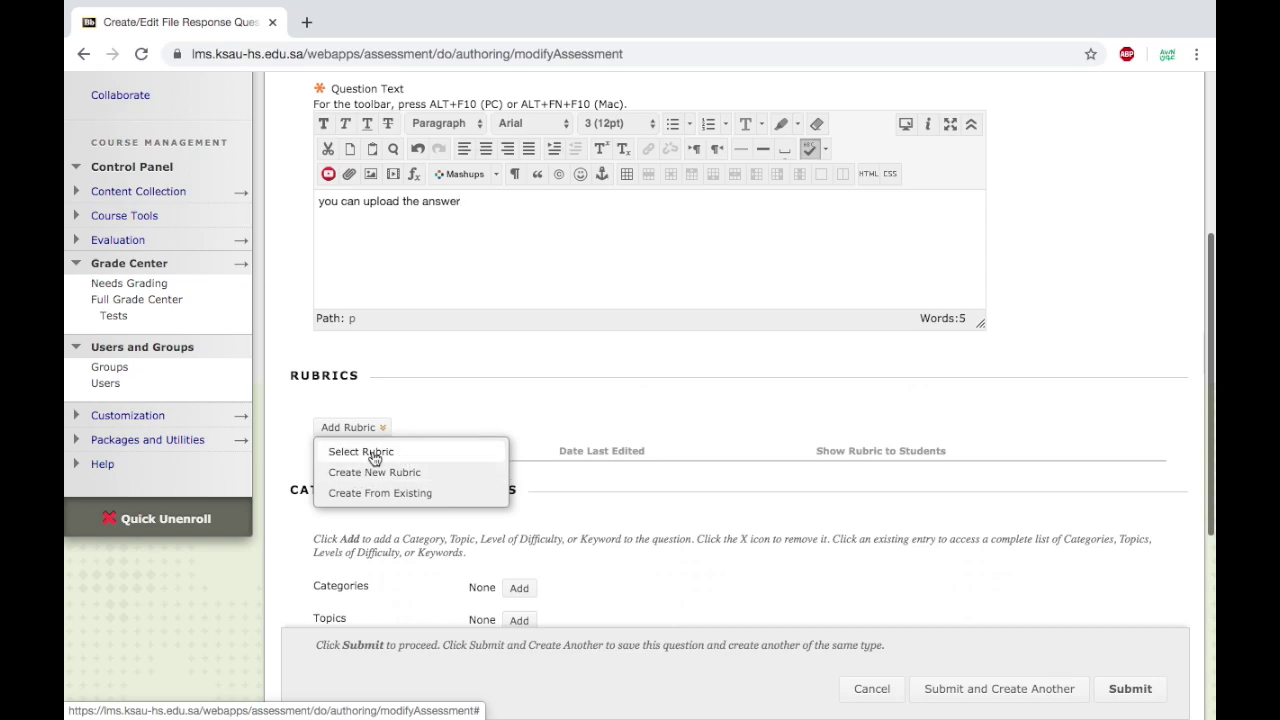
# Select the existing rubric named 'rubric' for the File Response question.
pyautogui.click(372, 459)
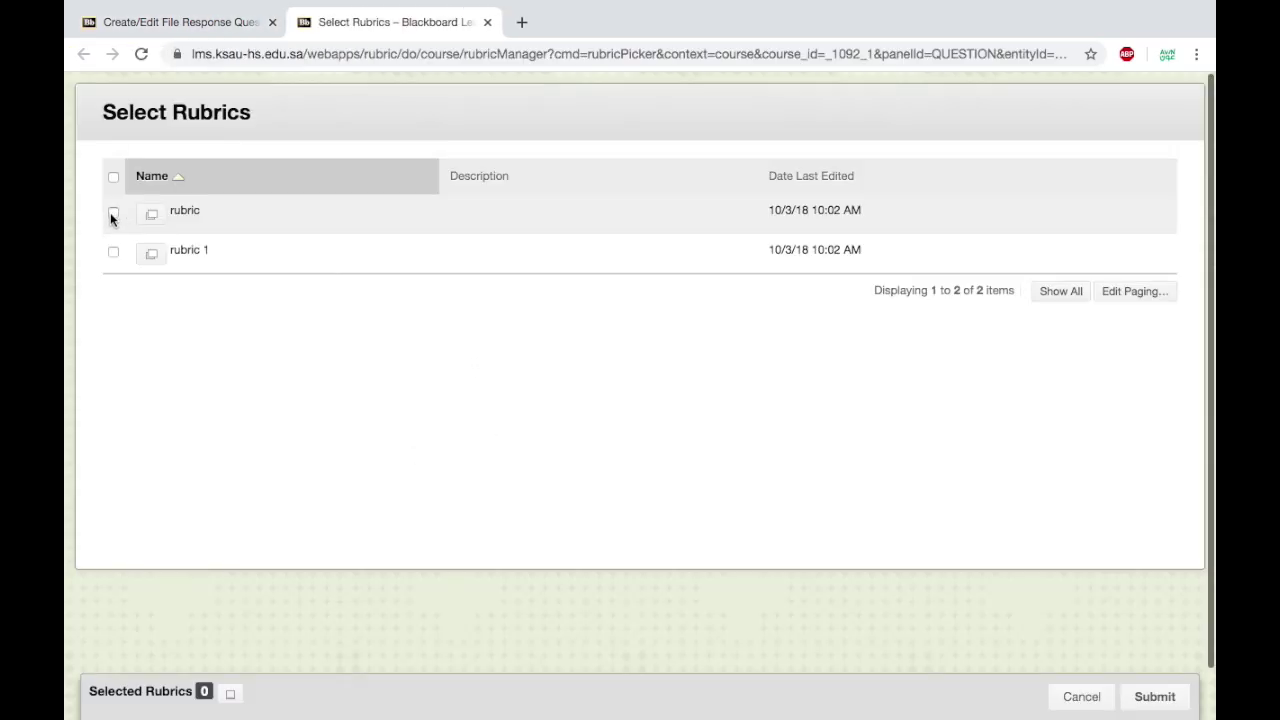
pyautogui.click(113, 211)
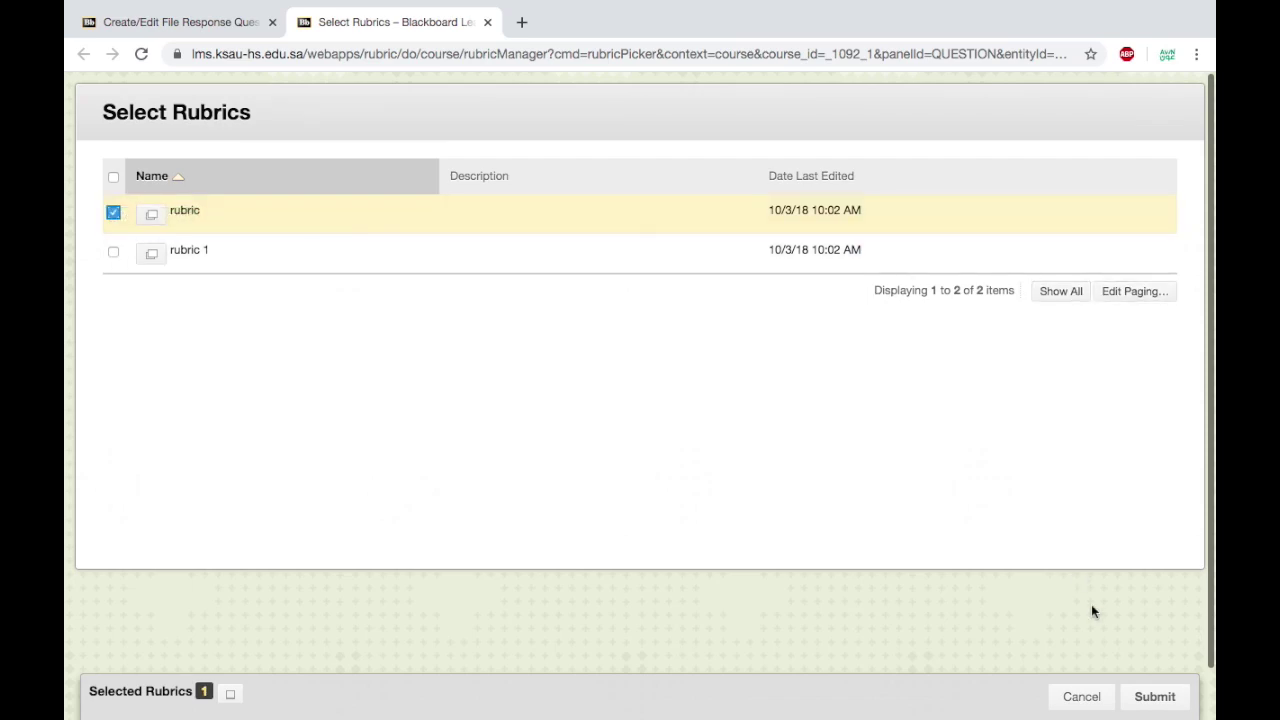
pyautogui.click(1156, 697)
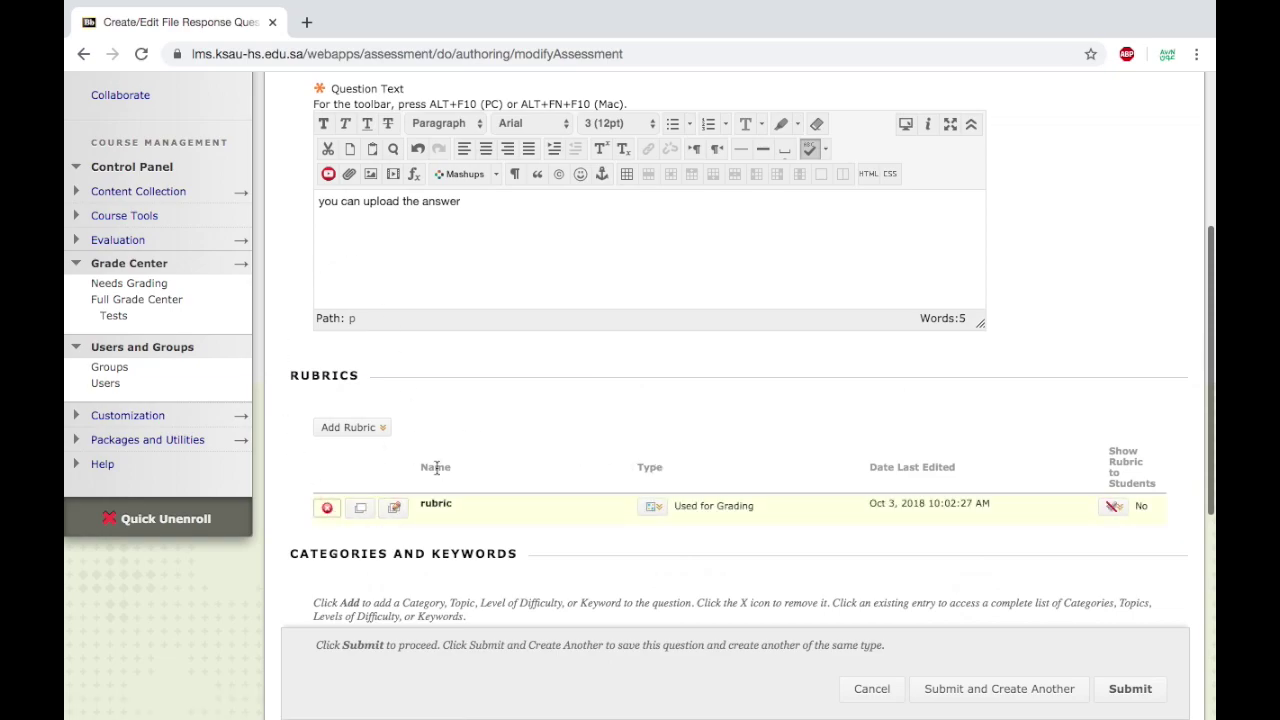
# Submit the File Response question, bringing the test to 4 questions, 40 points.
pyautogui.scroll(-2, 436, 467)
pyautogui.scroll(3, 436, 470)
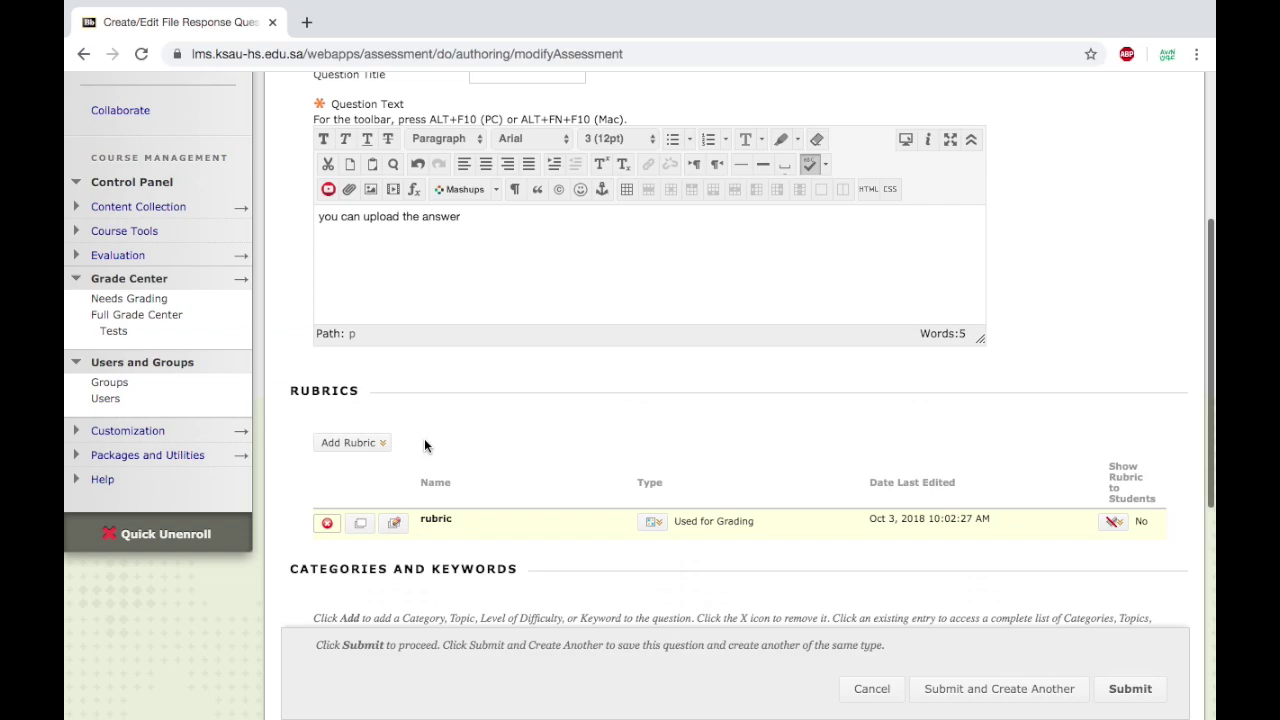
pyautogui.scroll(1, 424, 445)
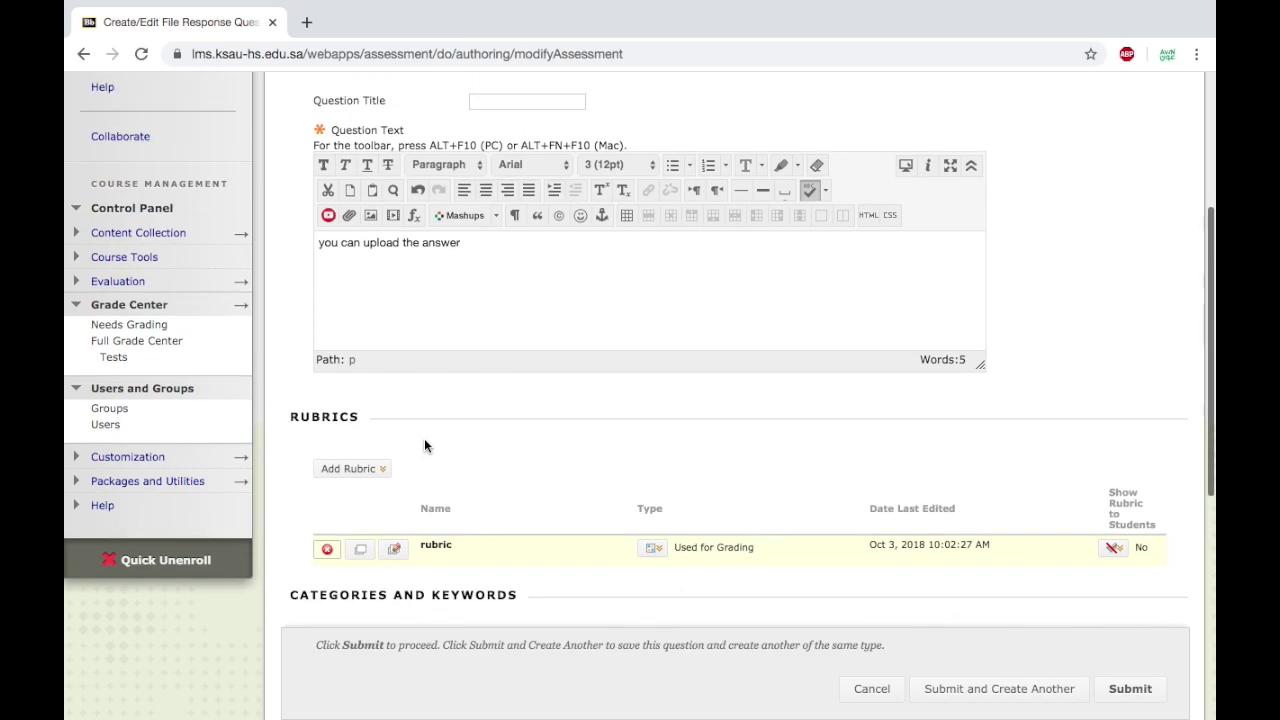
pyautogui.scroll(-1, 424, 446)
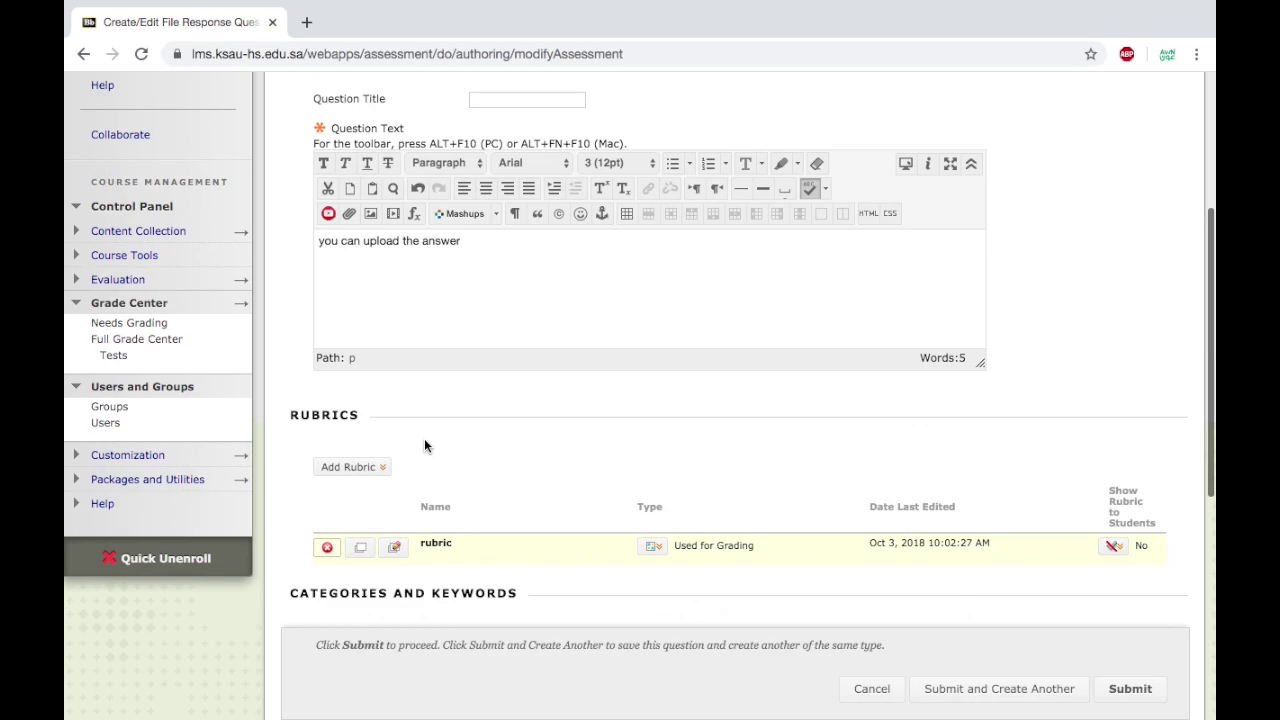
pyautogui.scroll(1, 424, 445)
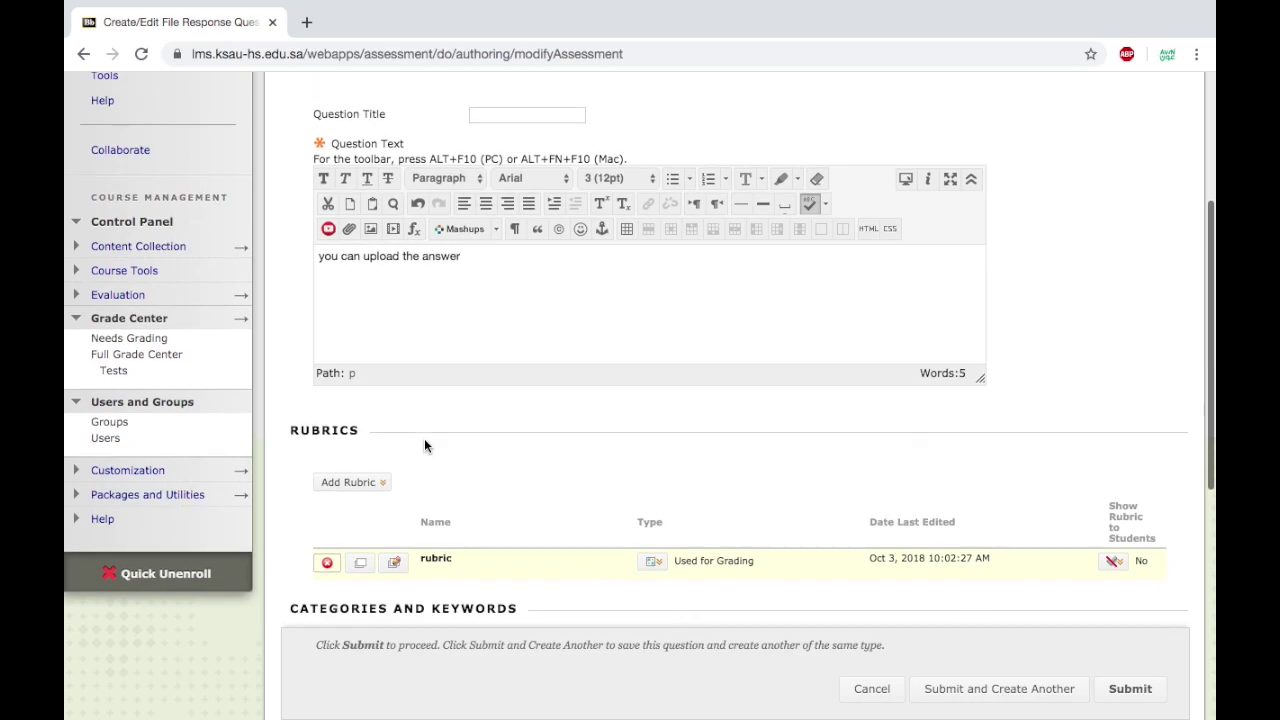
pyautogui.scroll(-1, 424, 445)
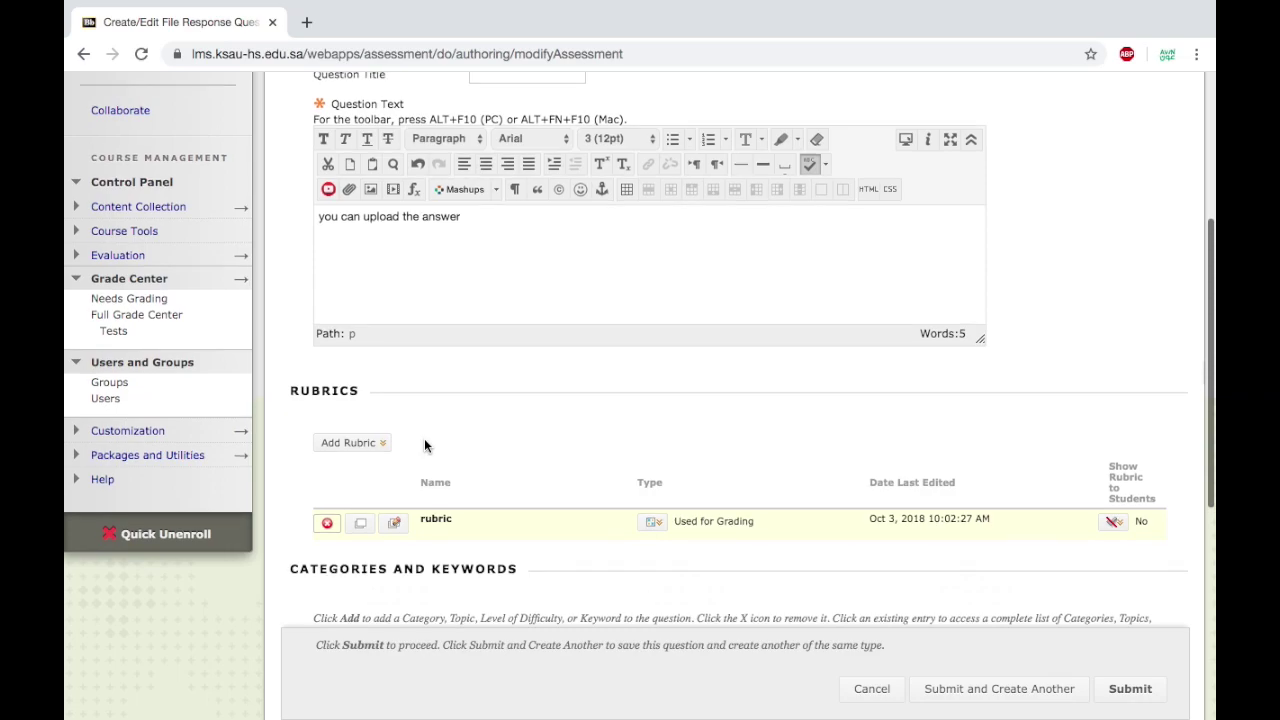
pyautogui.scroll(1, 424, 446)
pyautogui.scroll(-1, 424, 446)
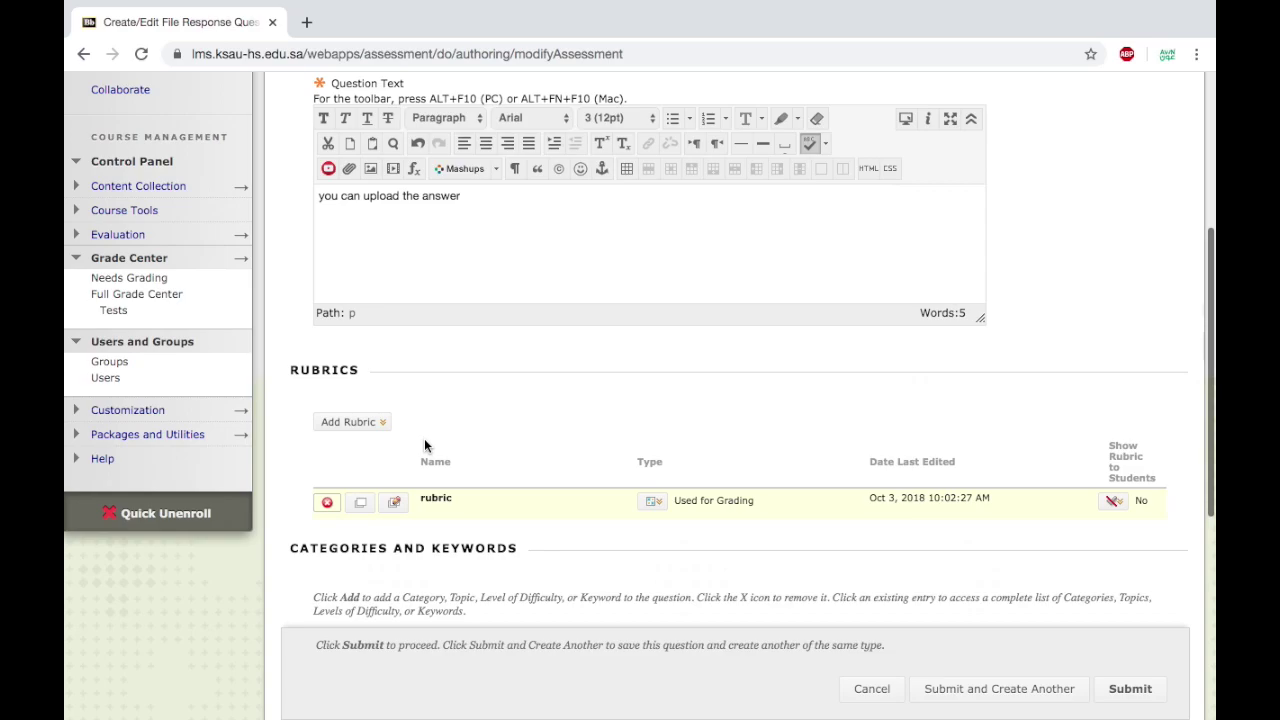
pyautogui.scroll(1, 424, 445)
pyautogui.scroll(-1, 424, 445)
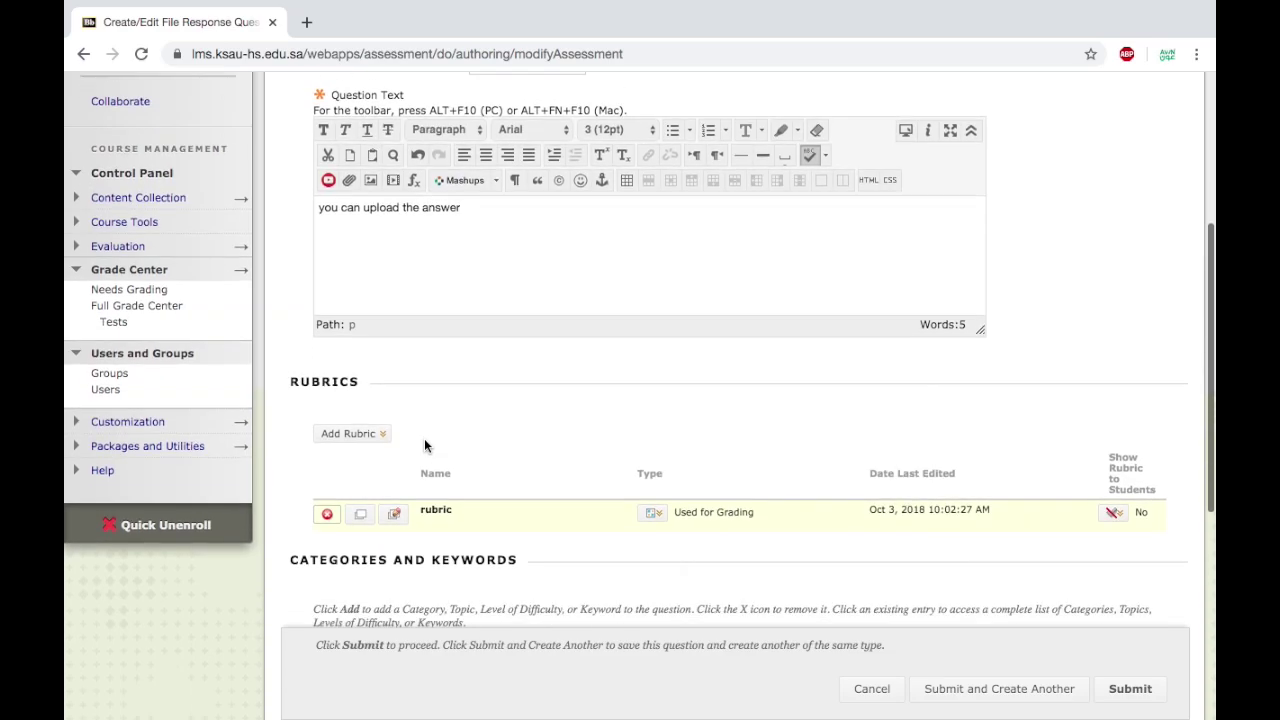
pyautogui.scroll(-5, 424, 440)
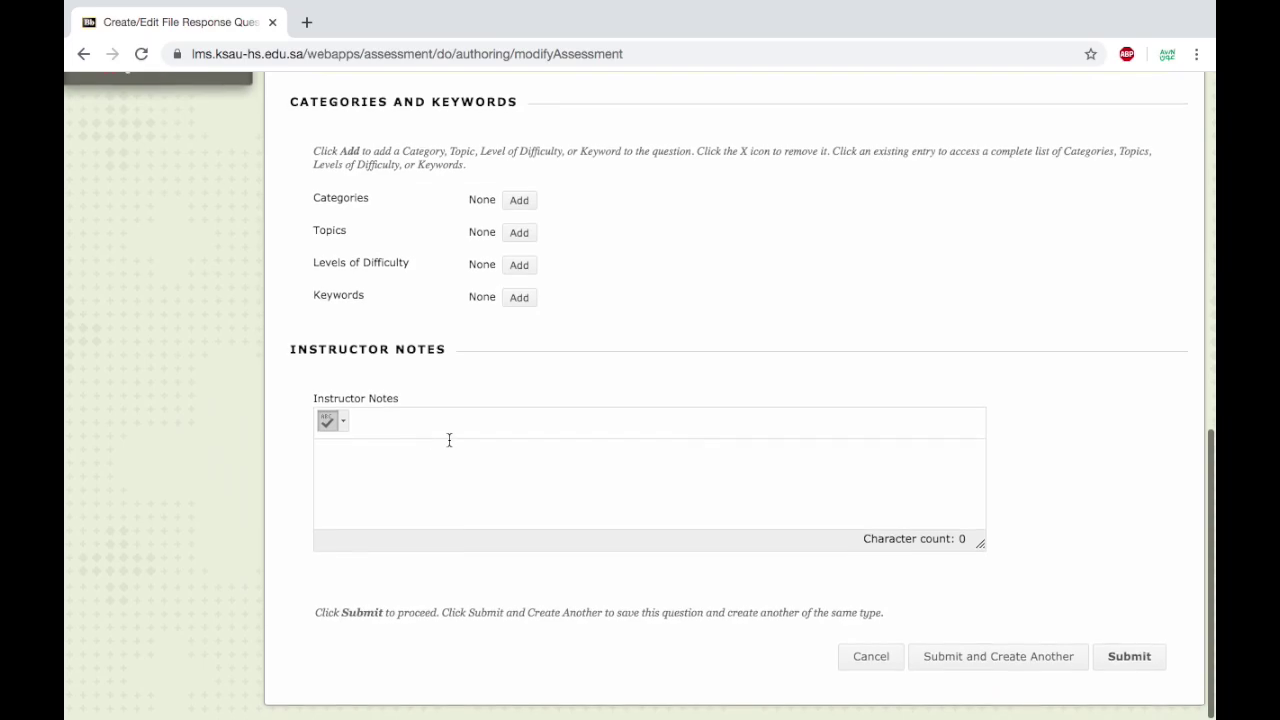
pyautogui.click(1148, 664)
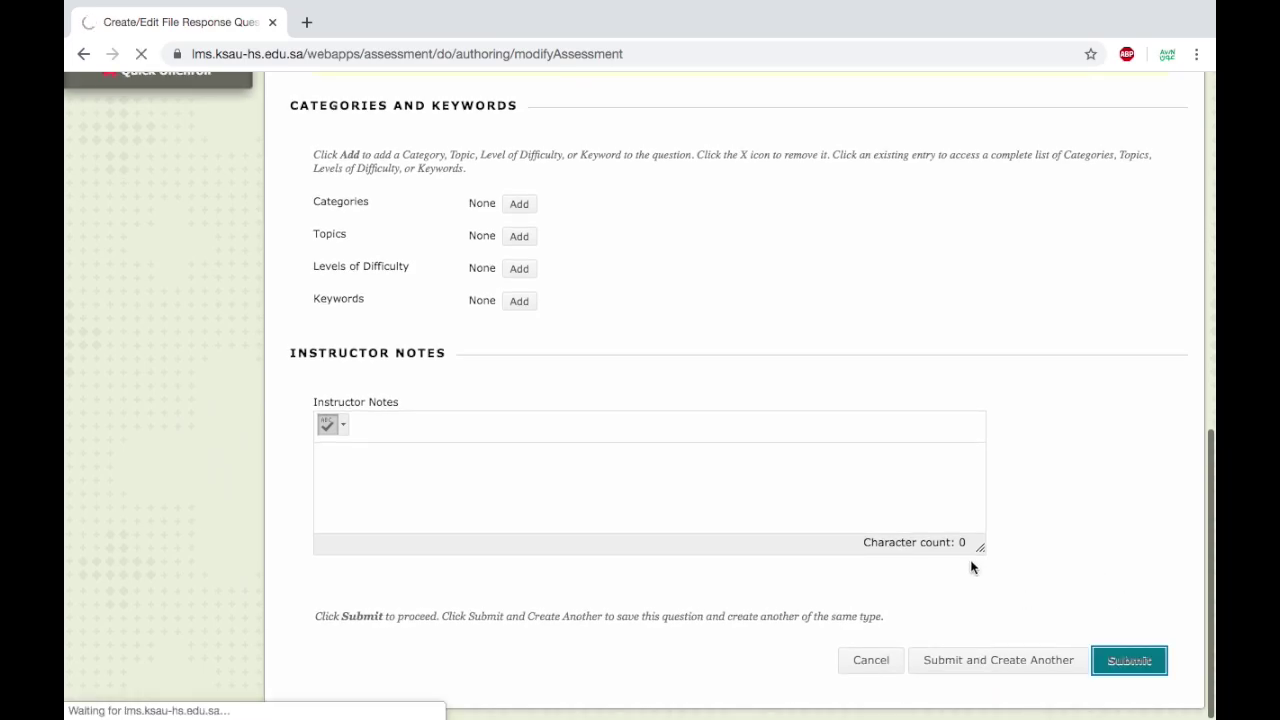
pyautogui.scroll(-2, 769, 471)
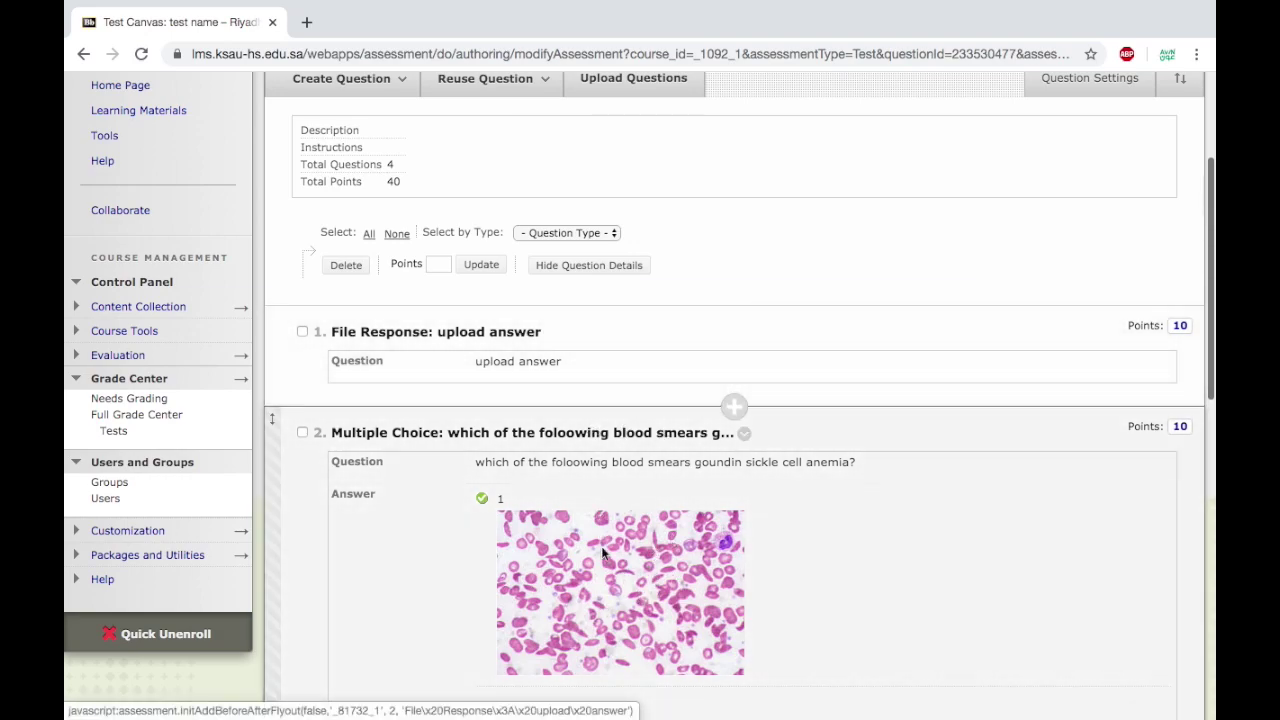
# Open 'test name' from Learning Materials and begin its preview.
pyautogui.scroll(2, 603, 553)
pyautogui.click(145, 221)
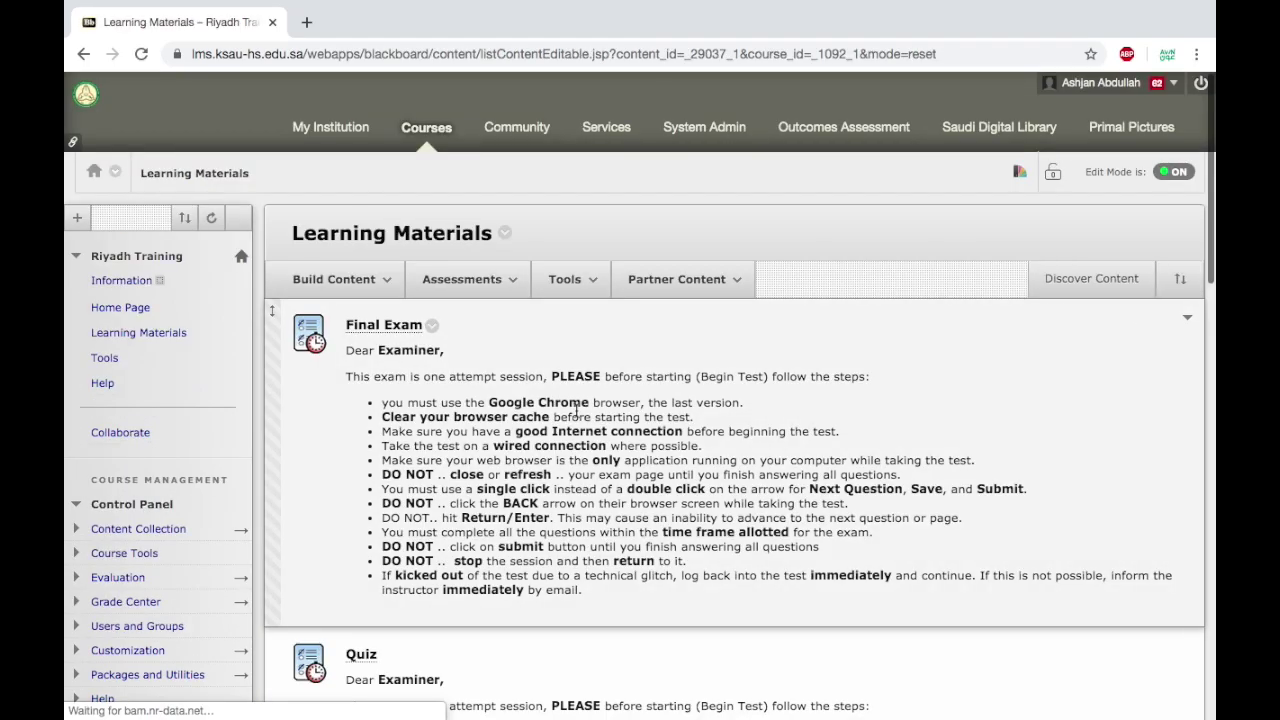
pyautogui.scroll(-10, 577, 411)
pyautogui.scroll(-5, 577, 411)
pyautogui.click(378, 652)
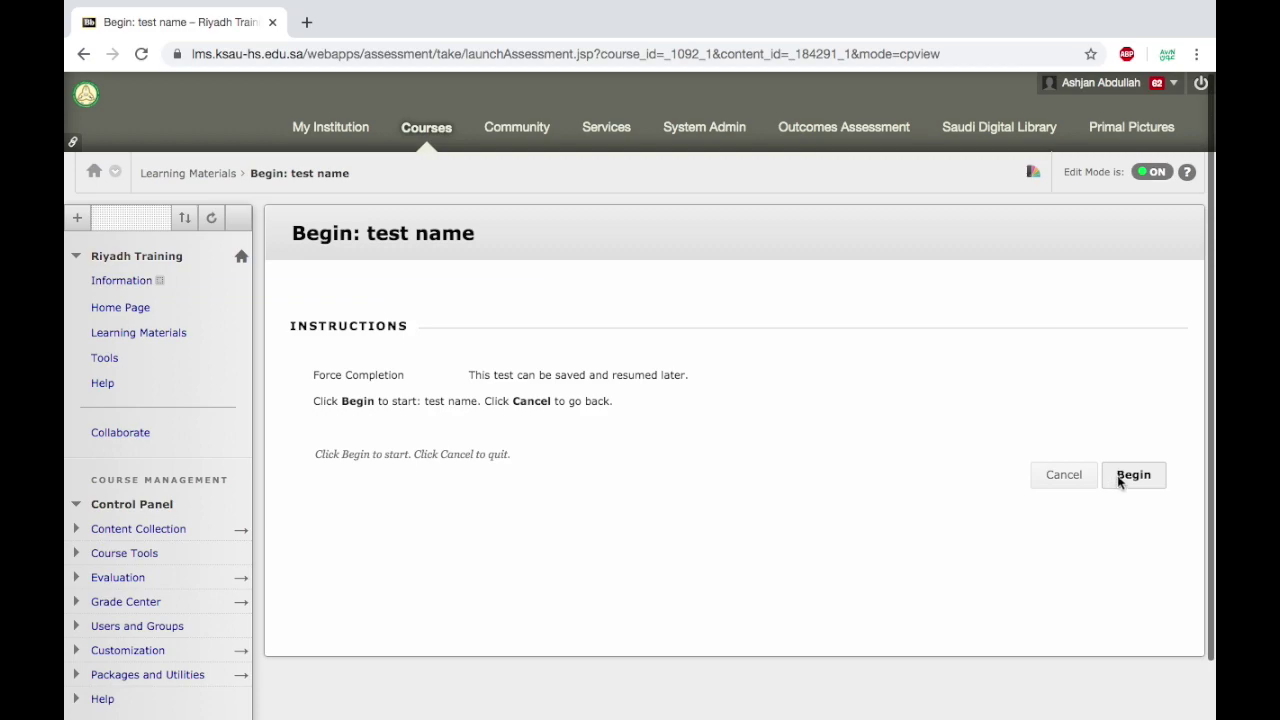
pyautogui.click(1125, 477)
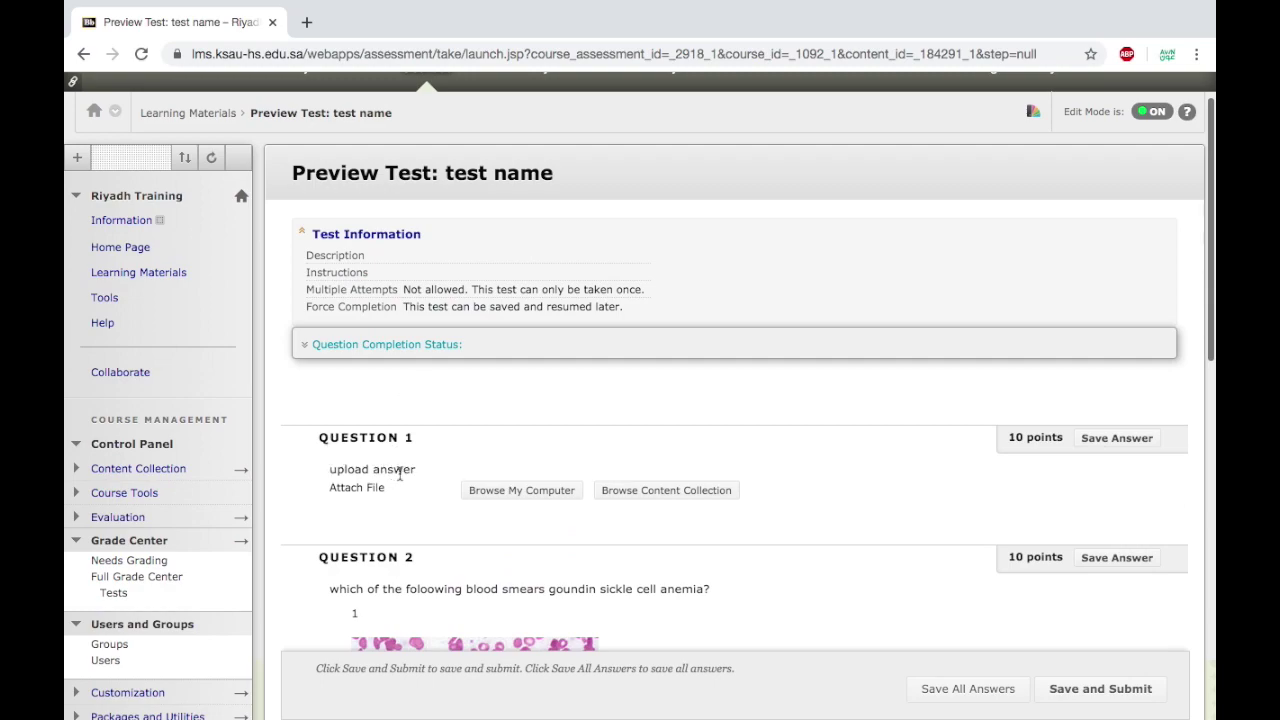
# Leave Question 1 without an attachment and answer Question 2 with blood smear 1.
pyautogui.click(503, 492)
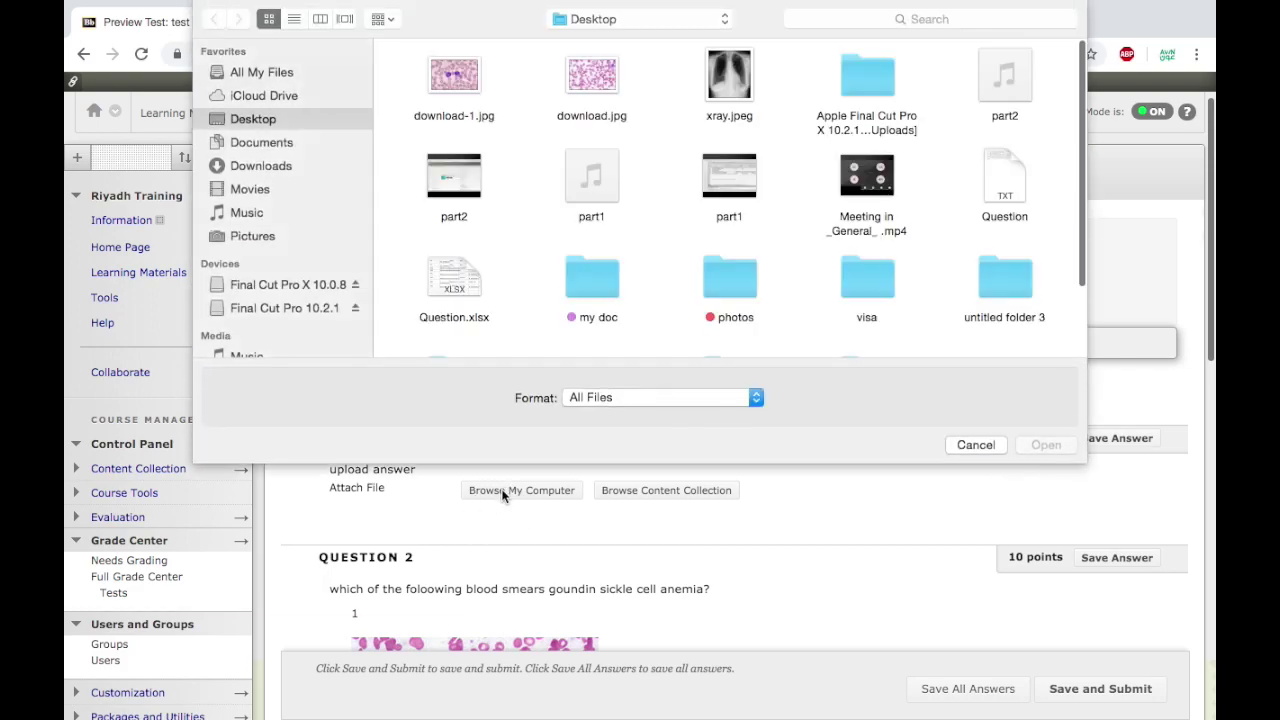
pyautogui.click(960, 444)
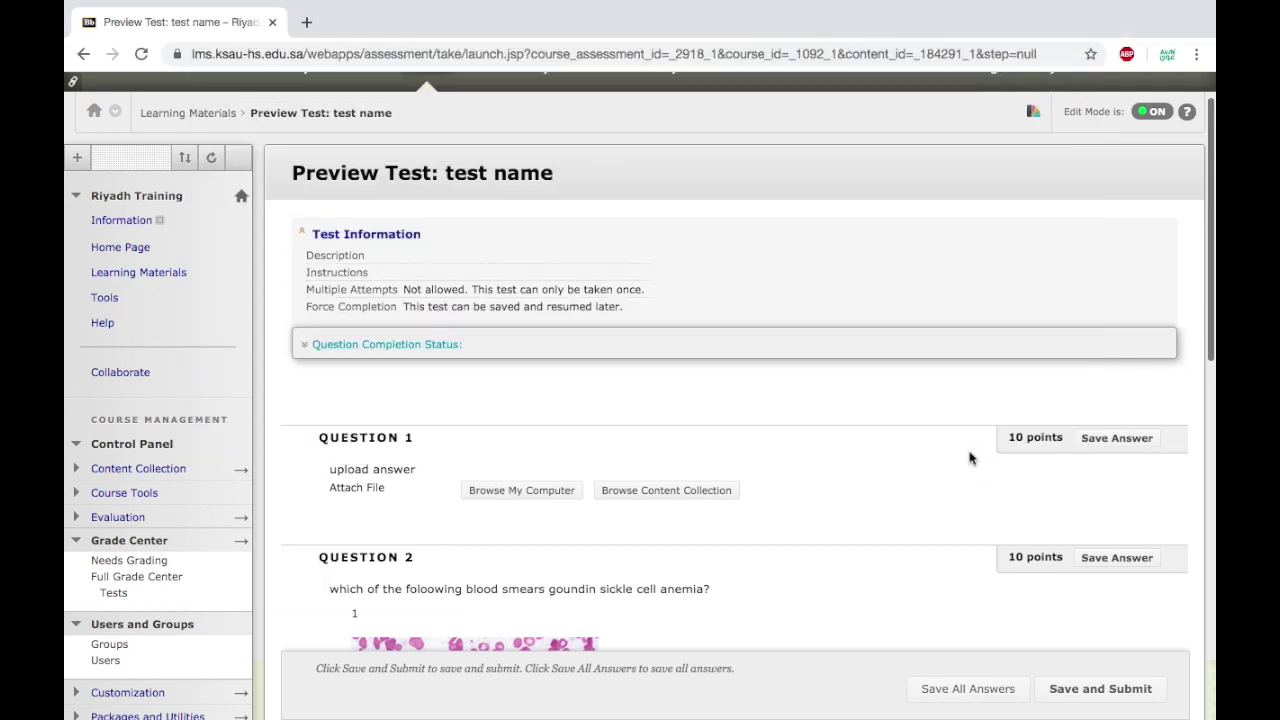
pyautogui.scroll(-5, 960, 450)
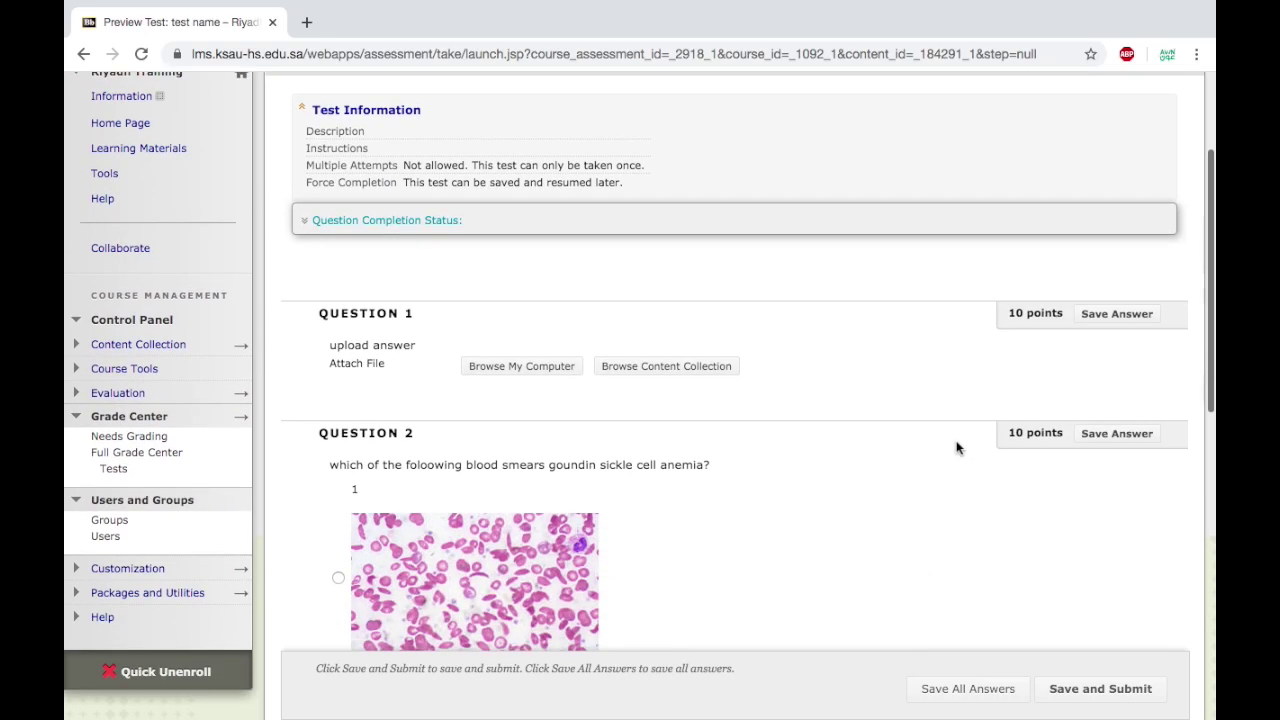
pyautogui.scroll(-3, 598, 460)
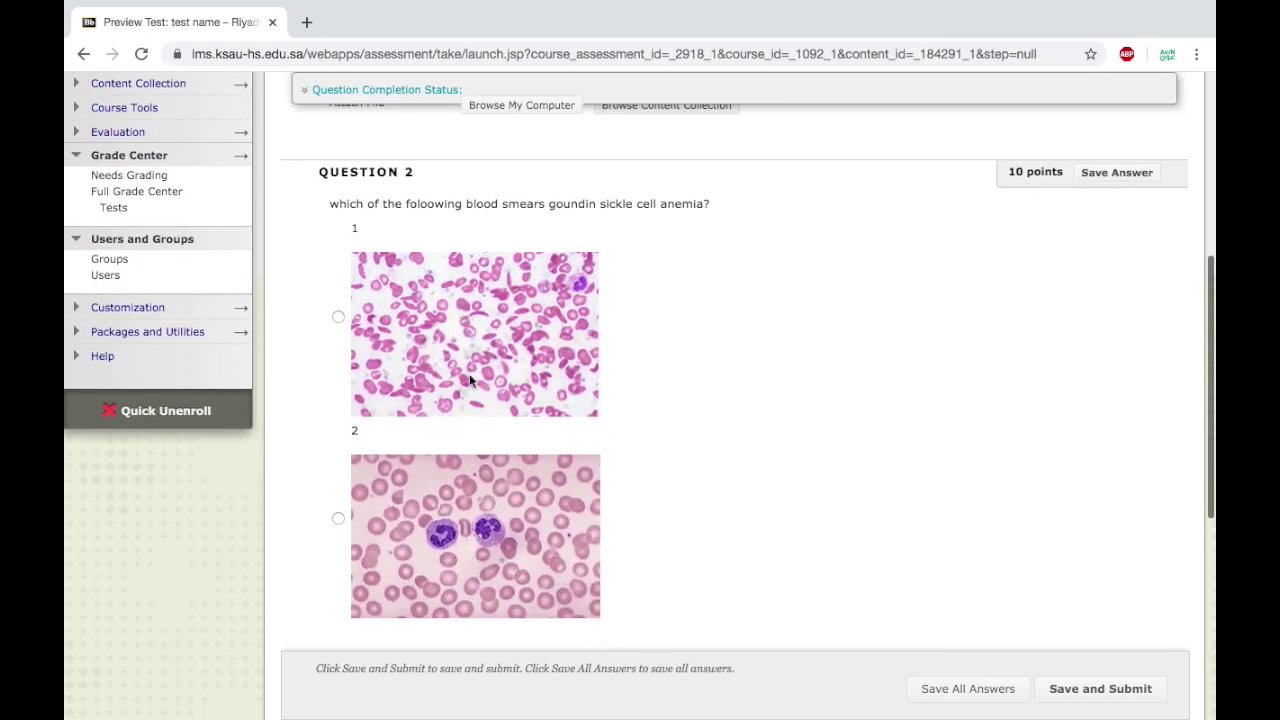
pyautogui.click(339, 319)
pyautogui.scroll(-1, 684, 457)
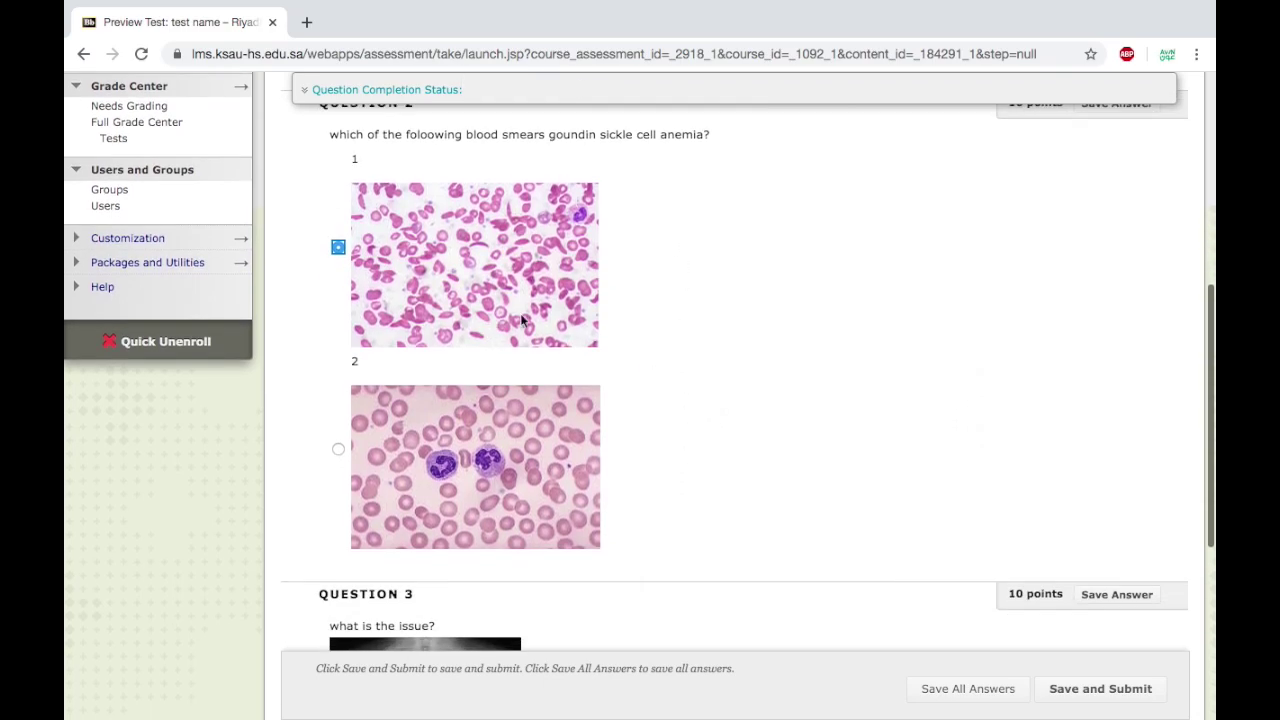
pyautogui.scroll(-4, 665, 491)
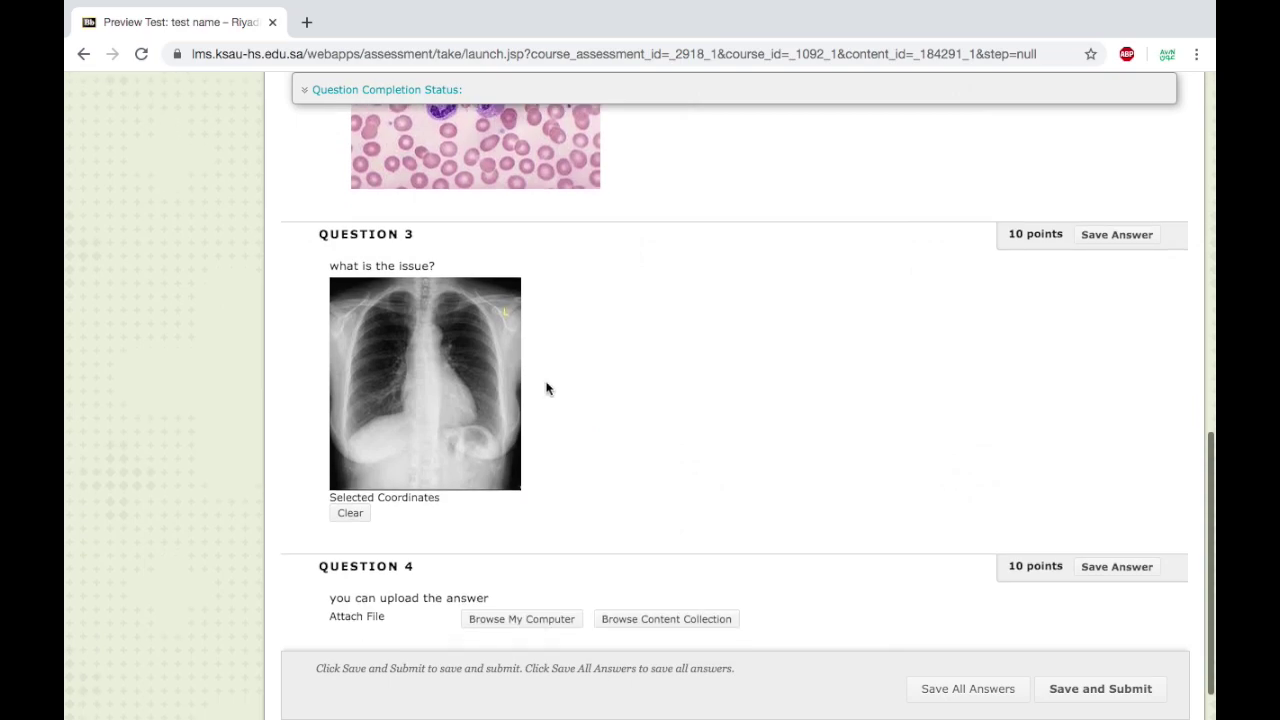
# Mark a spot on the chest X-ray, then clear it and mark a new spot.
pyautogui.click(449, 337)
pyautogui.click(373, 337)
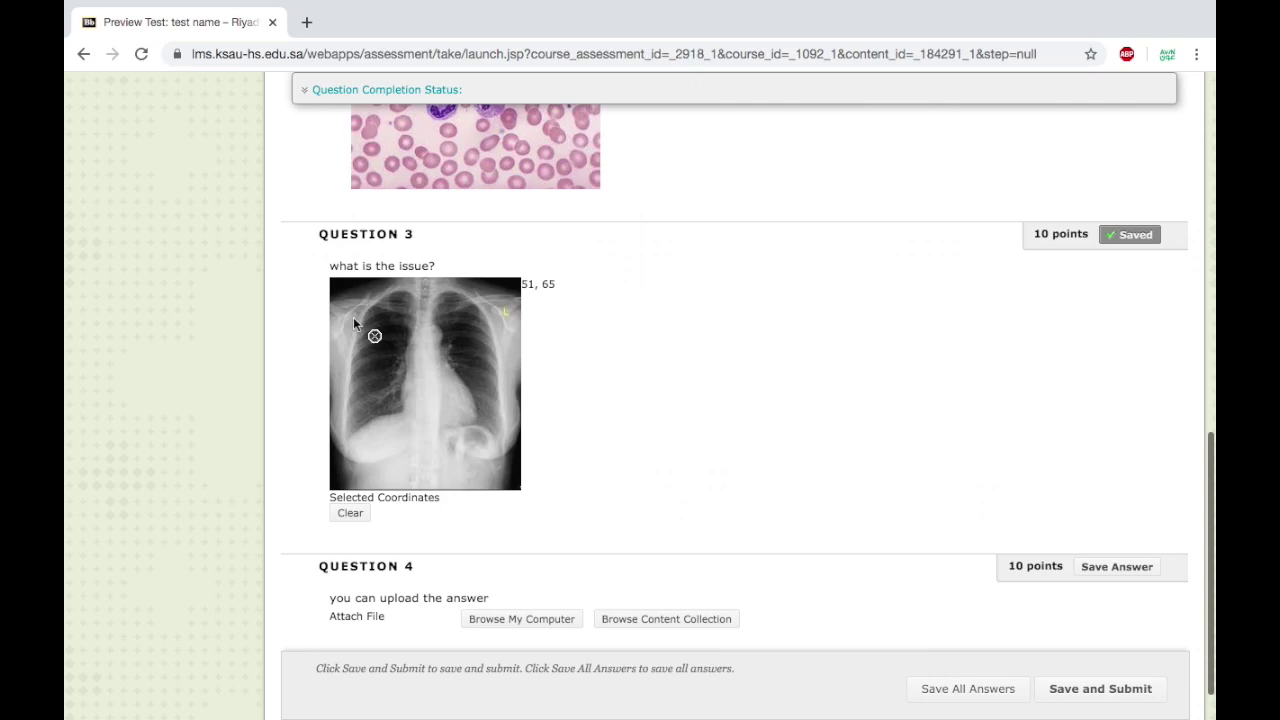
pyautogui.click(352, 516)
pyautogui.click(466, 386)
pyautogui.scroll(-1, 619, 430)
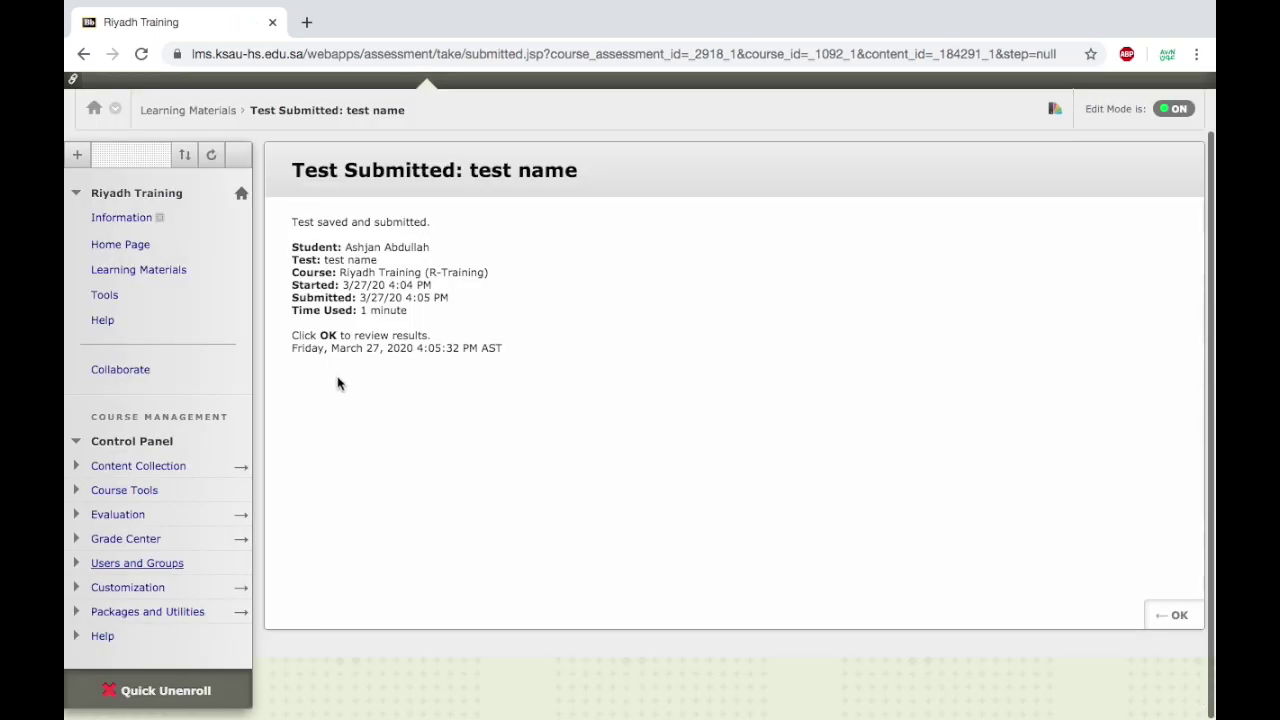
# Expand Course Tools in the Control Panel and go to Tests, Surveys, and Pools.
pyautogui.click(135, 490)
pyautogui.scroll(-3, 186, 486)
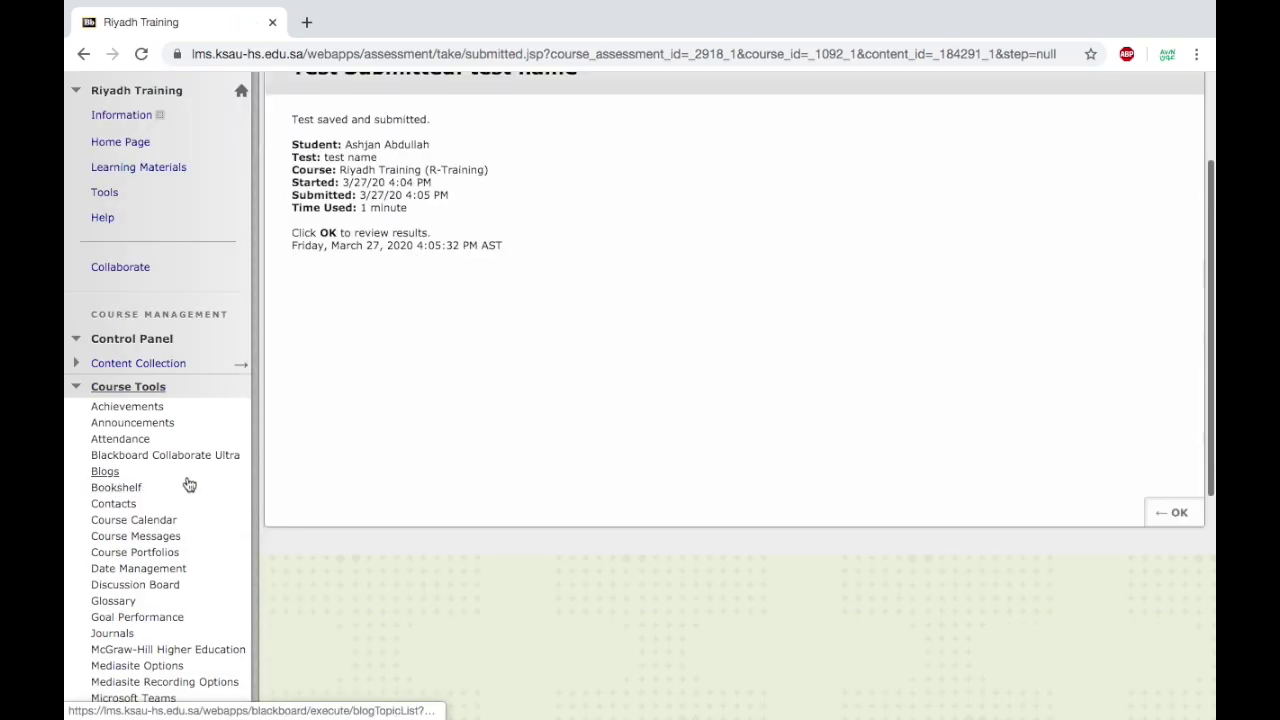
pyautogui.scroll(-2, 189, 485)
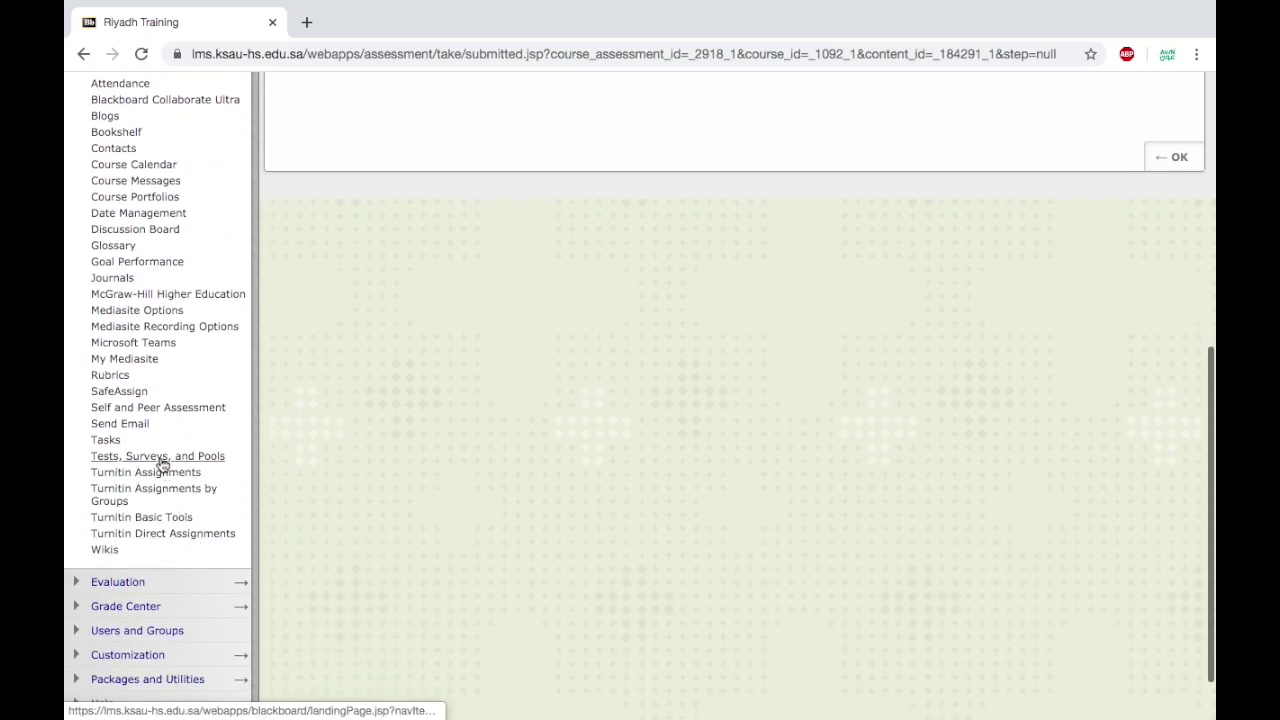
pyautogui.click(160, 458)
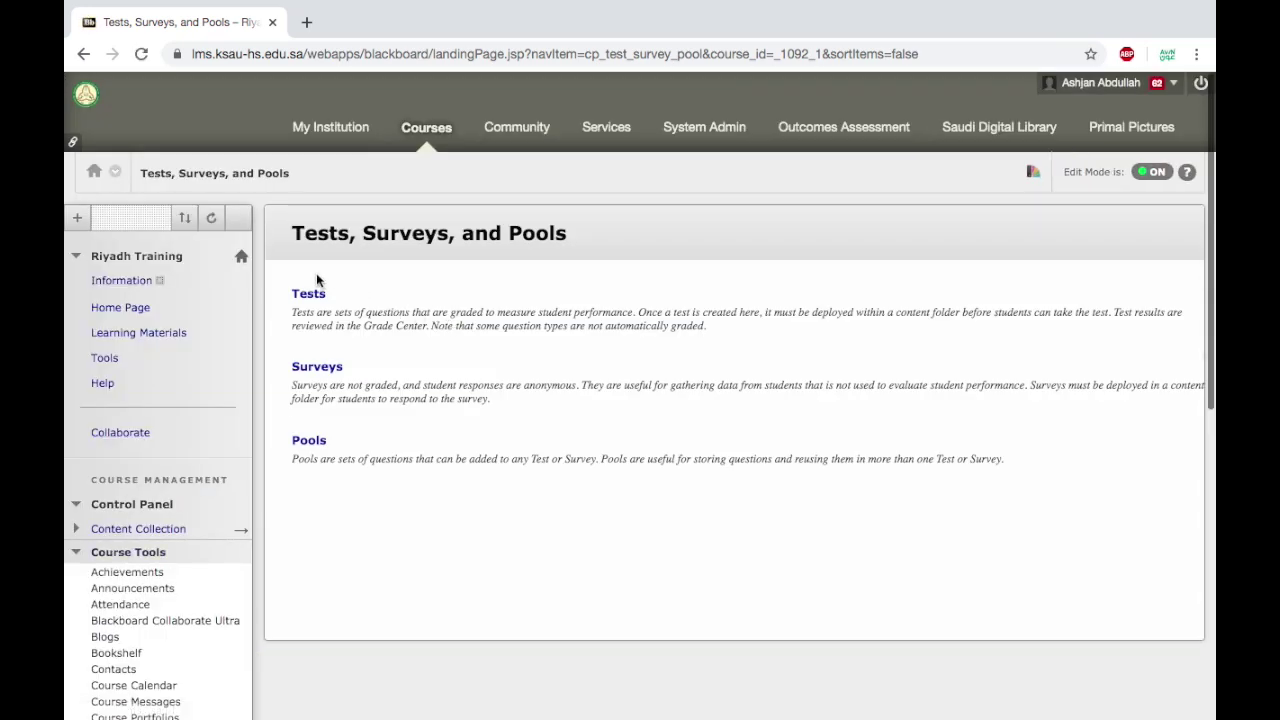
# Build a new question pool named 'test 3' with no description and submit it.
pyautogui.click(307, 446)
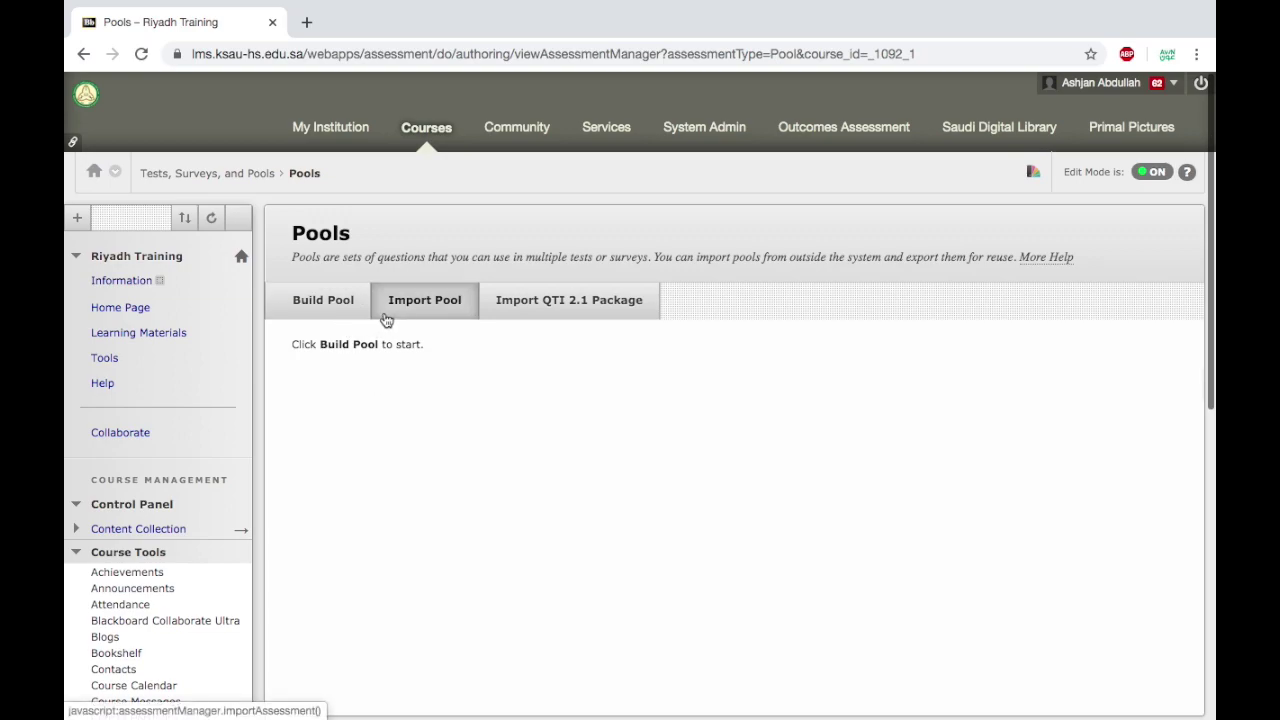
pyautogui.click(341, 316)
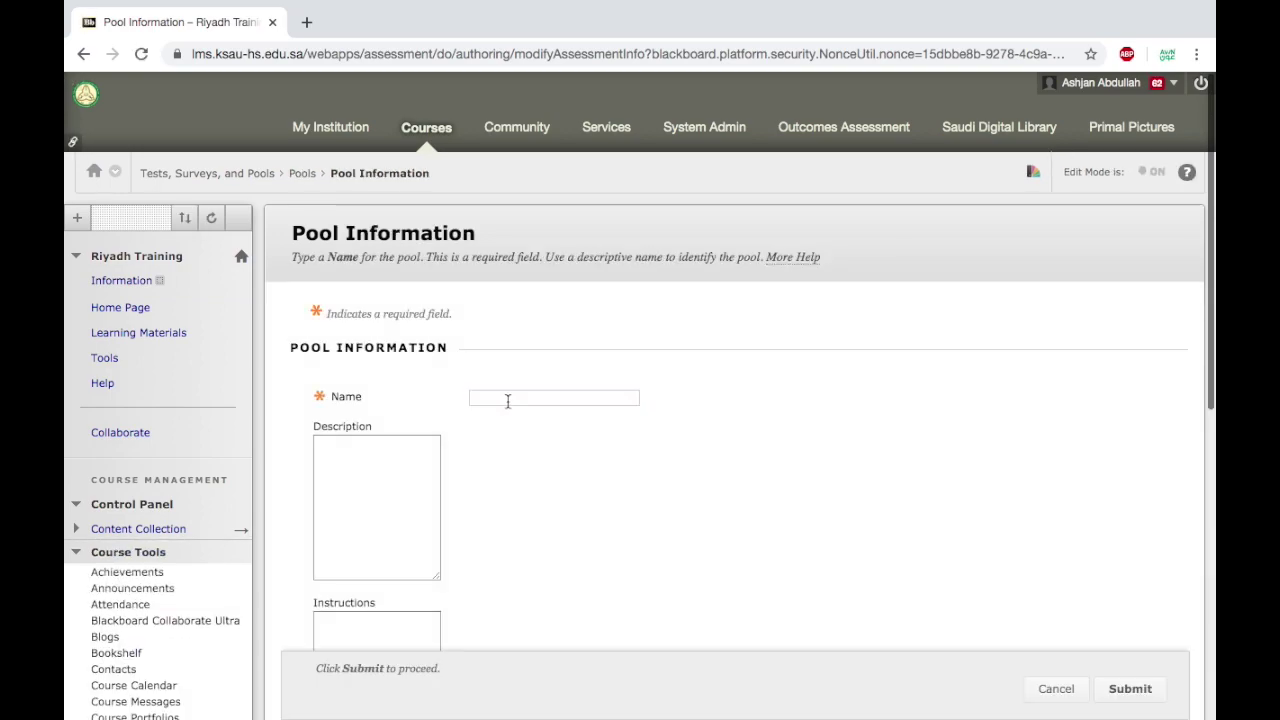
pyautogui.write('test')
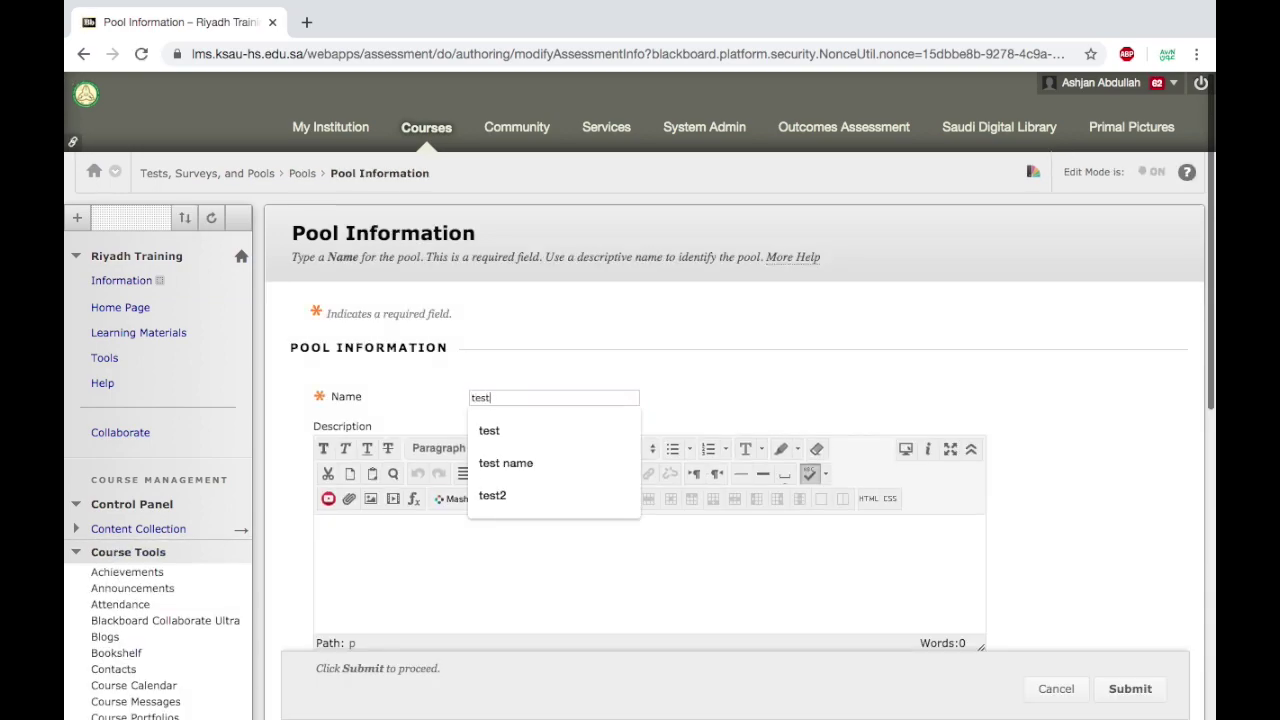
pyautogui.write(' 3')
pyautogui.scroll(-1, 1084, 484)
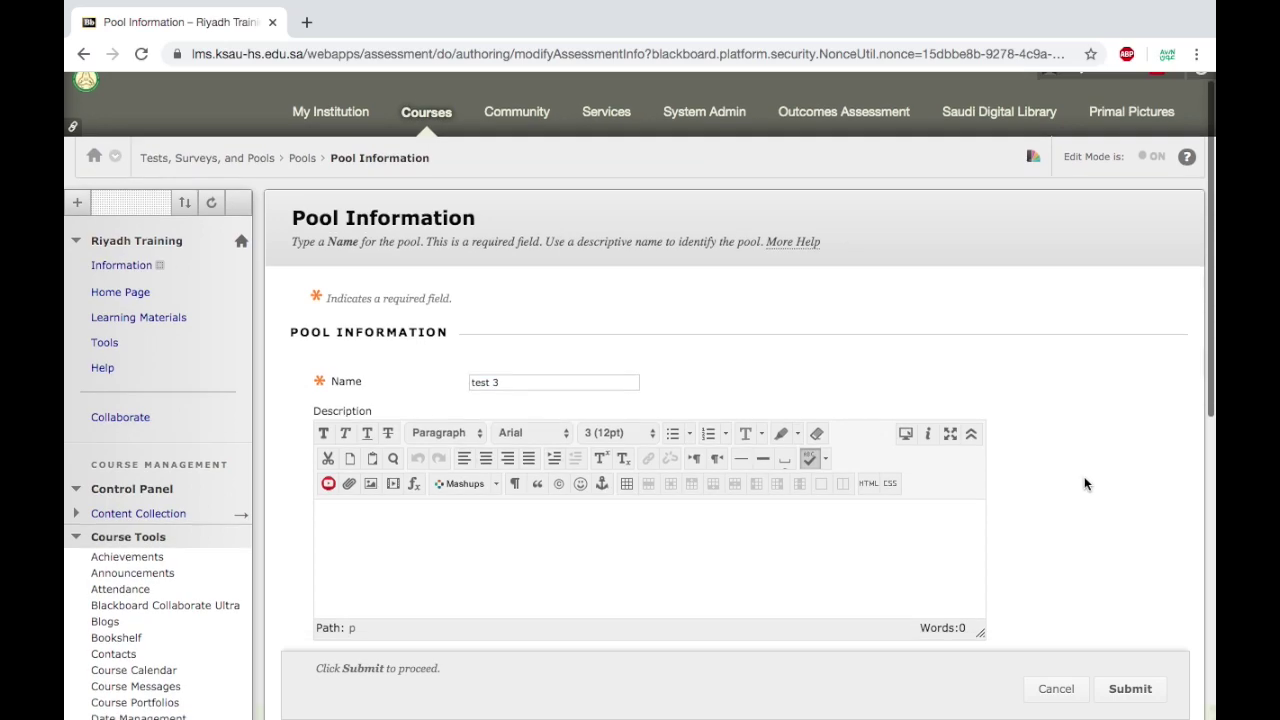
pyautogui.scroll(-5, 1084, 476)
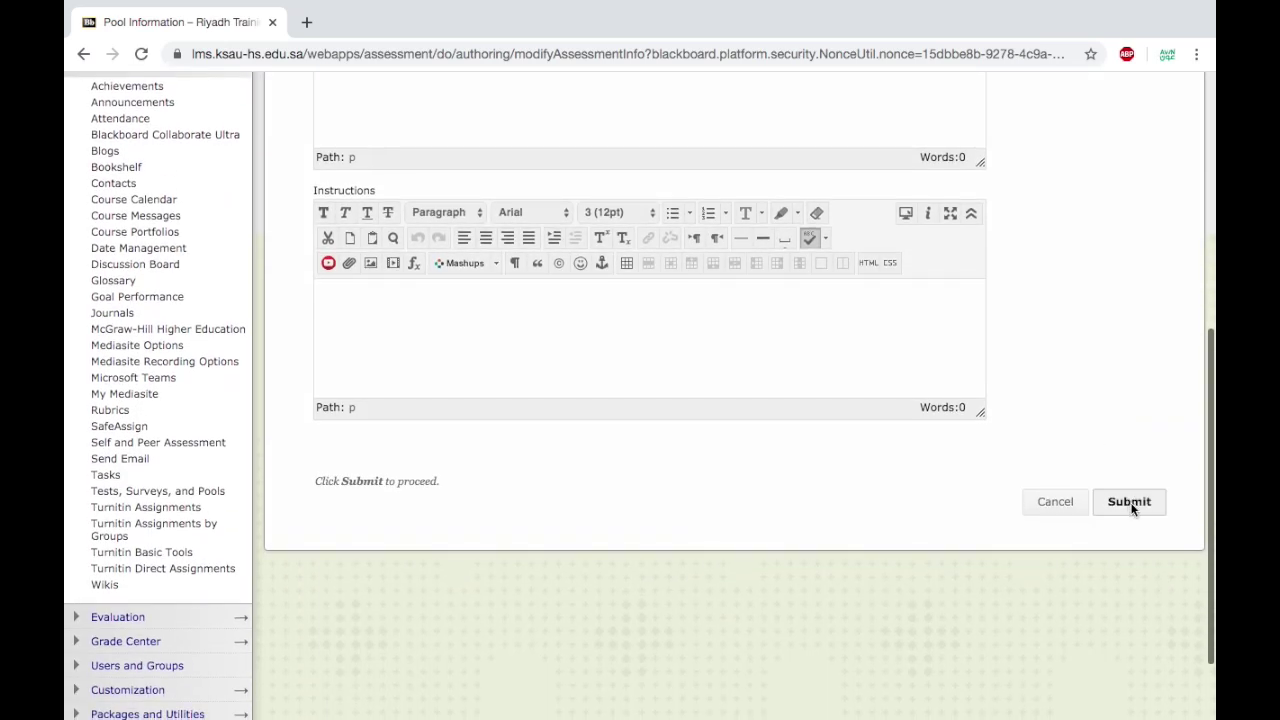
pyautogui.click(1129, 503)
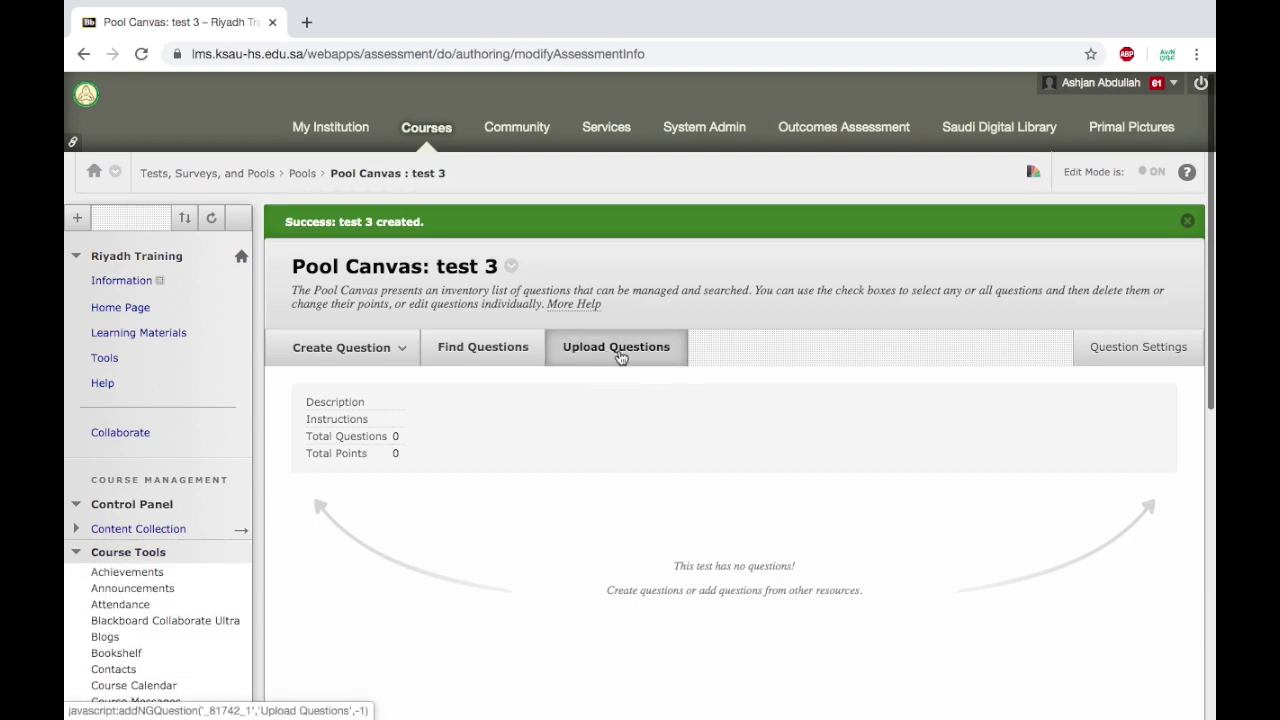
# Upload the questions from Question.txt into the test 3 pool.
pyautogui.click(398, 350)
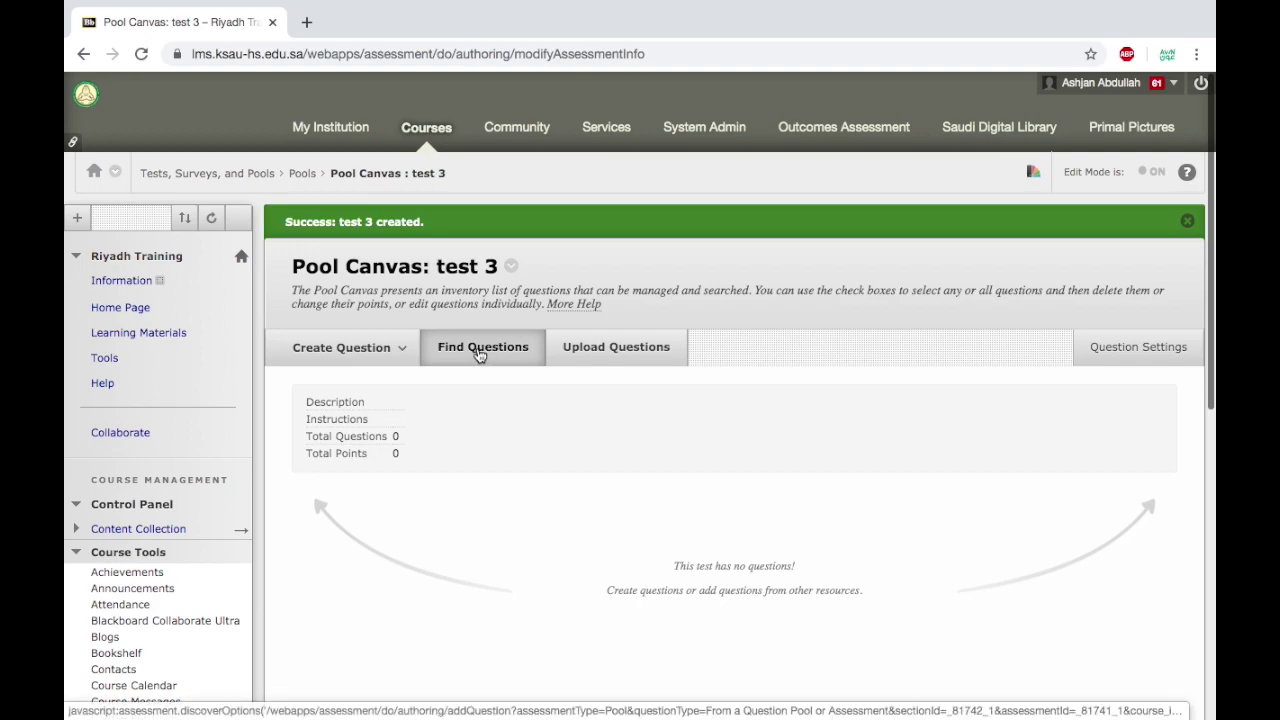
pyautogui.click(593, 358)
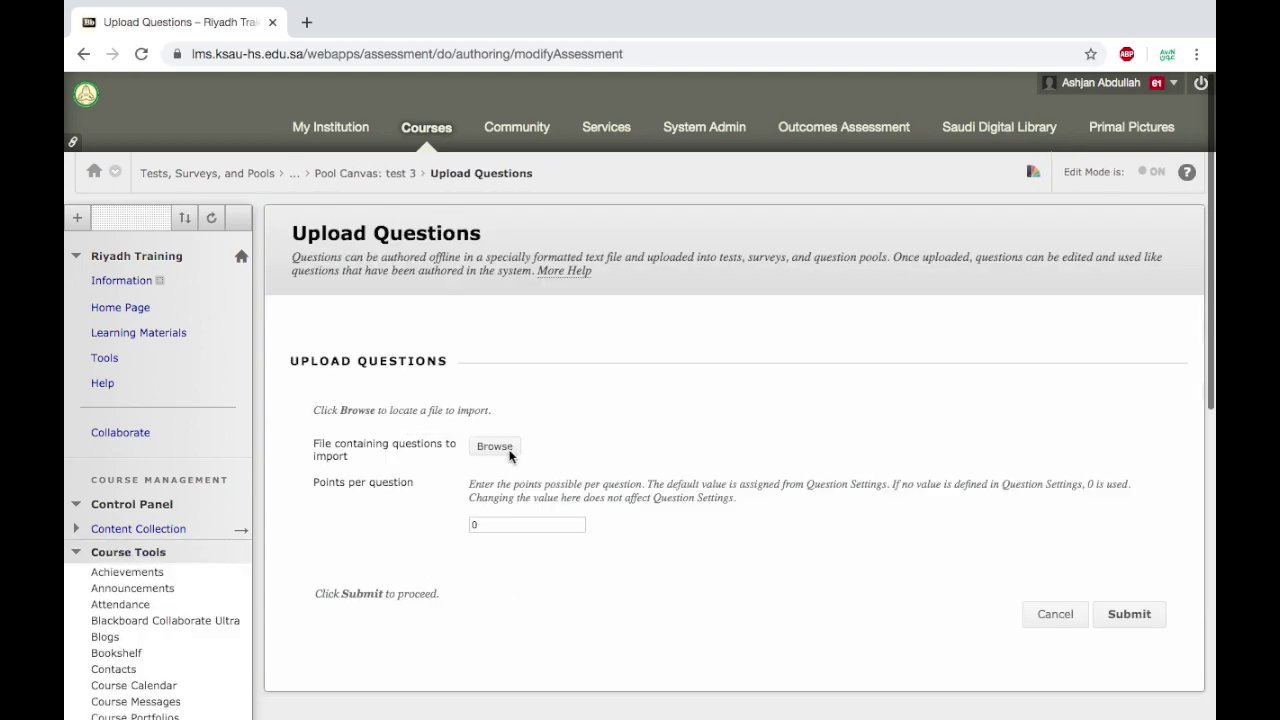
pyautogui.click(495, 447)
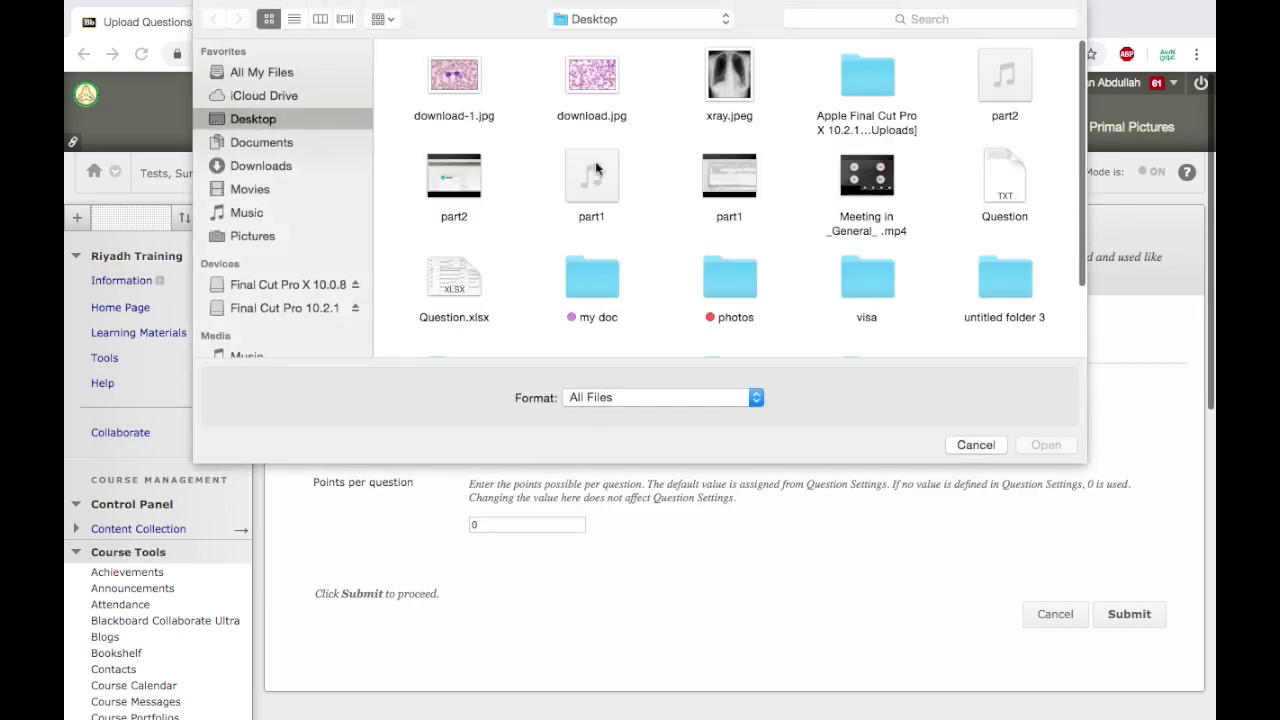
pyautogui.click(1010, 212)
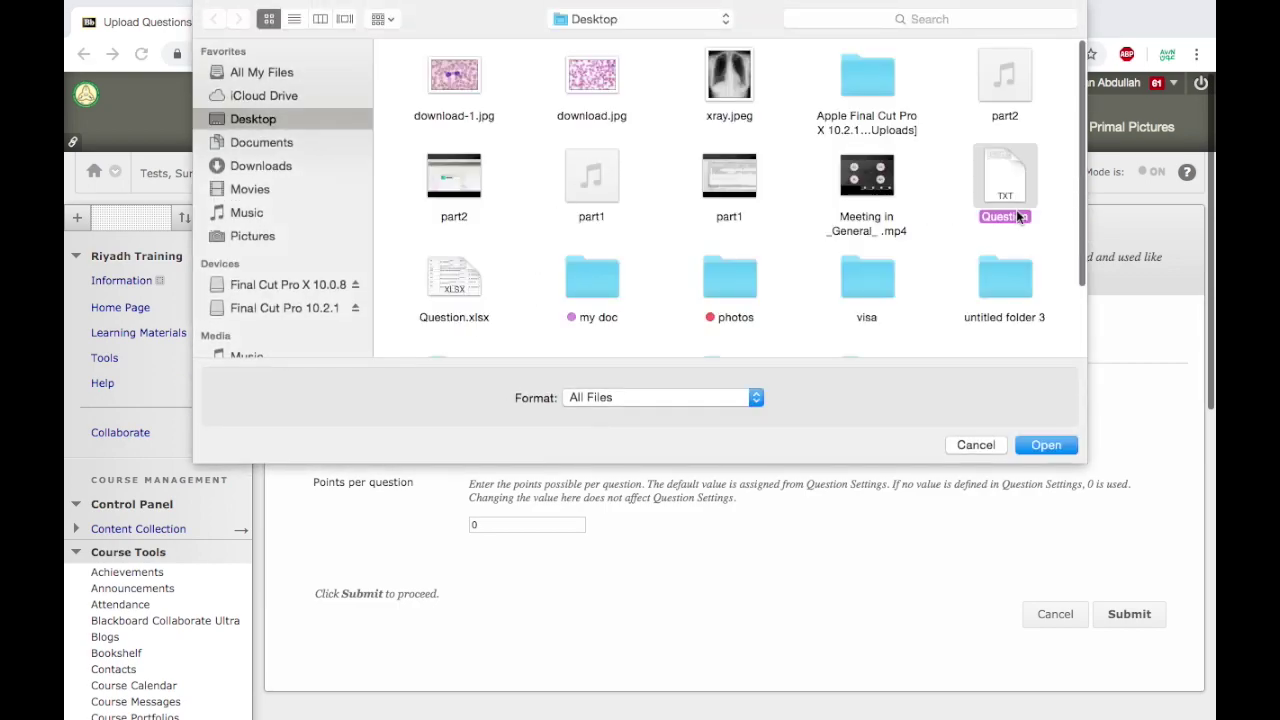
pyautogui.click(1050, 444)
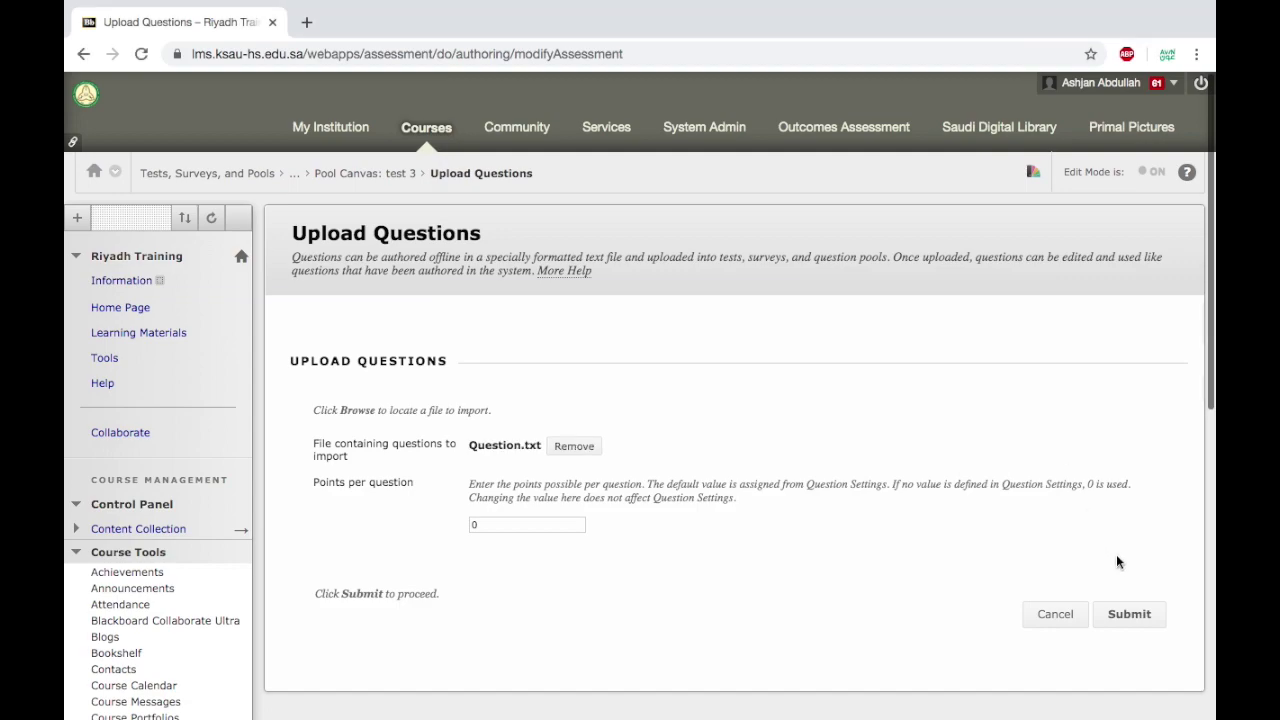
pyautogui.click(1135, 614)
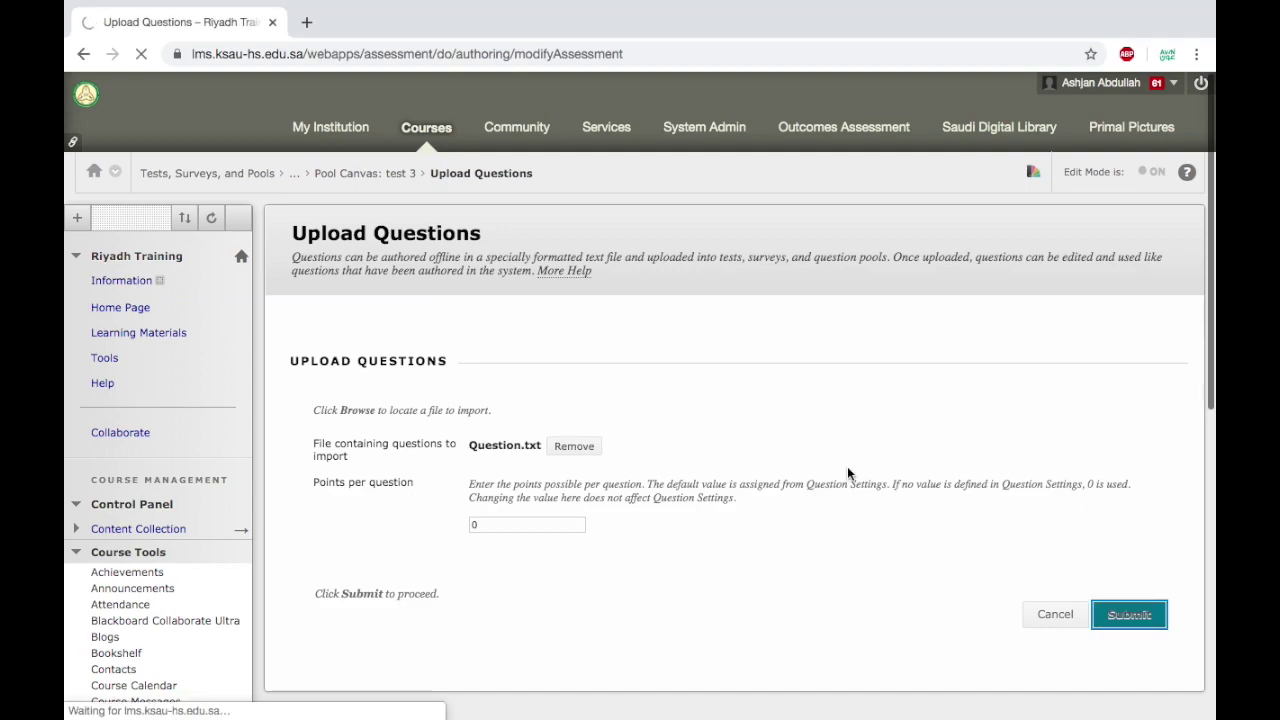
# Set the nose-cartilage question's default points to 10.
pyautogui.scroll(-4, 800, 462)
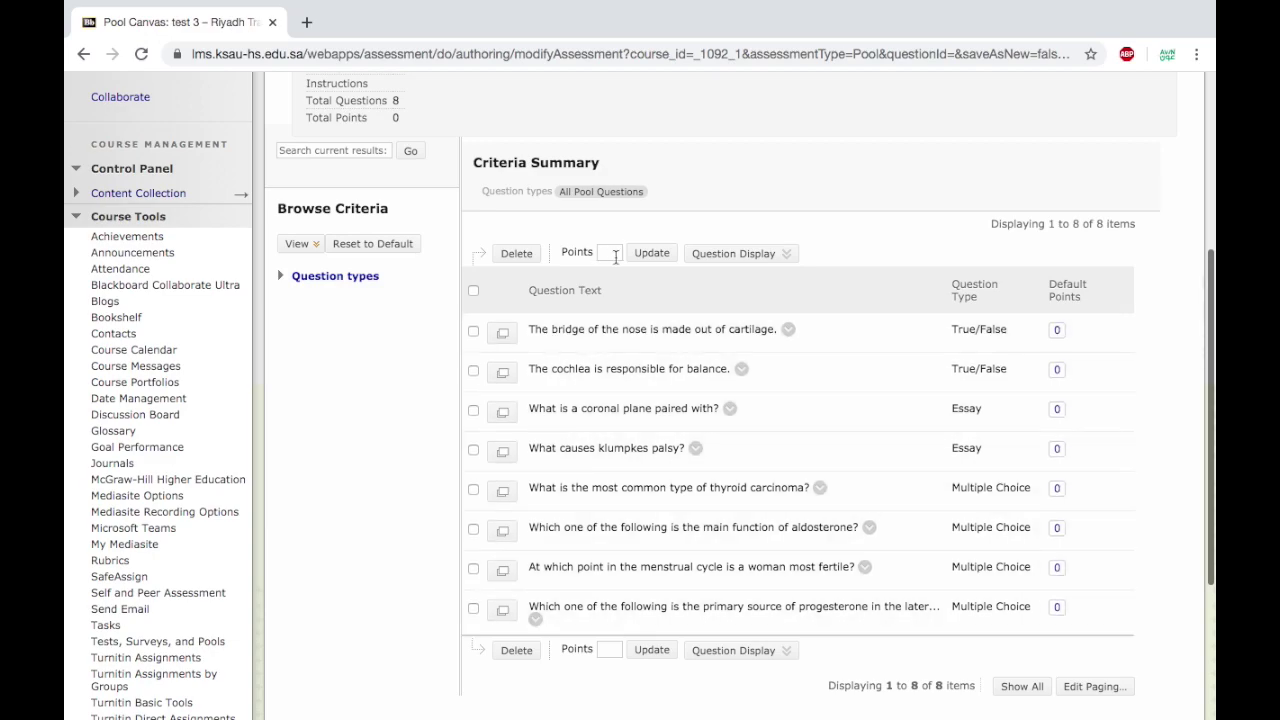
pyautogui.click(1058, 330)
pyautogui.write('10')
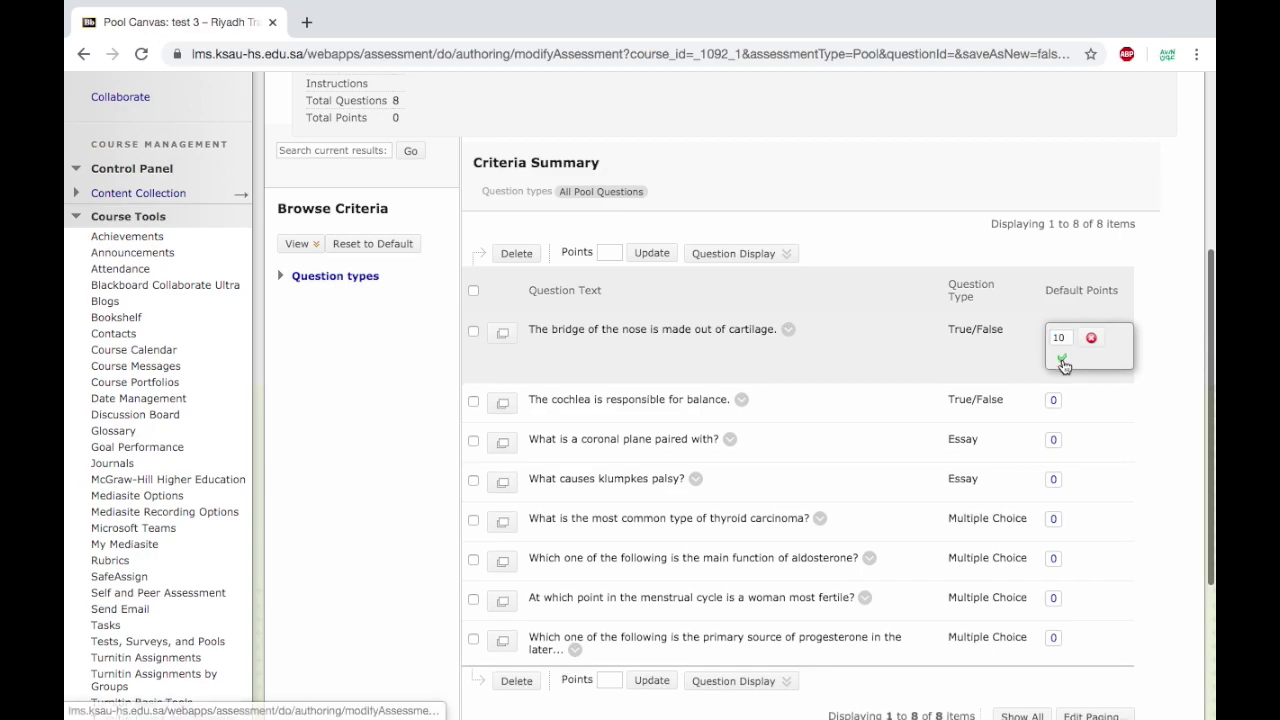
pyautogui.click(1061, 357)
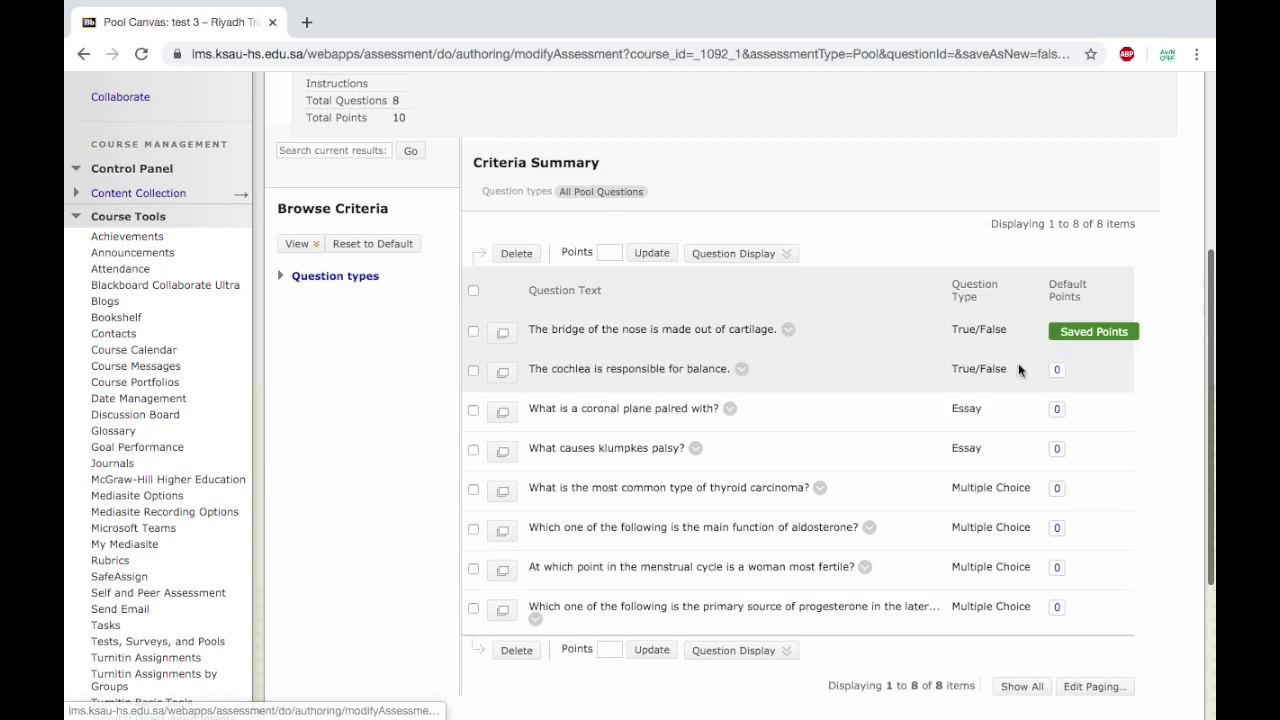
# Give the coronal-plane, Klumpkes palsy and thyroid carcinoma questions 5 points each.
pyautogui.click(609, 255)
pyautogui.click(610, 287)
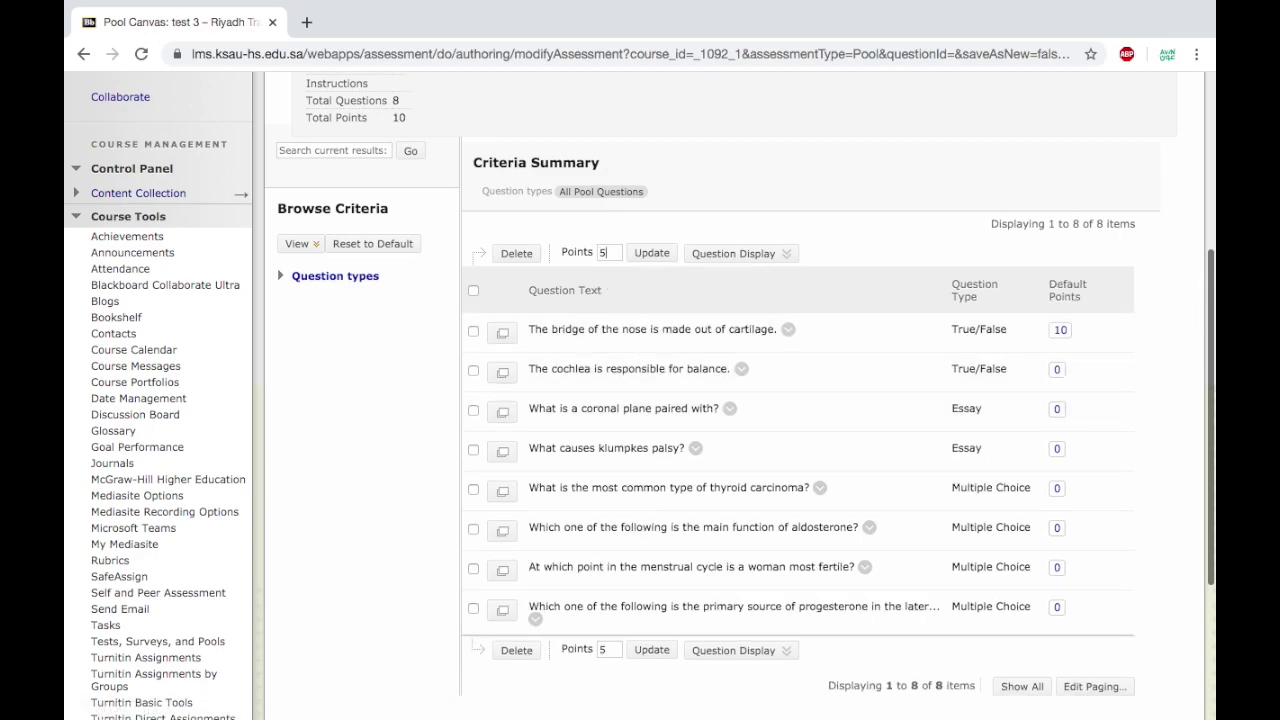
pyautogui.click(473, 410)
pyautogui.click(473, 450)
pyautogui.click(473, 490)
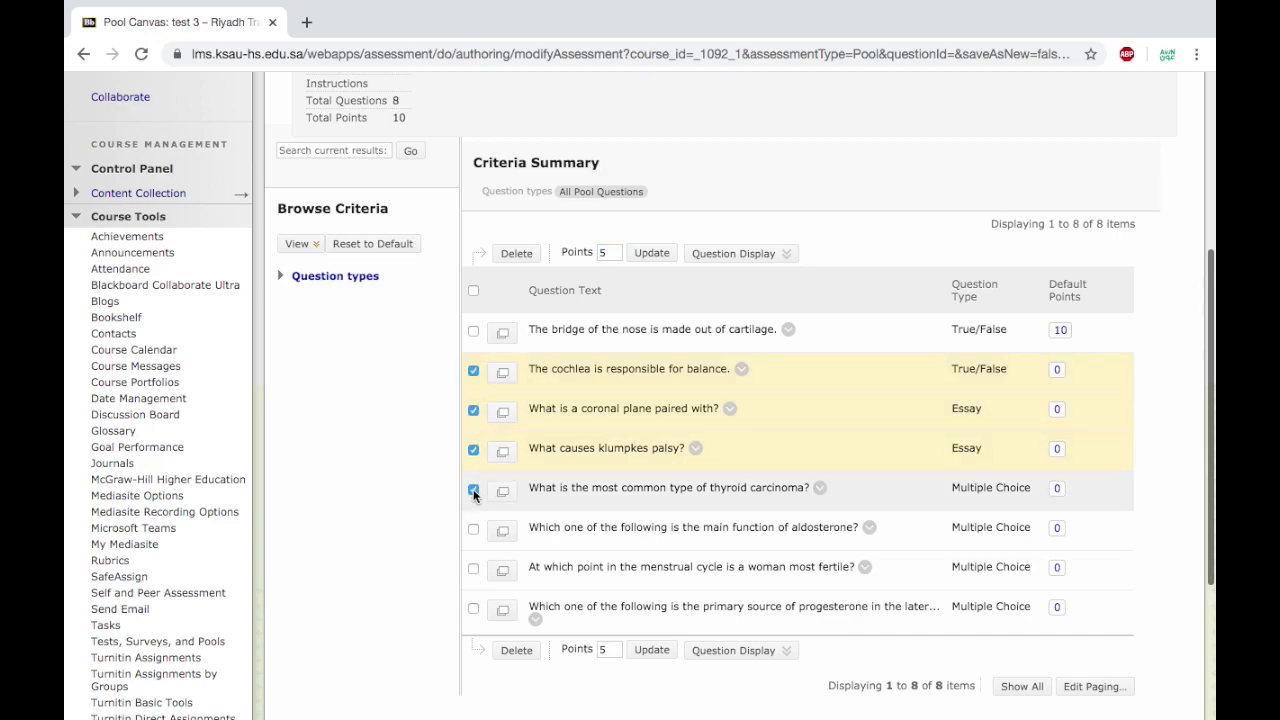
pyautogui.click(651, 253)
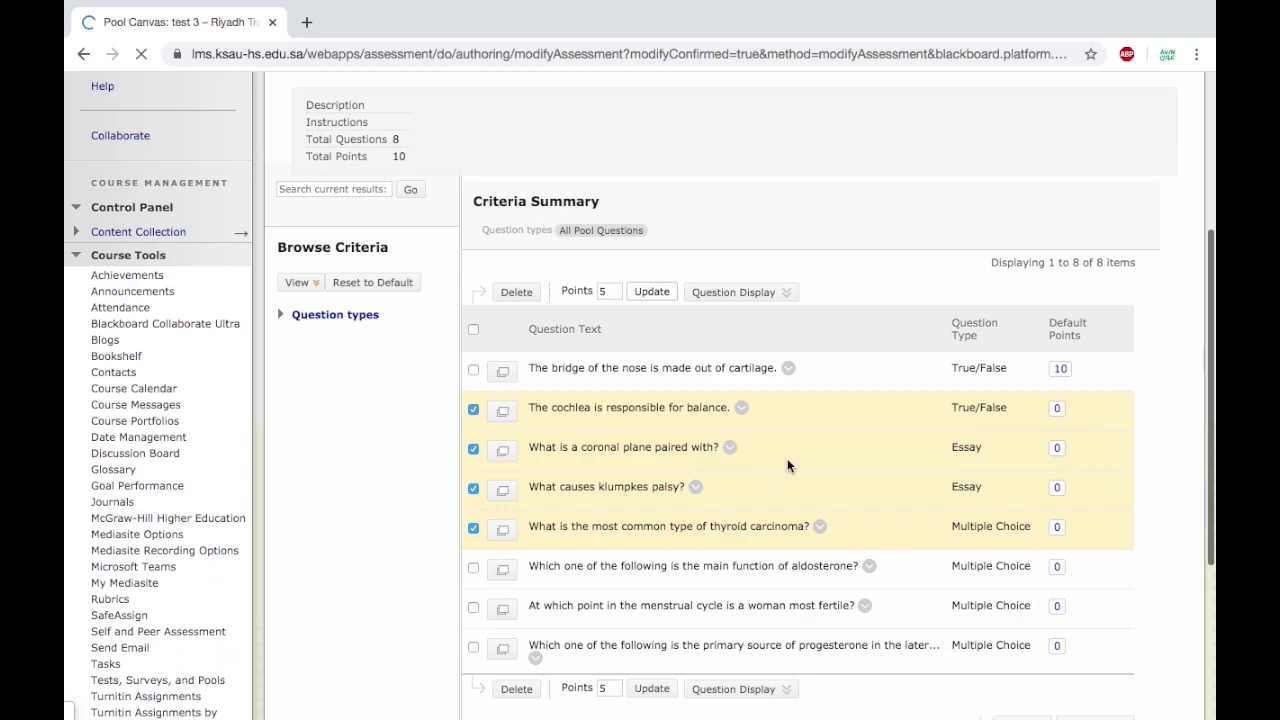
pyautogui.scroll(-2, 787, 458)
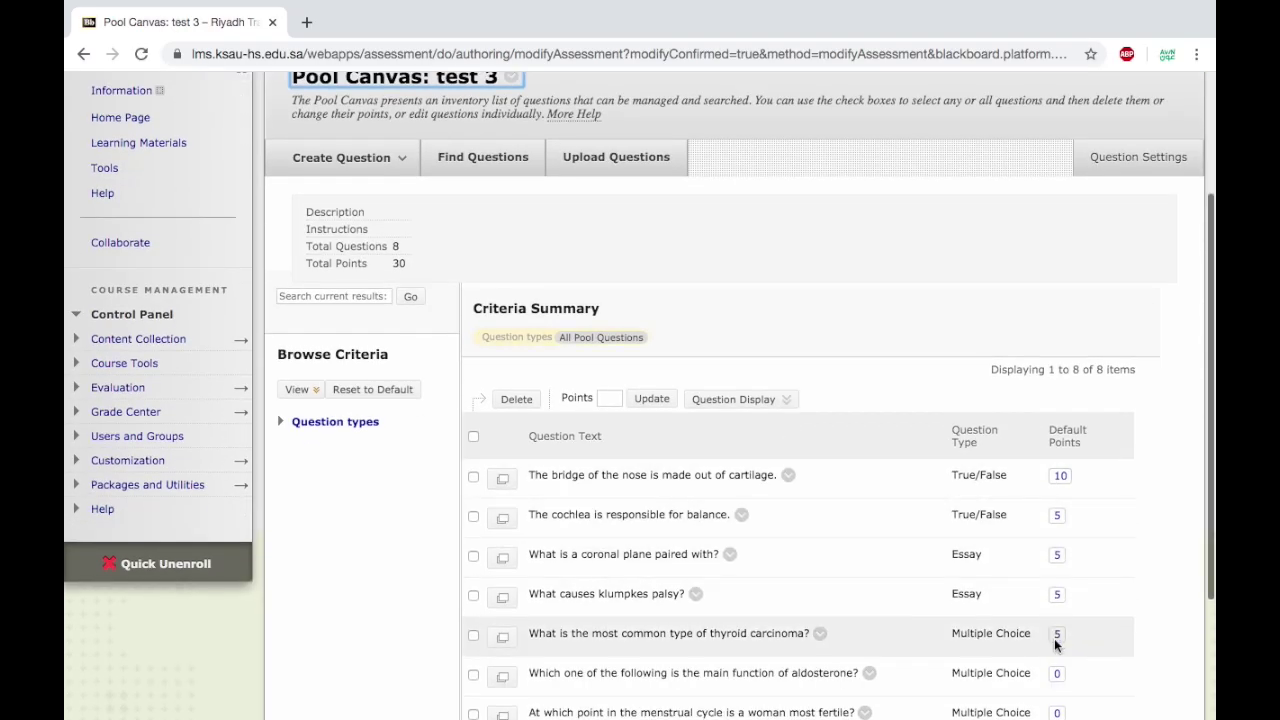
pyautogui.scroll(-2, 1054, 641)
pyautogui.scroll(1, 1054, 641)
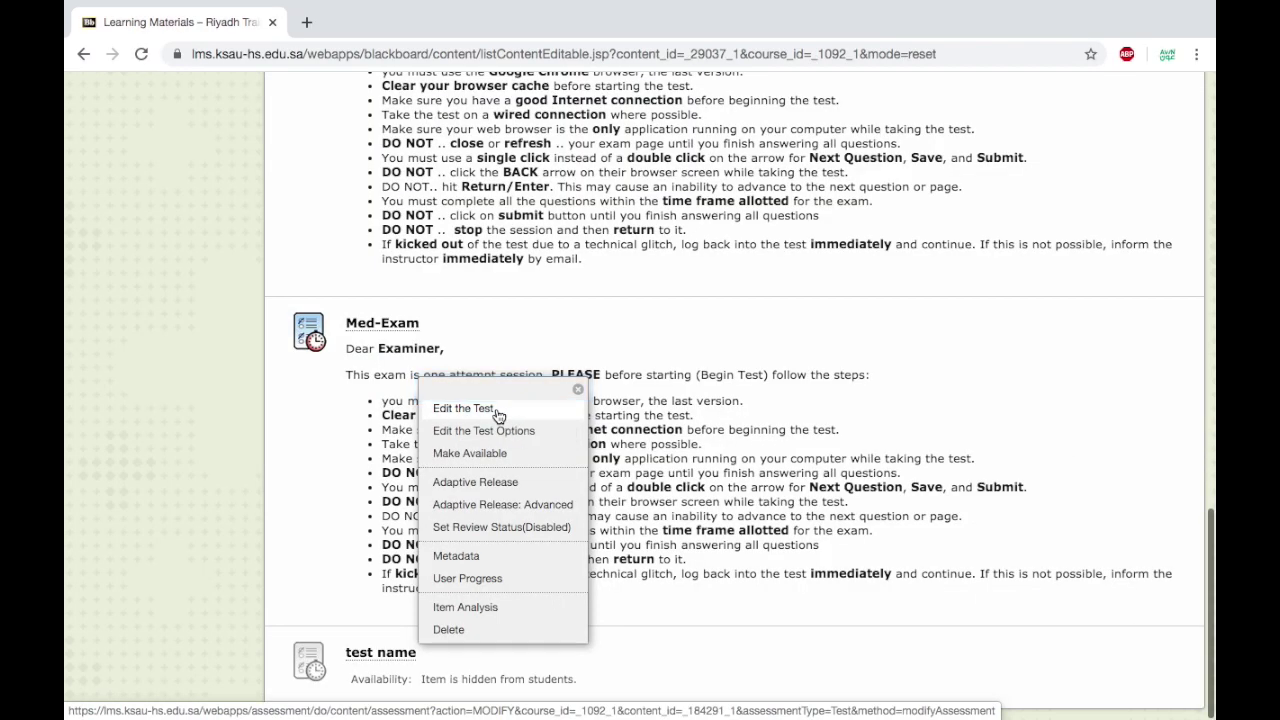
pyautogui.click(495, 406)
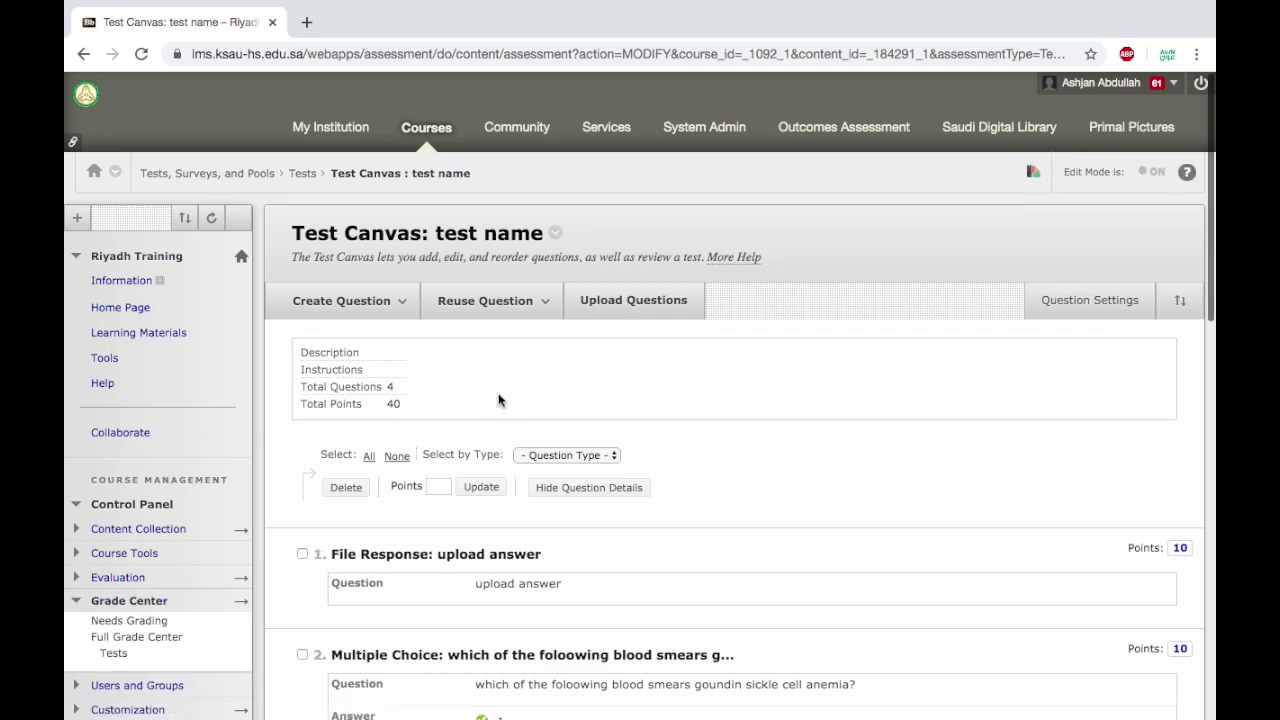
# Use Find Questions to list the questions in the test 3 pool.
pyautogui.scroll(-2, 350, 505)
pyautogui.scroll(2, 350, 500)
pyautogui.click(488, 302)
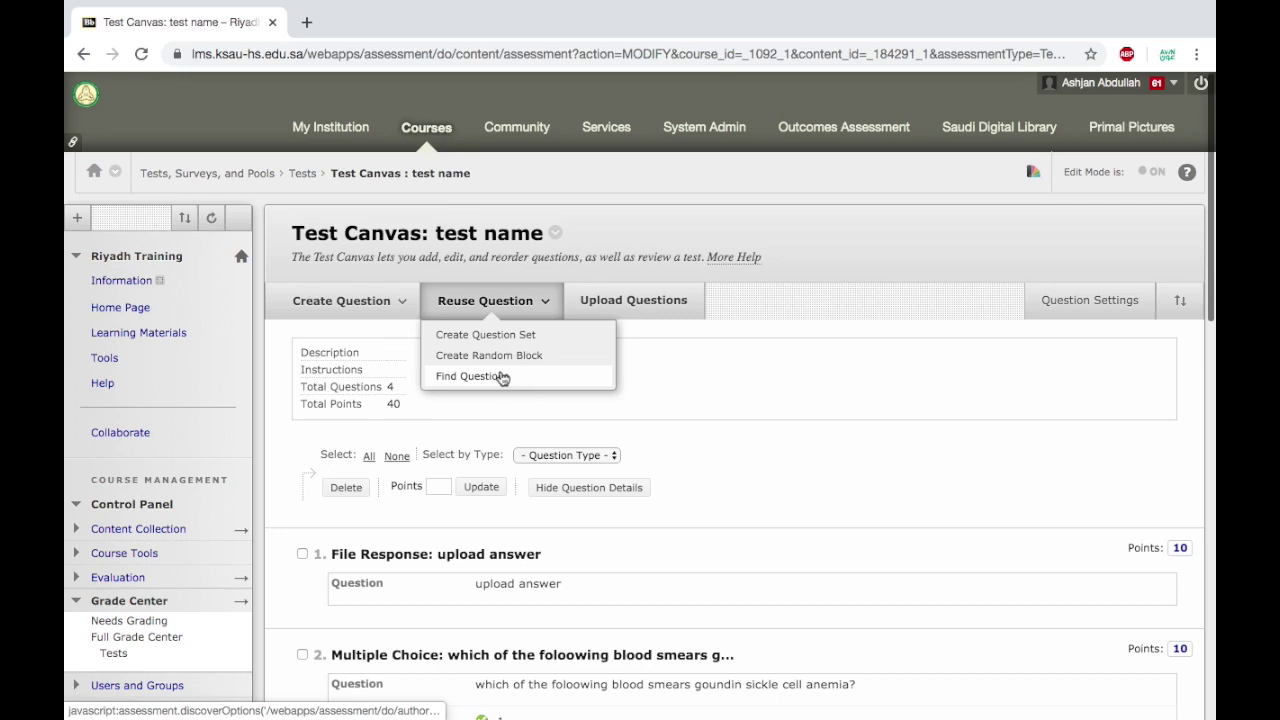
pyautogui.click(507, 380)
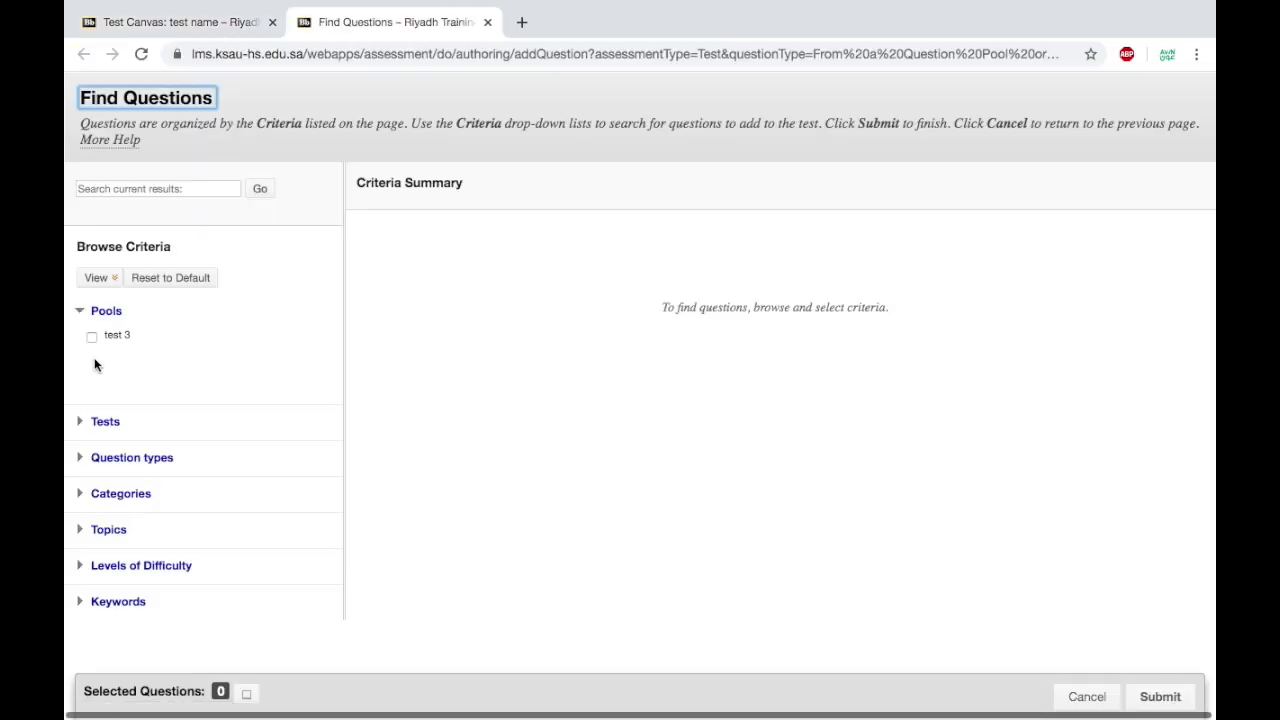
pyautogui.click(84, 493)
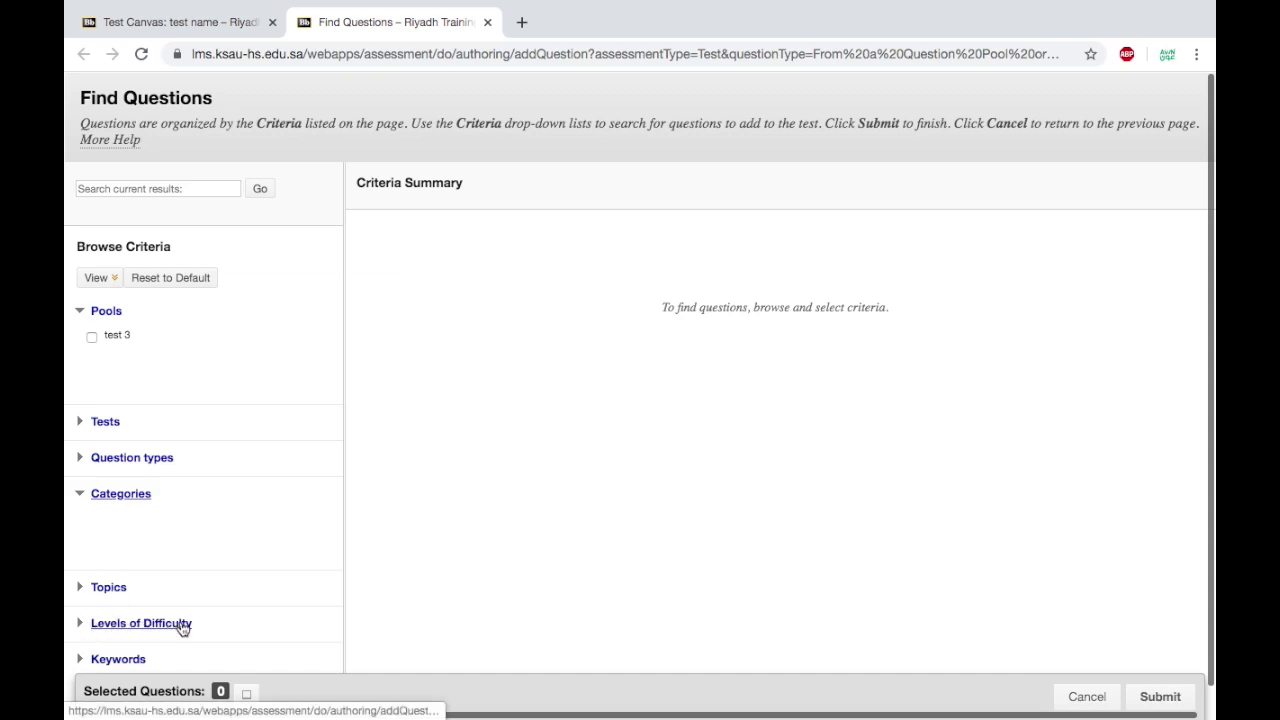
pyautogui.click(80, 496)
pyautogui.click(80, 497)
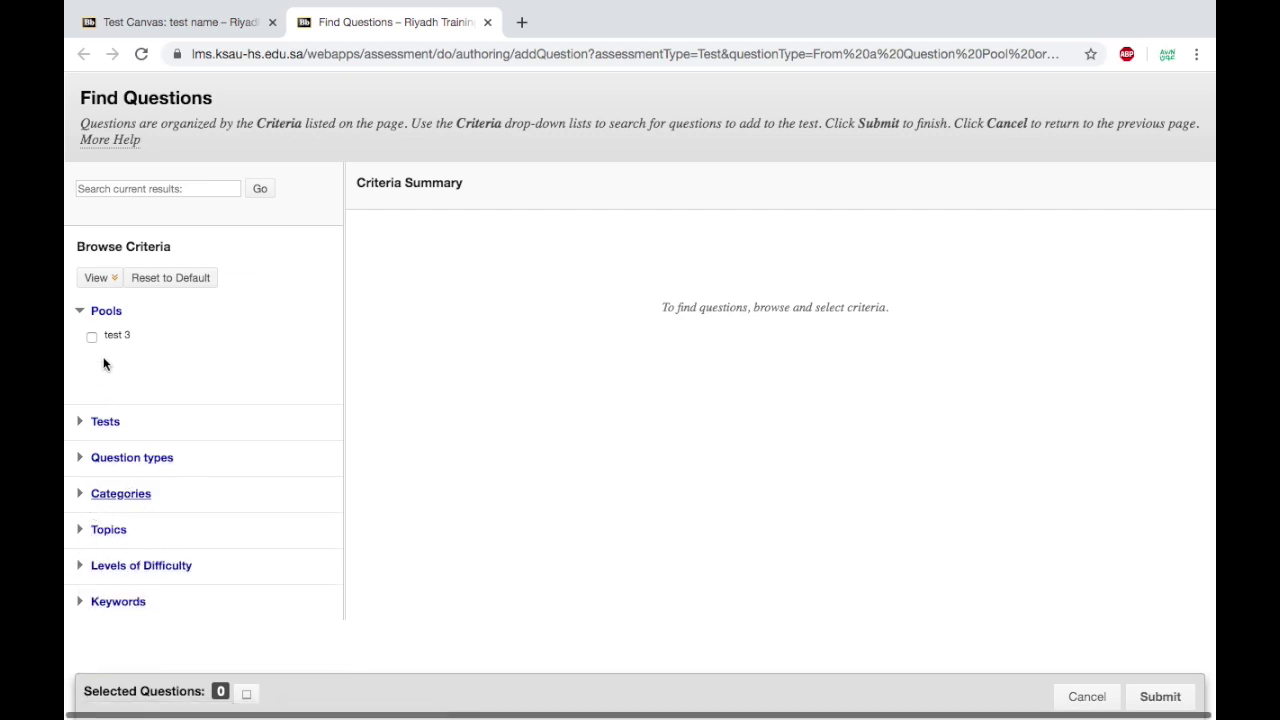
pyautogui.click(81, 424)
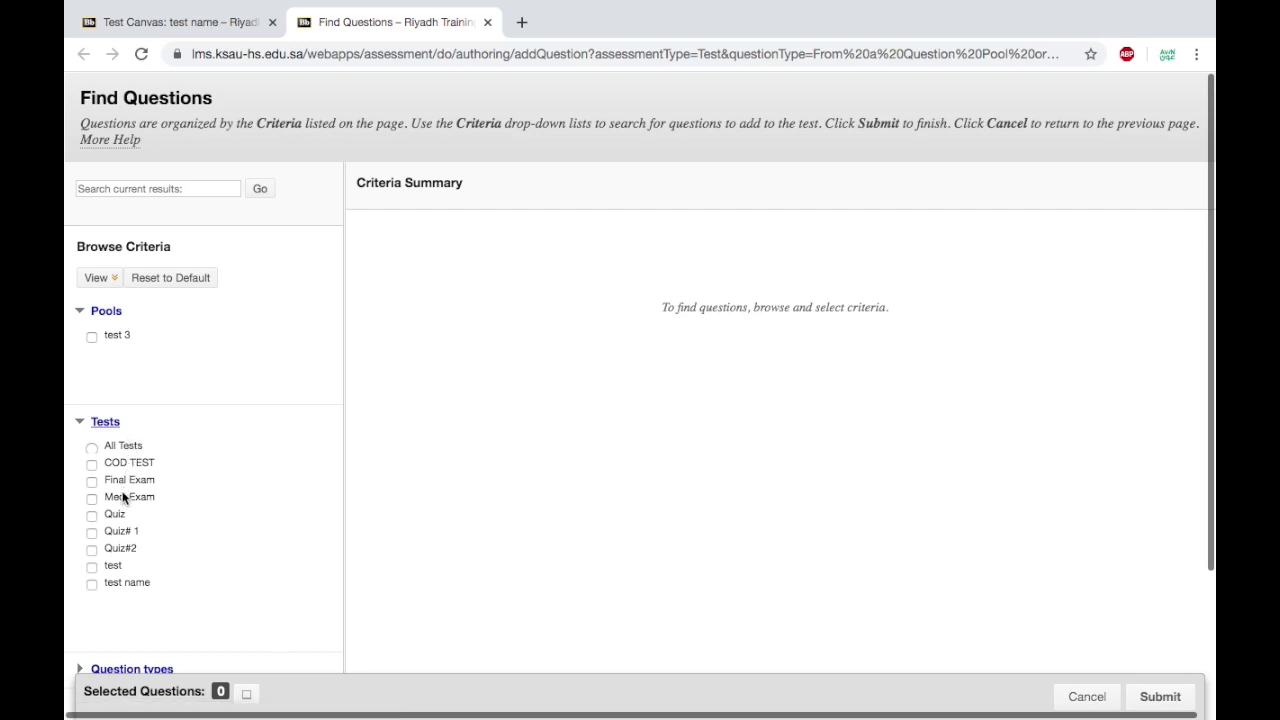
pyautogui.click(82, 424)
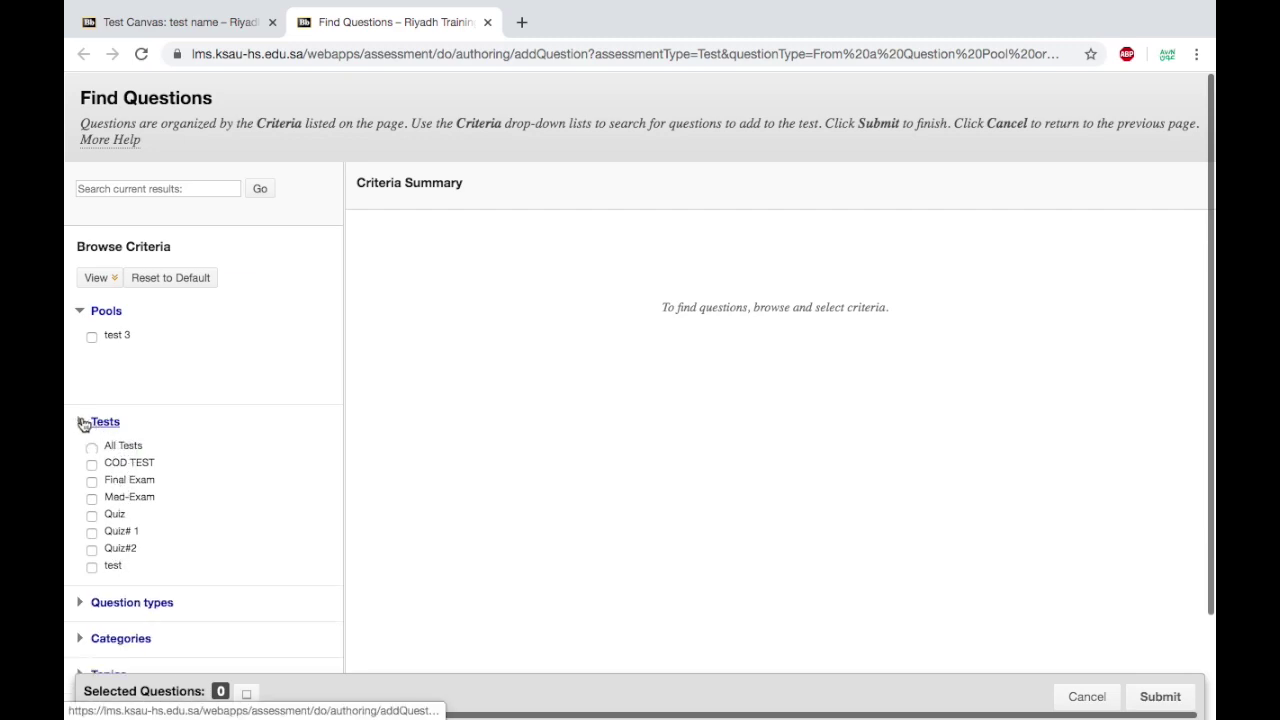
pyautogui.click(91, 338)
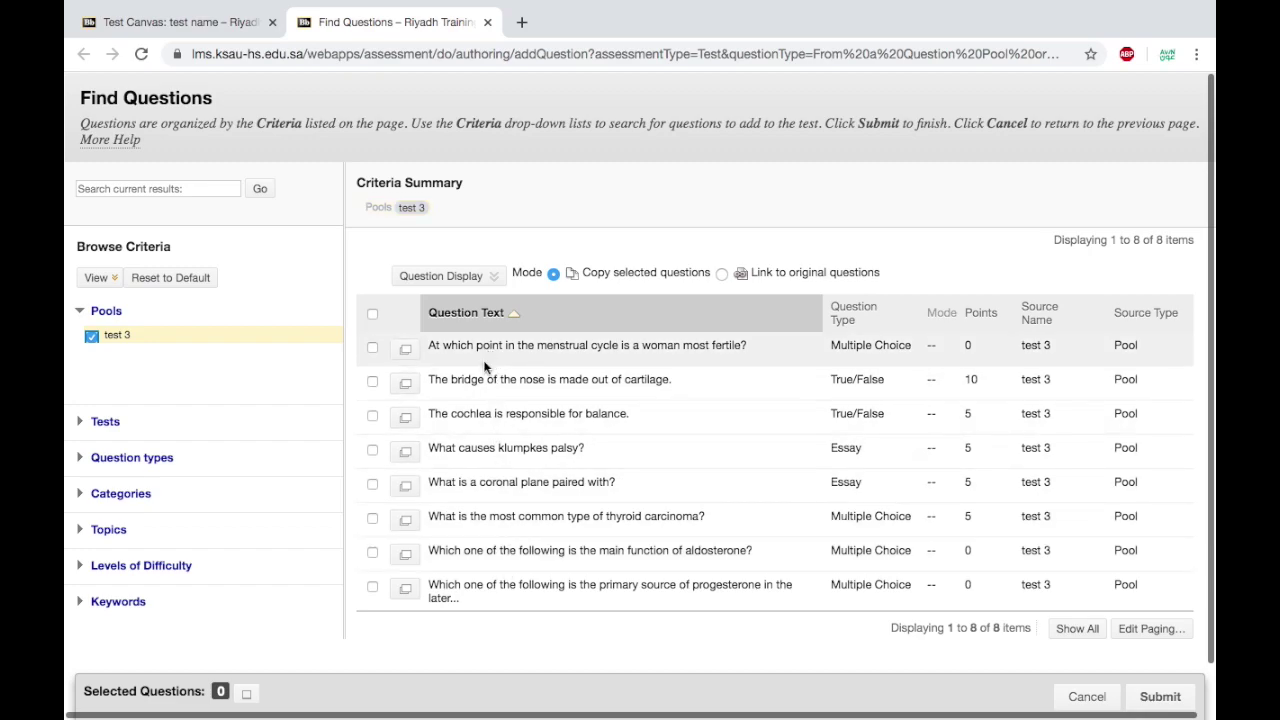
# Add the menstrual cycle, bridge of the nose and cochlea questions to the test.
pyautogui.click(371, 347)
pyautogui.click(371, 381)
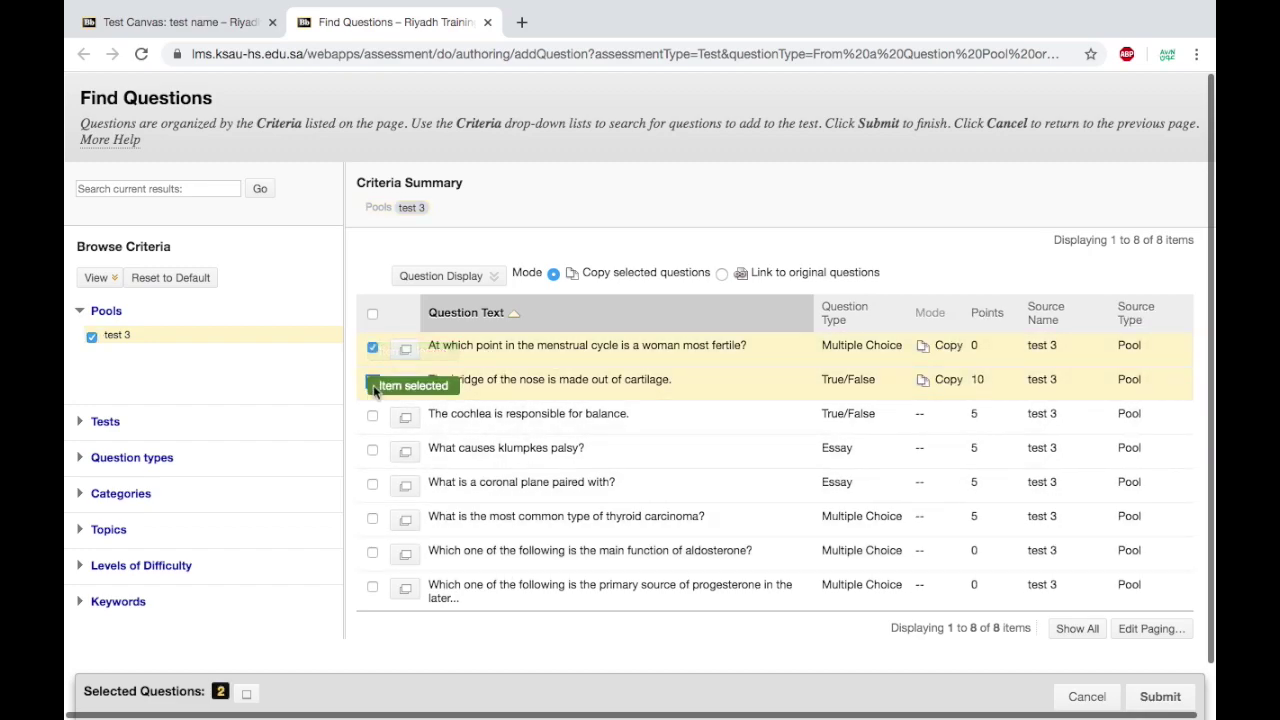
pyautogui.click(371, 416)
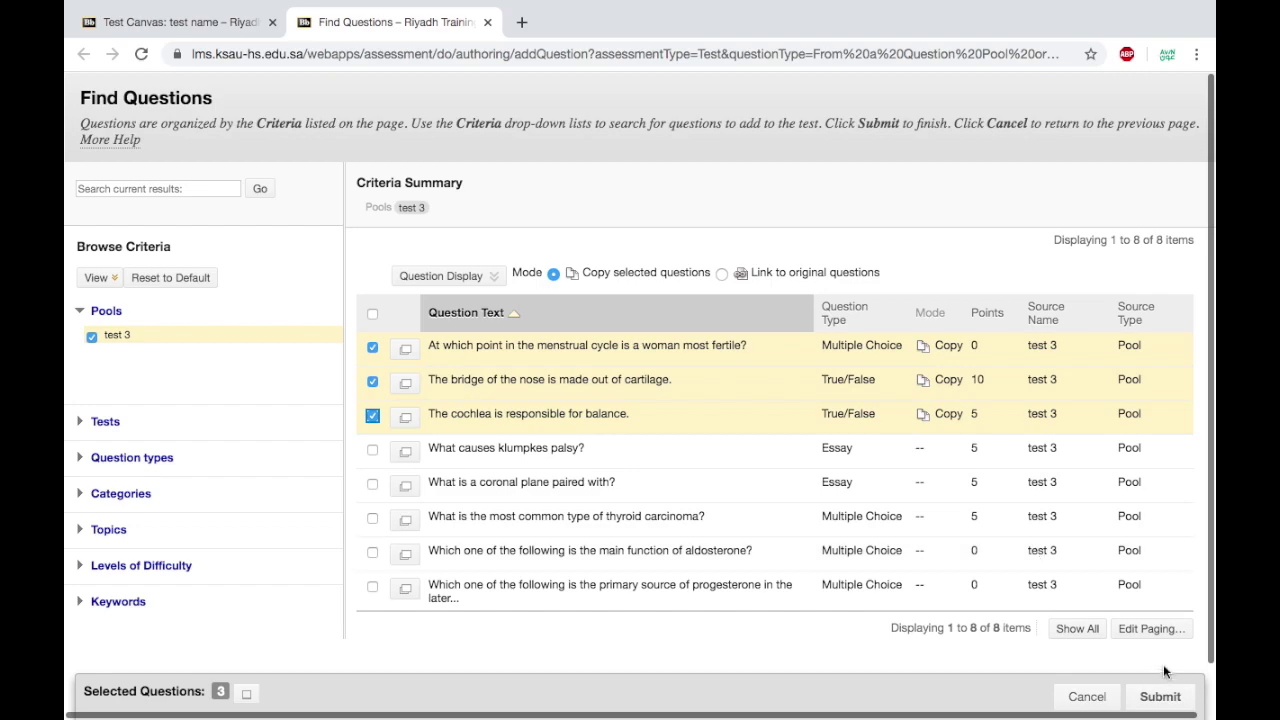
pyautogui.click(1165, 698)
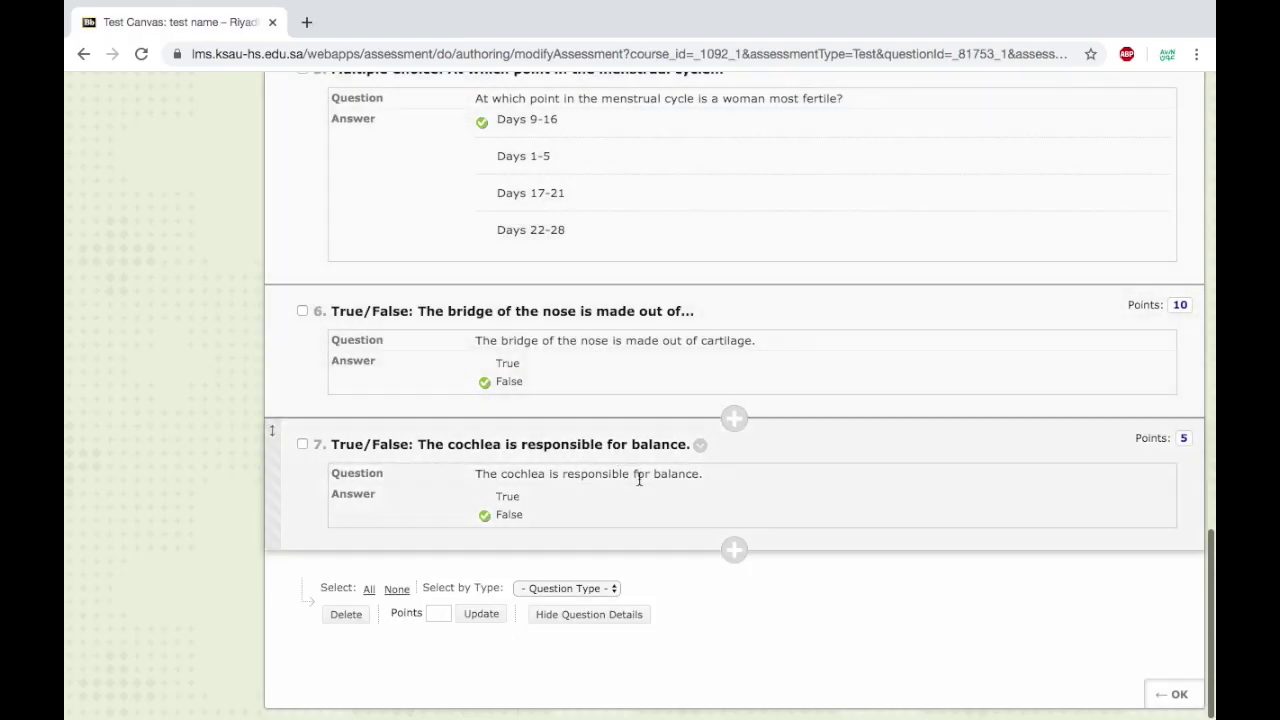
# Append '??' to the cochlea True/False question text and save the edit.
pyautogui.click(700, 450)
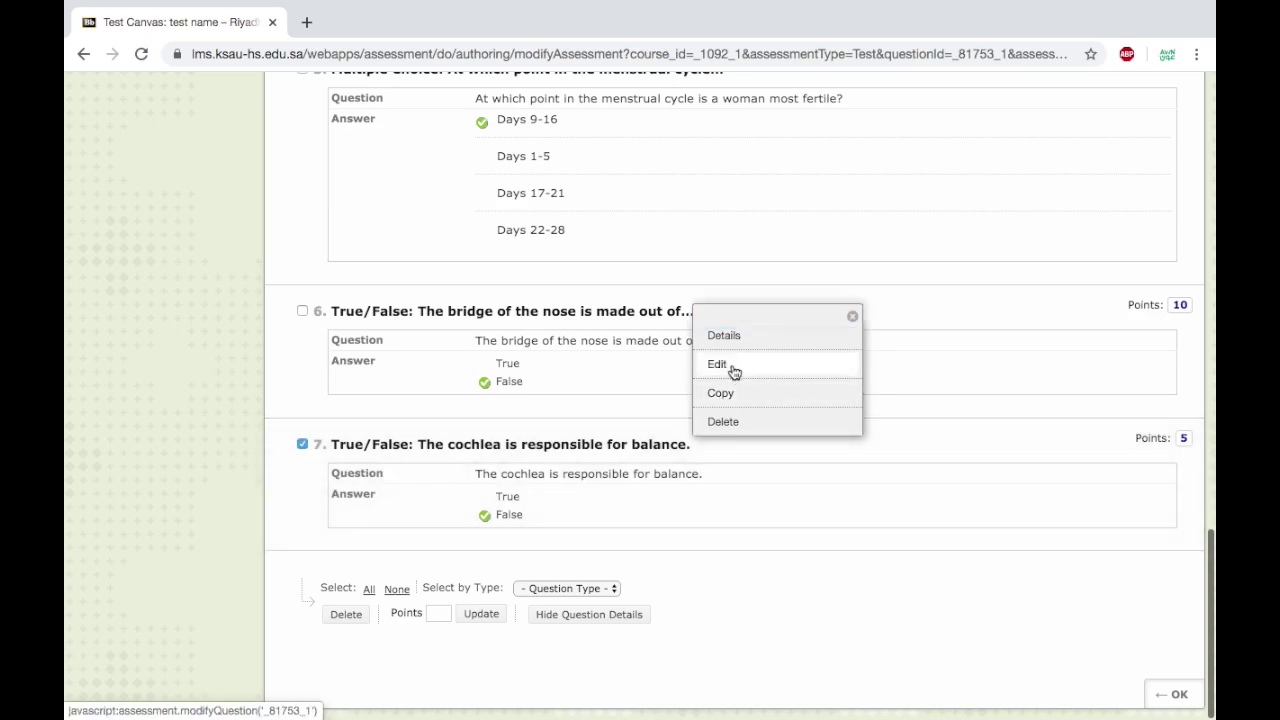
pyautogui.click(731, 370)
pyautogui.scroll(-3, 551, 443)
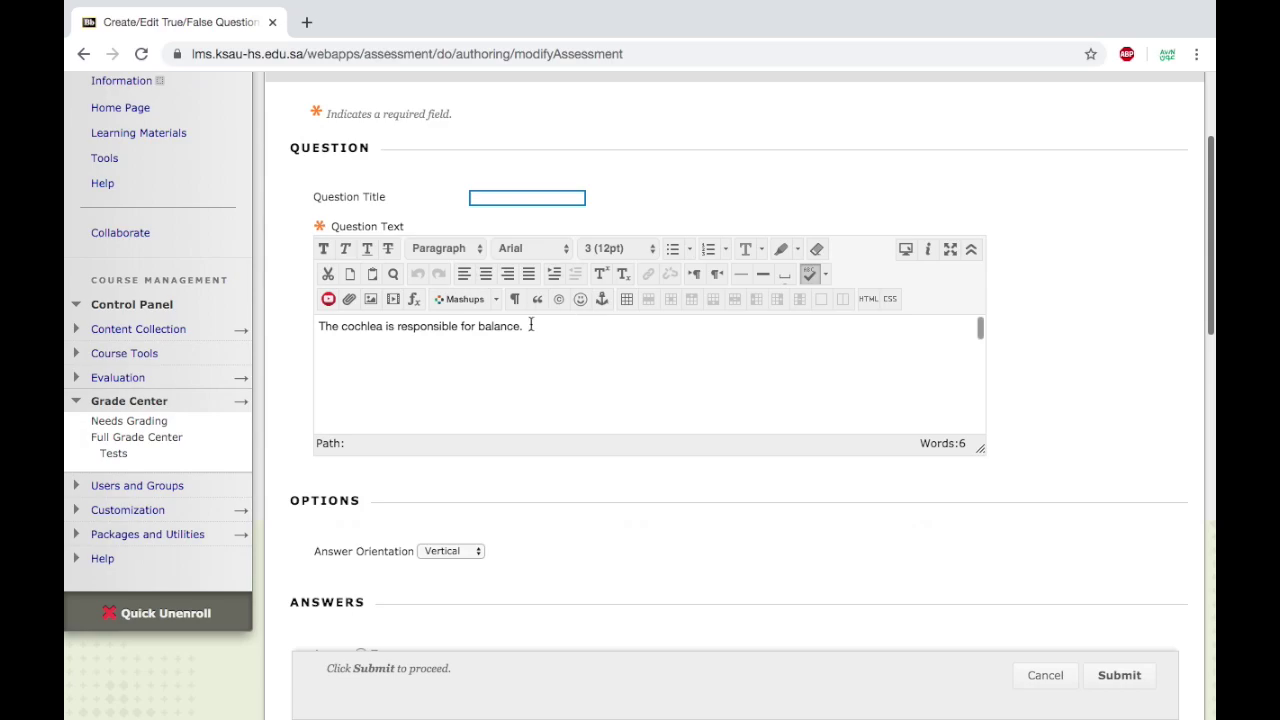
pyautogui.click(522, 330)
pyautogui.write('??')
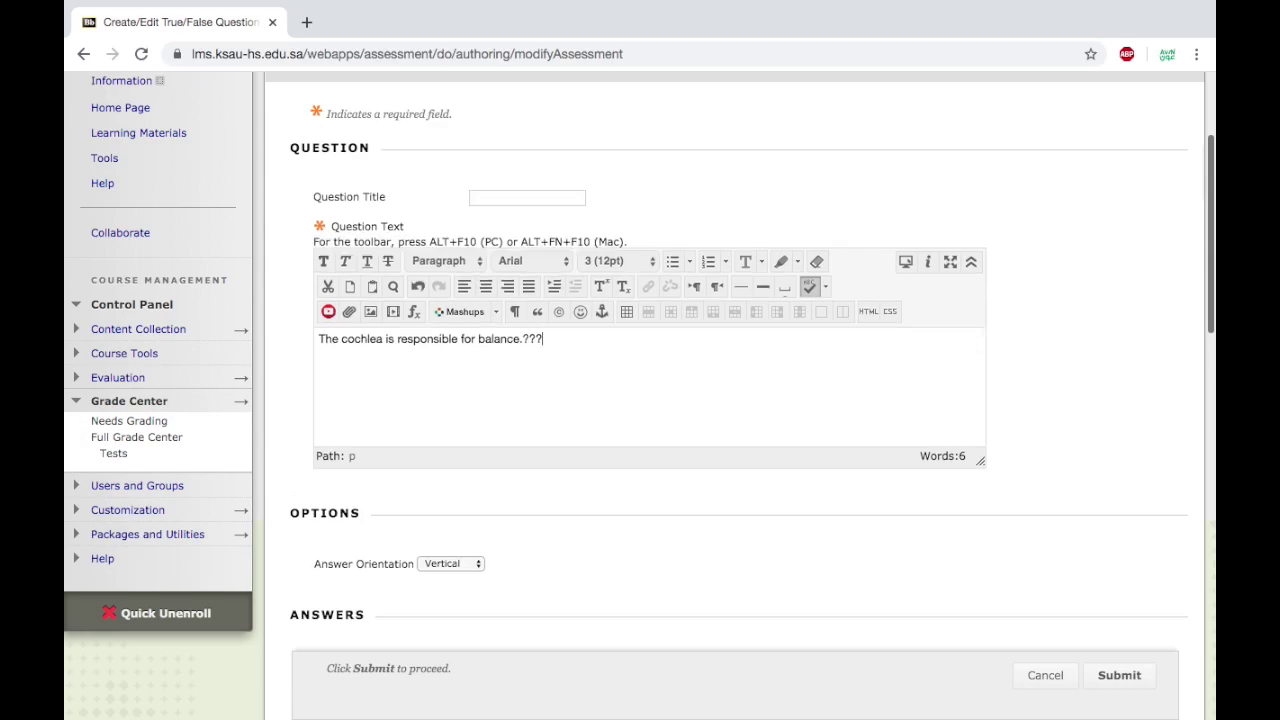
pyautogui.scroll(-1, 1000, 560)
pyautogui.click(1129, 674)
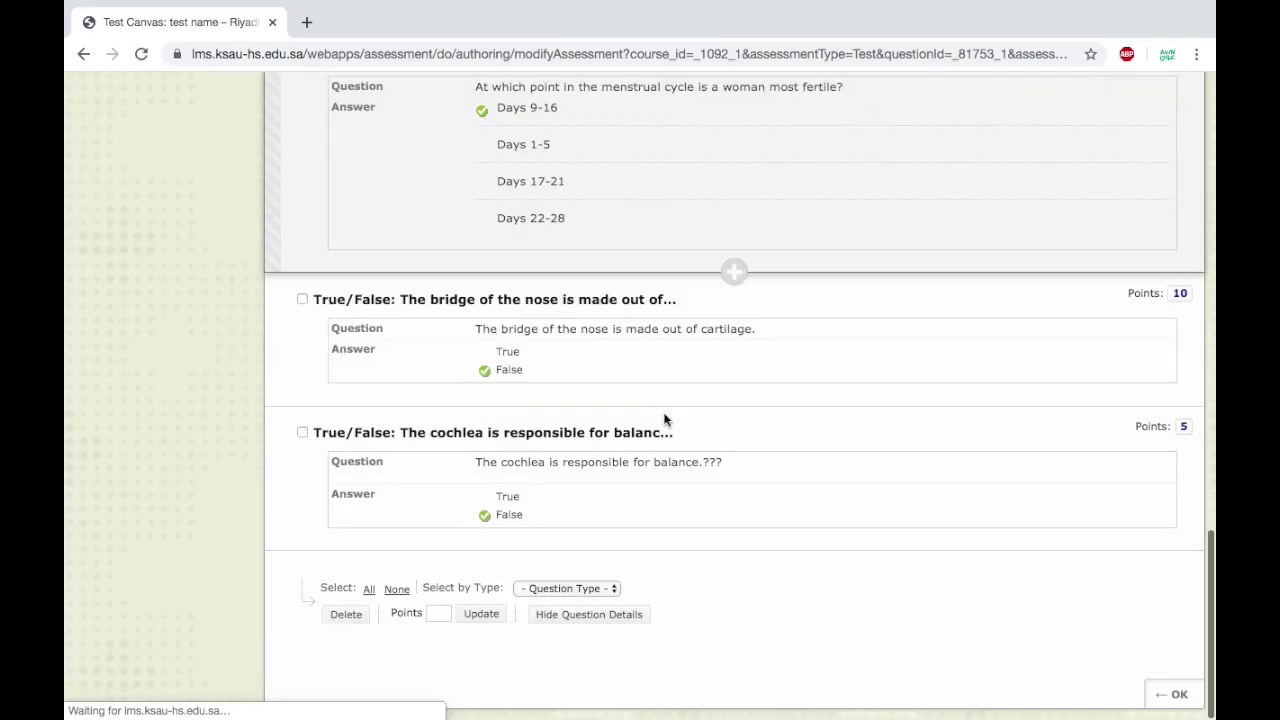
pyautogui.scroll(6, 660, 417)
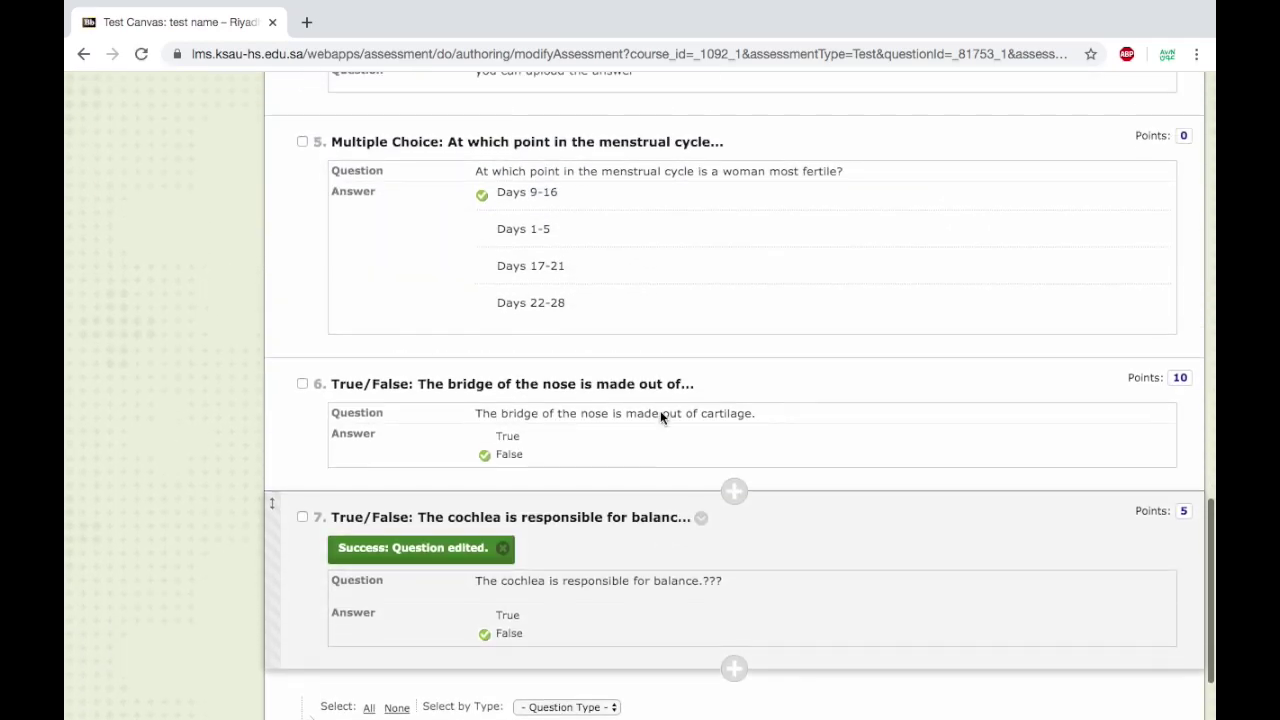
pyautogui.scroll(-3, 660, 417)
pyautogui.scroll(-3, 660, 417)
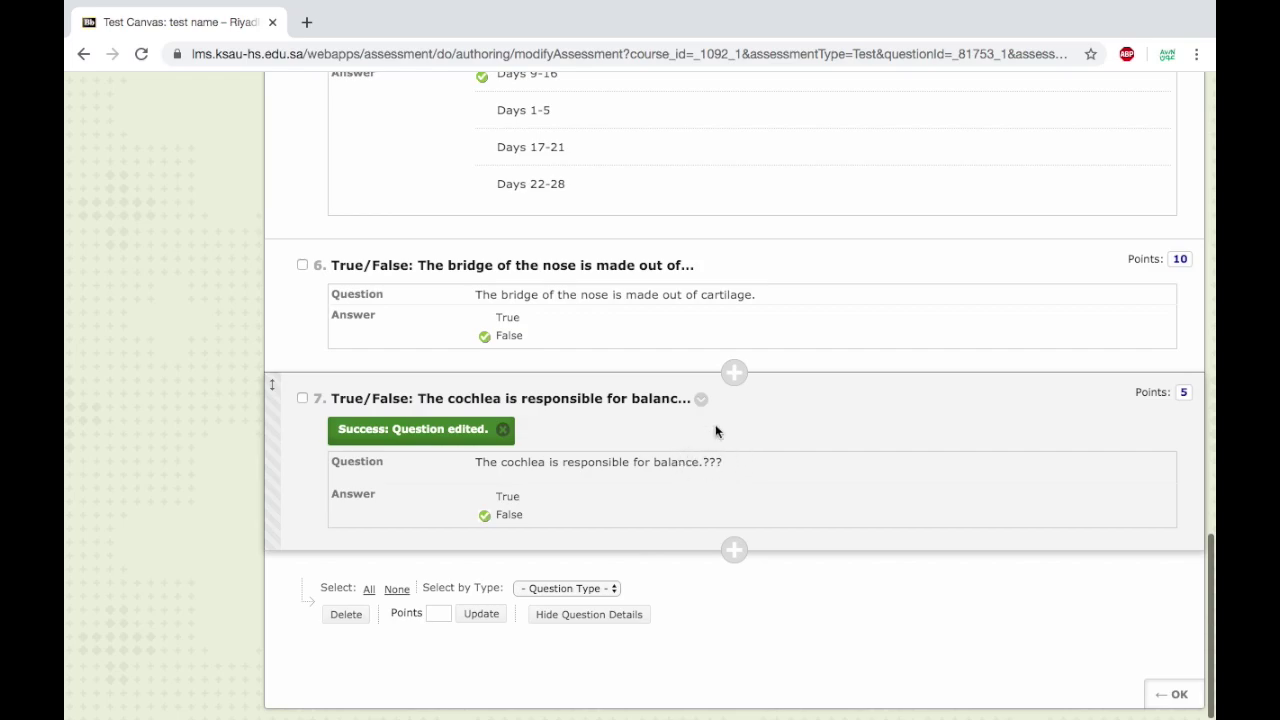
pyautogui.scroll(15, 723, 424)
# Browse the test 3 pool in Find Questions, then return to the test canvas.
pyautogui.click(513, 302)
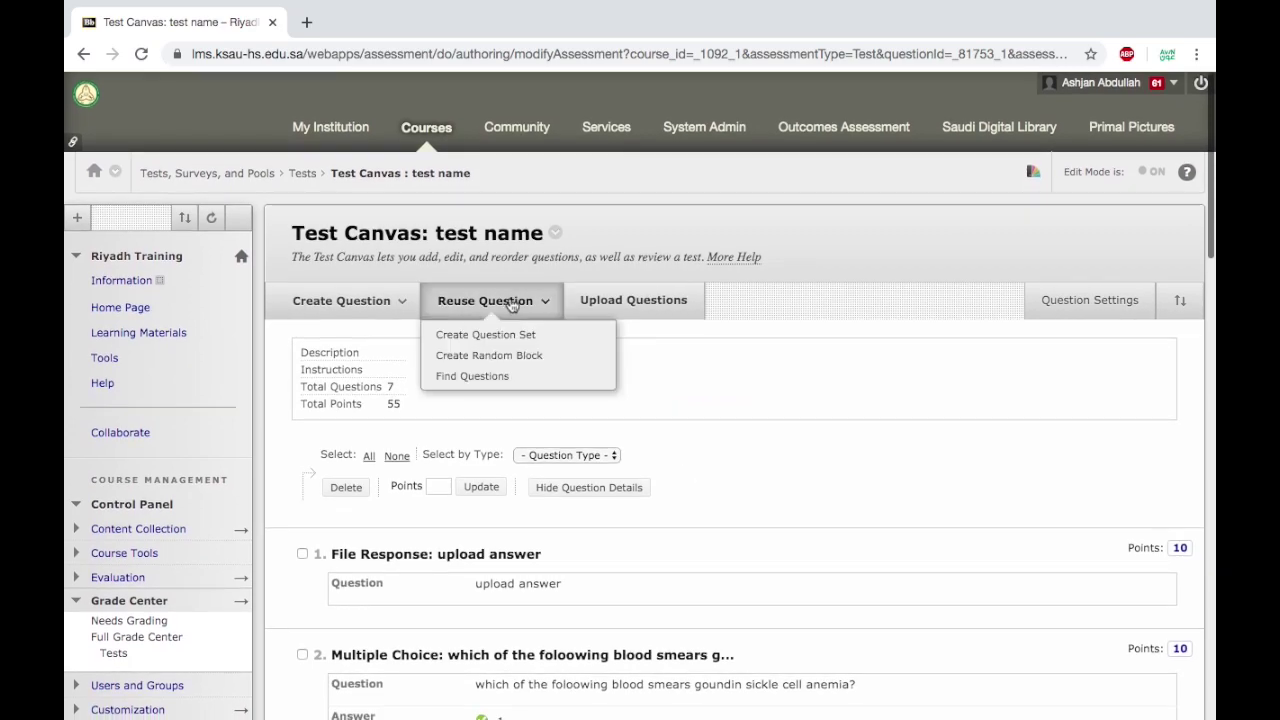
pyautogui.click(500, 375)
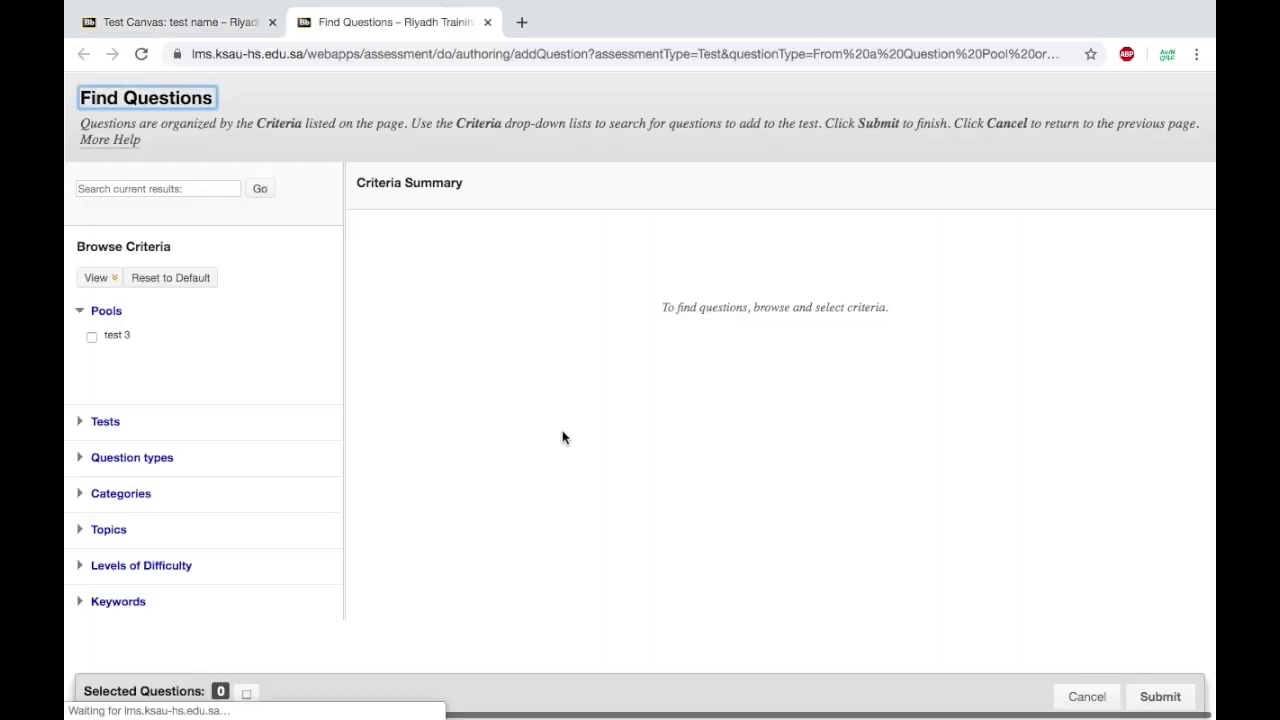
pyautogui.click(91, 337)
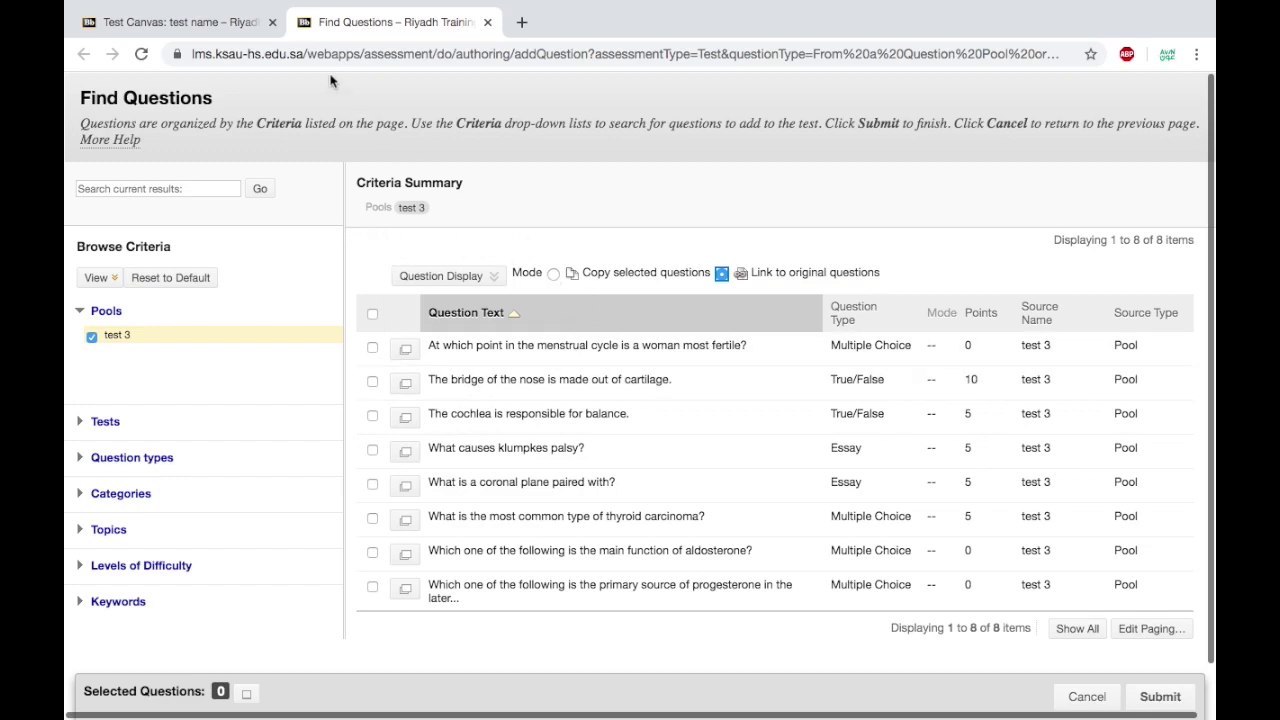
pyautogui.click(228, 28)
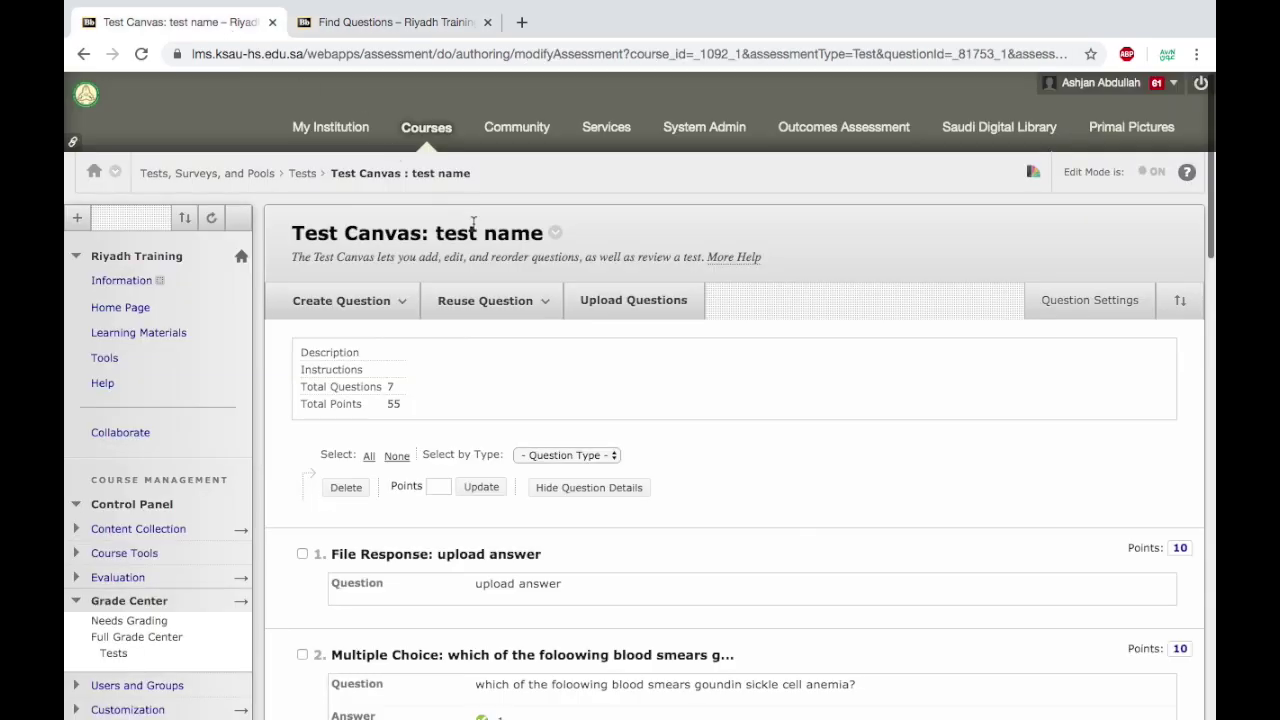
pyautogui.click(517, 306)
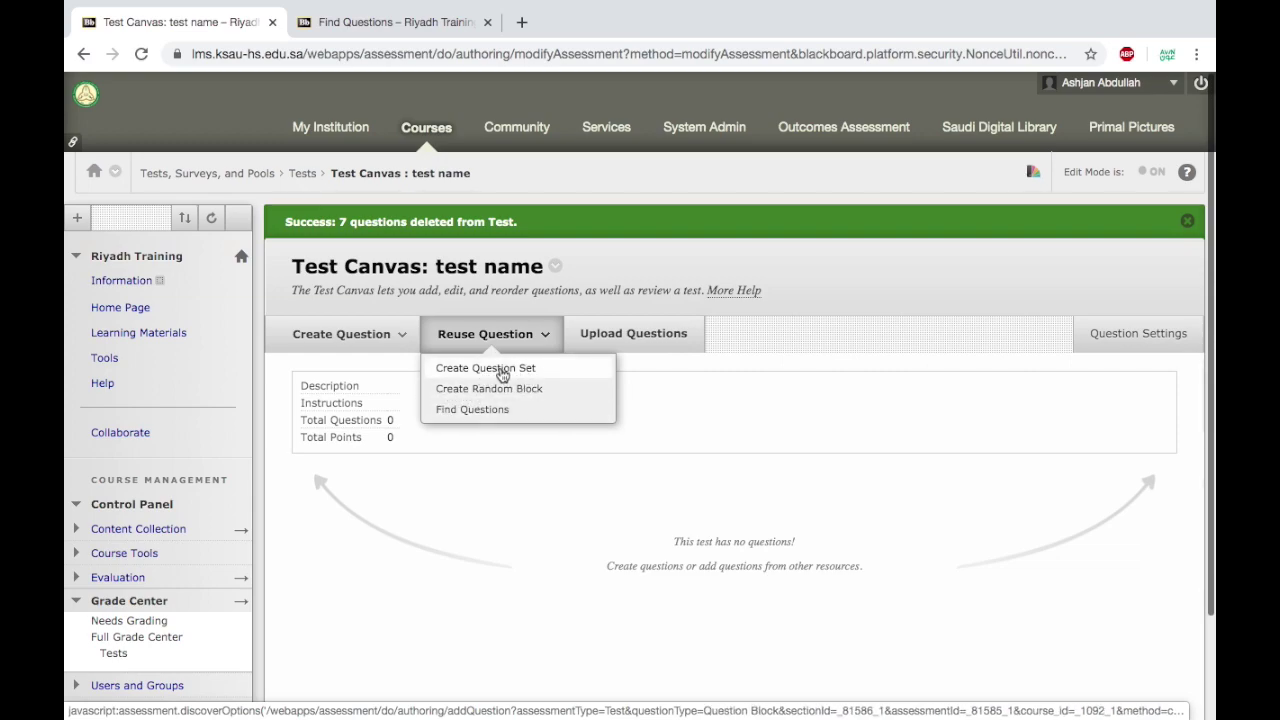
# Create a question set: menstrual cycle and nose from test 3, histology and Klumpkes palsy from Final Exam.
pyautogui.click(502, 372)
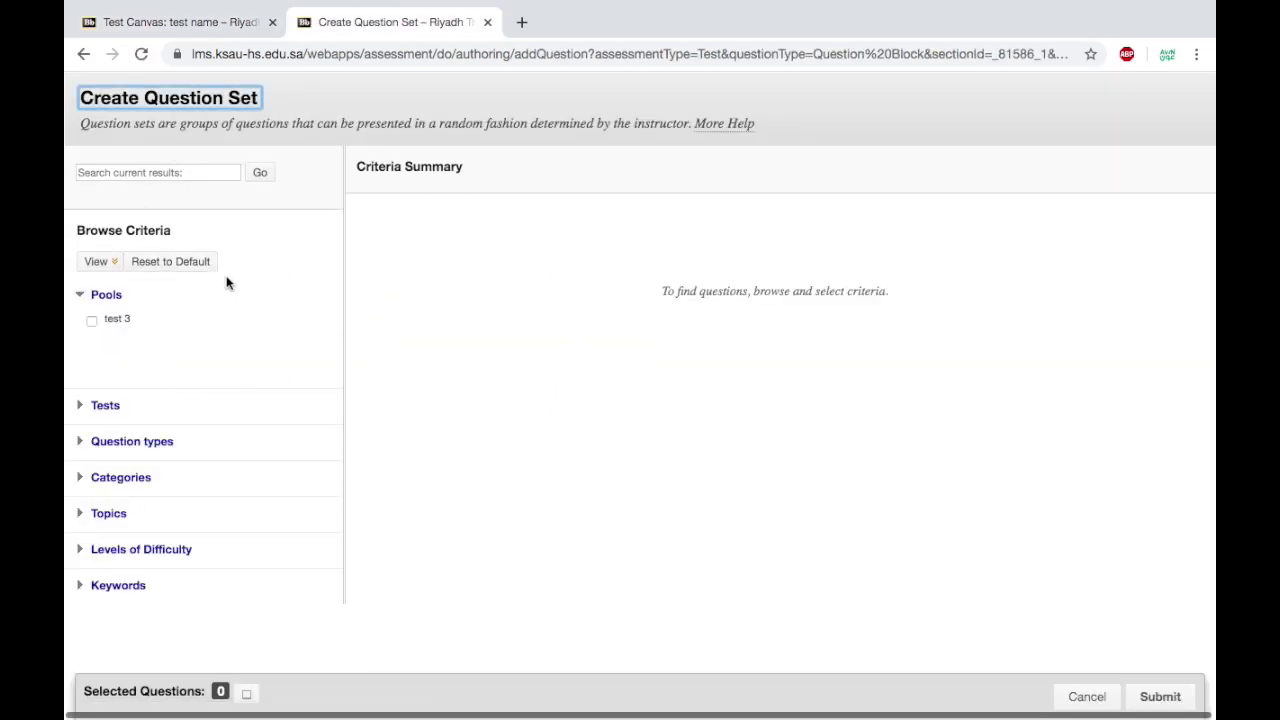
pyautogui.click(92, 322)
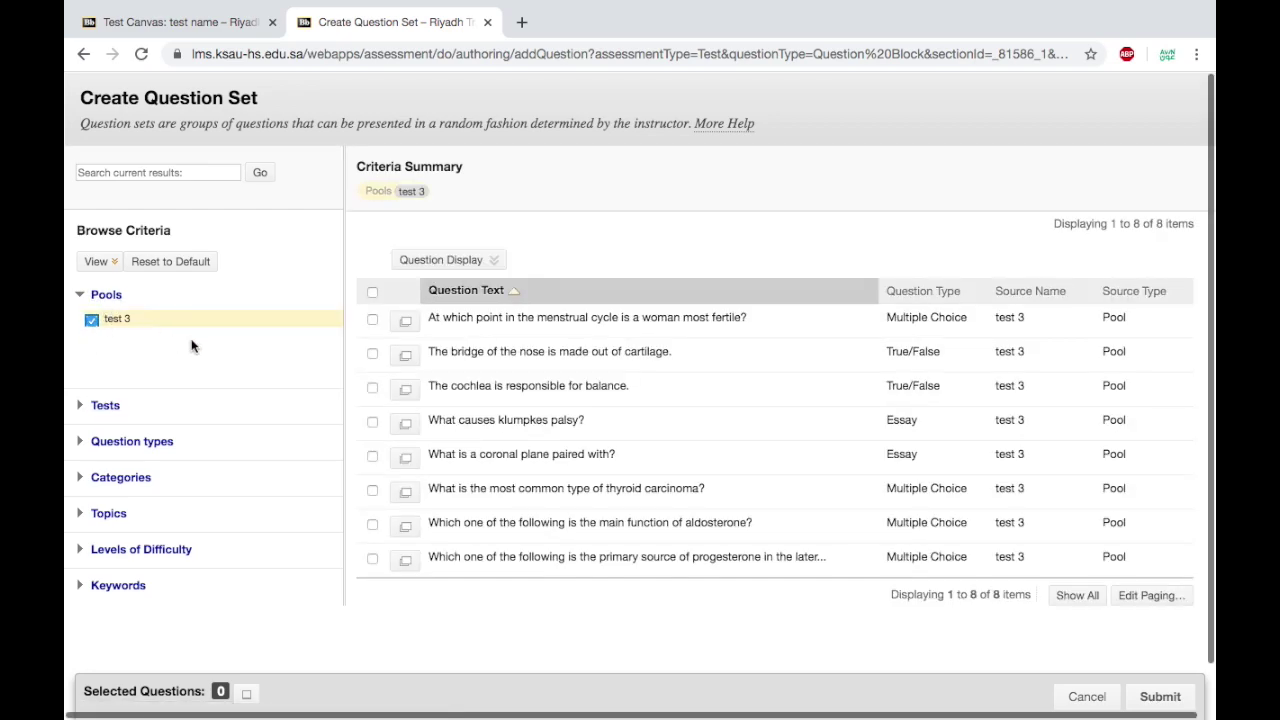
pyautogui.click(371, 318)
pyautogui.click(372, 351)
pyautogui.click(90, 414)
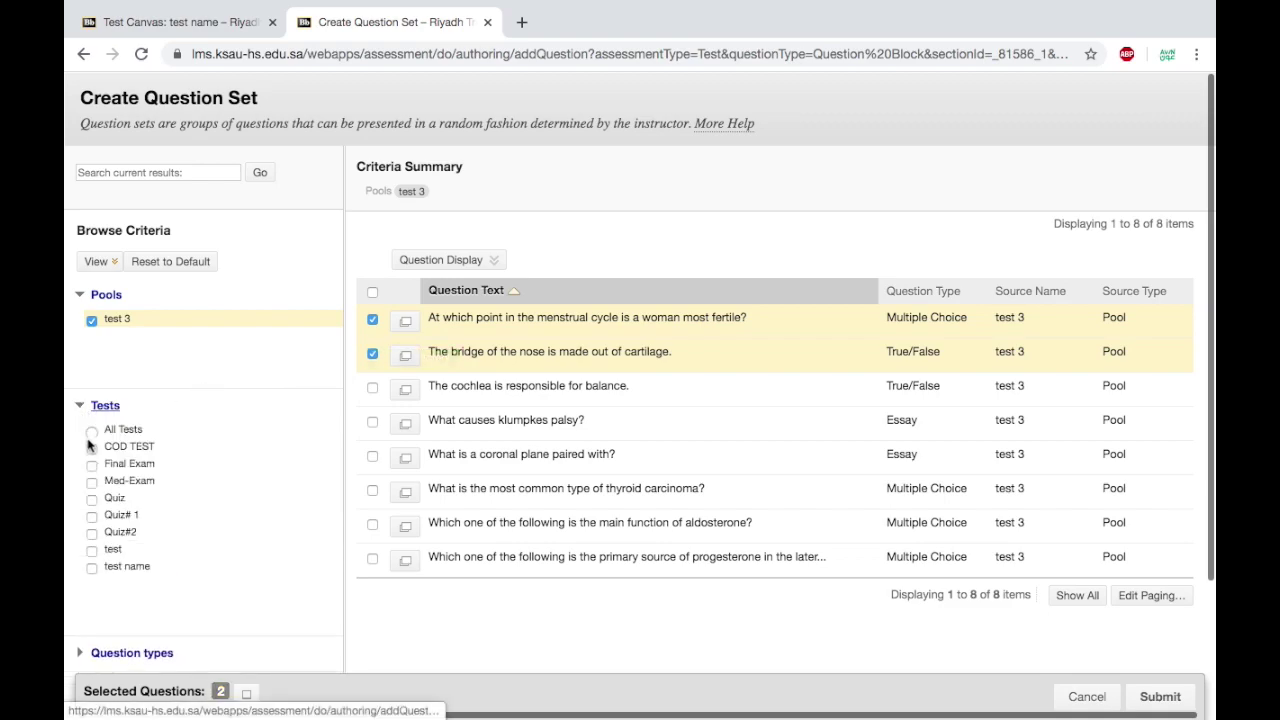
pyautogui.click(91, 463)
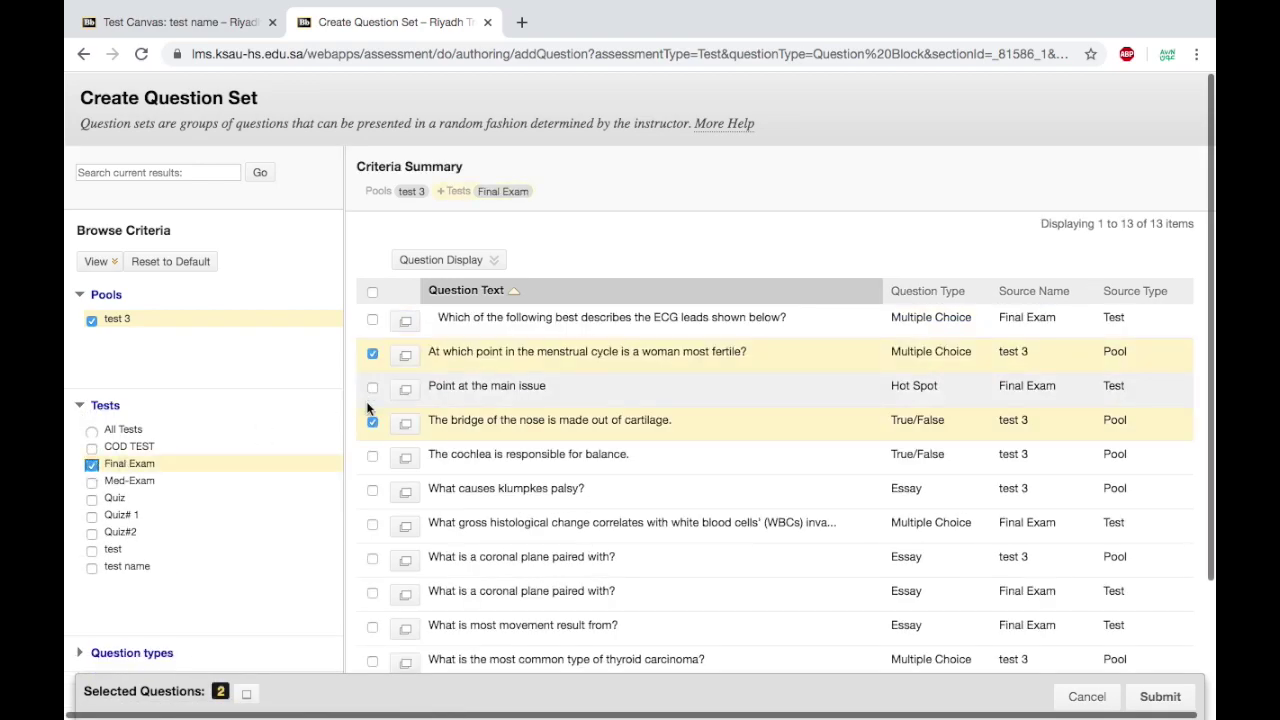
pyautogui.click(371, 524)
pyautogui.click(371, 489)
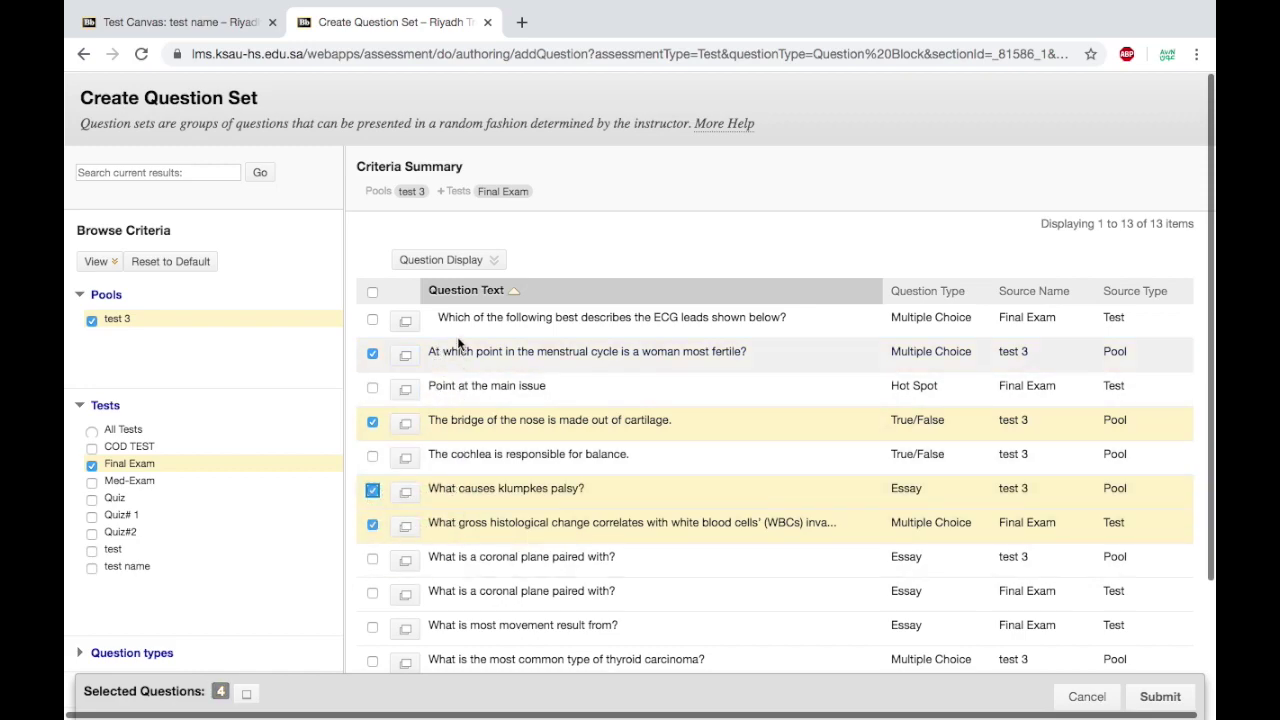
pyautogui.click(1159, 696)
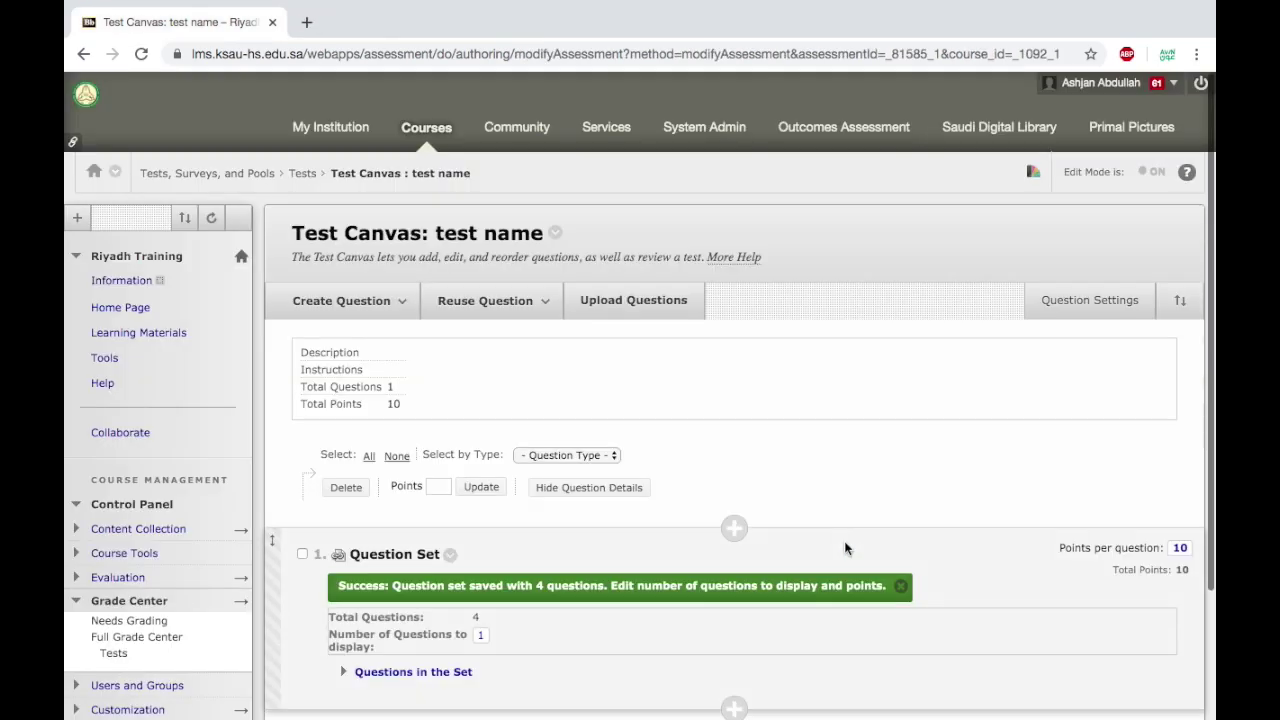
# Set the question set's number of questions to display to 2.
pyautogui.scroll(-3, 845, 548)
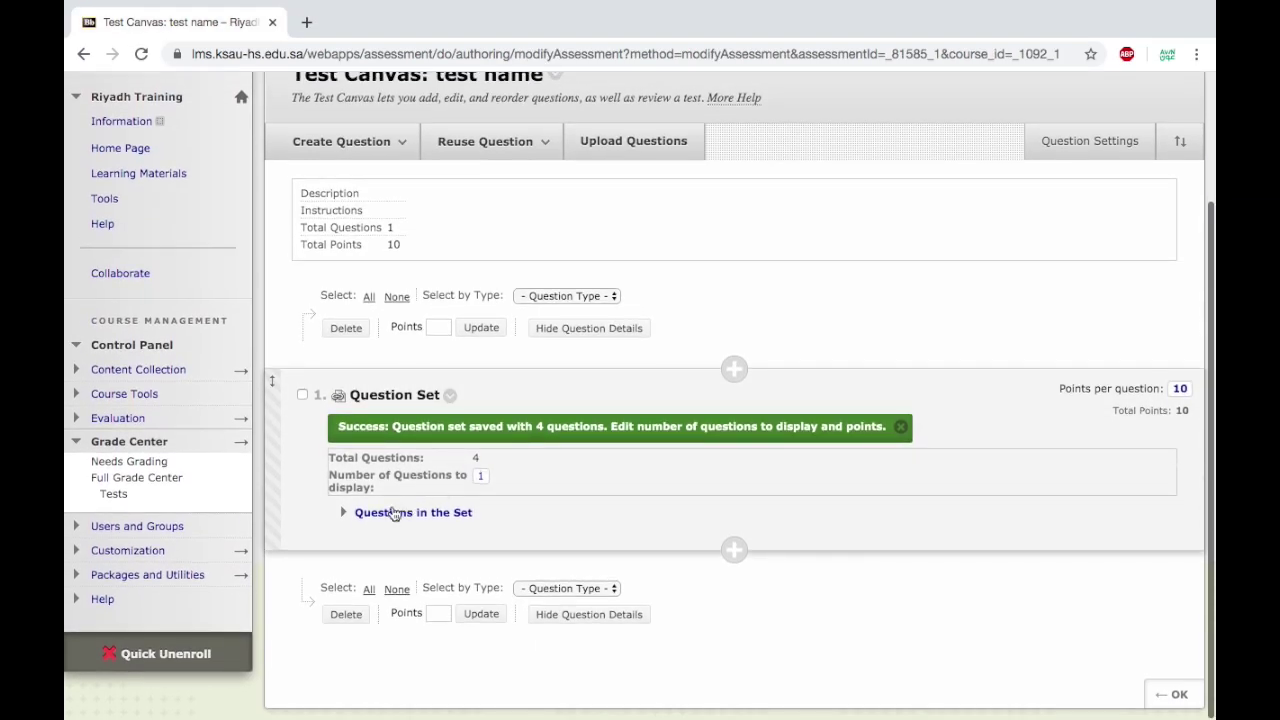
pyautogui.click(347, 513)
pyautogui.scroll(-3, 430, 540)
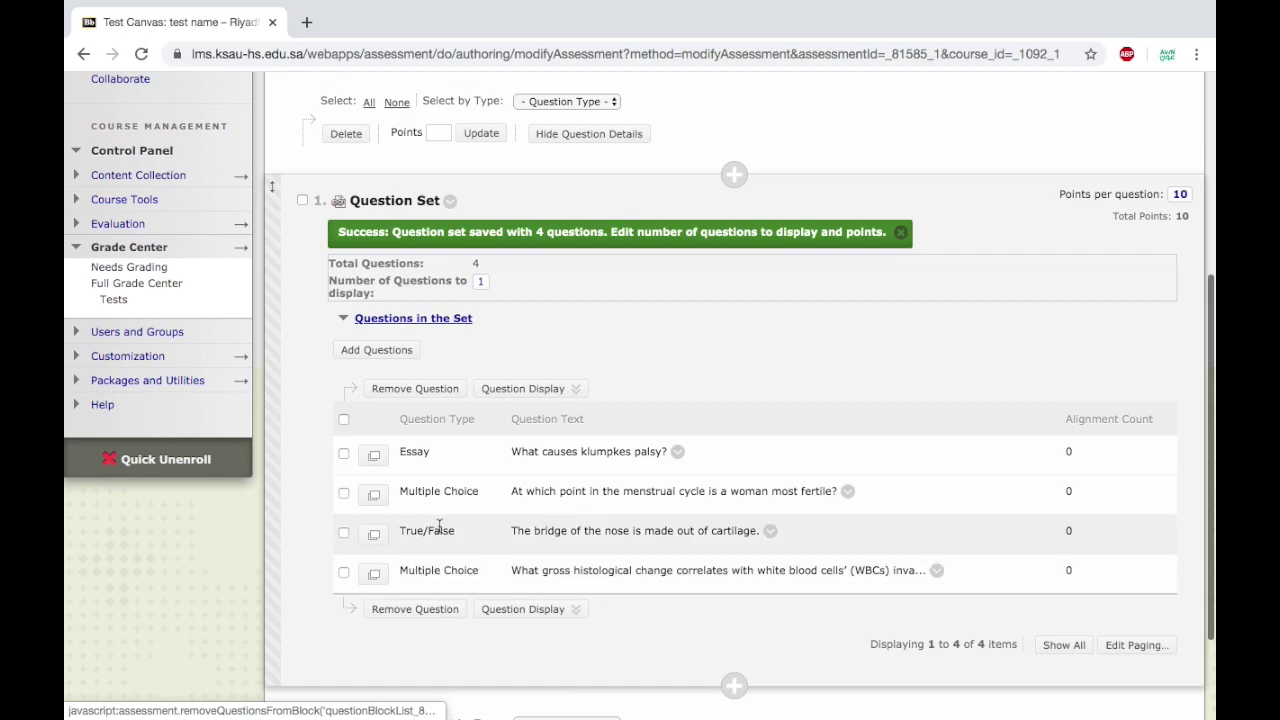
pyautogui.click(482, 284)
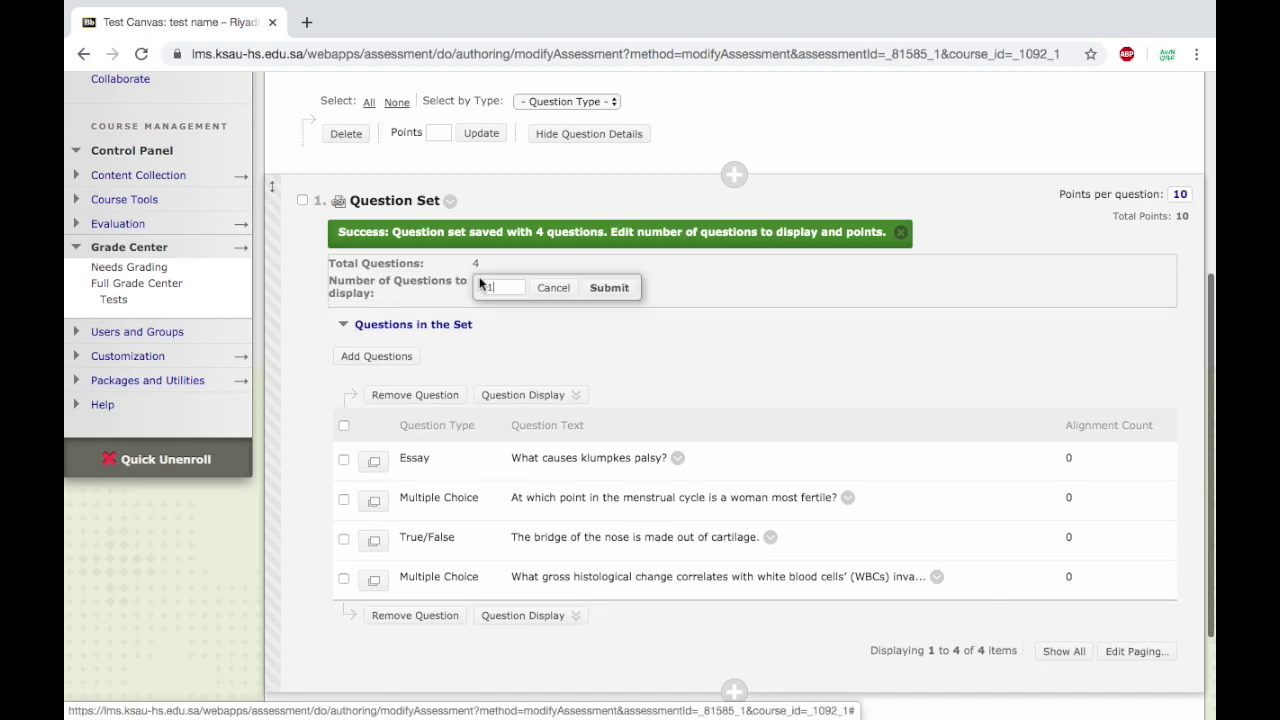
pyautogui.write('2')
pyautogui.click(611, 289)
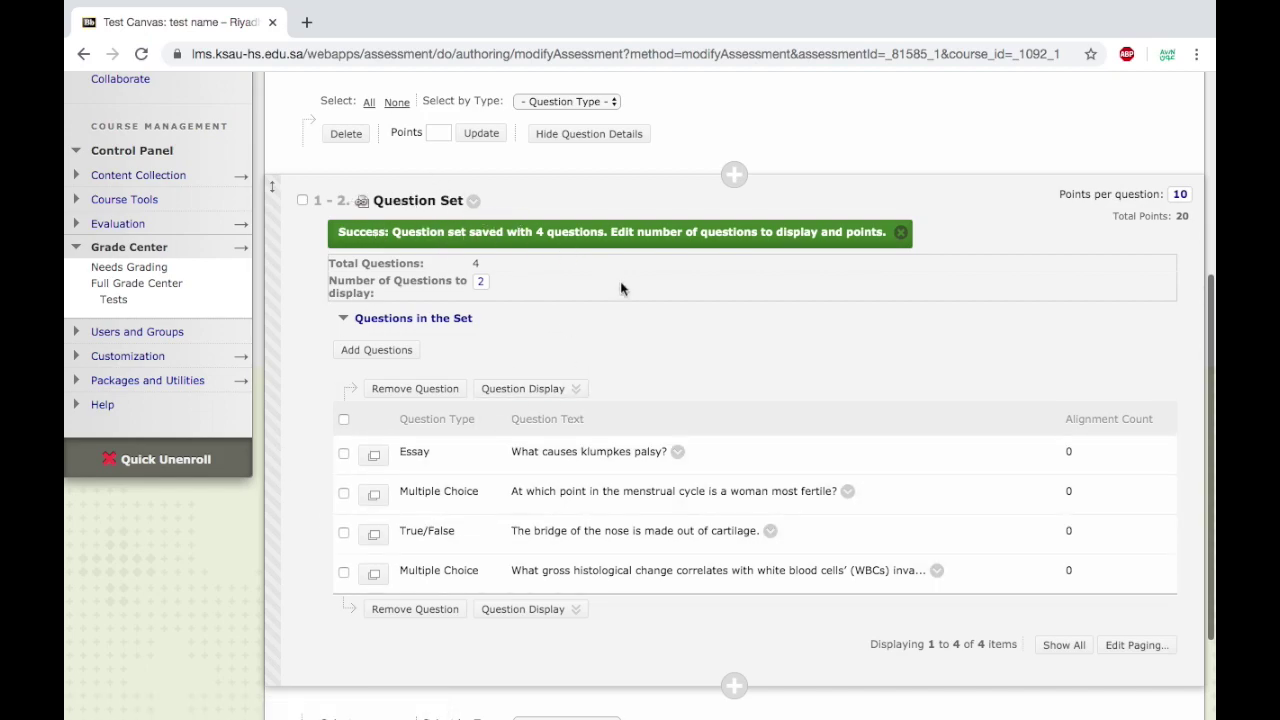
pyautogui.scroll(5, 690, 375)
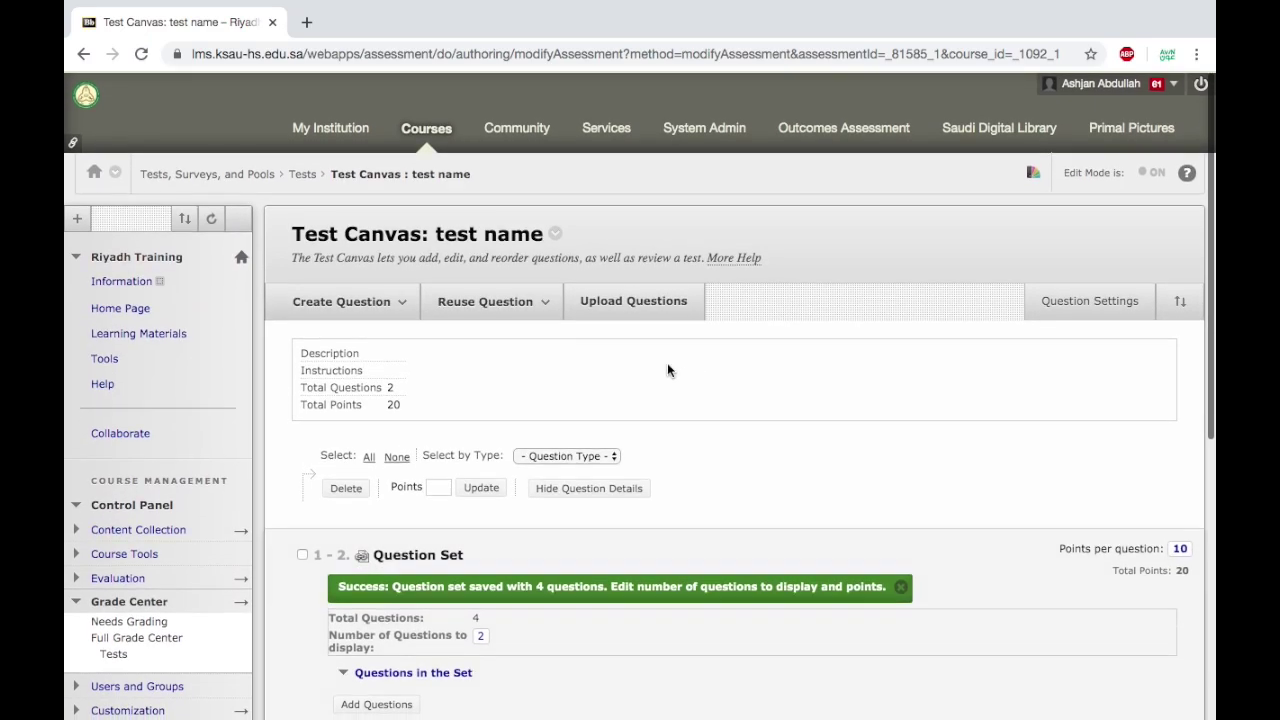
pyautogui.click(488, 300)
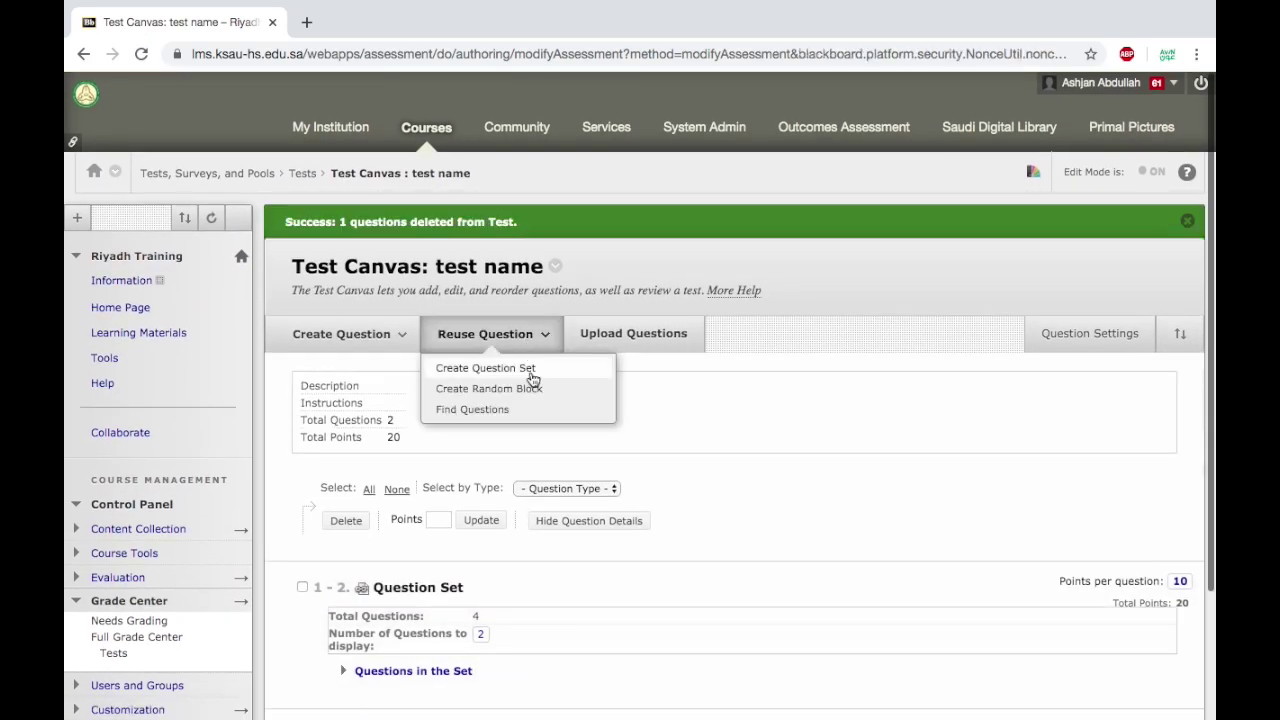
# Add a 10-point random block drawing from pool test 3's Multiple Choice questions.
pyautogui.click(533, 389)
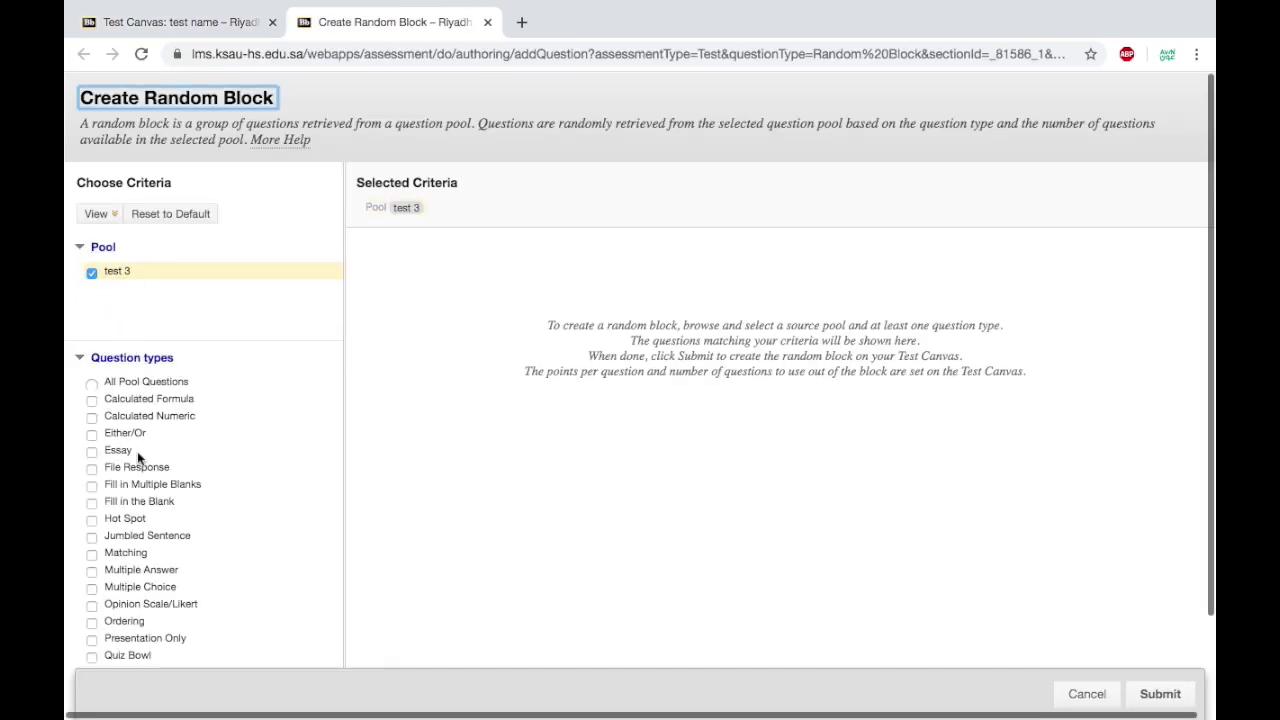
pyautogui.click(92, 588)
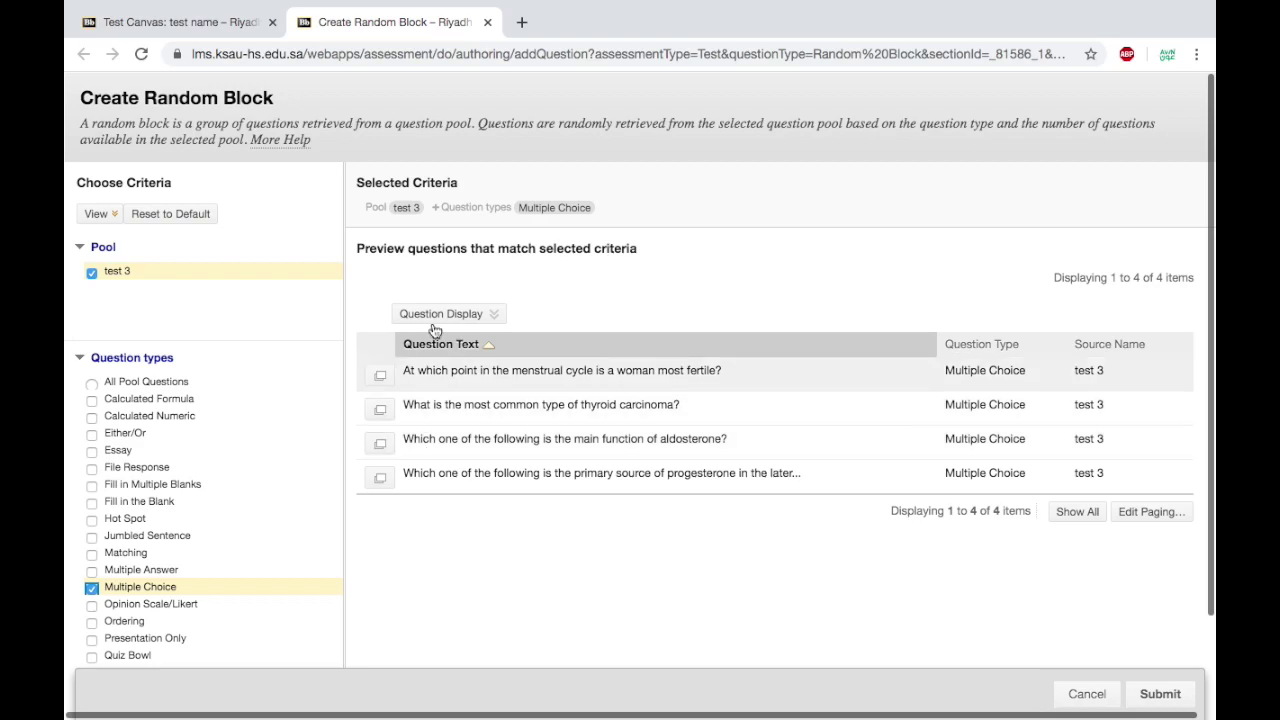
pyautogui.click(1160, 694)
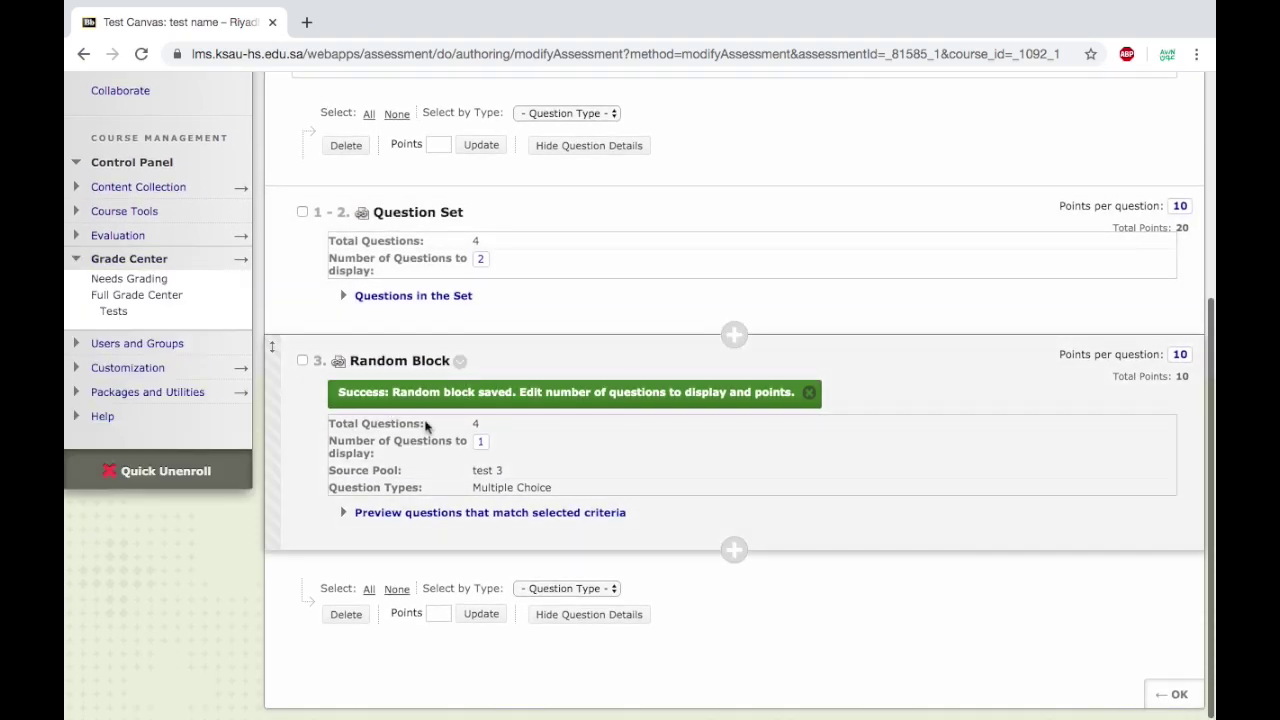
# Set the random block to display 3 questions (30 points) and preview its matching pool questions.
pyautogui.click(481, 443)
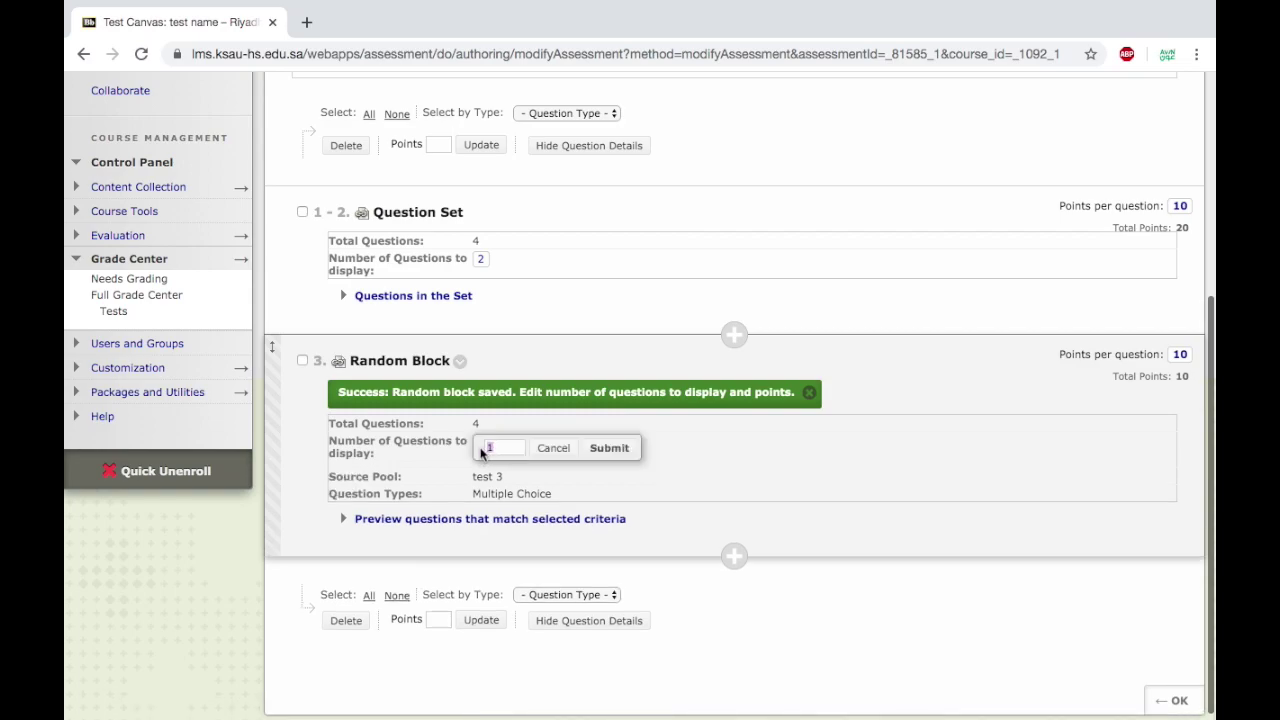
pyautogui.click(612, 448)
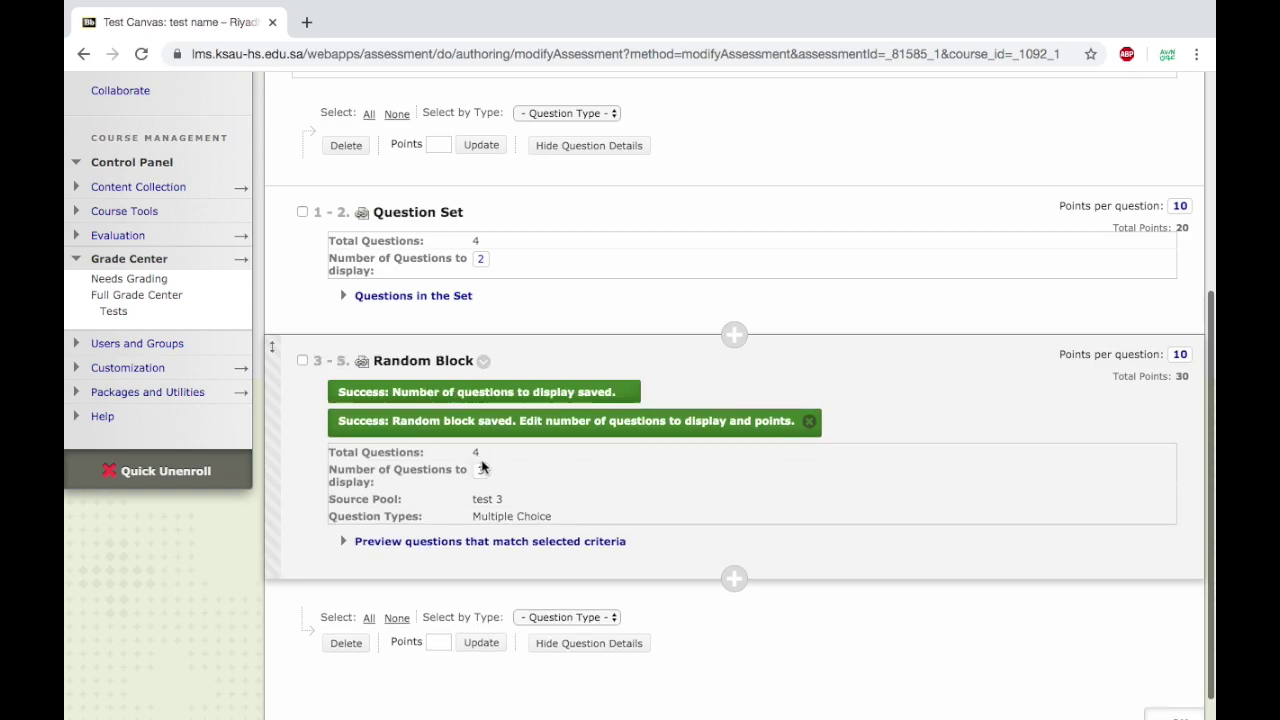
pyautogui.click(345, 543)
pyautogui.scroll(-3, 352, 545)
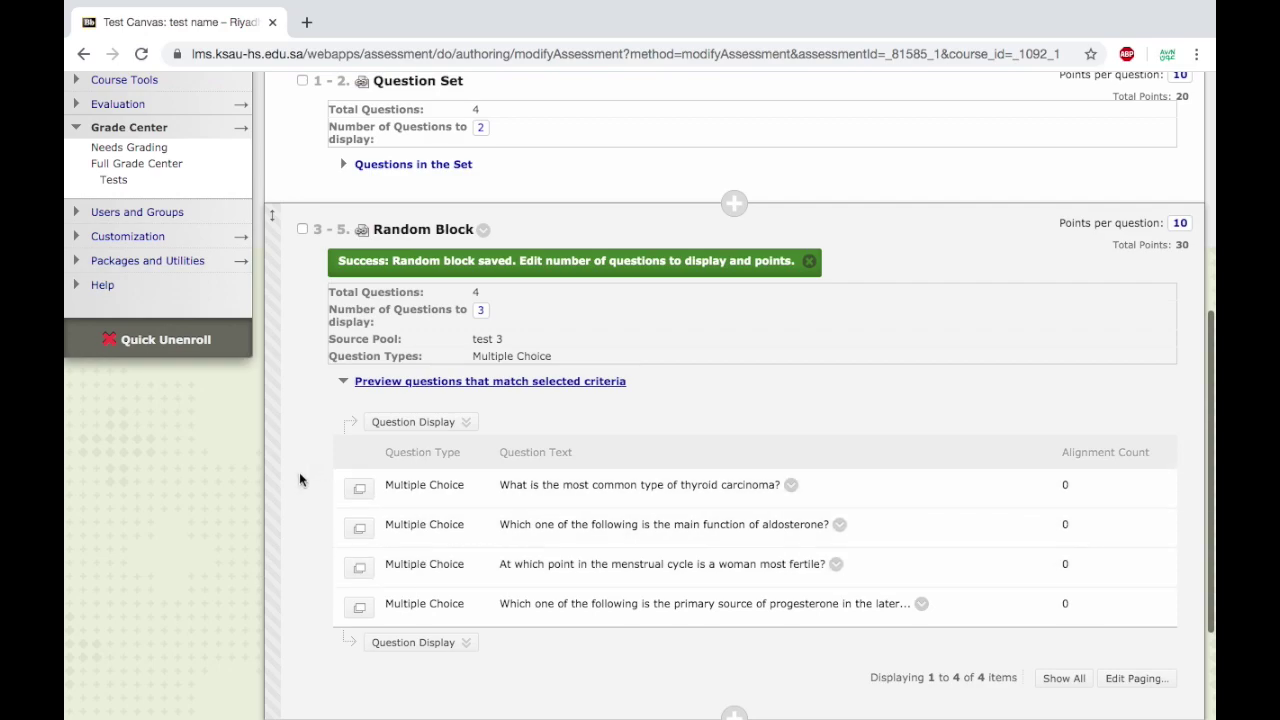
pyautogui.scroll(-3, 299, 472)
pyautogui.scroll(5, 299, 474)
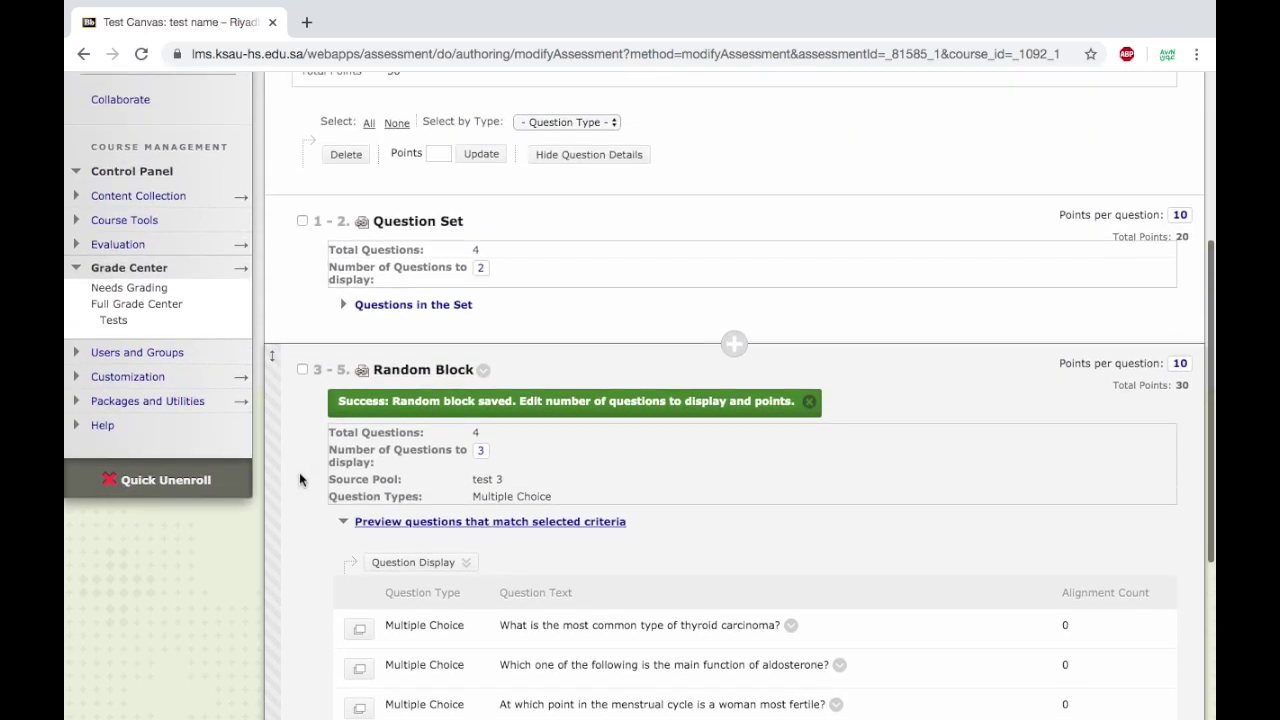
pyautogui.scroll(-1, 299, 478)
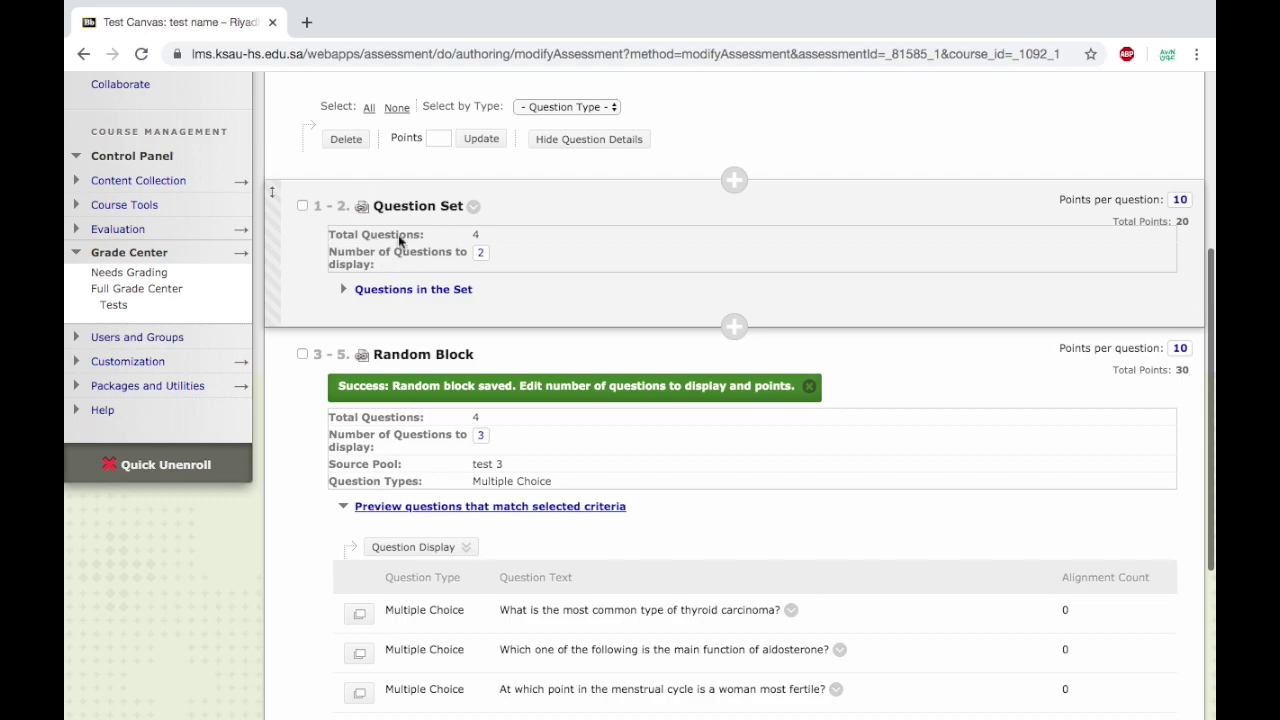
# Remove the WBC histology and nose cartilage questions from the Question Set.
pyautogui.click(345, 291)
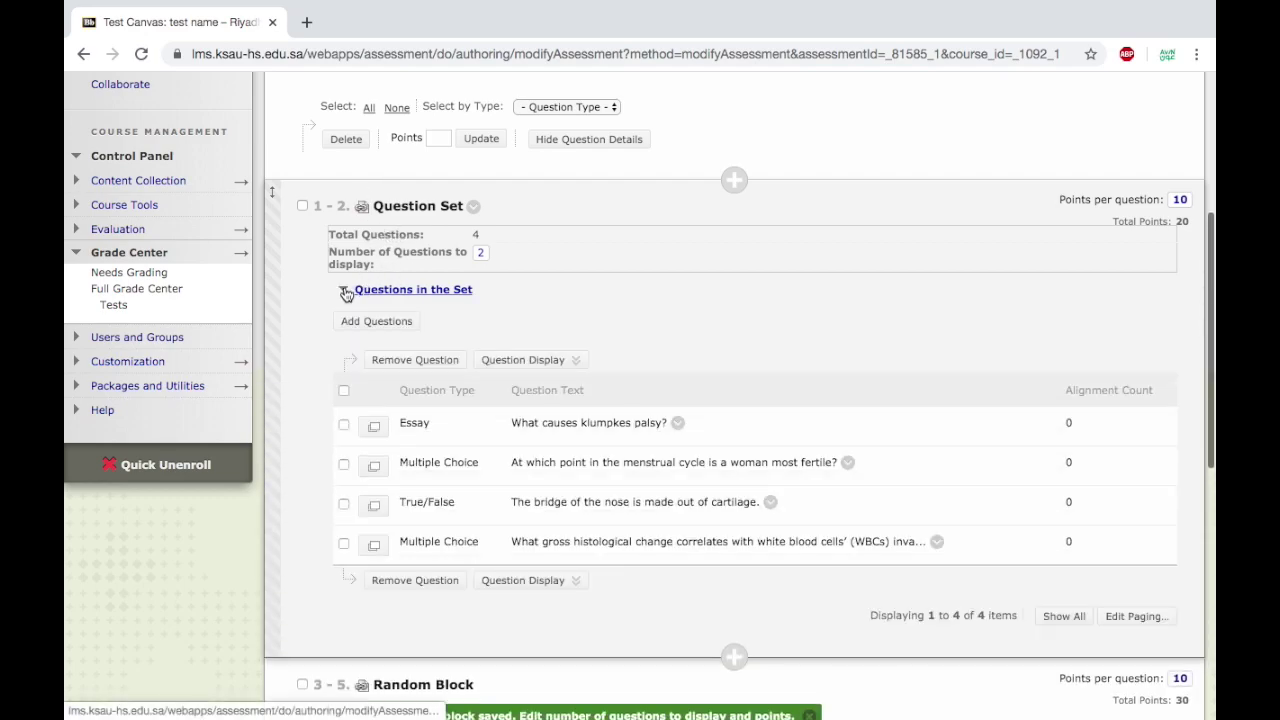
pyautogui.click(343, 543)
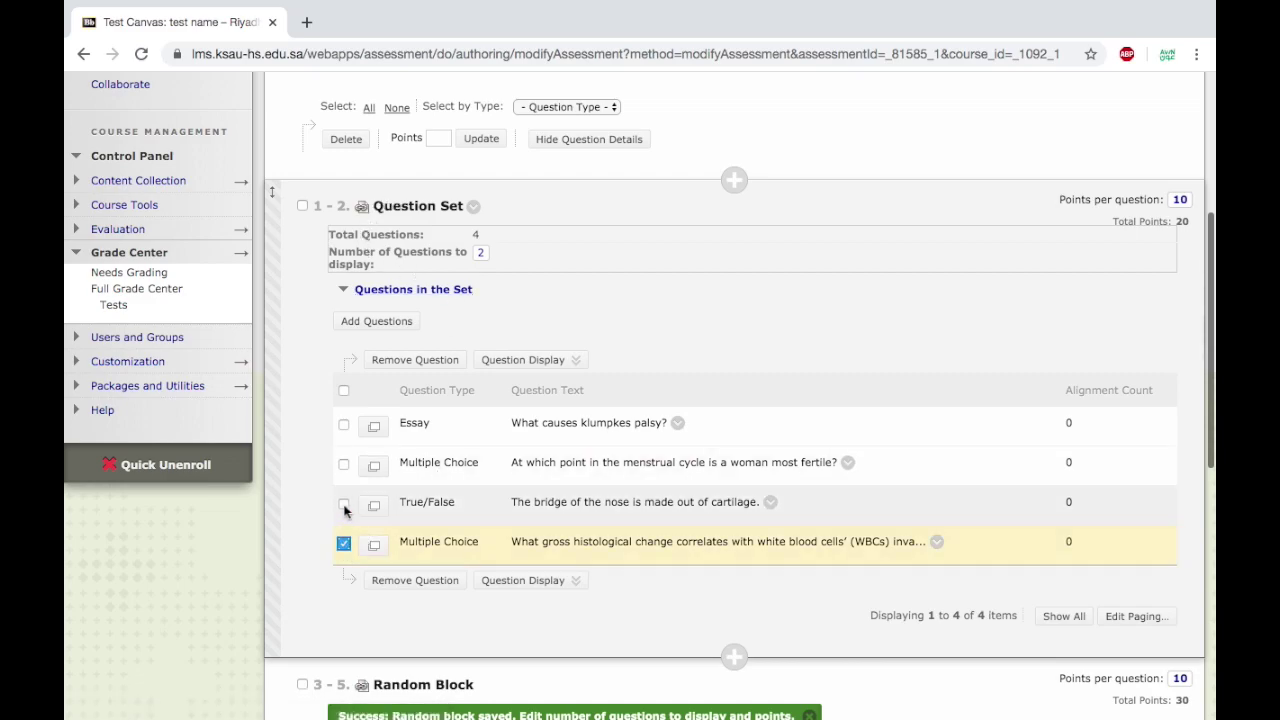
pyautogui.click(343, 504)
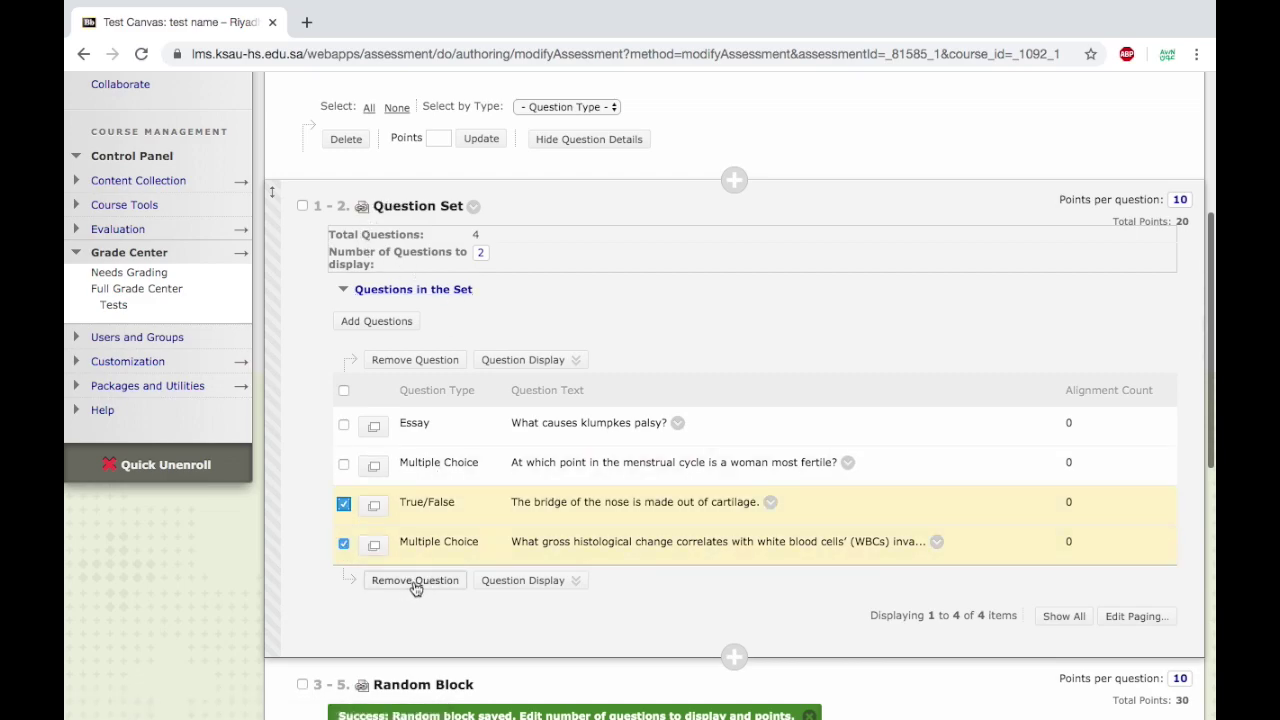
pyautogui.click(419, 584)
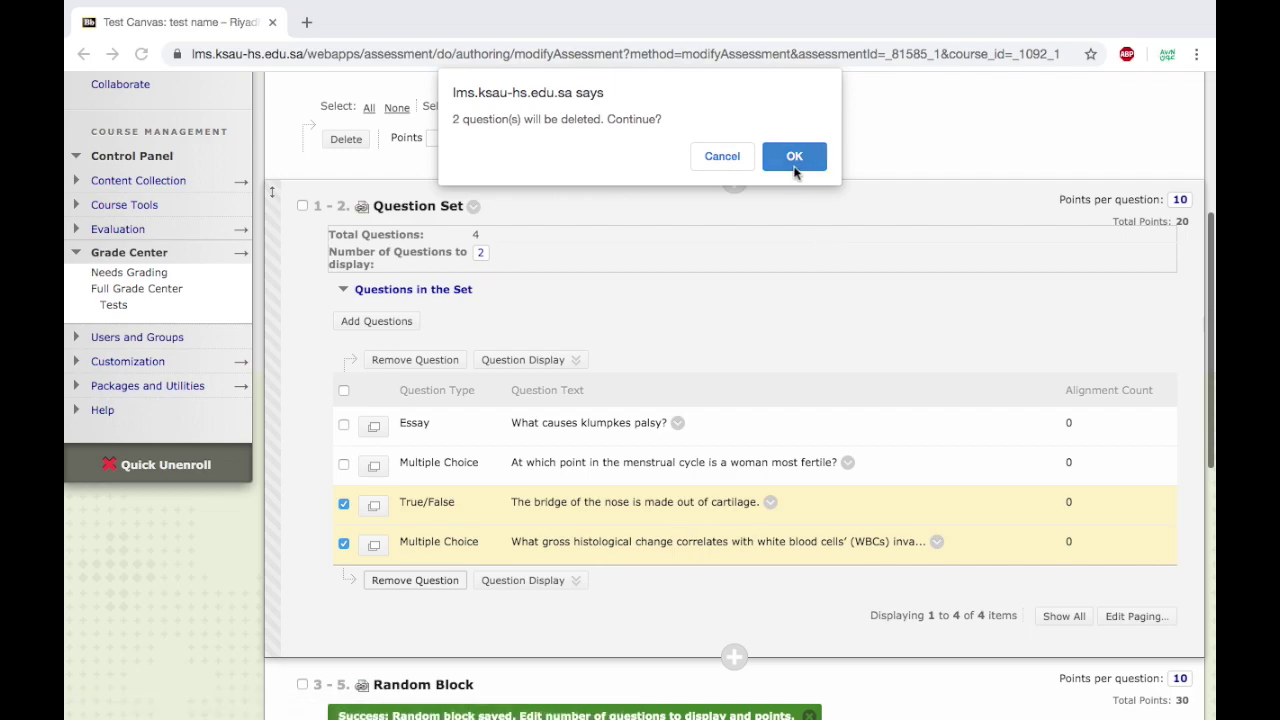
pyautogui.click(794, 156)
# Delete the Random Block, leaving test name with 2 questions worth 20 points.
pyautogui.scroll(-2, 513, 376)
pyautogui.scroll(-5, 513, 376)
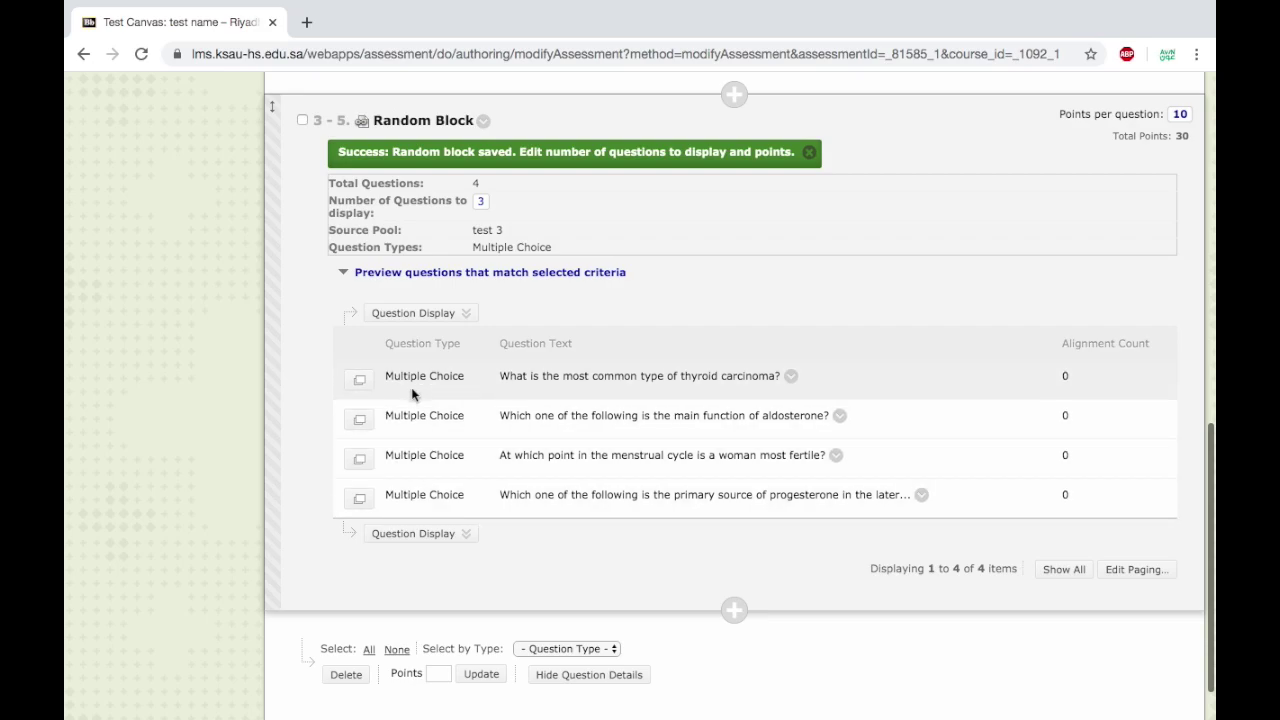
pyautogui.scroll(5, 414, 388)
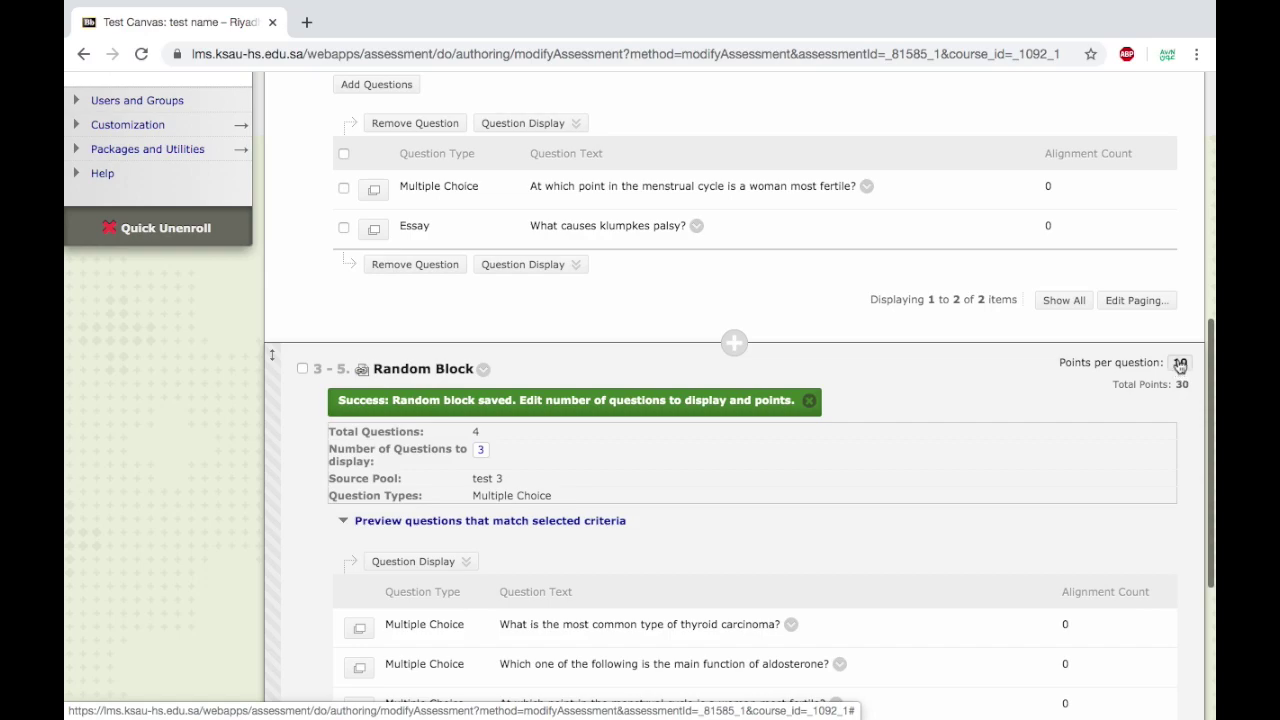
pyautogui.scroll(-1, 1134, 471)
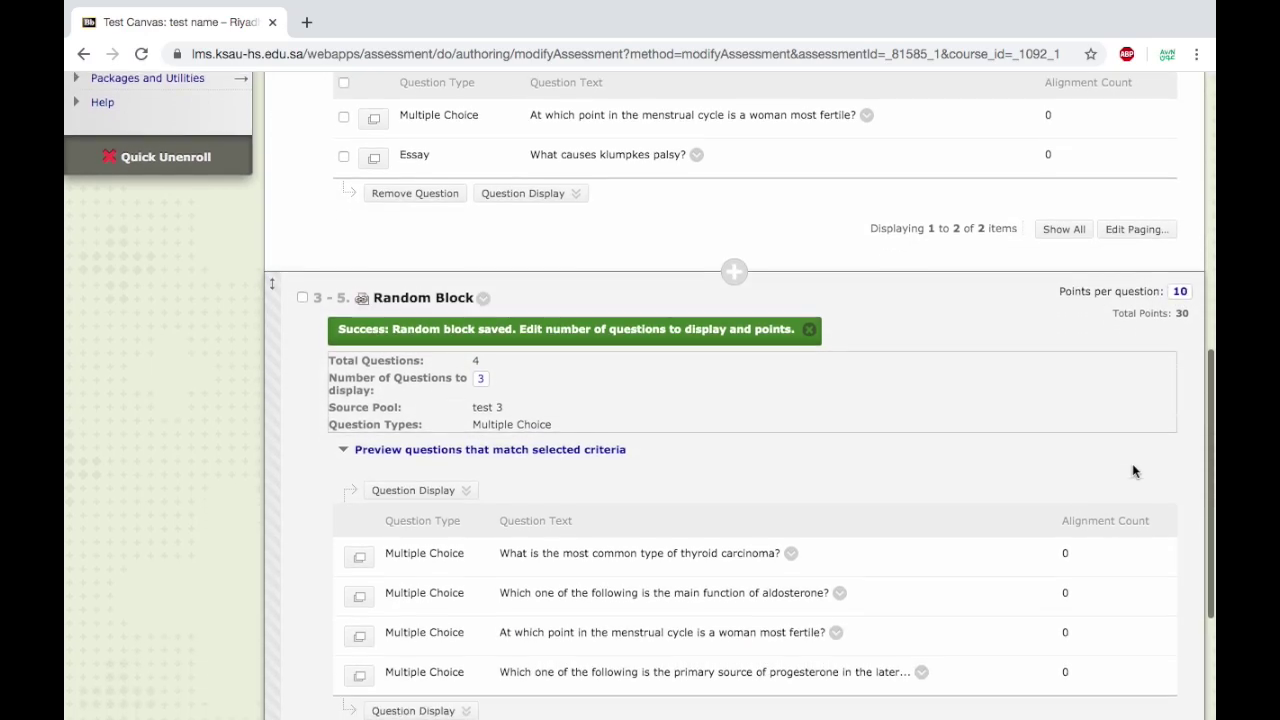
pyautogui.scroll(-1, 1132, 469)
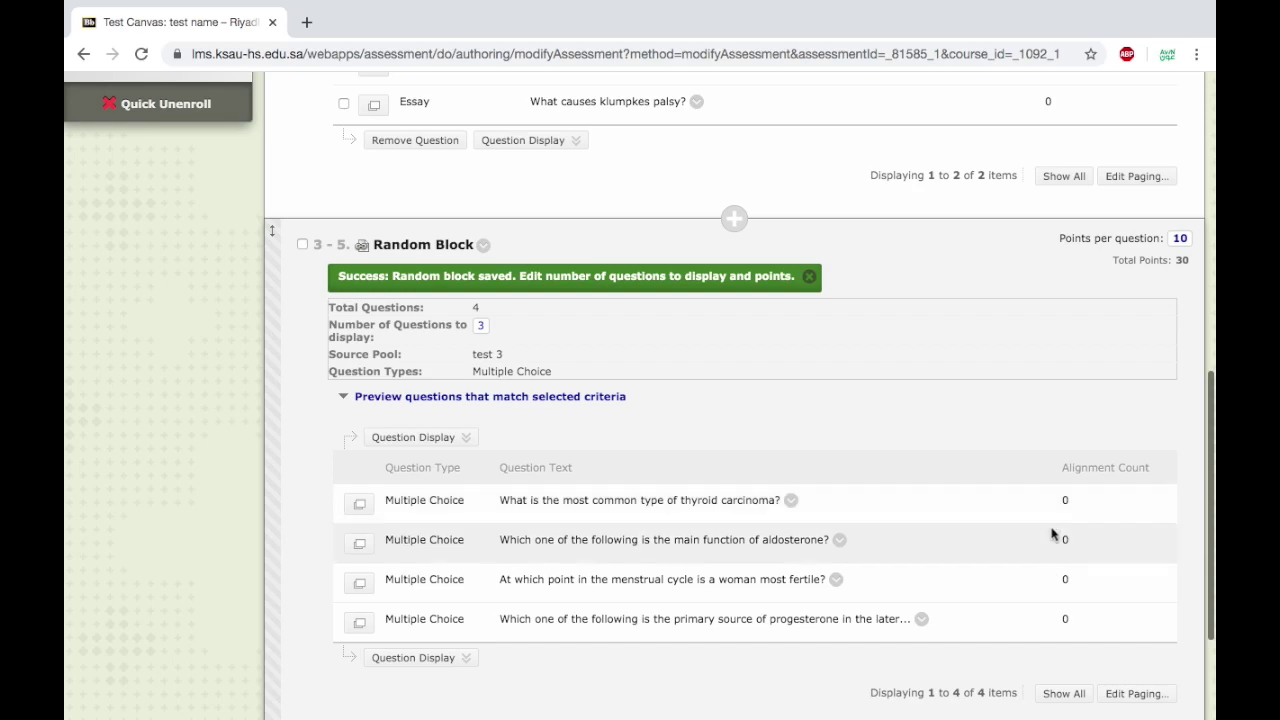
pyautogui.scroll(1, 926, 385)
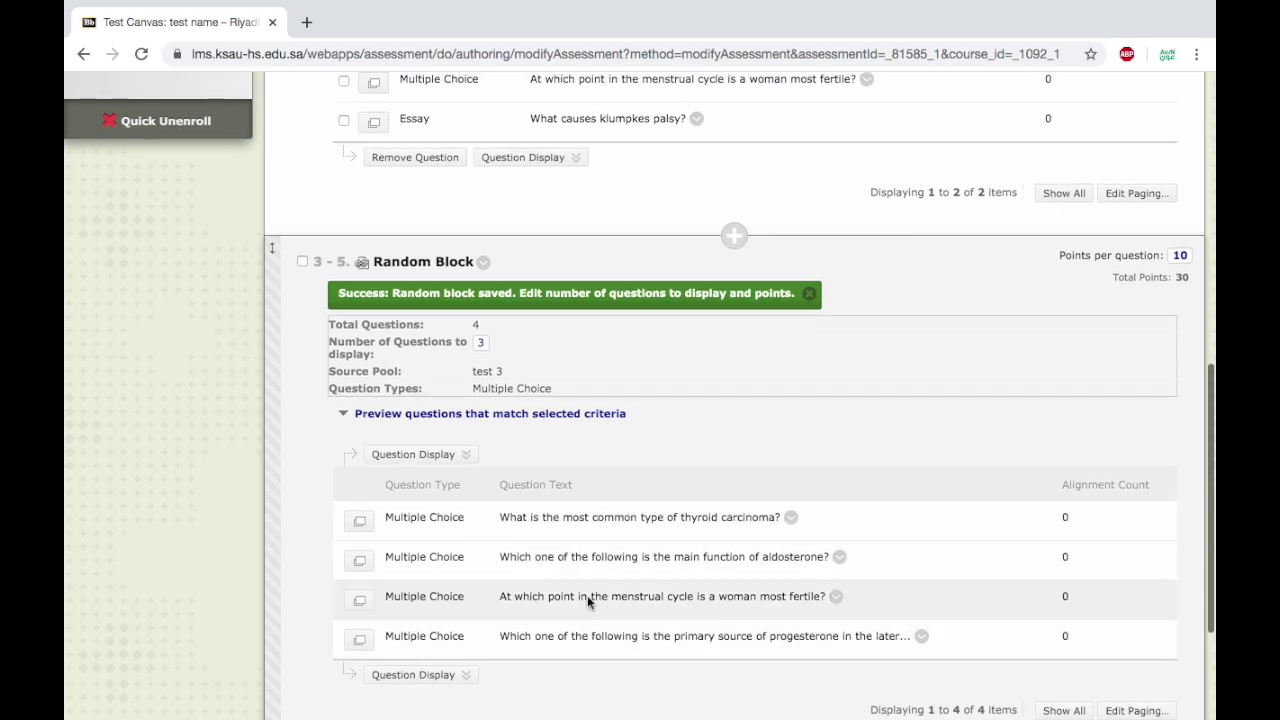
pyautogui.scroll(4, 595, 329)
pyautogui.scroll(3, 593, 327)
pyautogui.click(341, 233)
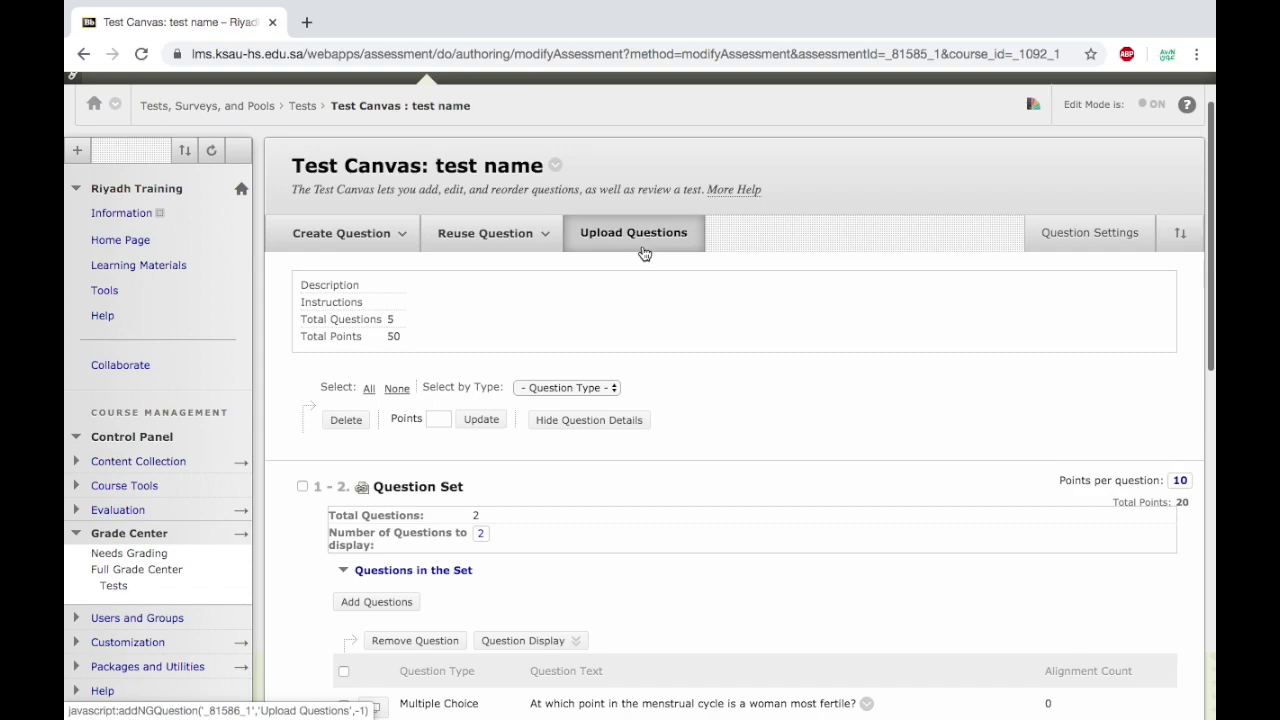
pyautogui.scroll(-3, 669, 386)
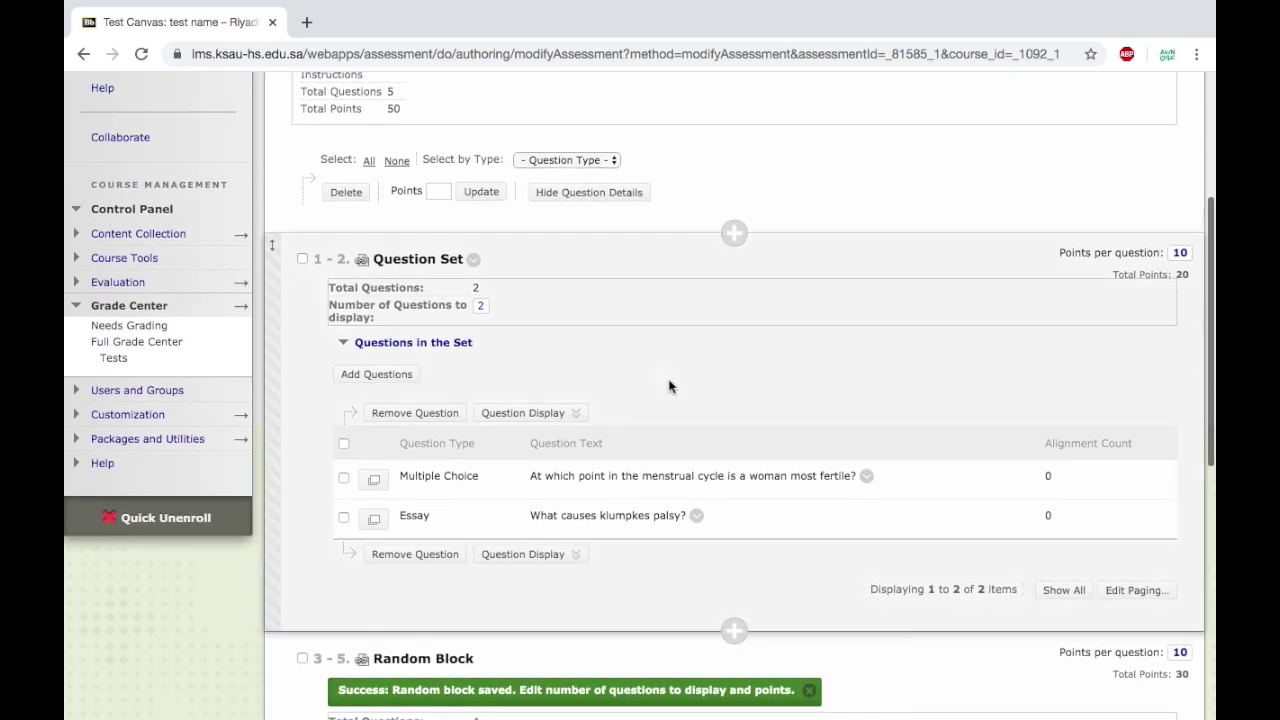
pyautogui.scroll(-3, 669, 386)
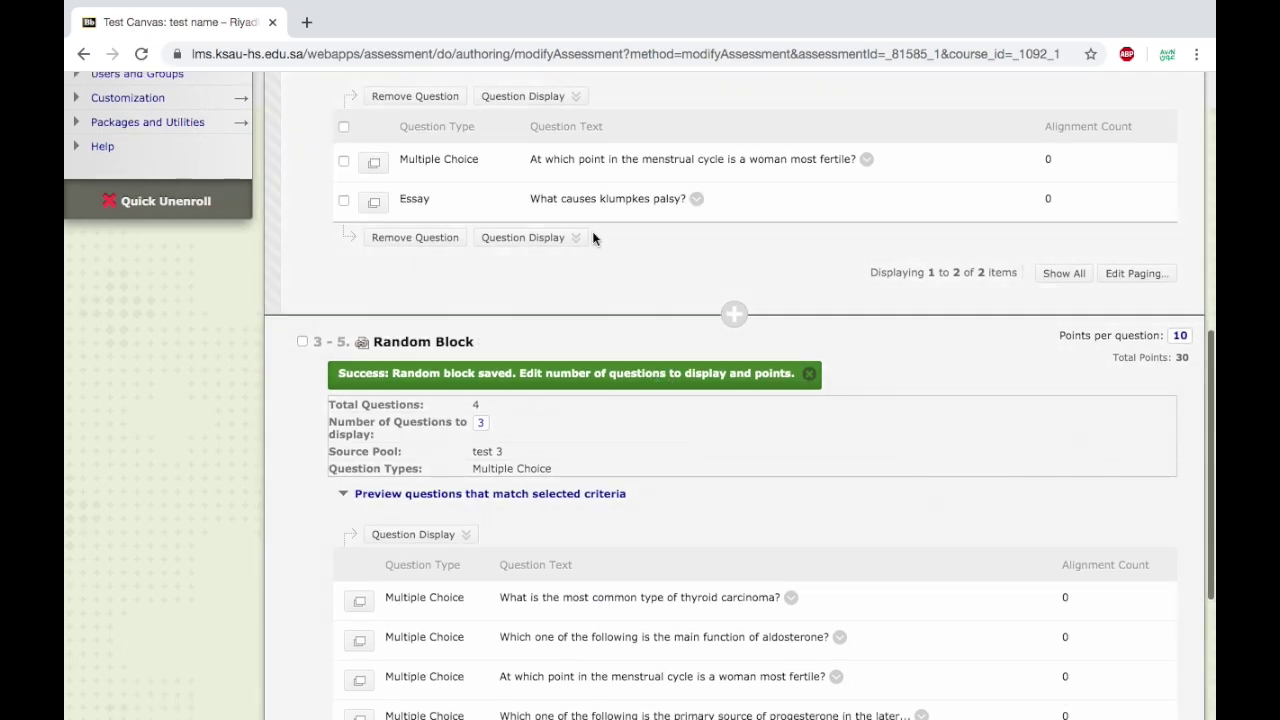
pyautogui.scroll(5, 594, 337)
pyautogui.scroll(2, 593, 342)
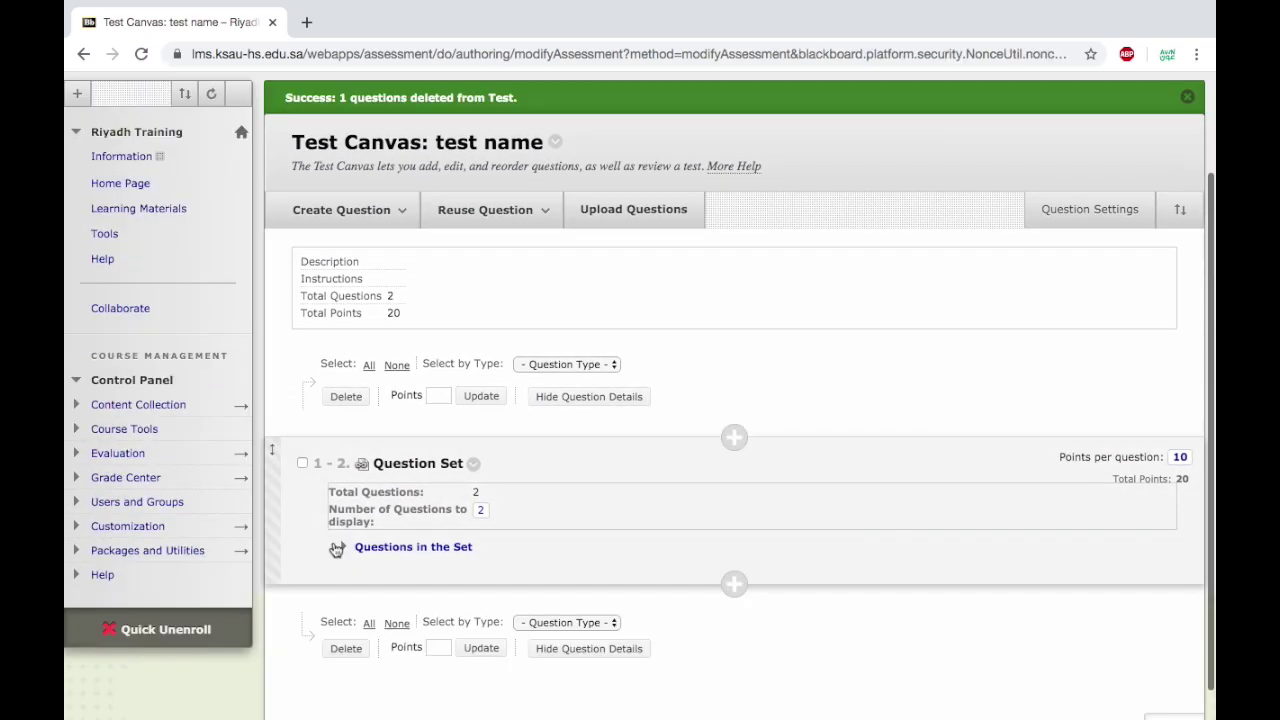
# Set the Question Set to display 1 of its 2 questions, worth 10 points.
pyautogui.click(343, 548)
pyautogui.scroll(-2, 336, 600)
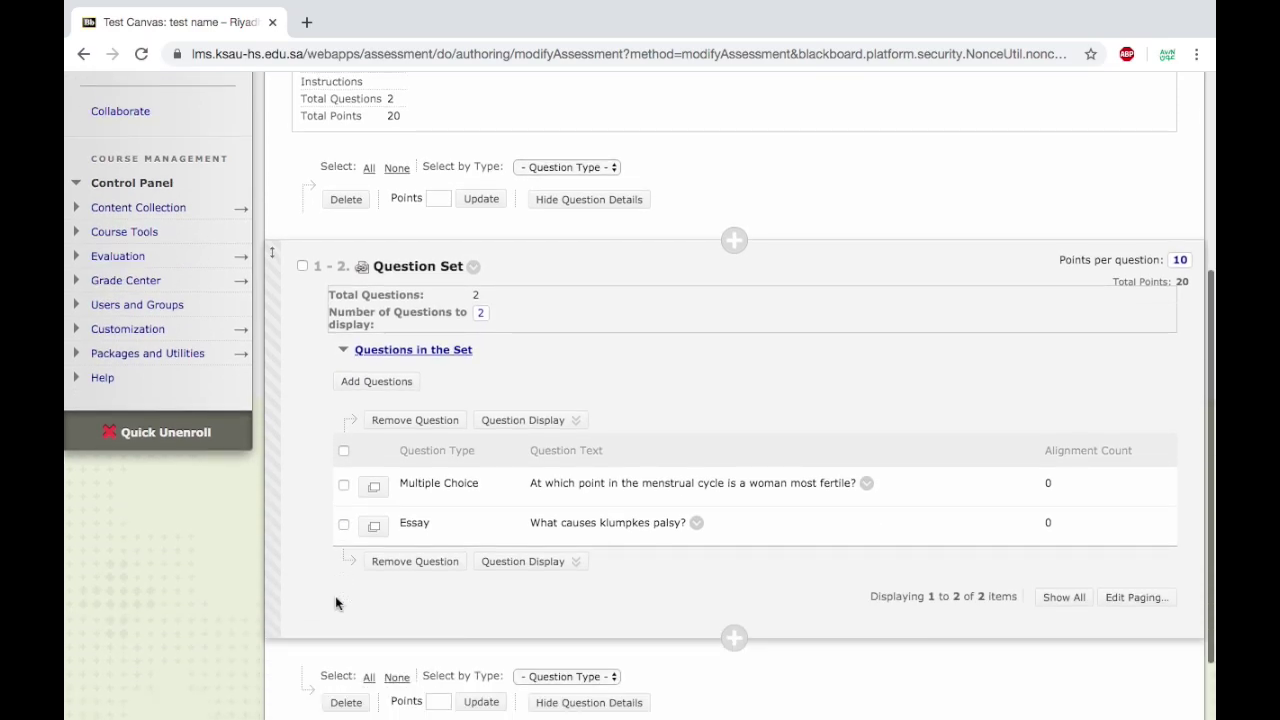
pyautogui.click(482, 316)
pyautogui.write('1')
pyautogui.click(620, 320)
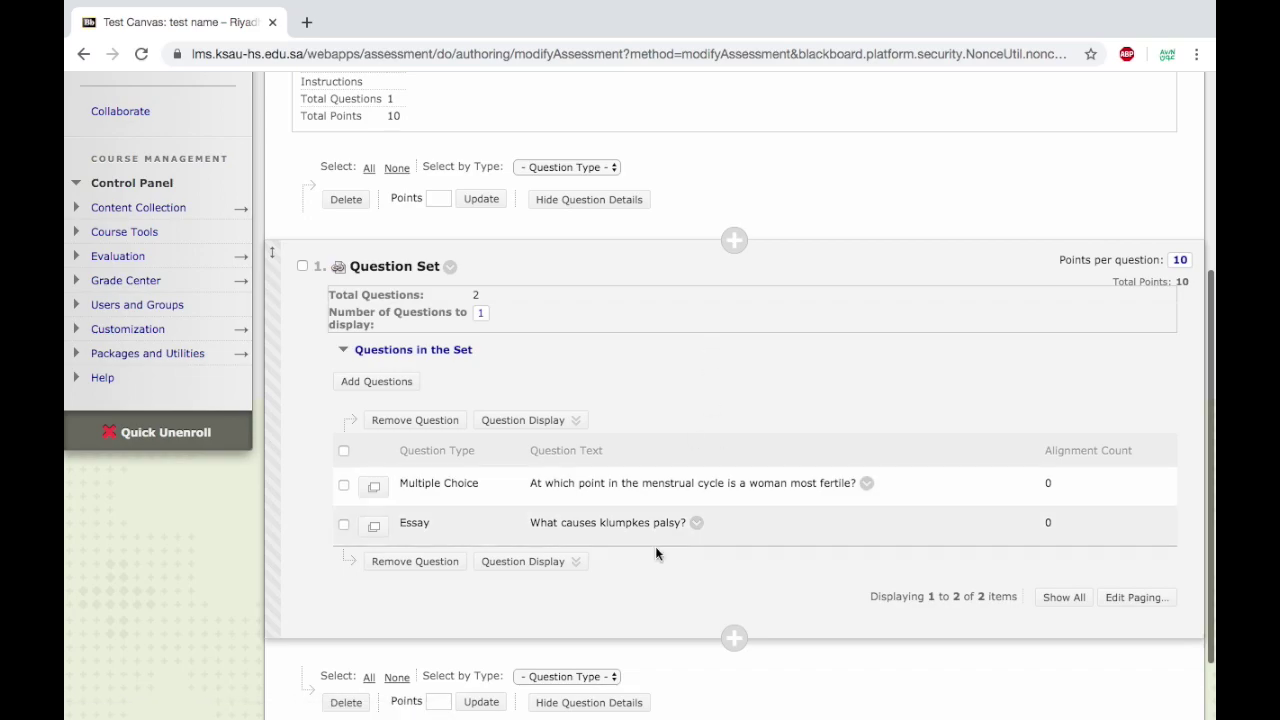
# Finish editing the test and leave the Test Canvas.
pyautogui.scroll(-2, 914, 651)
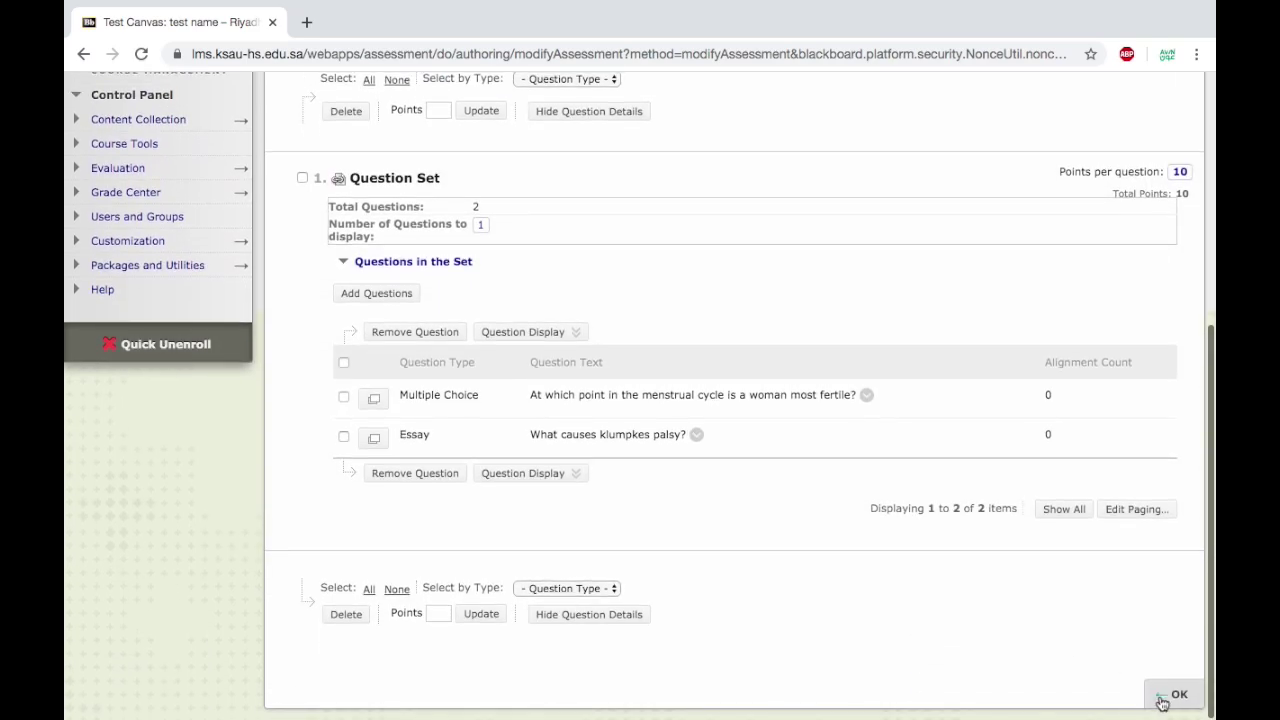
pyautogui.click(1160, 697)
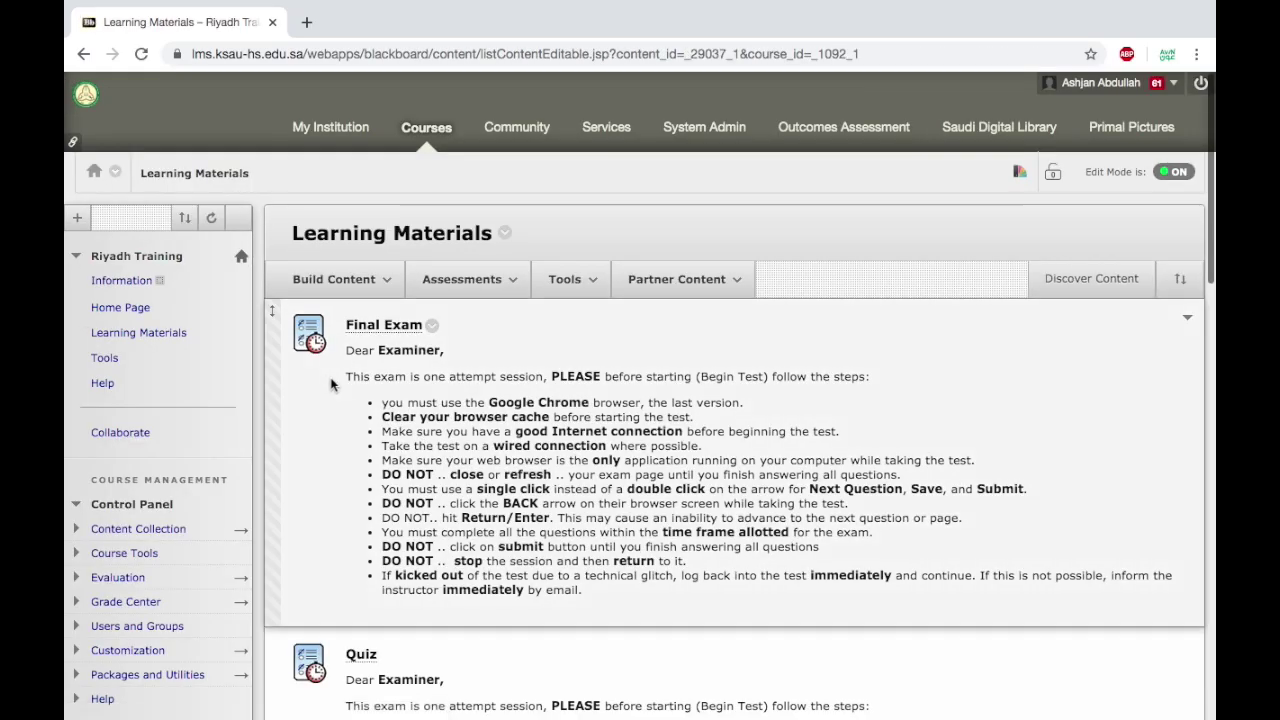
pyautogui.scroll(-10, 420, 440)
pyautogui.scroll(-5, 464, 486)
# Begin a preview of test name and answer Question 1 with 'Days 17-21'.
pyautogui.click(385, 652)
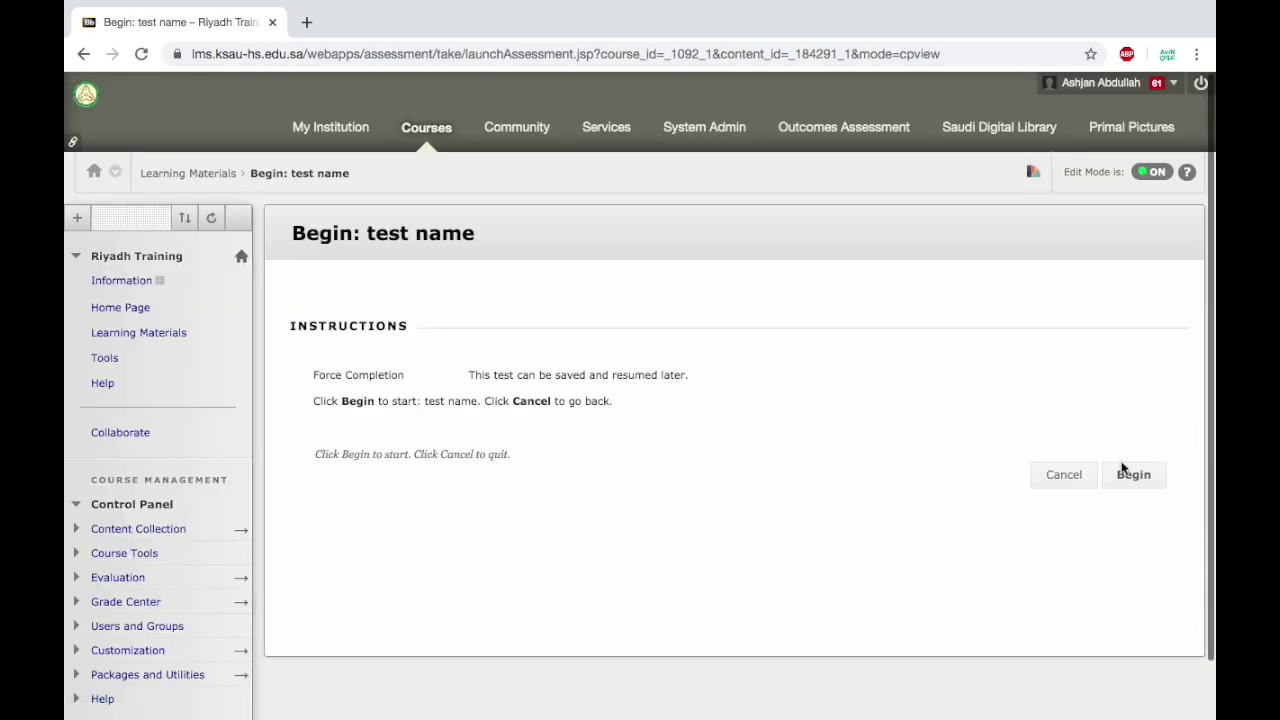
pyautogui.click(1126, 476)
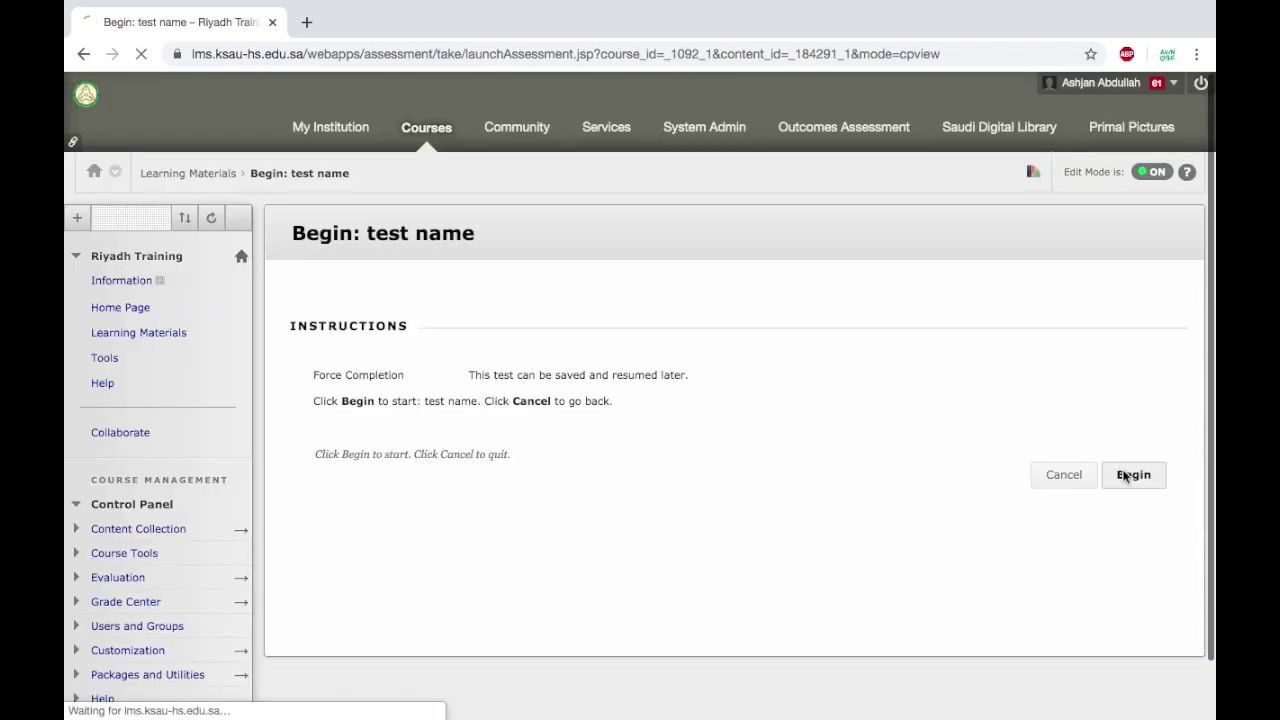
pyautogui.scroll(-1, 808, 446)
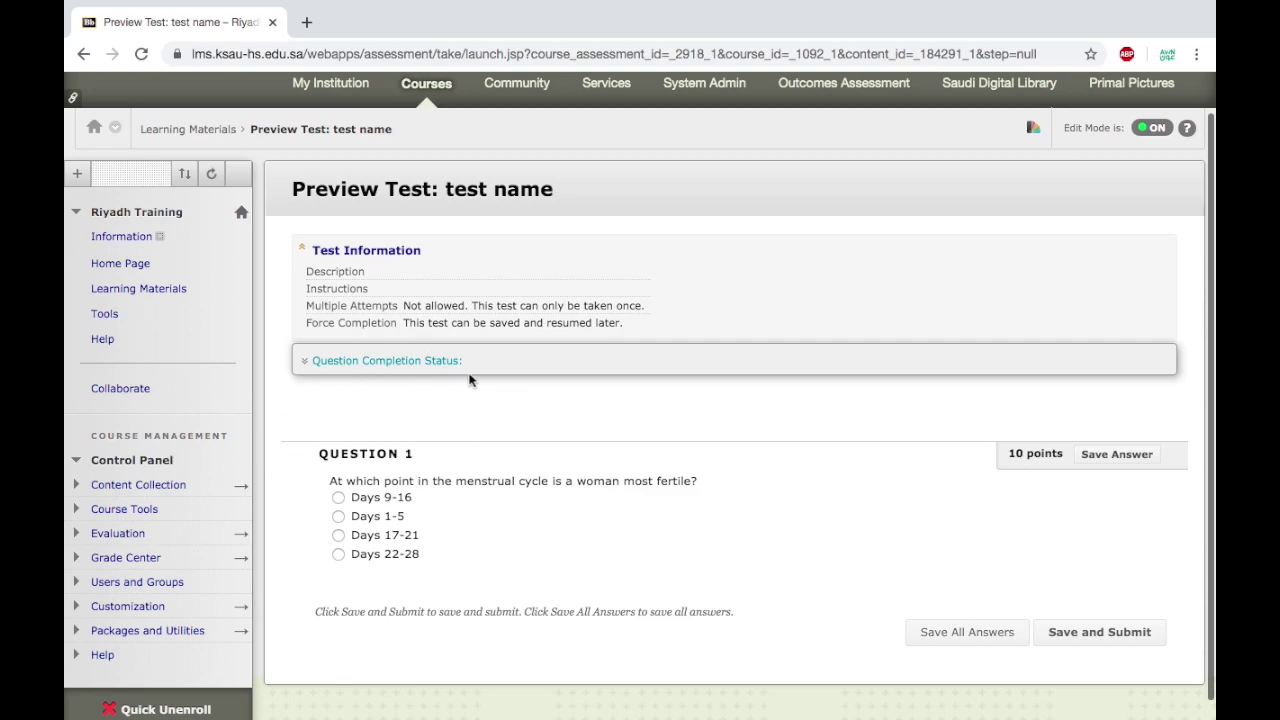
pyautogui.click(339, 536)
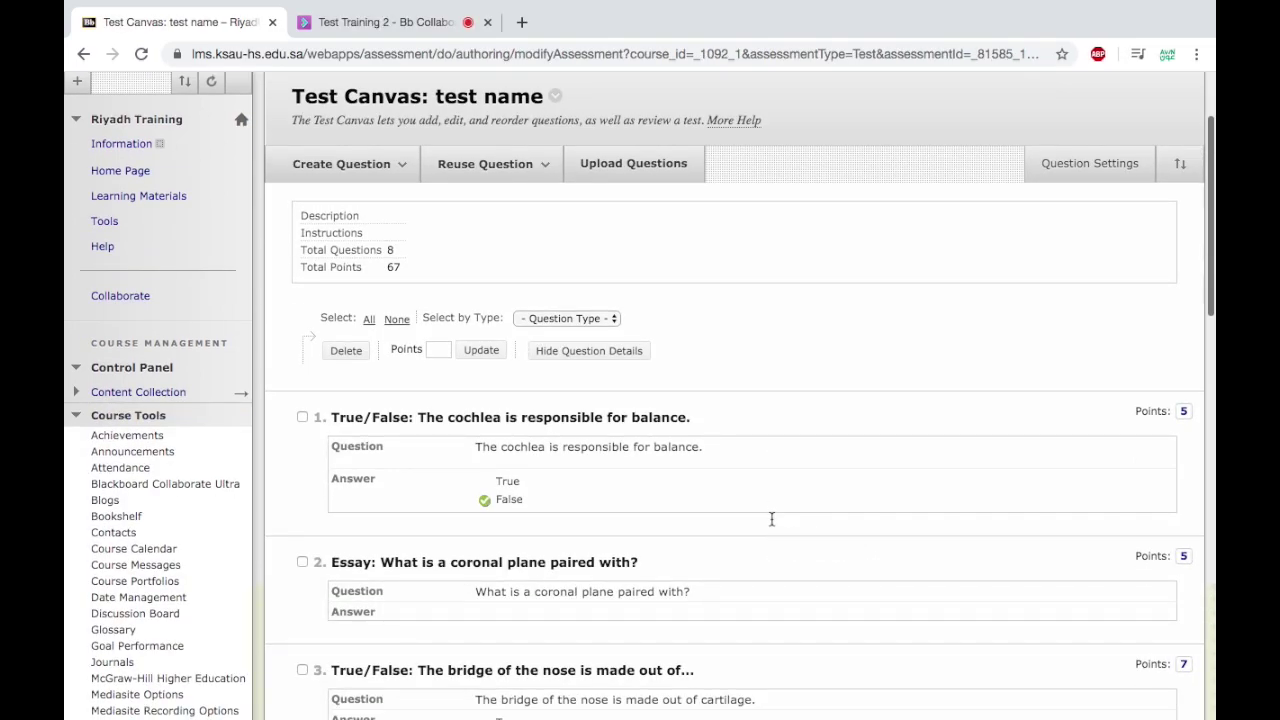
# Look over the question types to add, then go to Riyadh Training's Pools list.
pyautogui.click(341, 164)
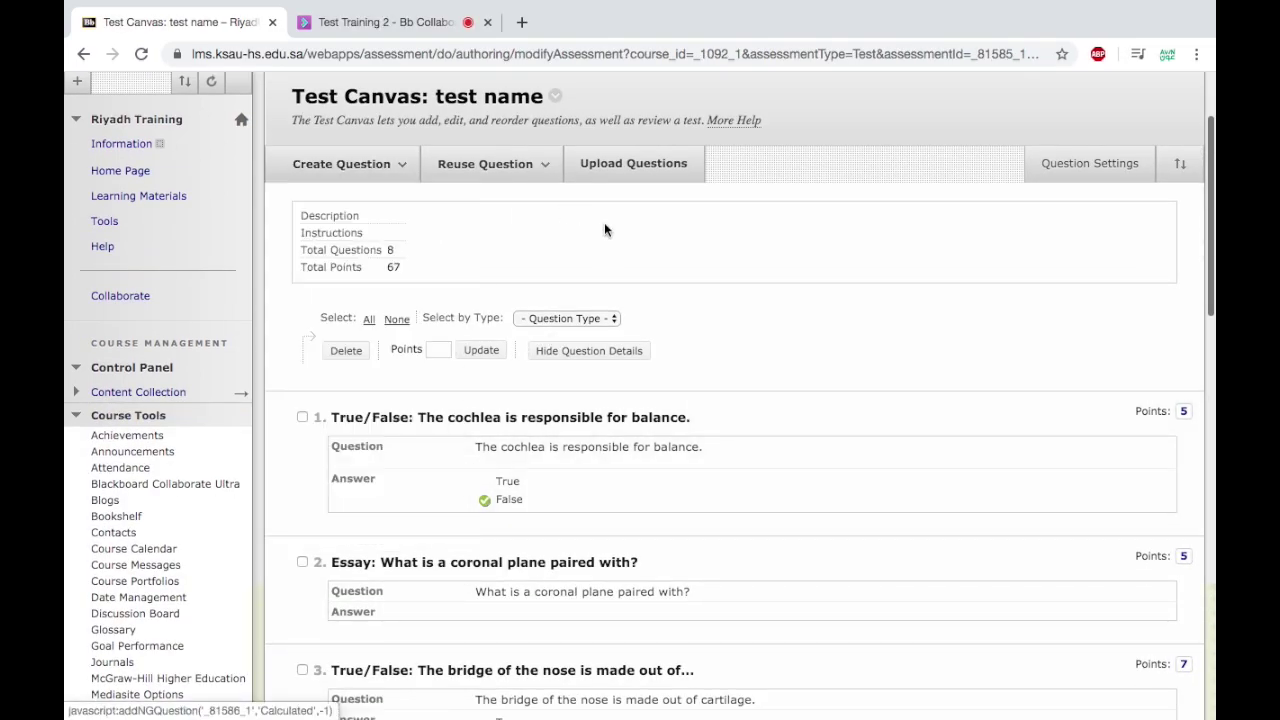
pyautogui.click(390, 170)
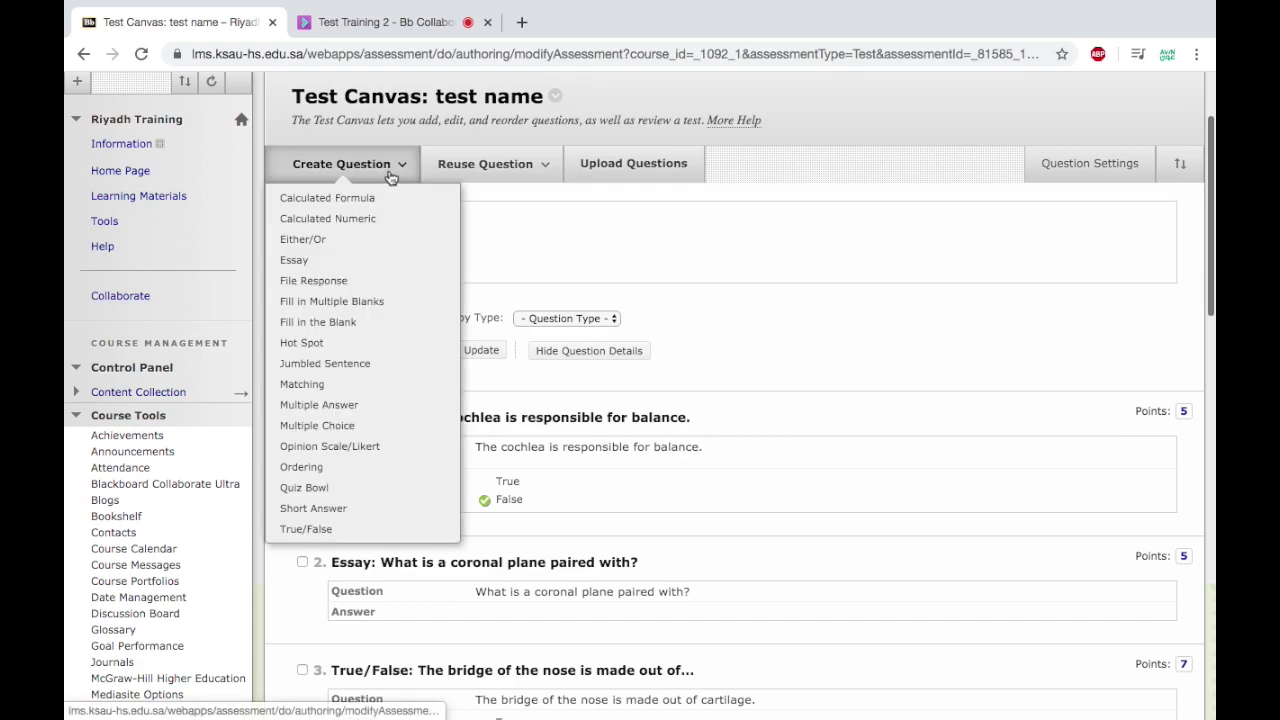
pyautogui.scroll(-3, 646, 343)
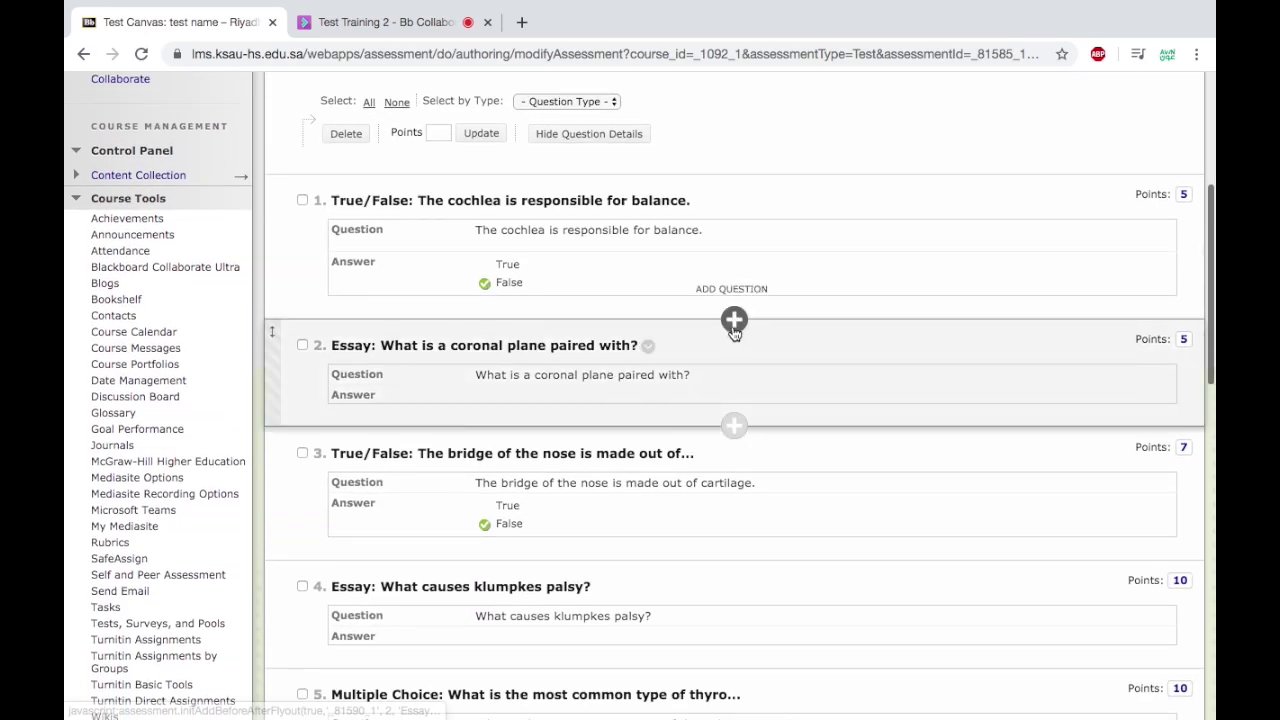
pyautogui.click(733, 326)
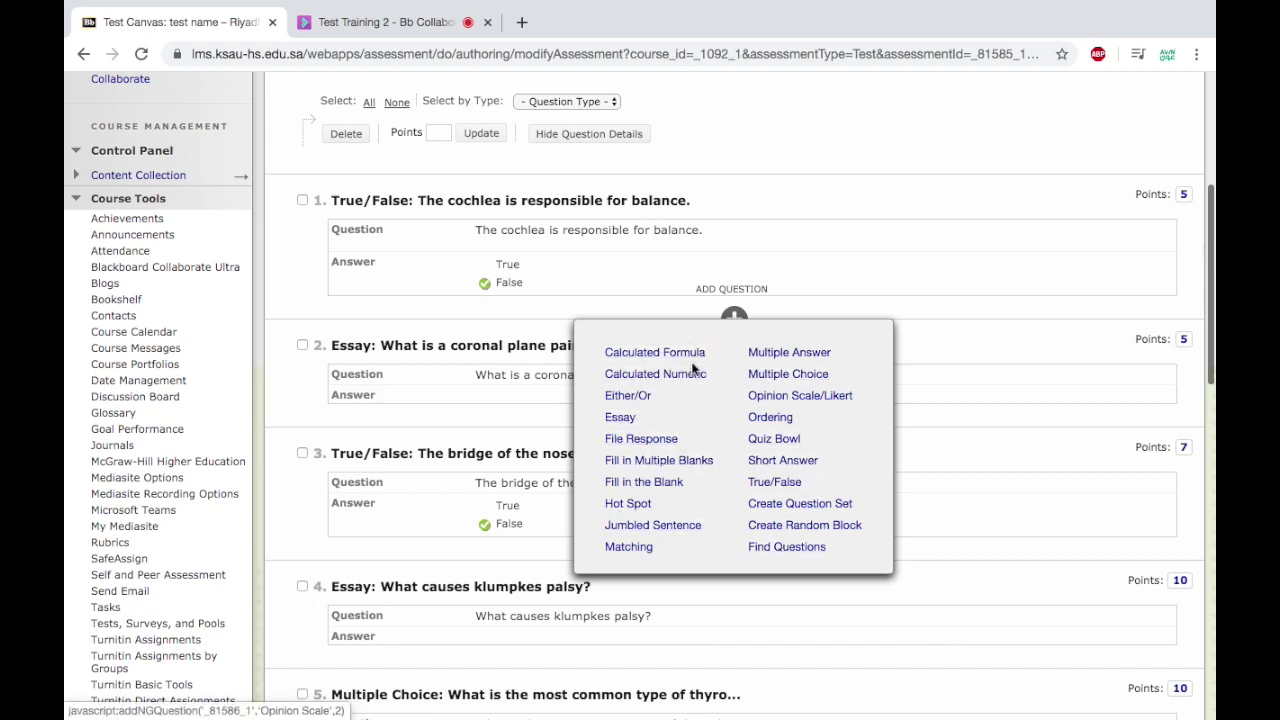
pyautogui.click(789, 150)
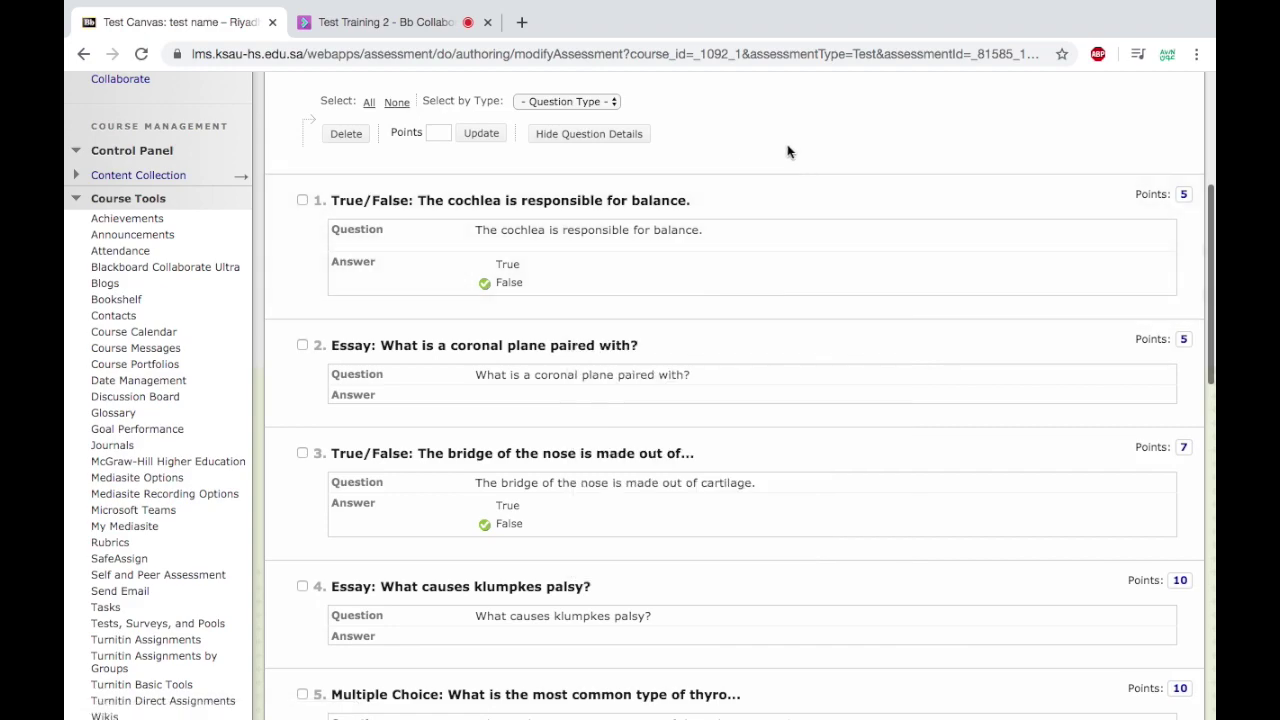
pyautogui.scroll(1, 787, 144)
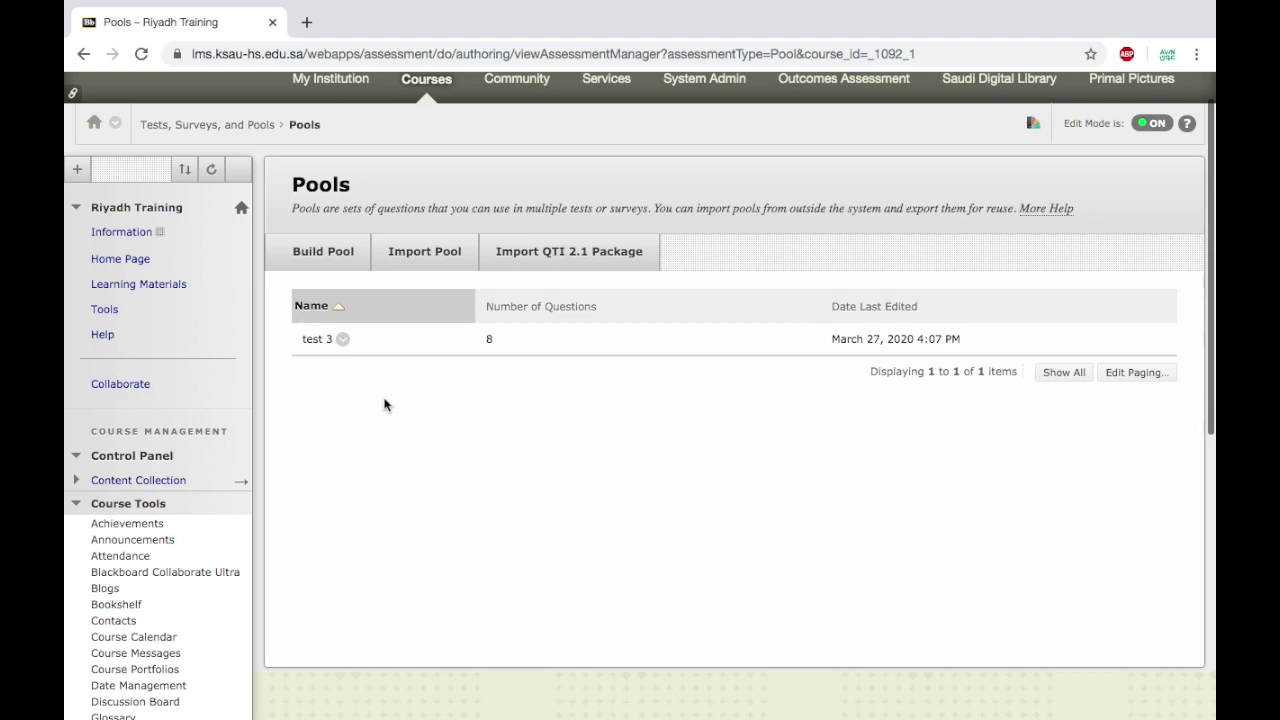
# Export the test 3 pool to the computer as a 5.8 KB Pool_ExportFile zip.
pyautogui.click(343, 340)
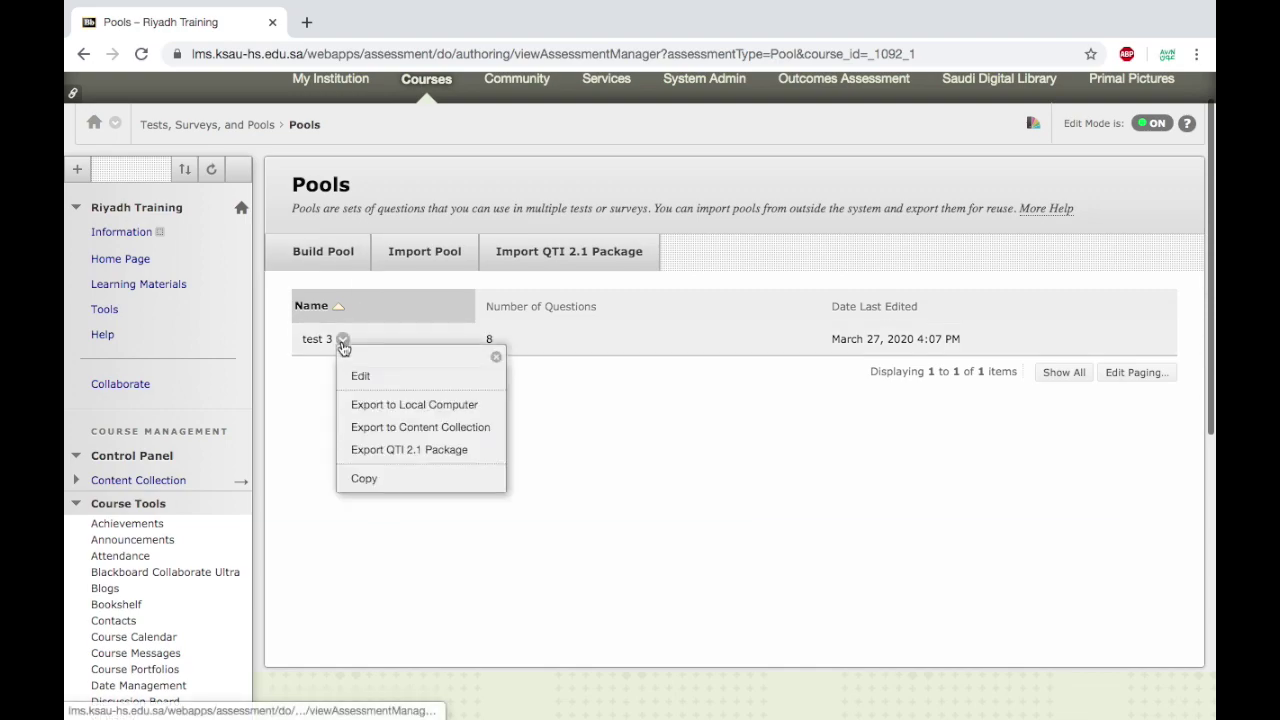
pyautogui.click(389, 411)
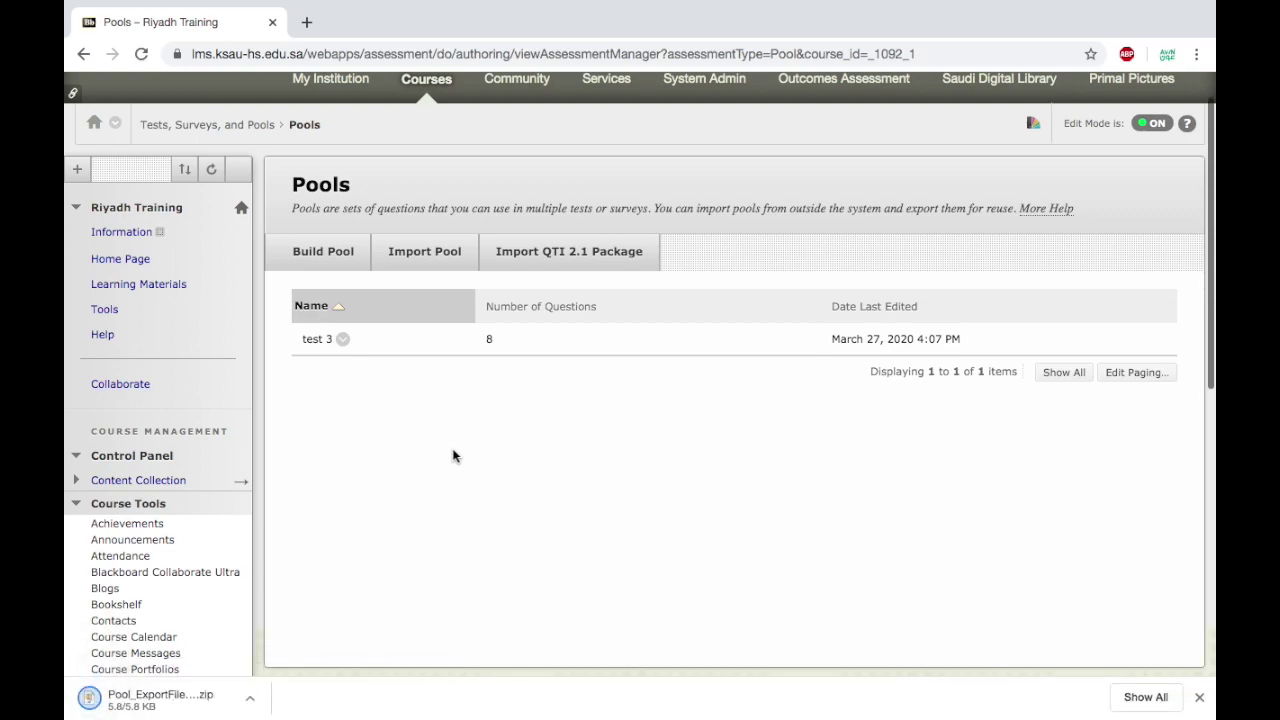
pyautogui.scroll(2, 452, 455)
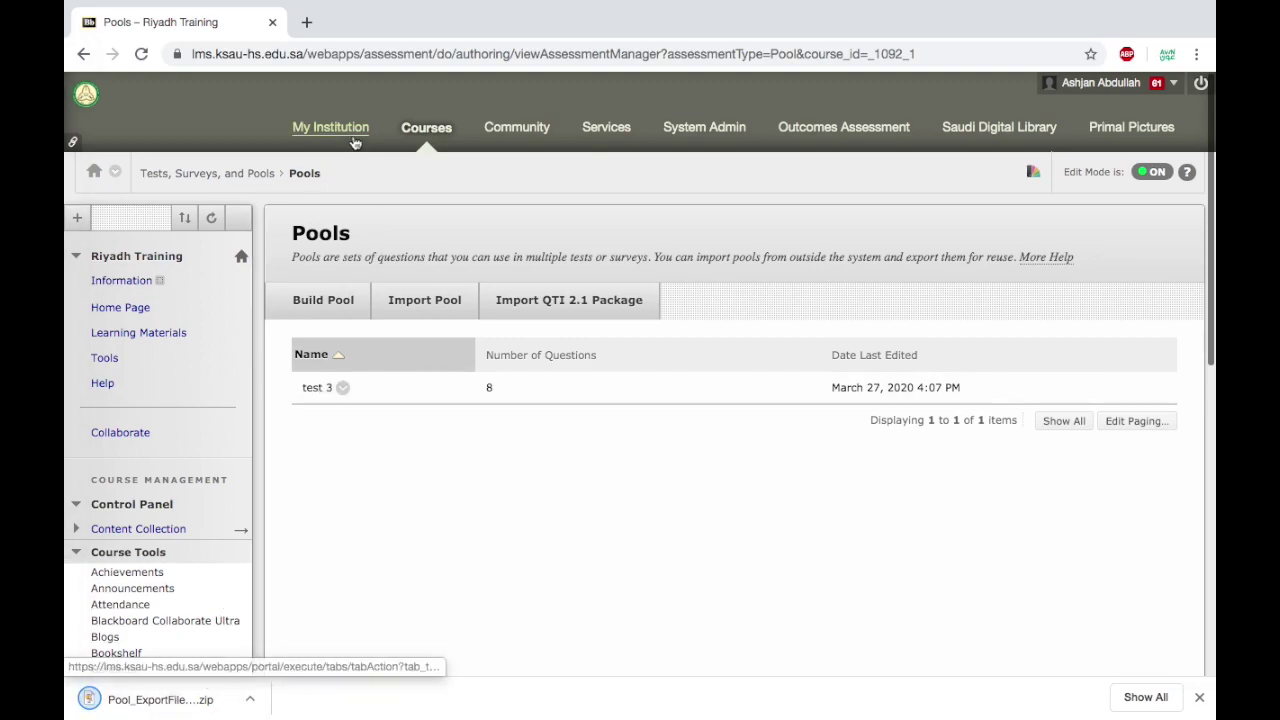
# Go to the Exam Training course's Pools page via Course Tools.
pyautogui.click(357, 144)
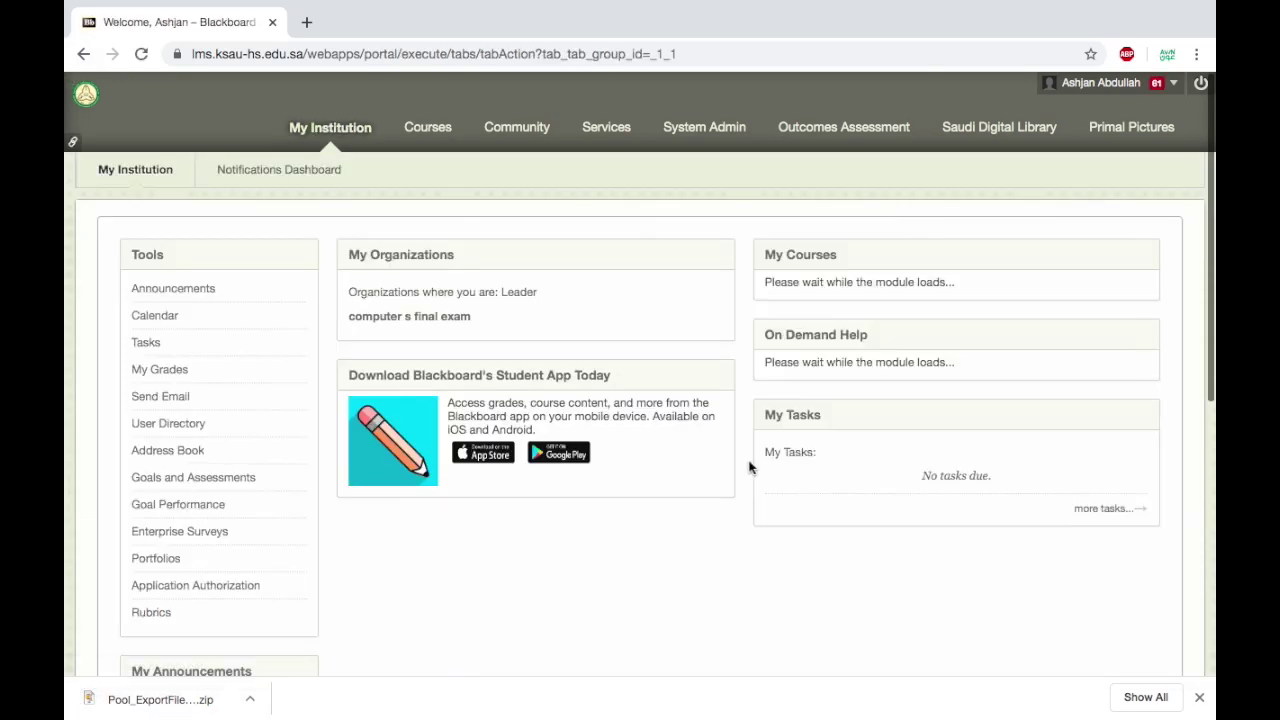
pyautogui.scroll(-2, 750, 465)
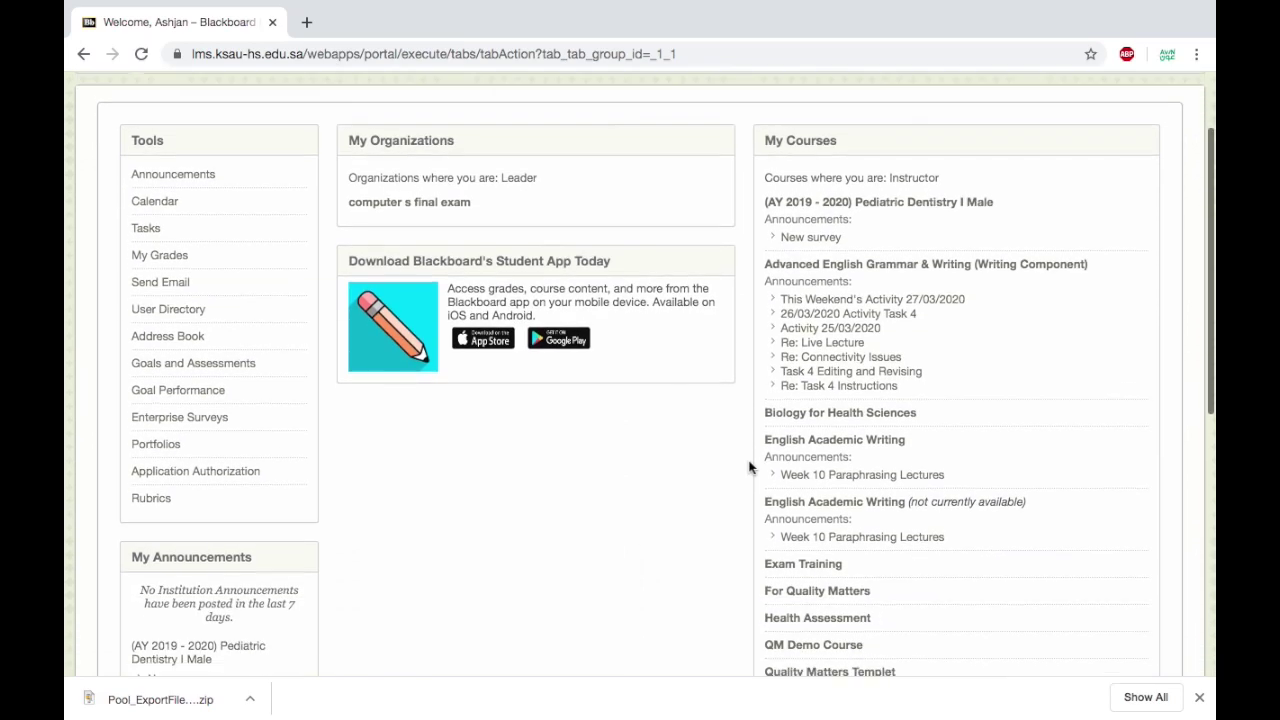
pyautogui.click(803, 559)
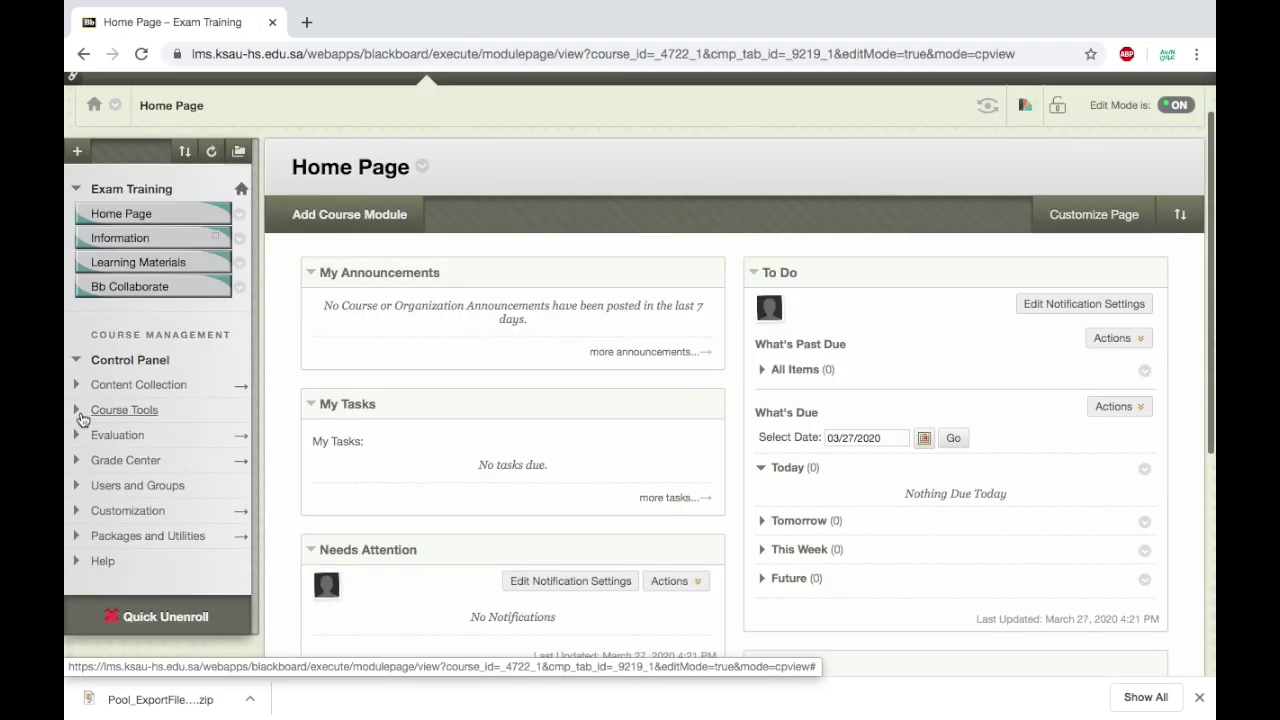
pyautogui.click(176, 418)
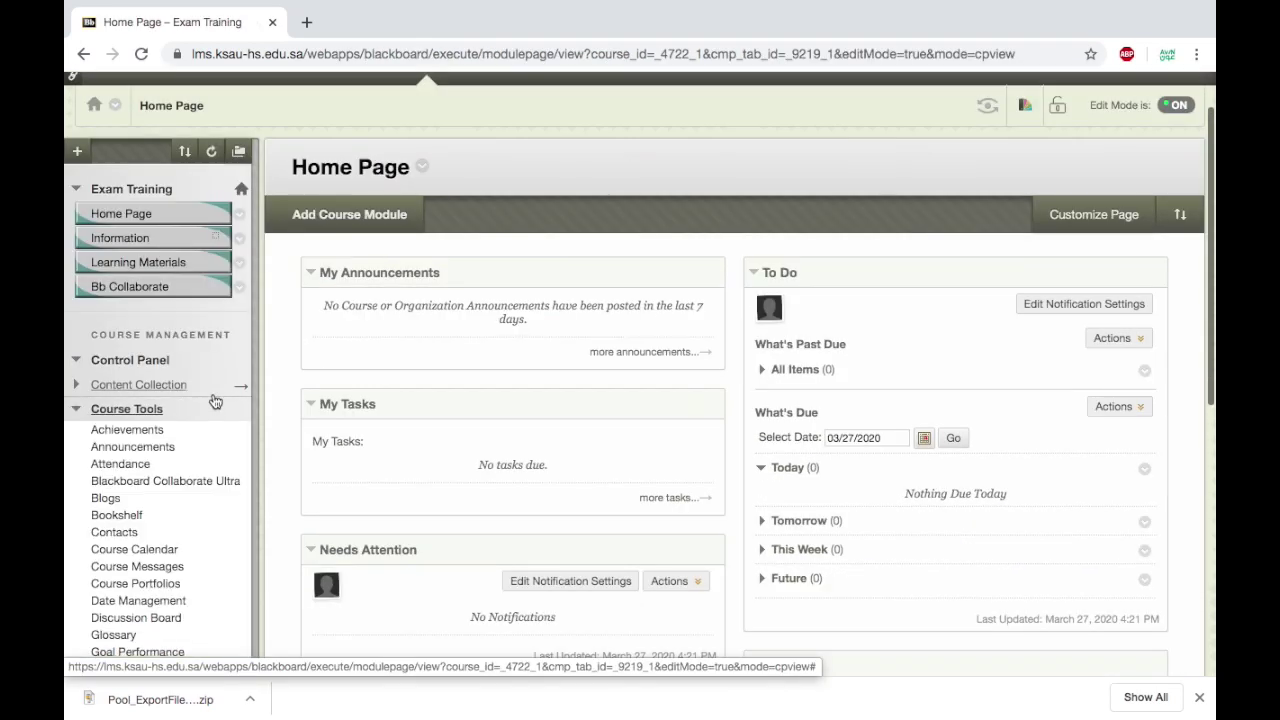
pyautogui.scroll(-5, 215, 401)
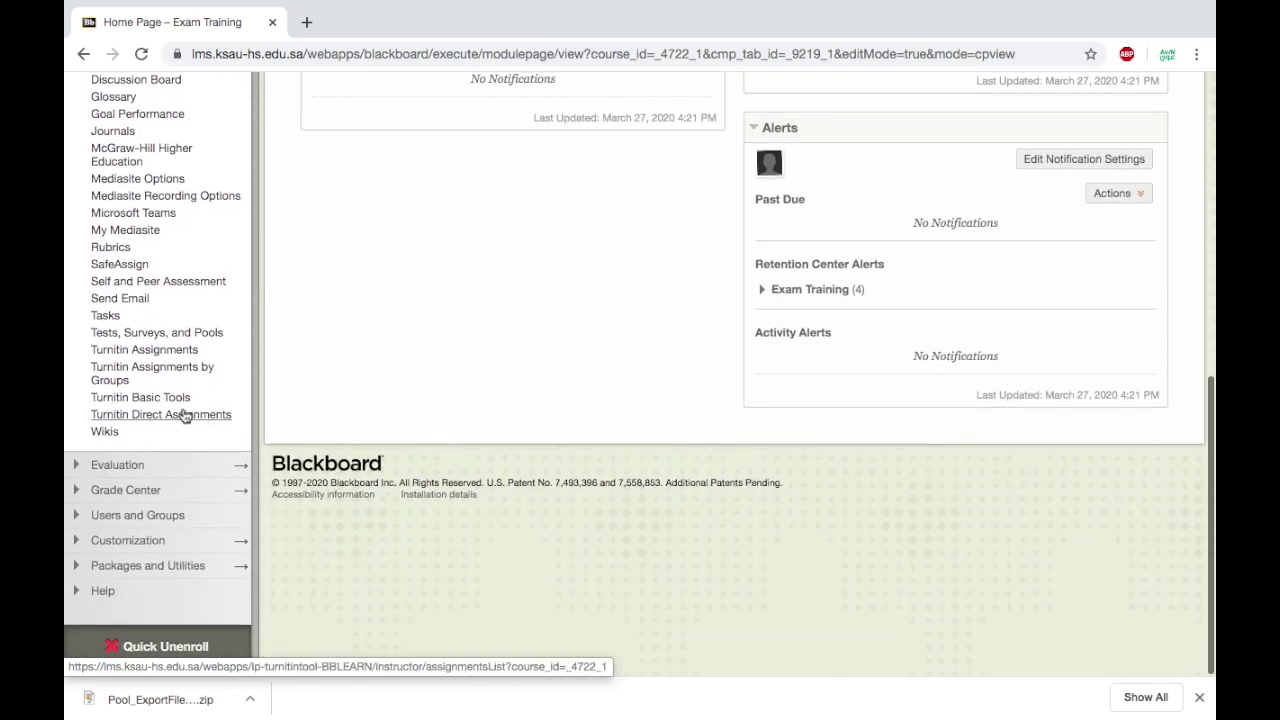
pyautogui.click(162, 334)
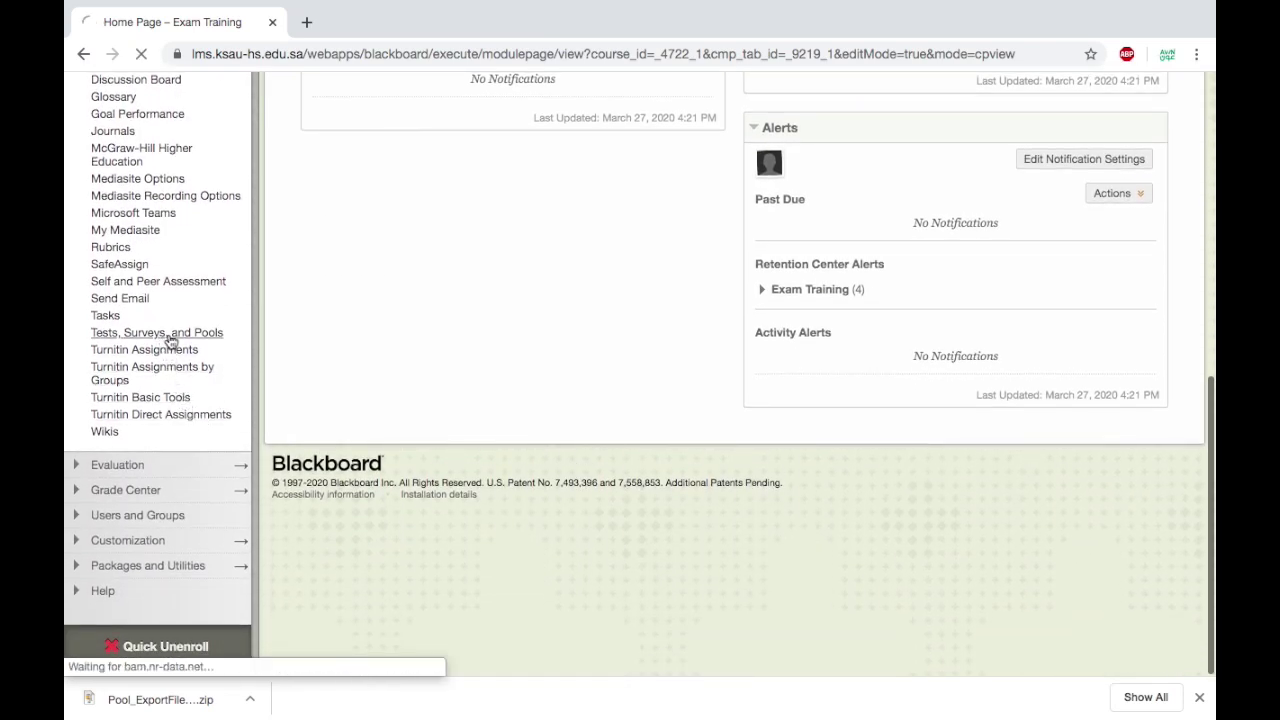
pyautogui.click(311, 472)
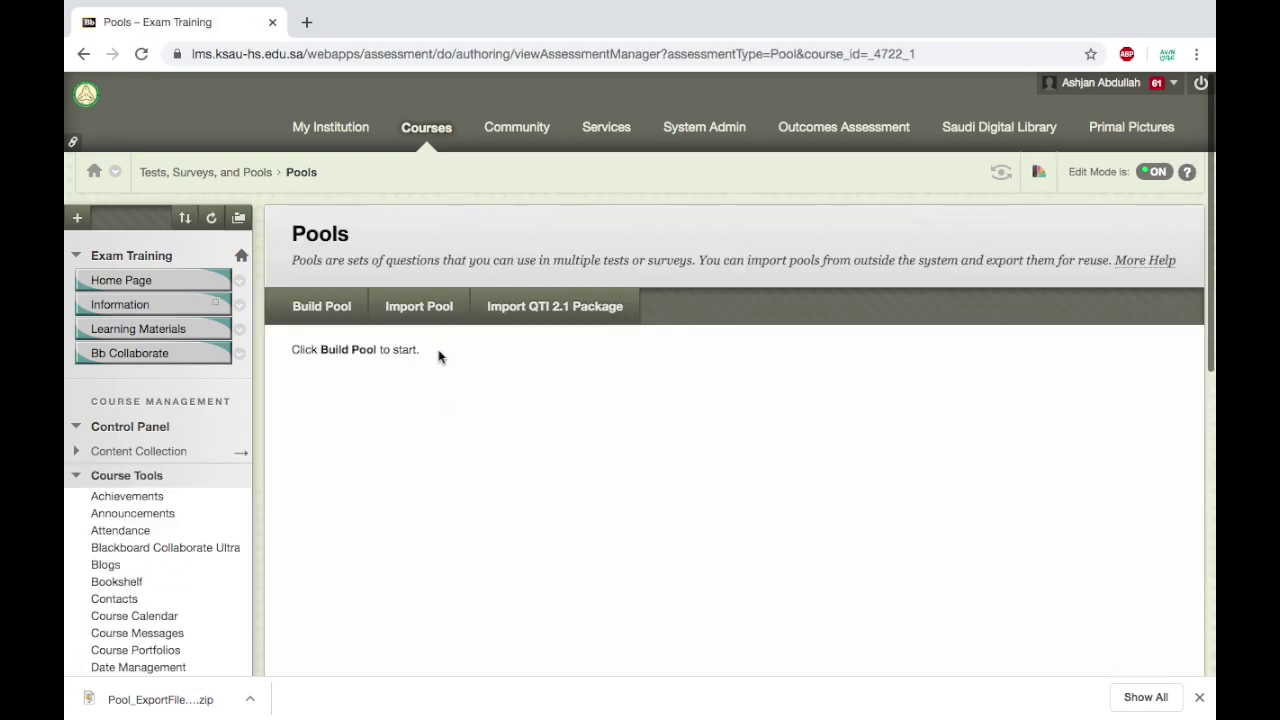
# Import Pool_ExportFile_R-Training_test 3.zip from Downloads into Exam Training.
pyautogui.click(430, 314)
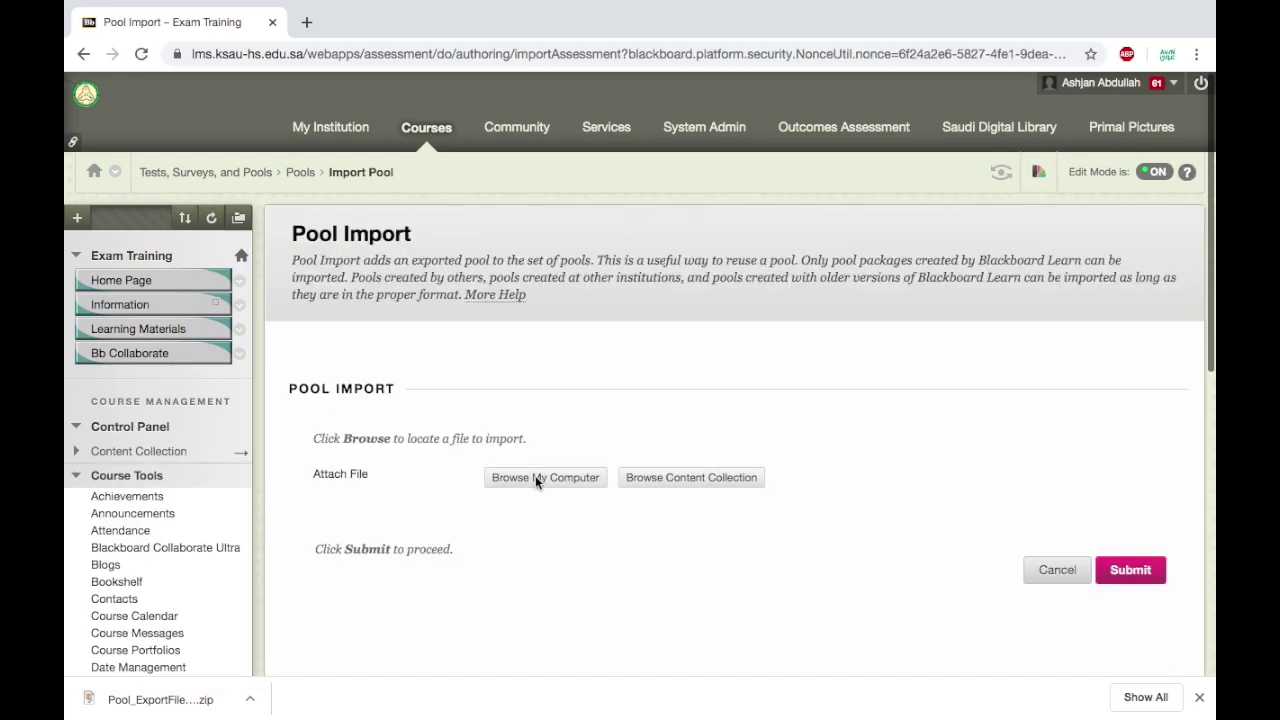
pyautogui.click(538, 482)
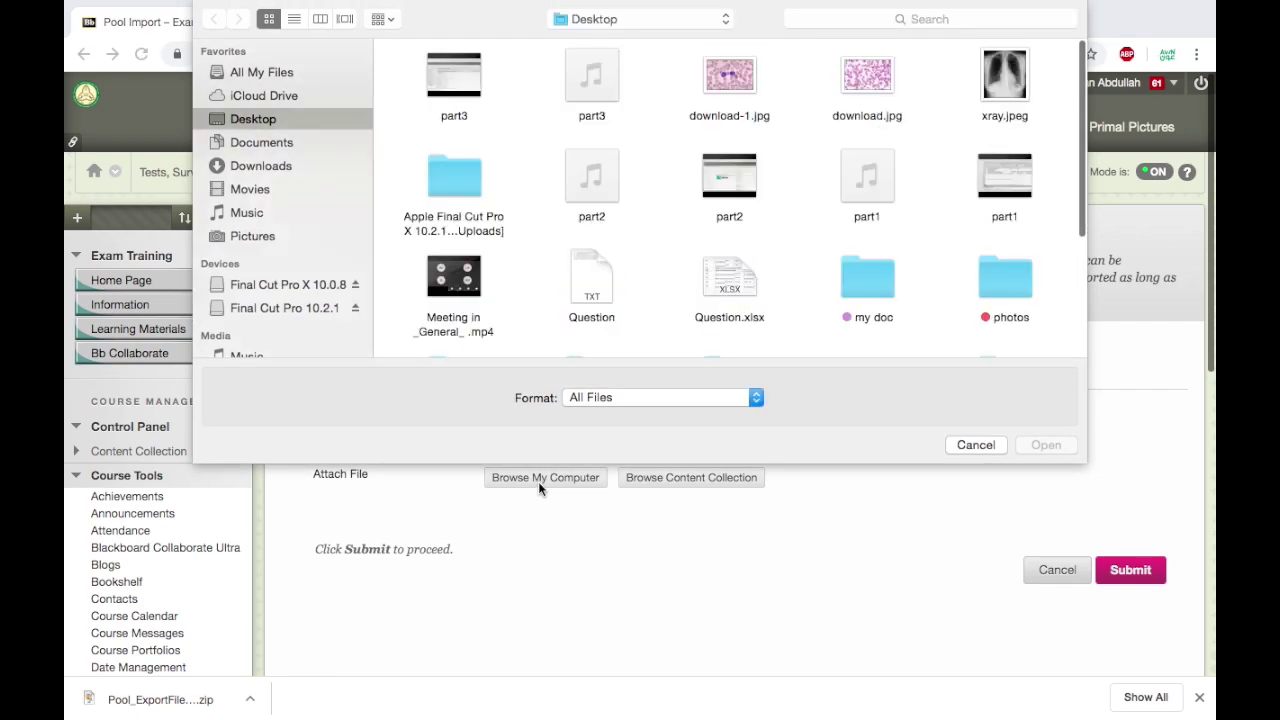
pyautogui.click(268, 170)
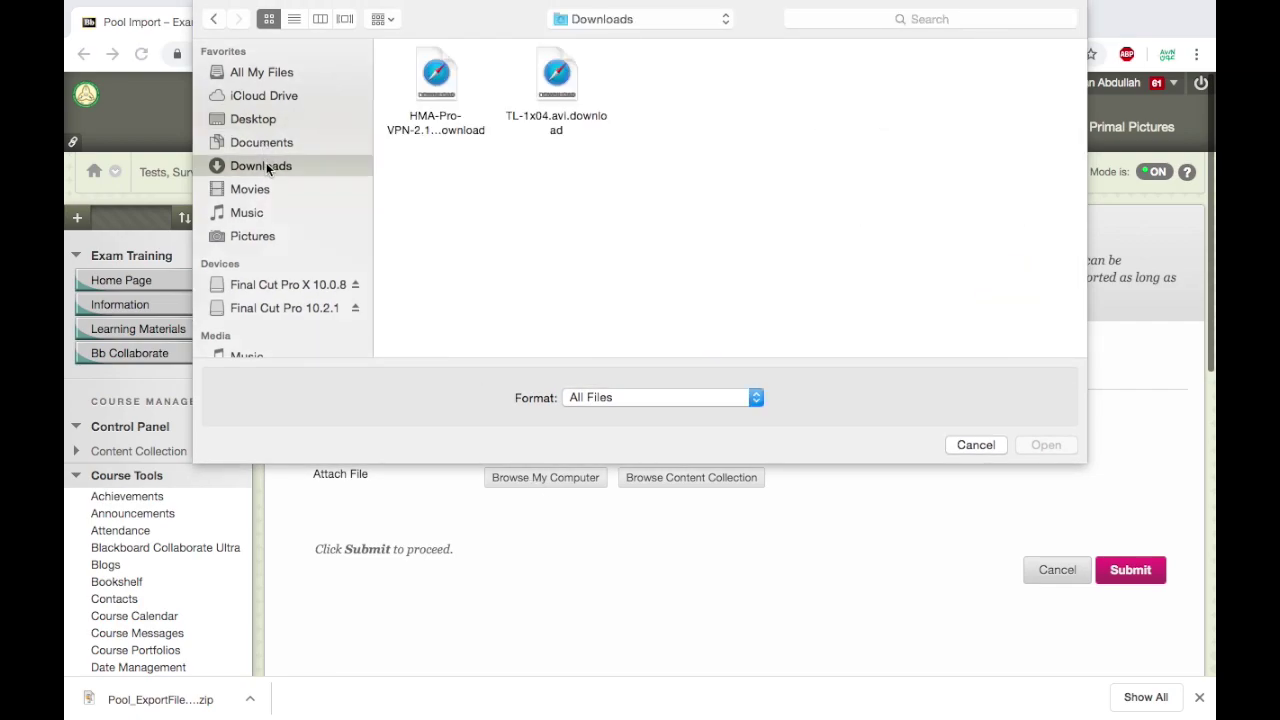
pyautogui.click(458, 80)
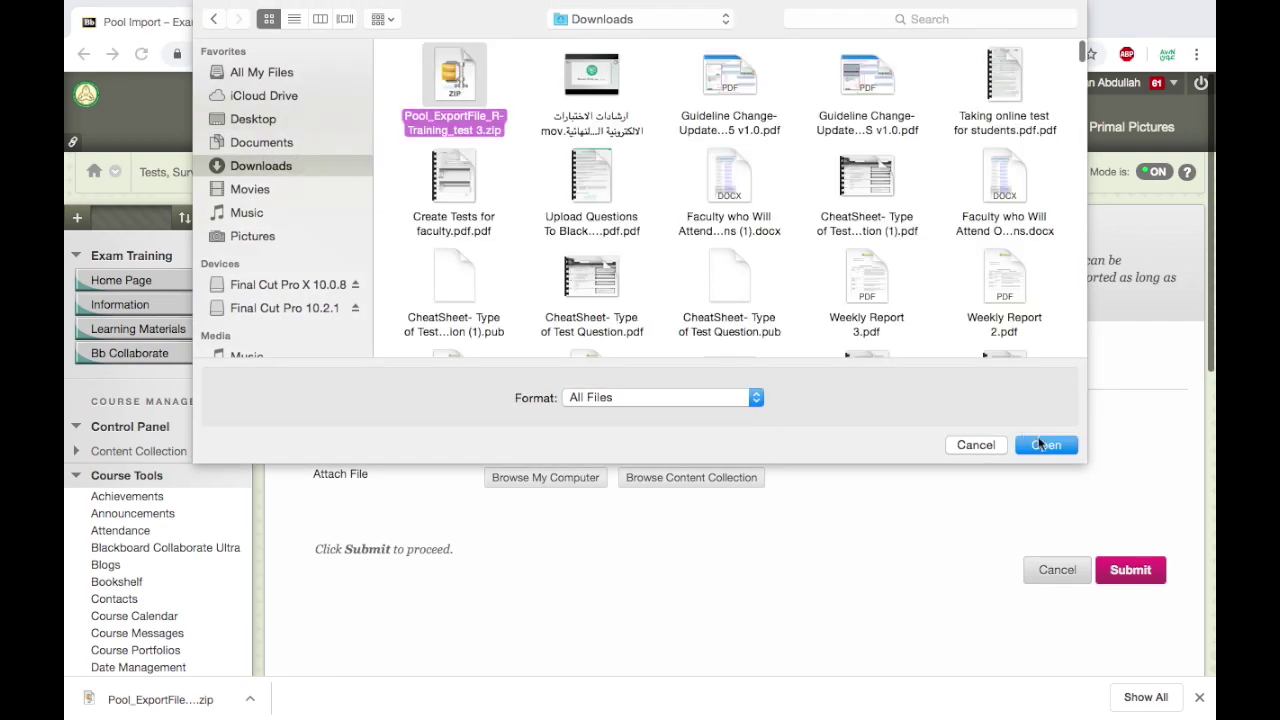
pyautogui.click(1045, 445)
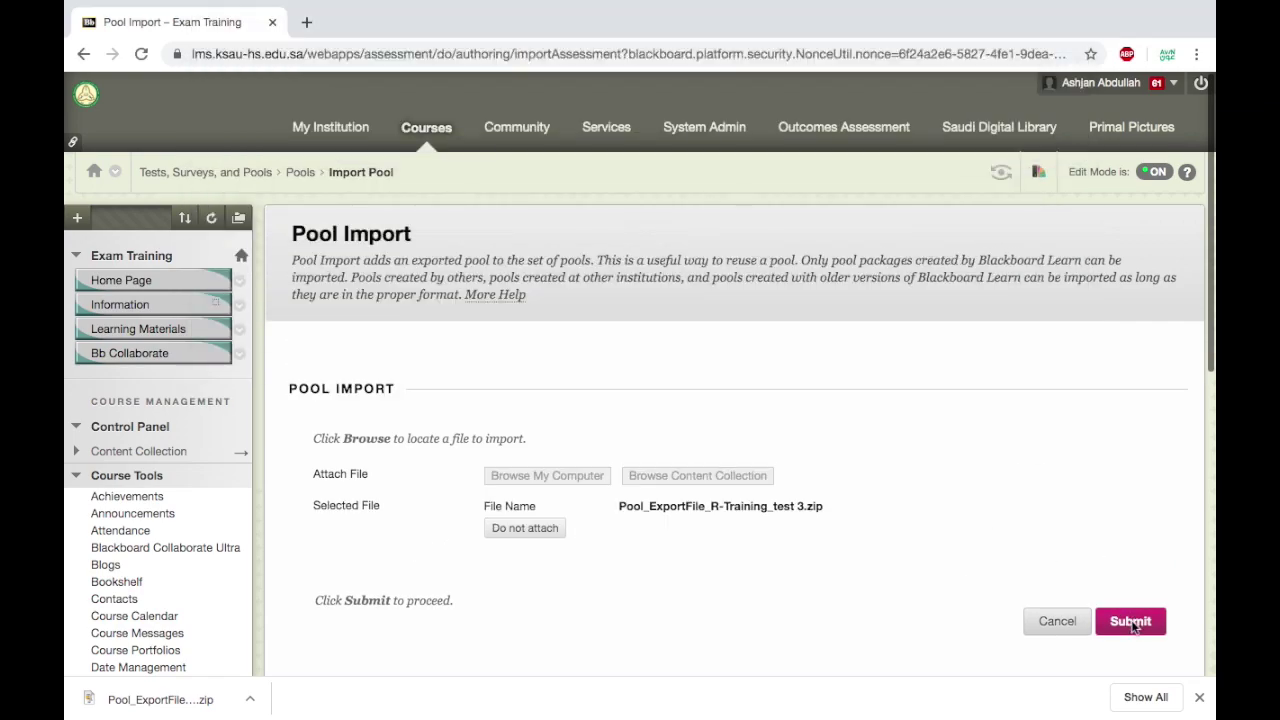
pyautogui.click(1132, 623)
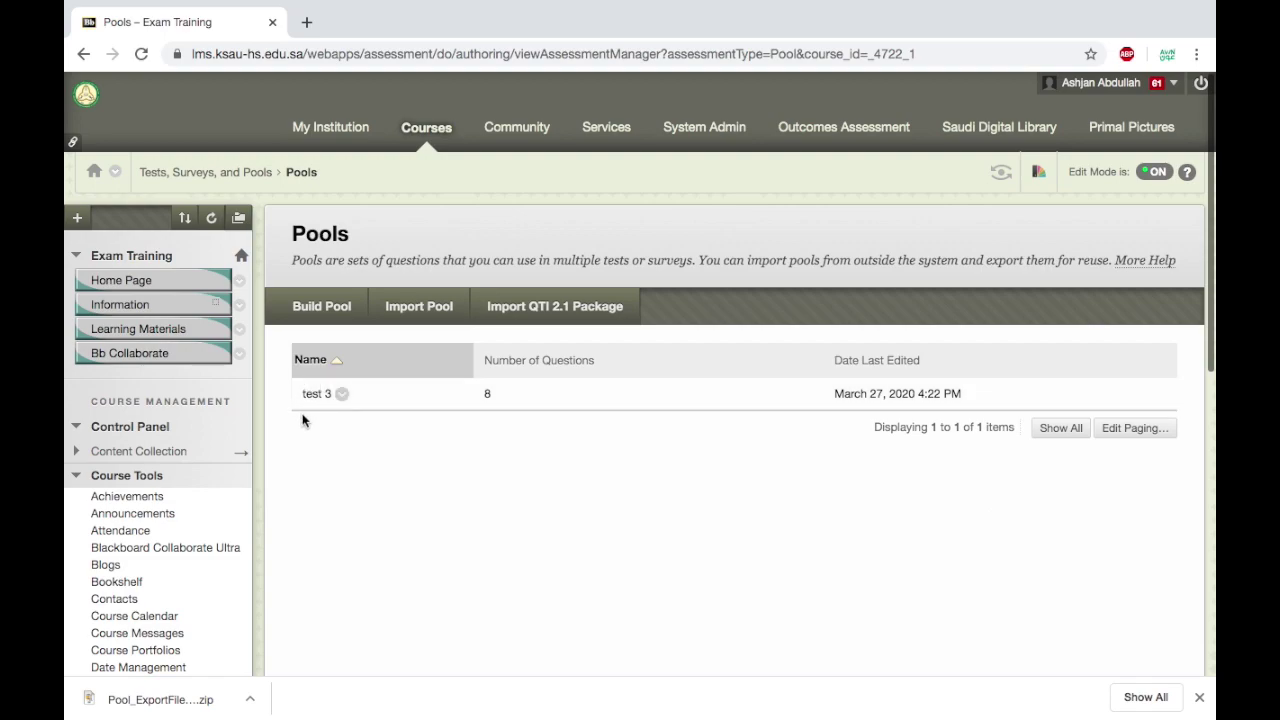
# Review the imported test 3 pool's 8 questions, then go back to Tests, Surveys, and Pools.
pyautogui.click(342, 394)
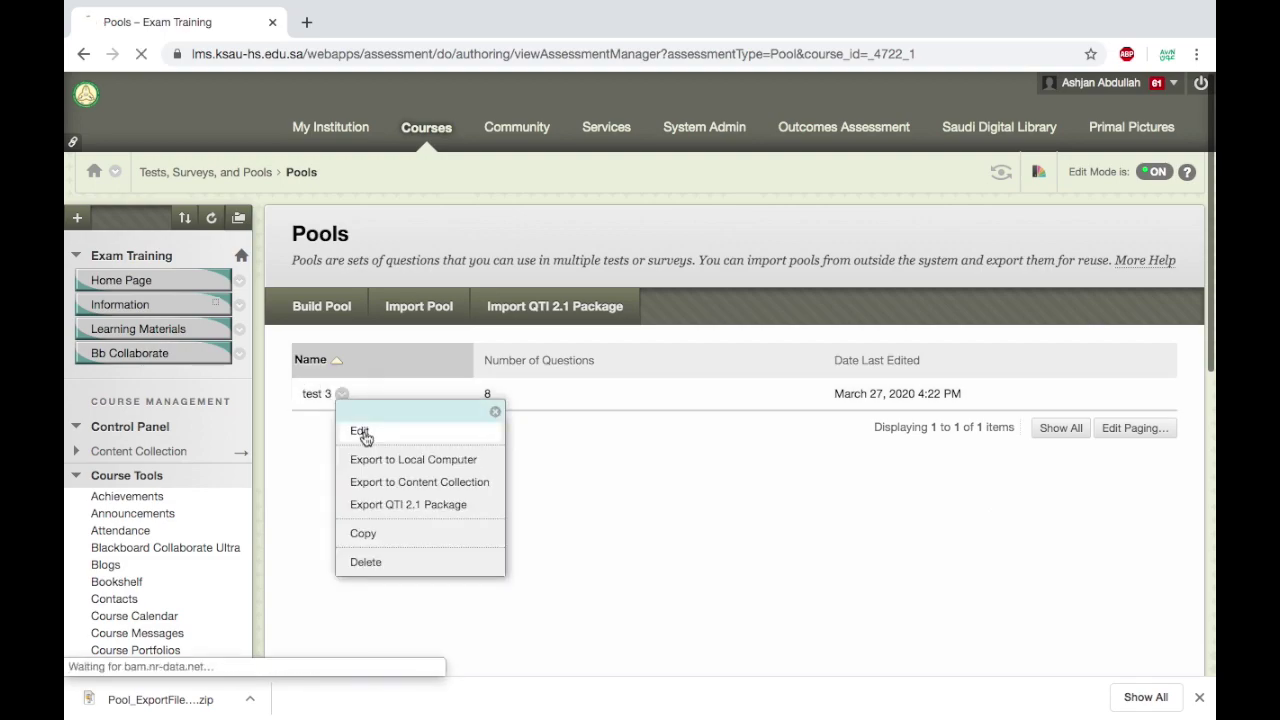
pyautogui.click(357, 429)
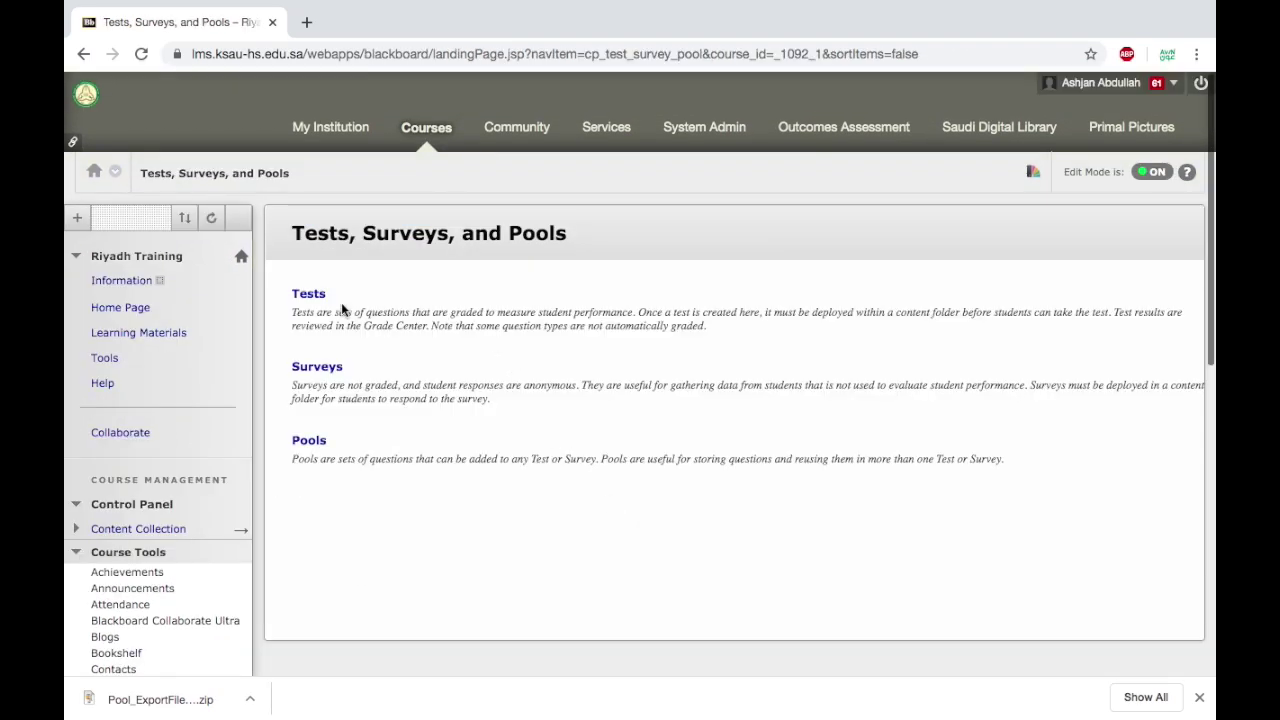
pyautogui.click(312, 297)
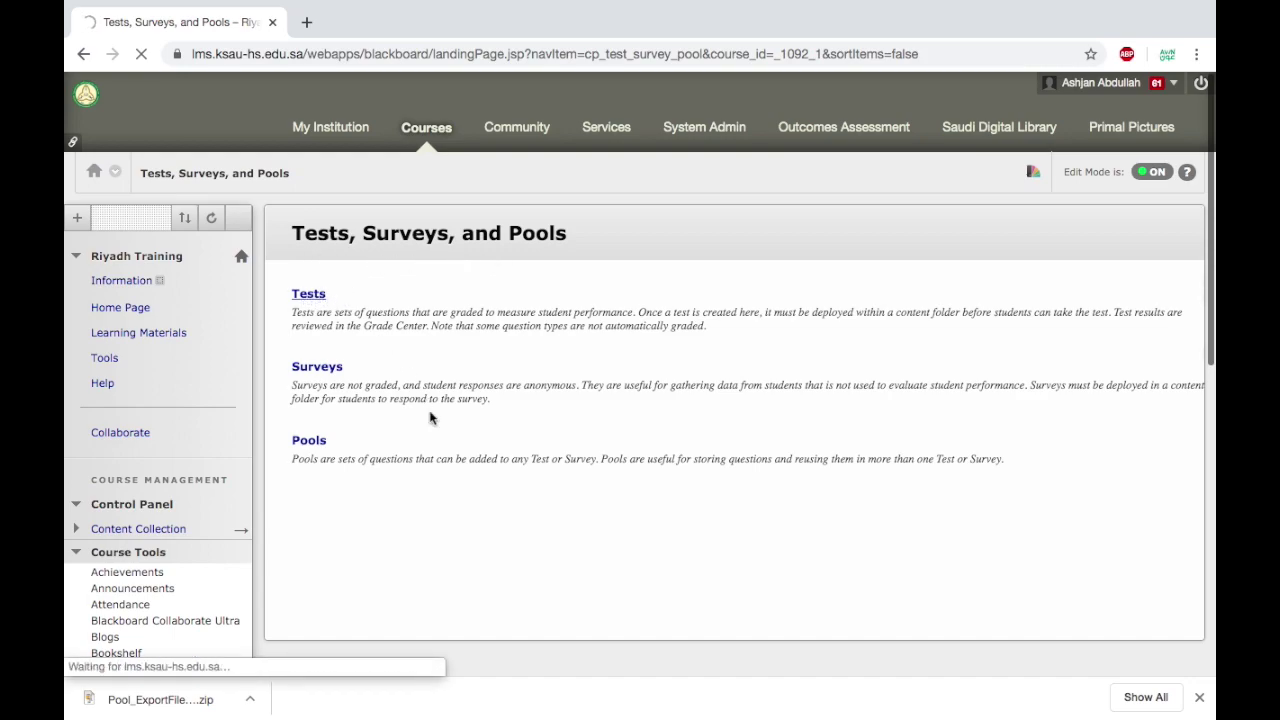
# Export COD TEST from Riyadh Training to the computer as a zip file.
pyautogui.click(1199, 698)
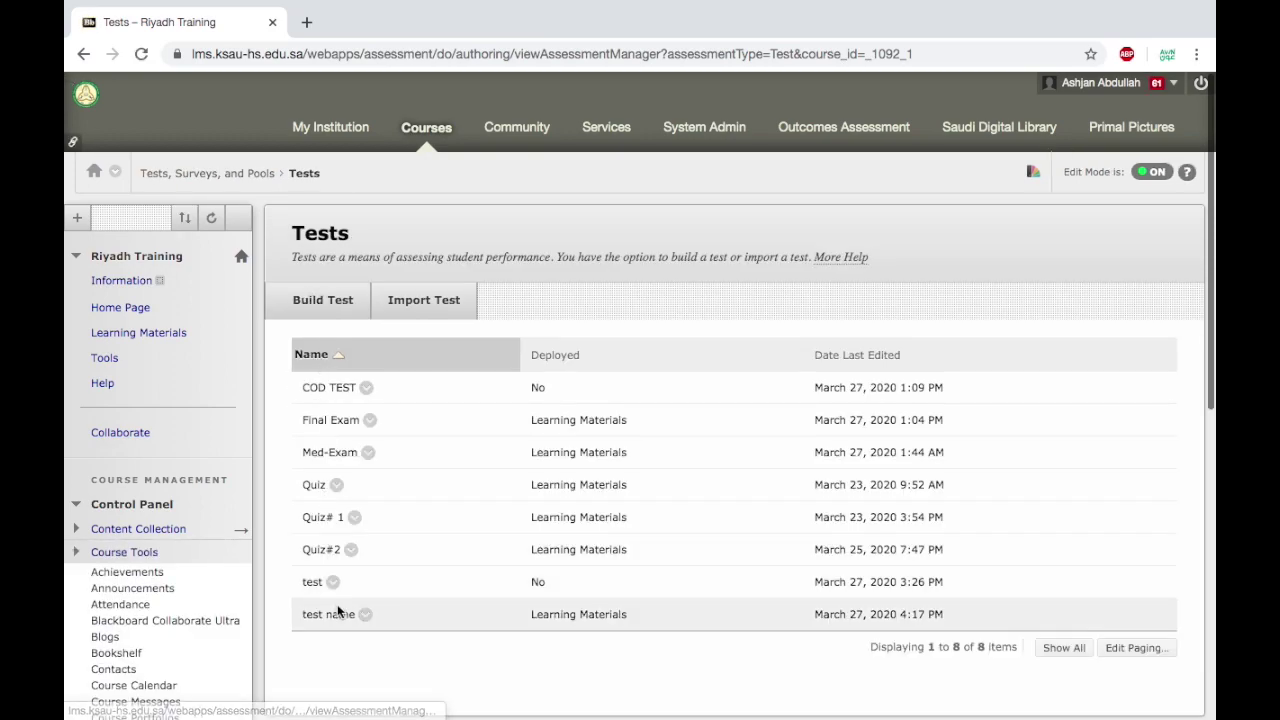
pyautogui.click(367, 390)
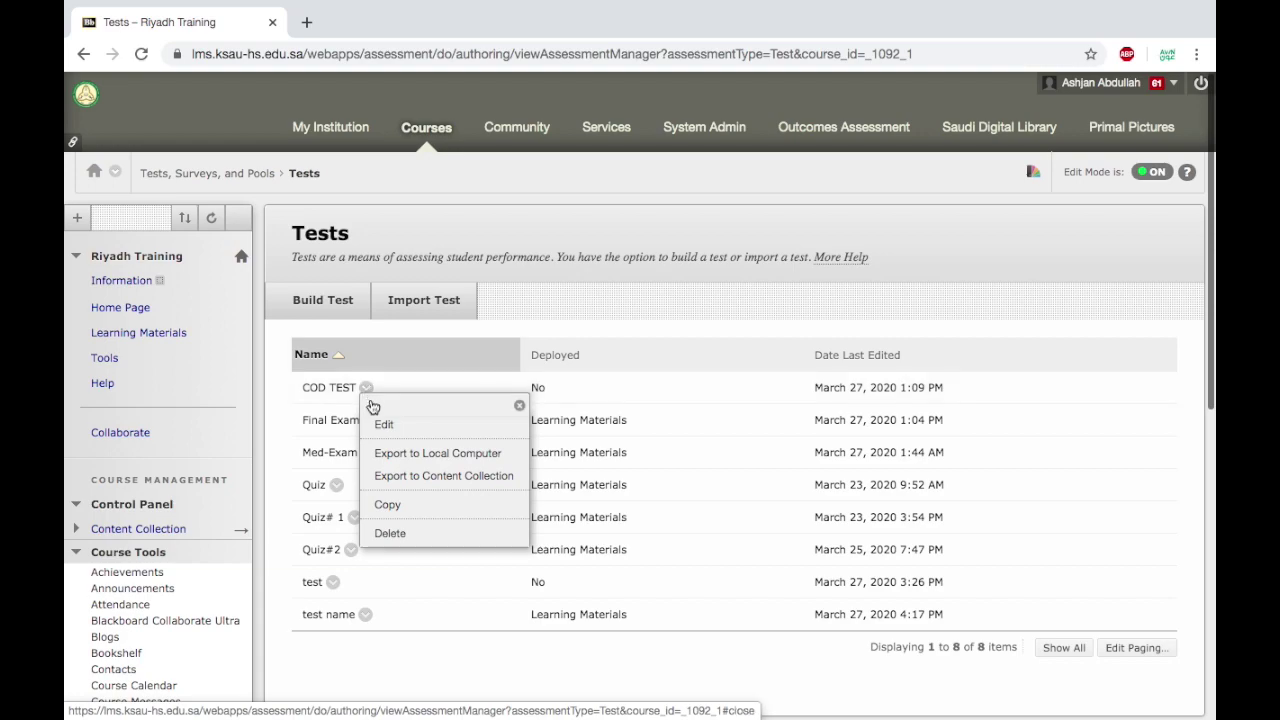
pyautogui.click(420, 458)
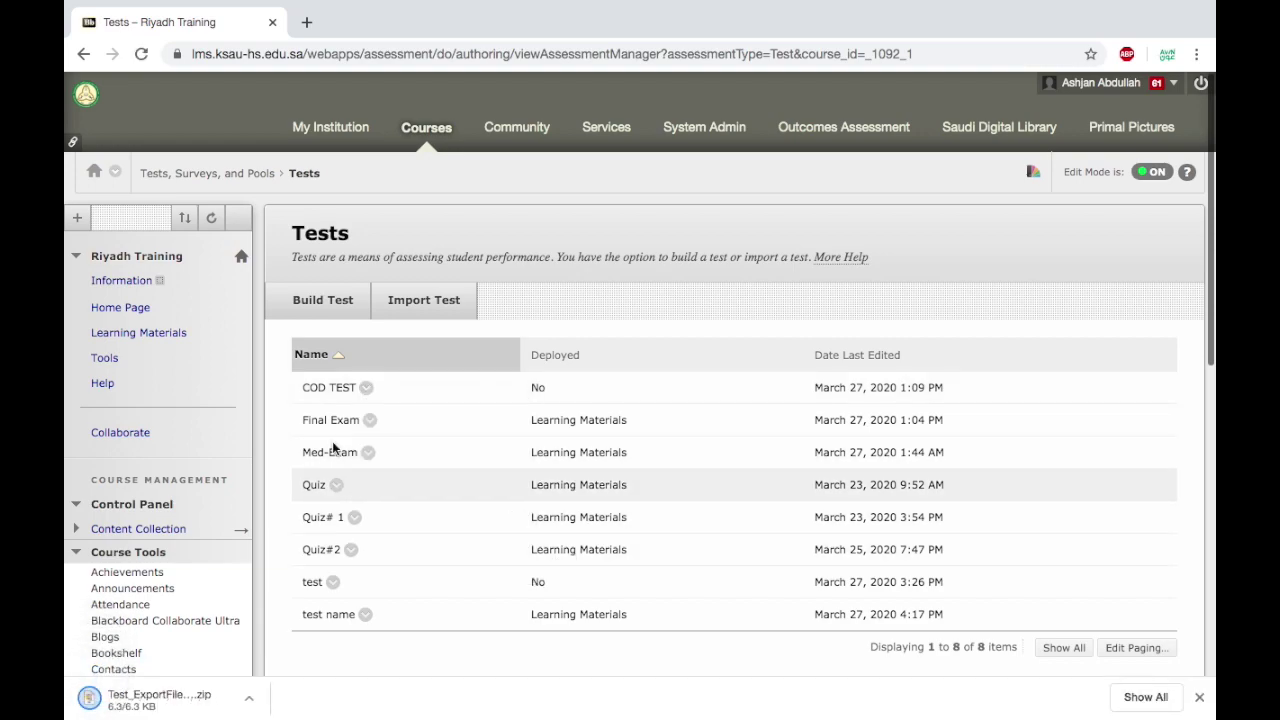
# Open Tests, Surveys, and Pools in the Exam Training course.
pyautogui.click(330, 128)
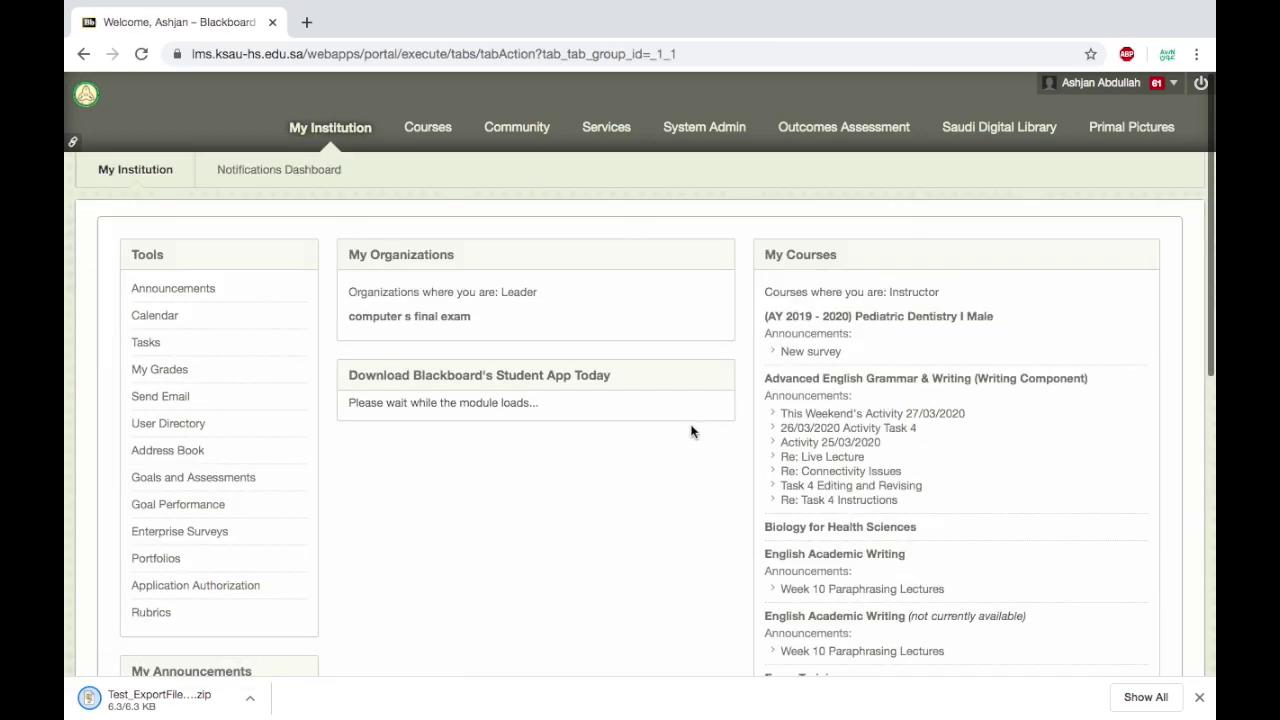
pyautogui.scroll(-1, 740, 550)
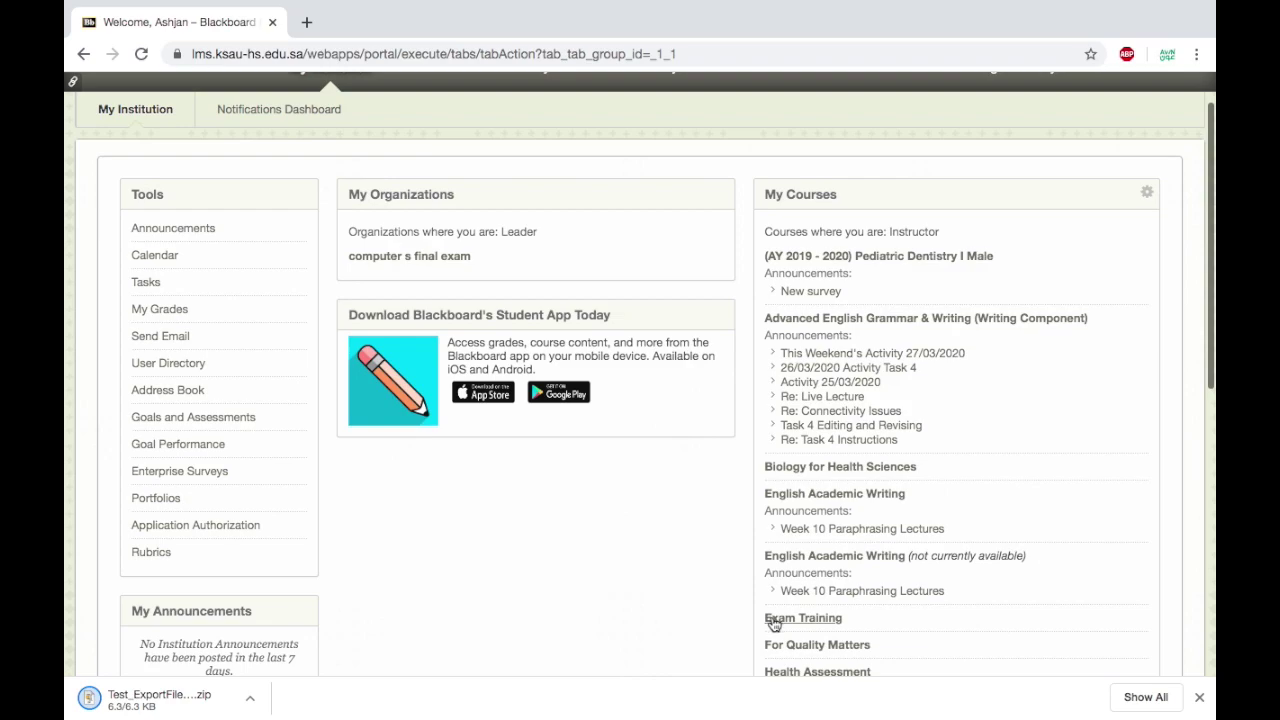
pyautogui.click(770, 618)
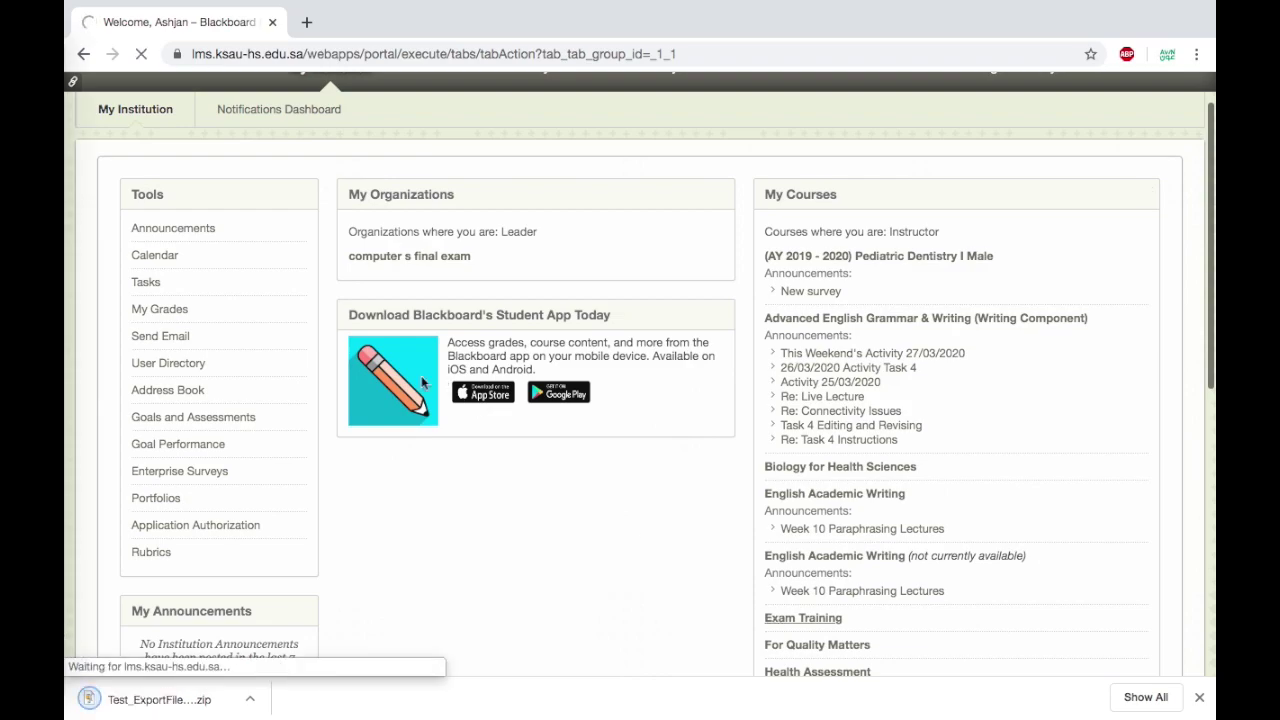
pyautogui.scroll(-1, 189, 509)
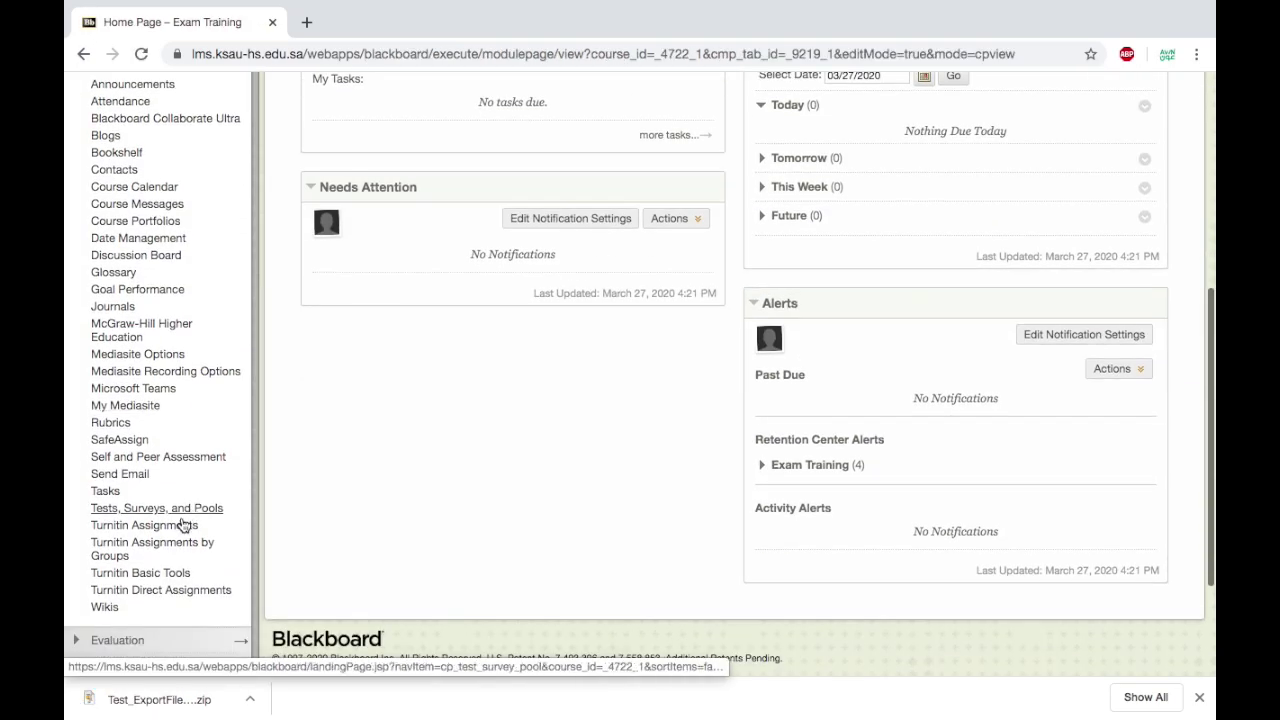
pyautogui.click(158, 510)
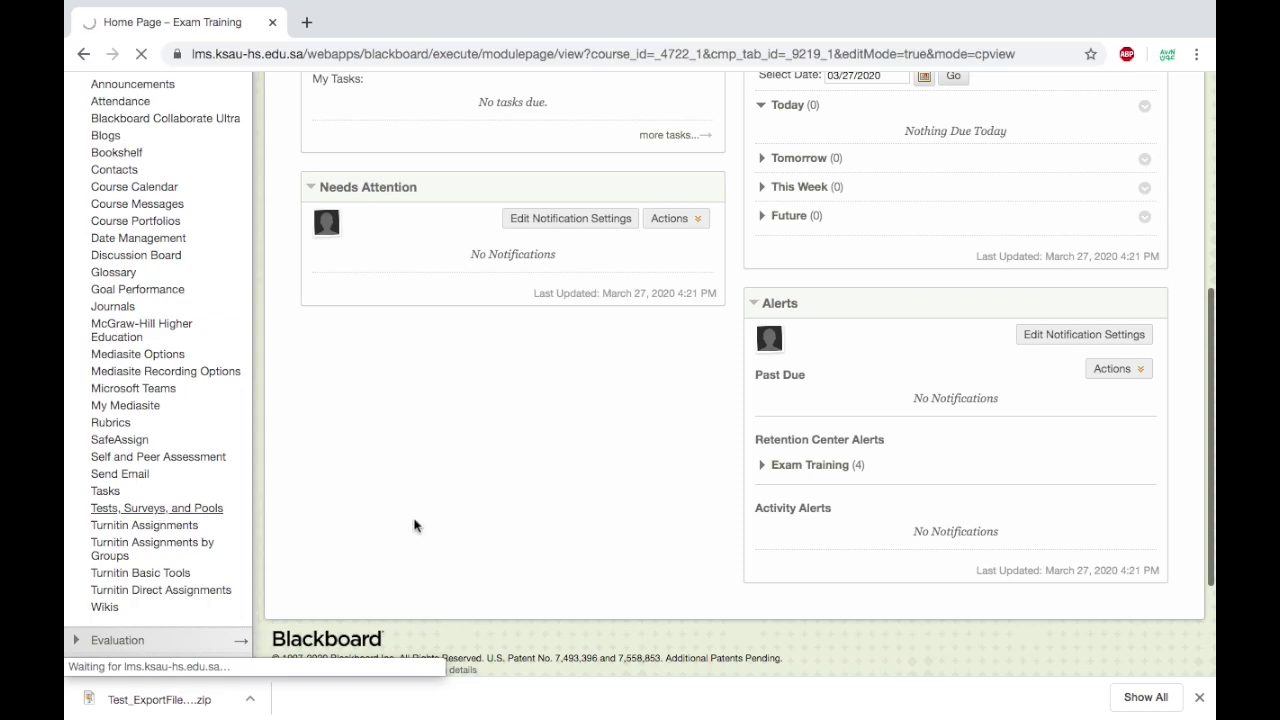
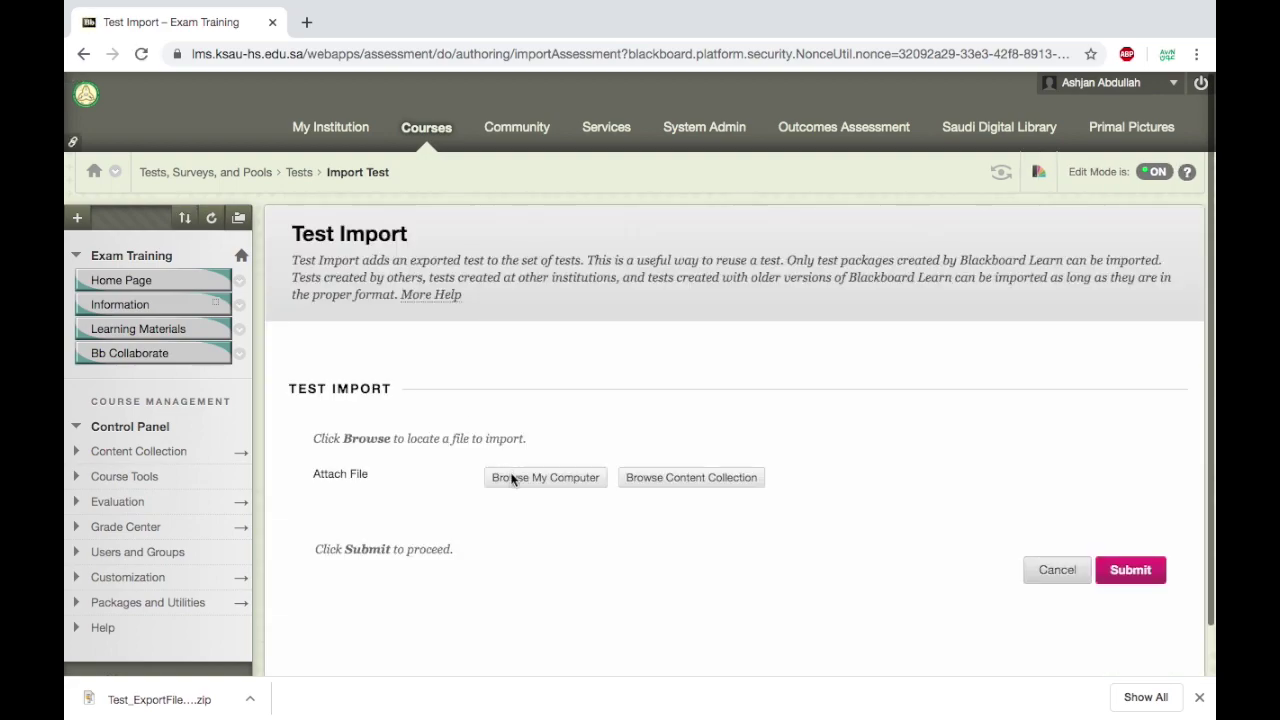
# Import Test_ExportFile_R-Training_COD TEST.zip from Downloads and acknowledge the import log.
pyautogui.click(512, 478)
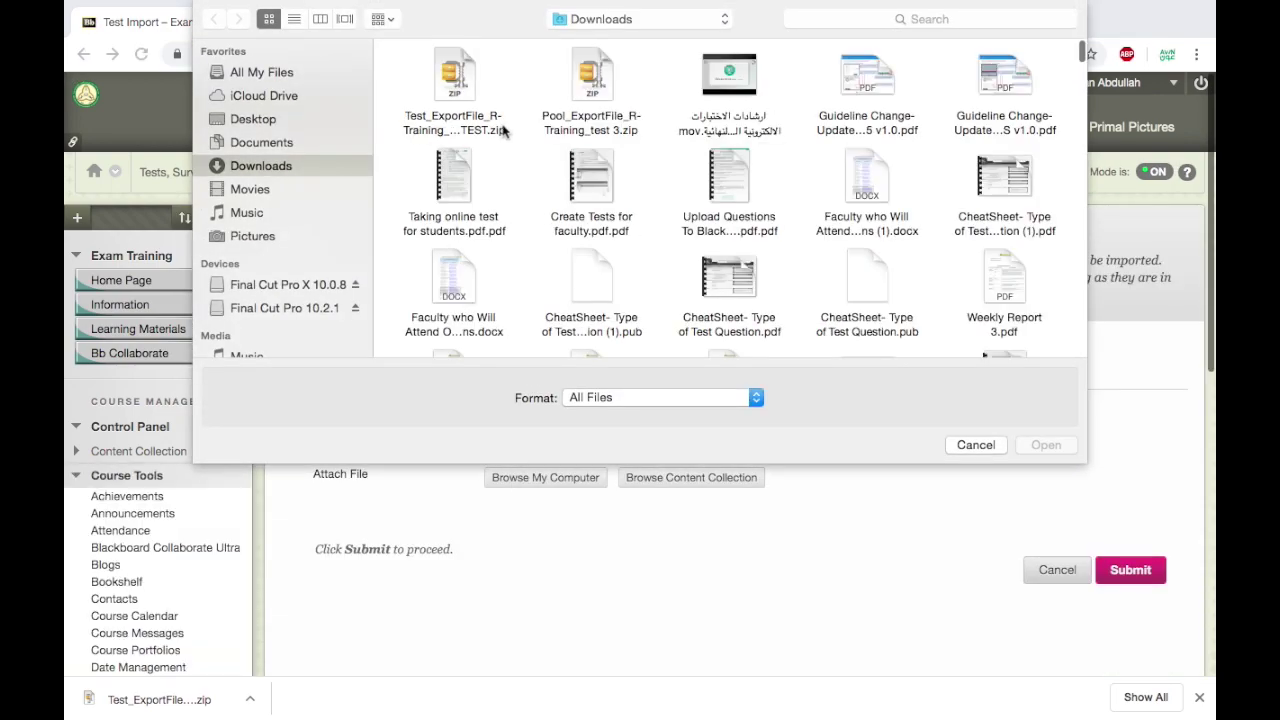
pyautogui.click(477, 91)
pyautogui.click(1018, 449)
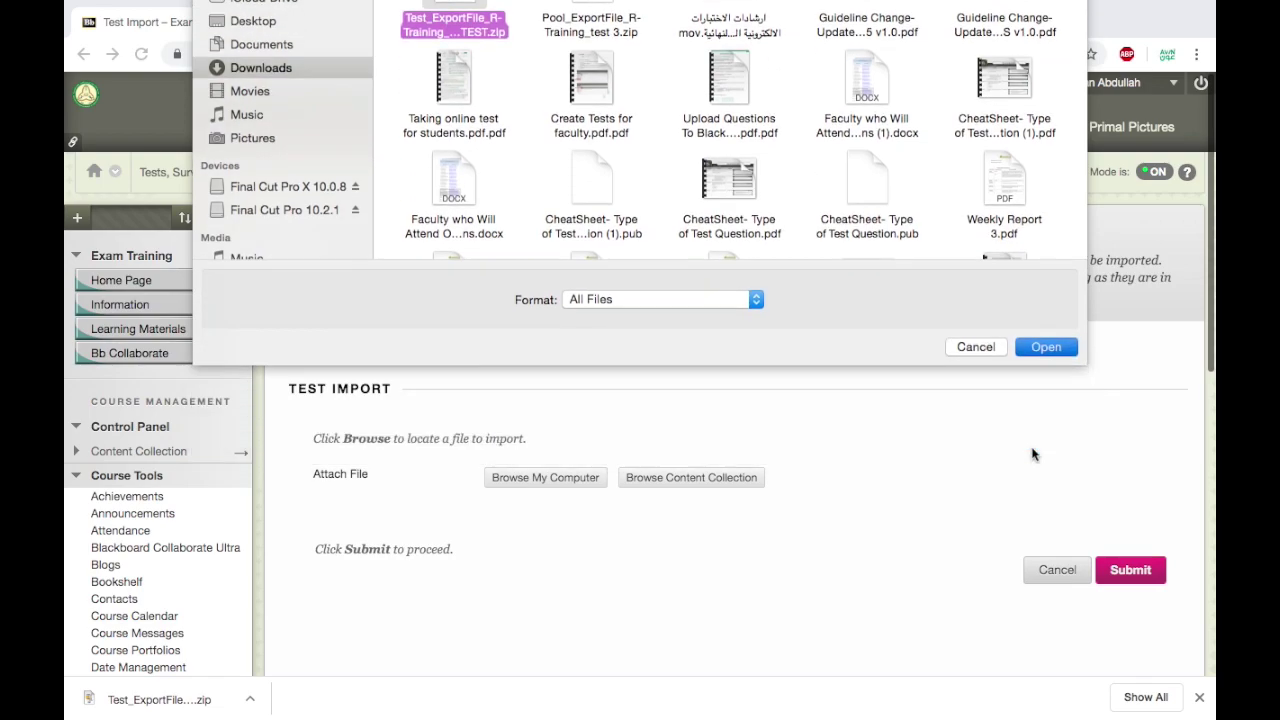
pyautogui.click(1135, 624)
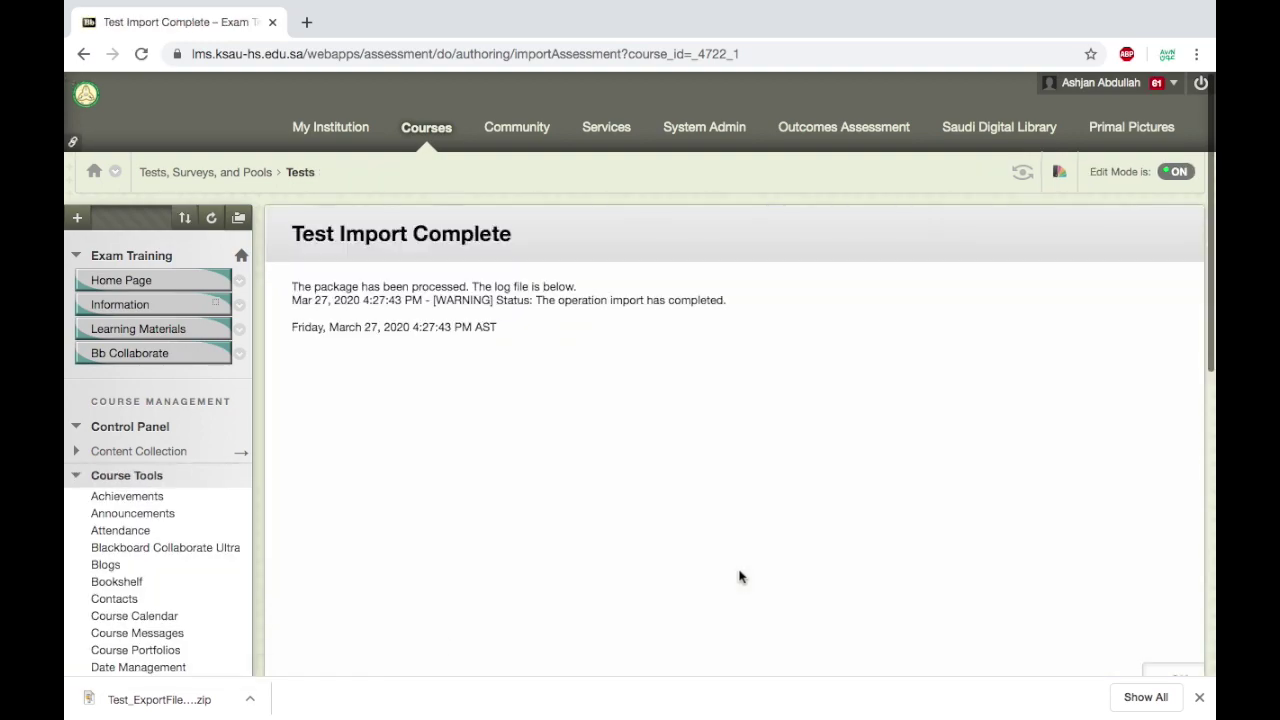
pyautogui.scroll(-3, 740, 577)
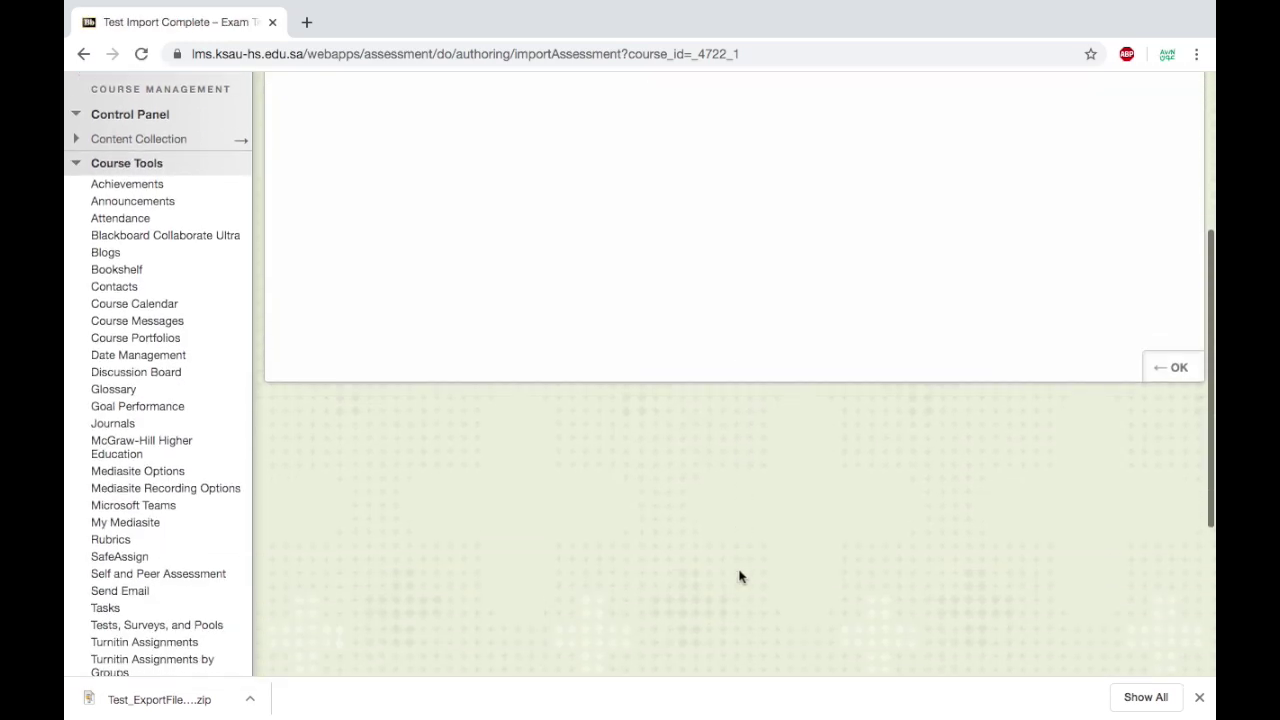
pyautogui.click(1186, 357)
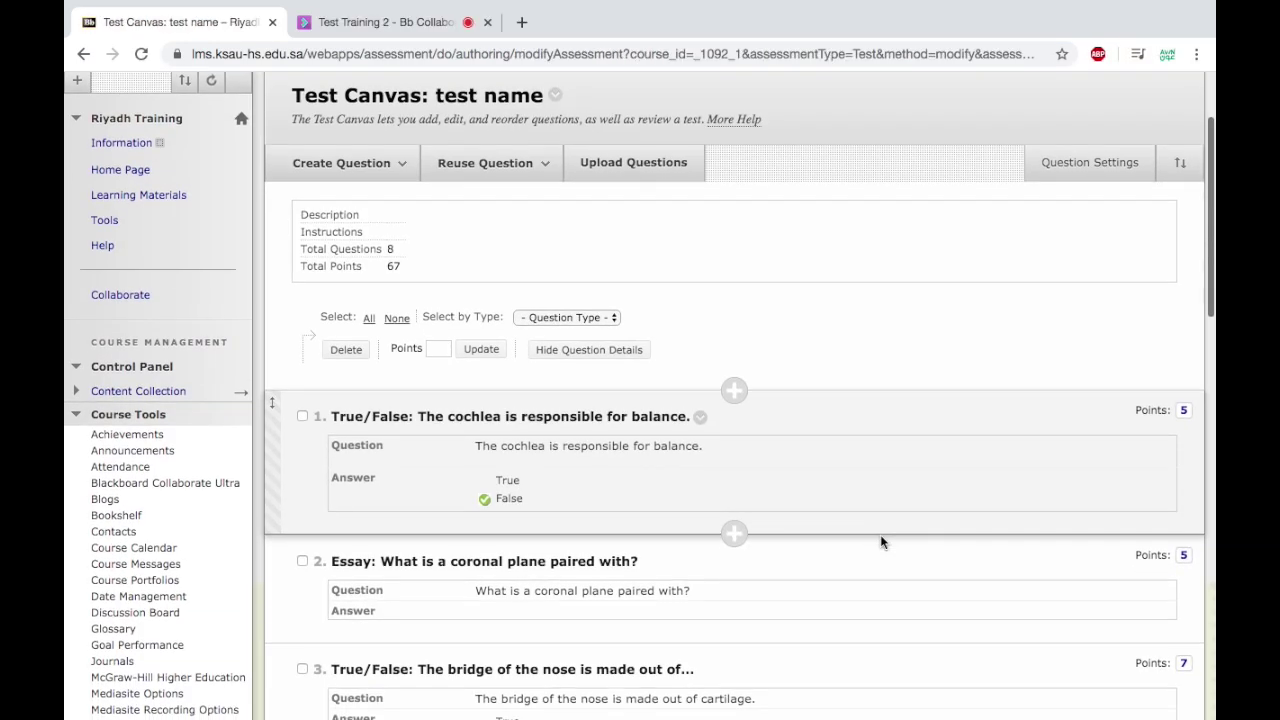
# Add the existing COD TEST to Learning Materials through Assessments > Test.
pyautogui.scroll(-2, 881, 541)
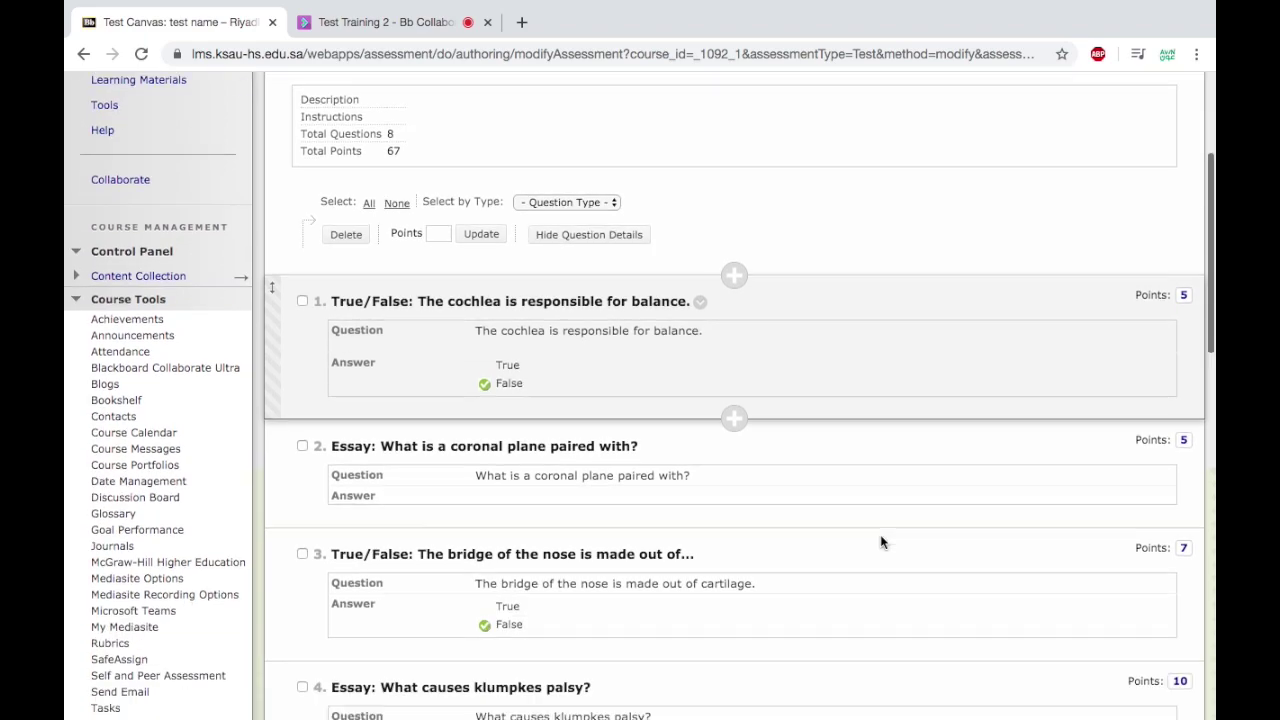
pyautogui.scroll(2, 880, 541)
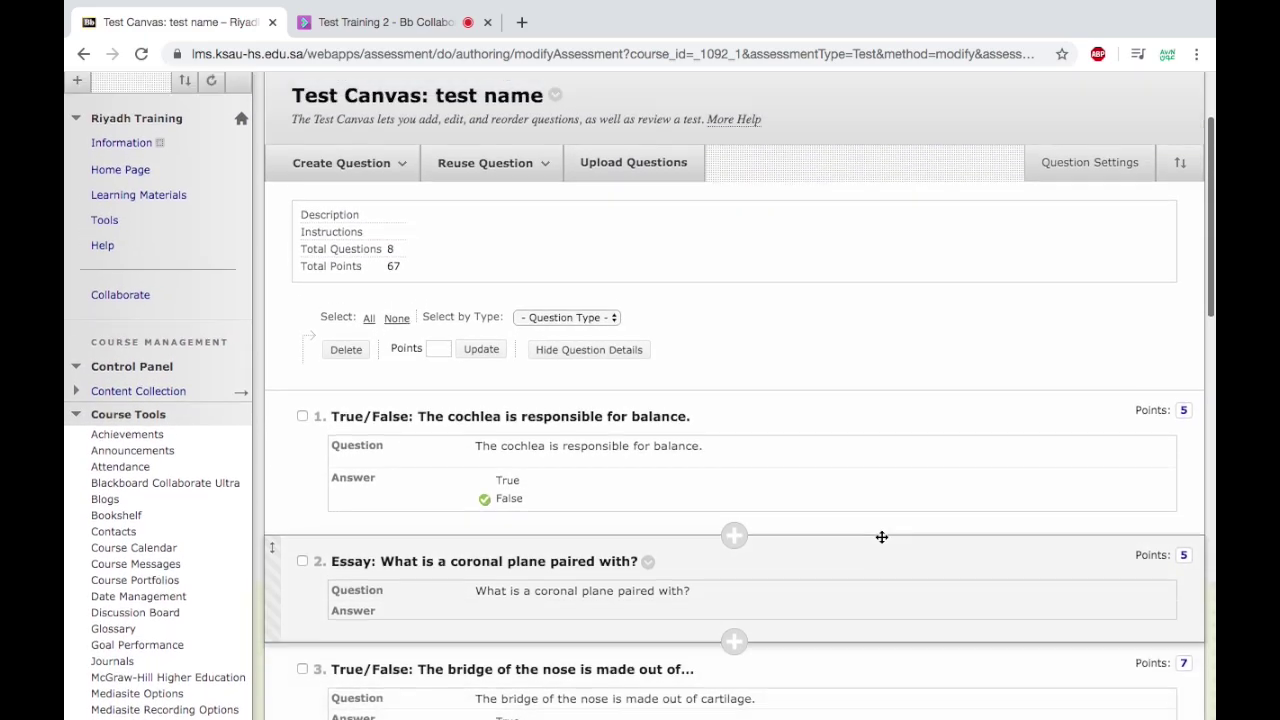
pyautogui.click(177, 213)
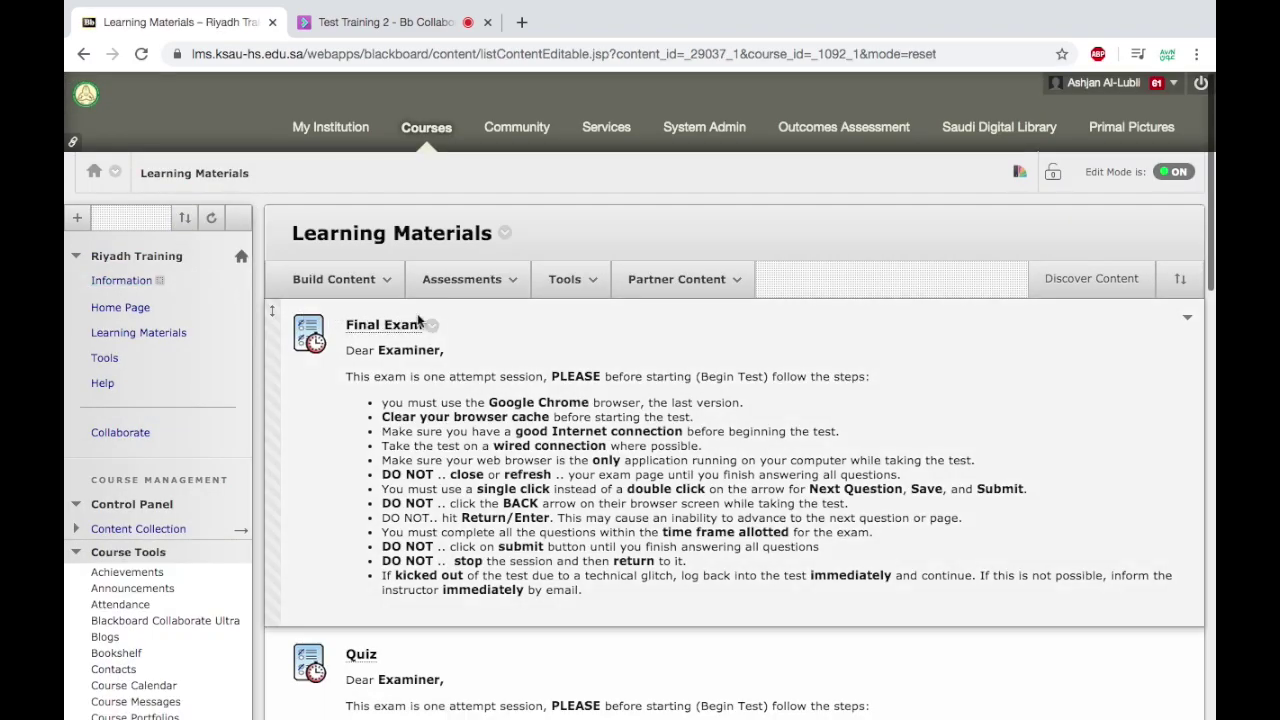
pyautogui.click(485, 288)
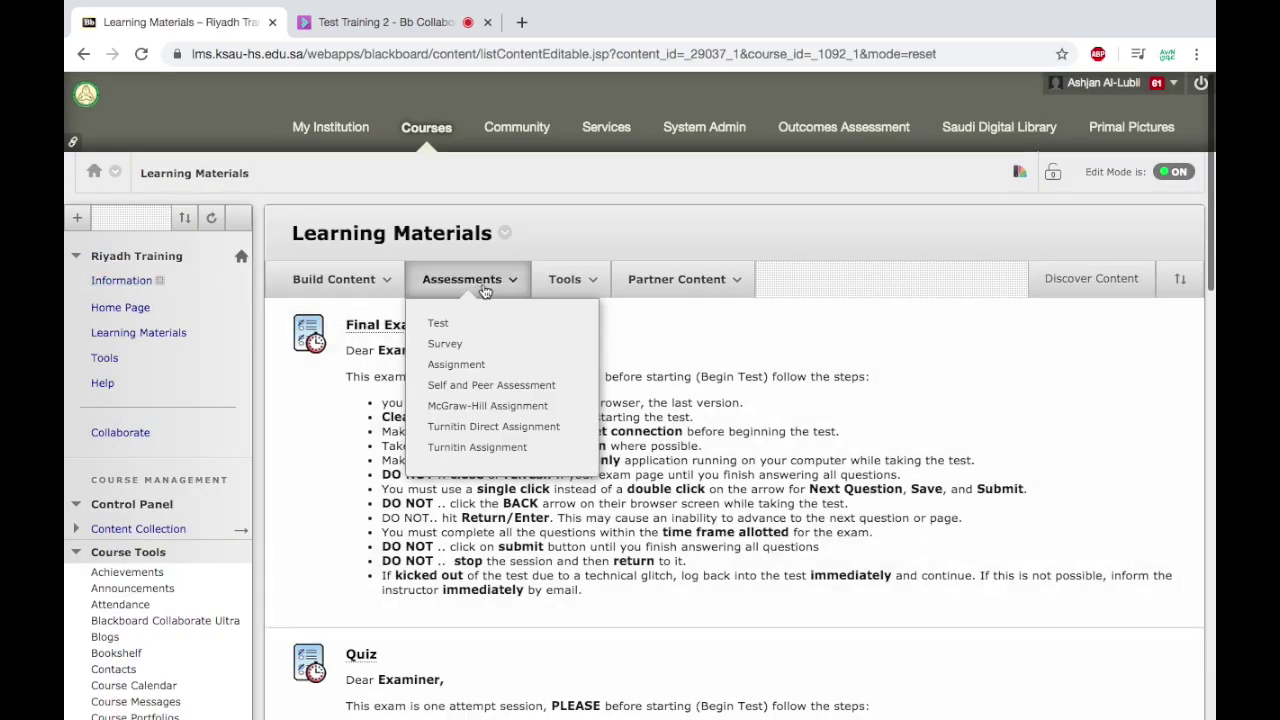
pyautogui.click(442, 324)
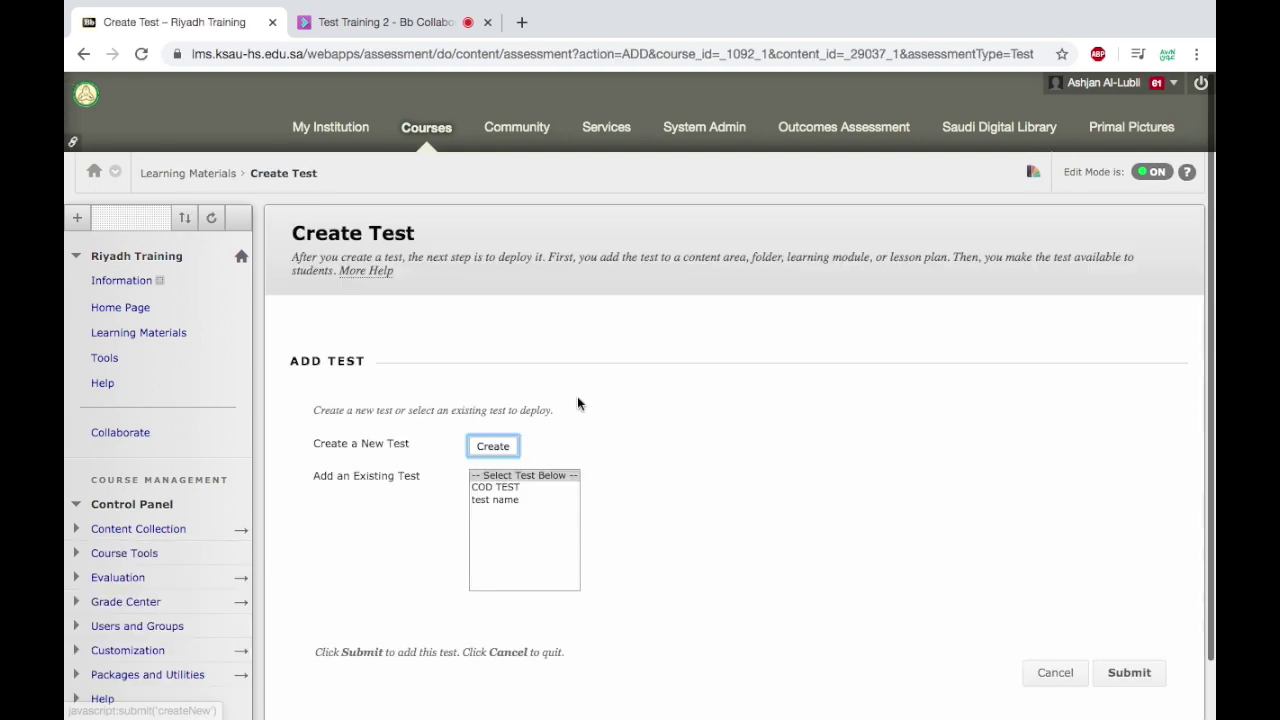
pyautogui.scroll(-1, 577, 400)
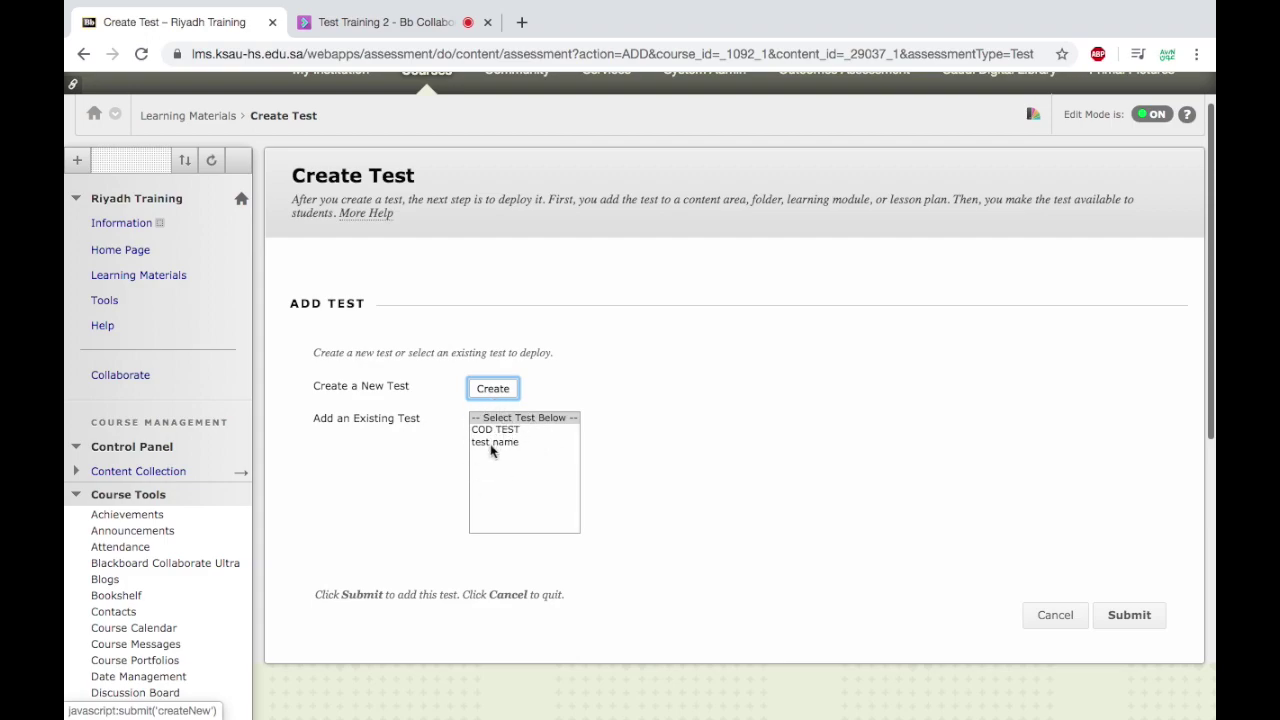
pyautogui.click(491, 443)
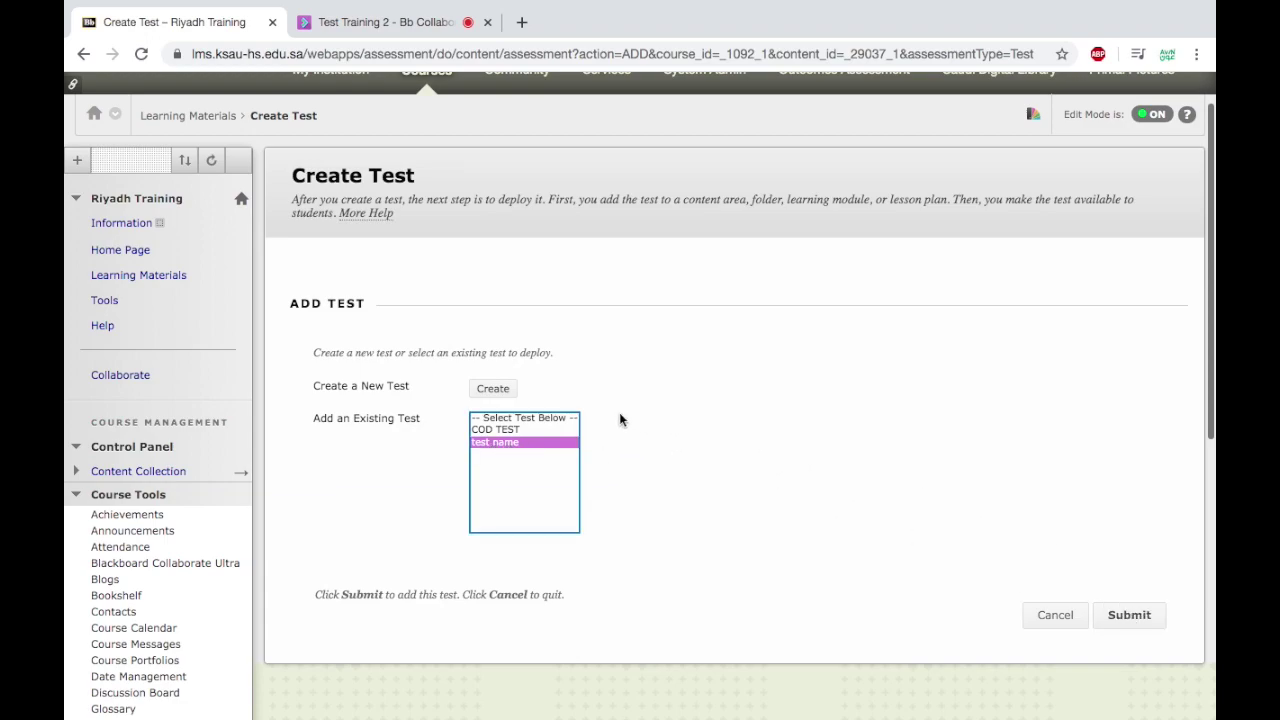
pyautogui.click(531, 431)
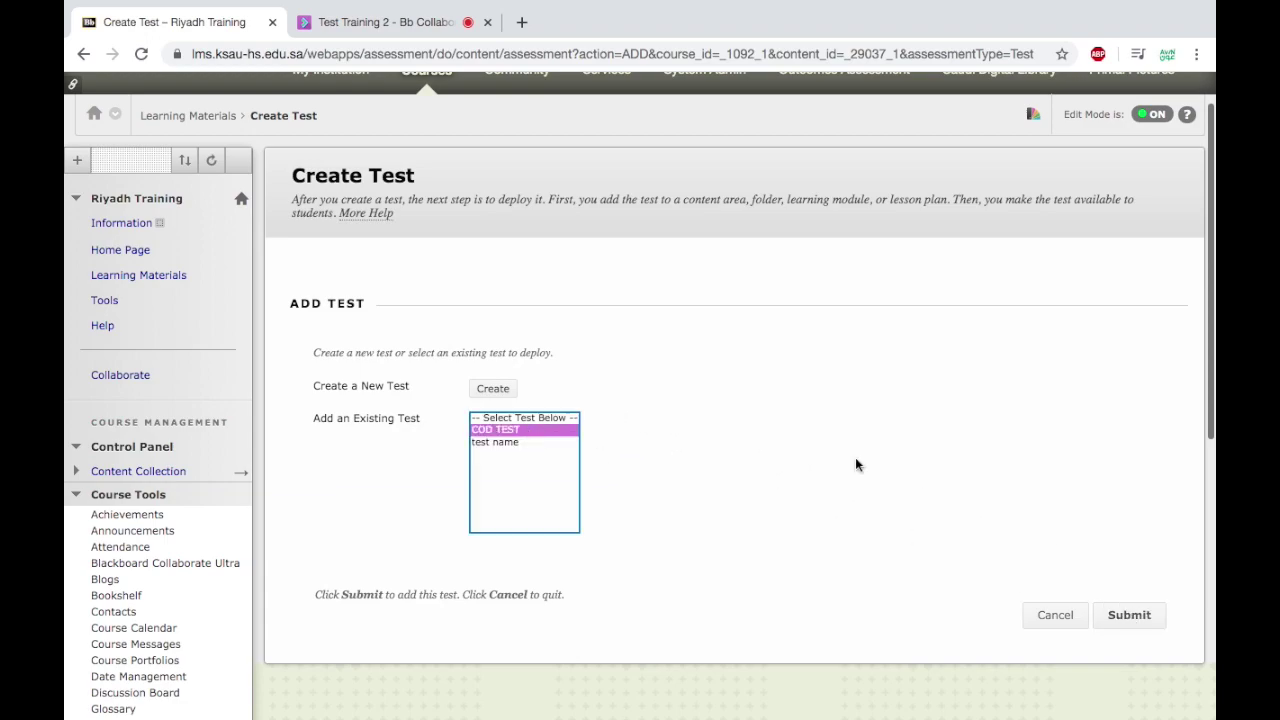
pyautogui.click(1128, 613)
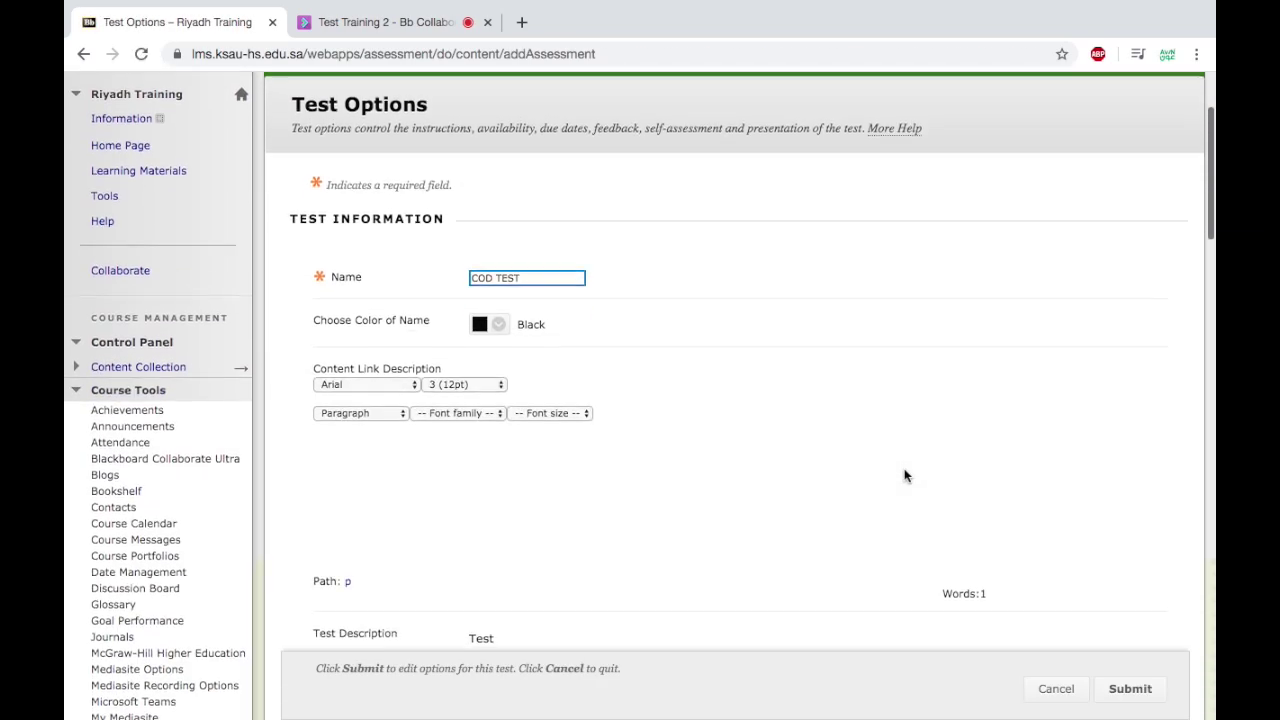
# Show COD TEST's description and instructions before students begin.
pyautogui.scroll(-5, 1120, 491)
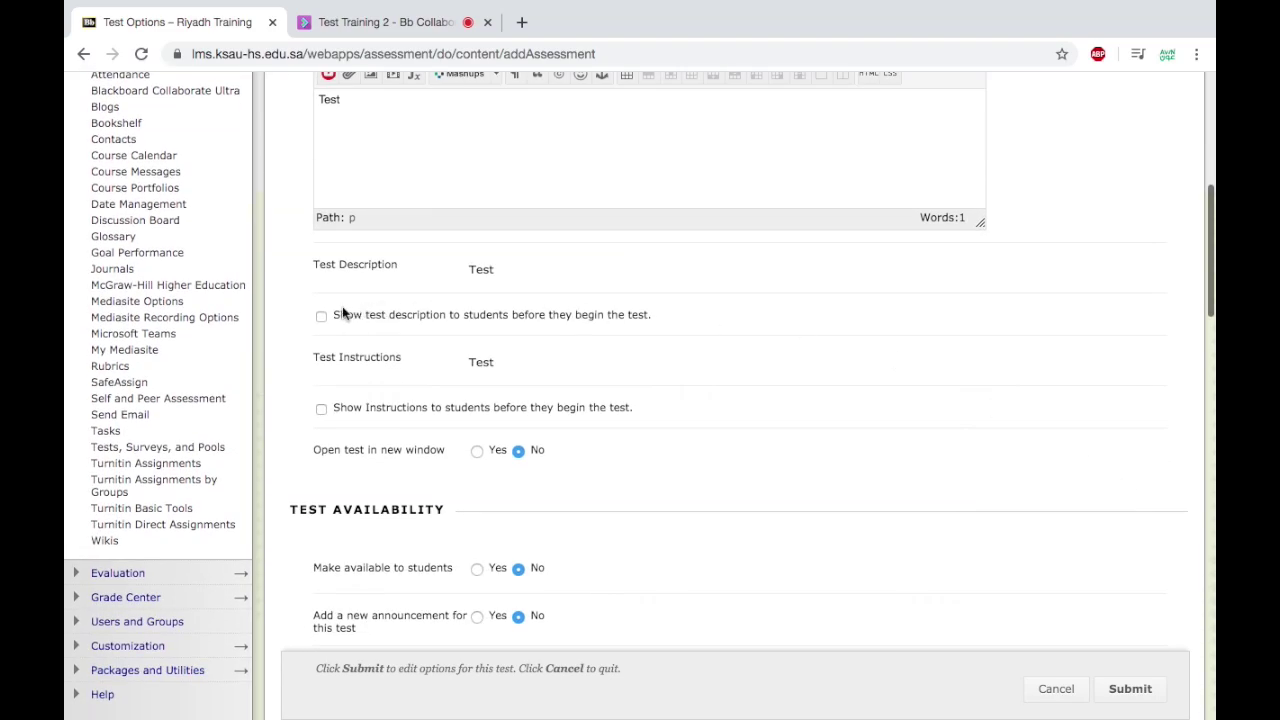
pyautogui.click(321, 317)
pyautogui.scroll(-1, 480, 330)
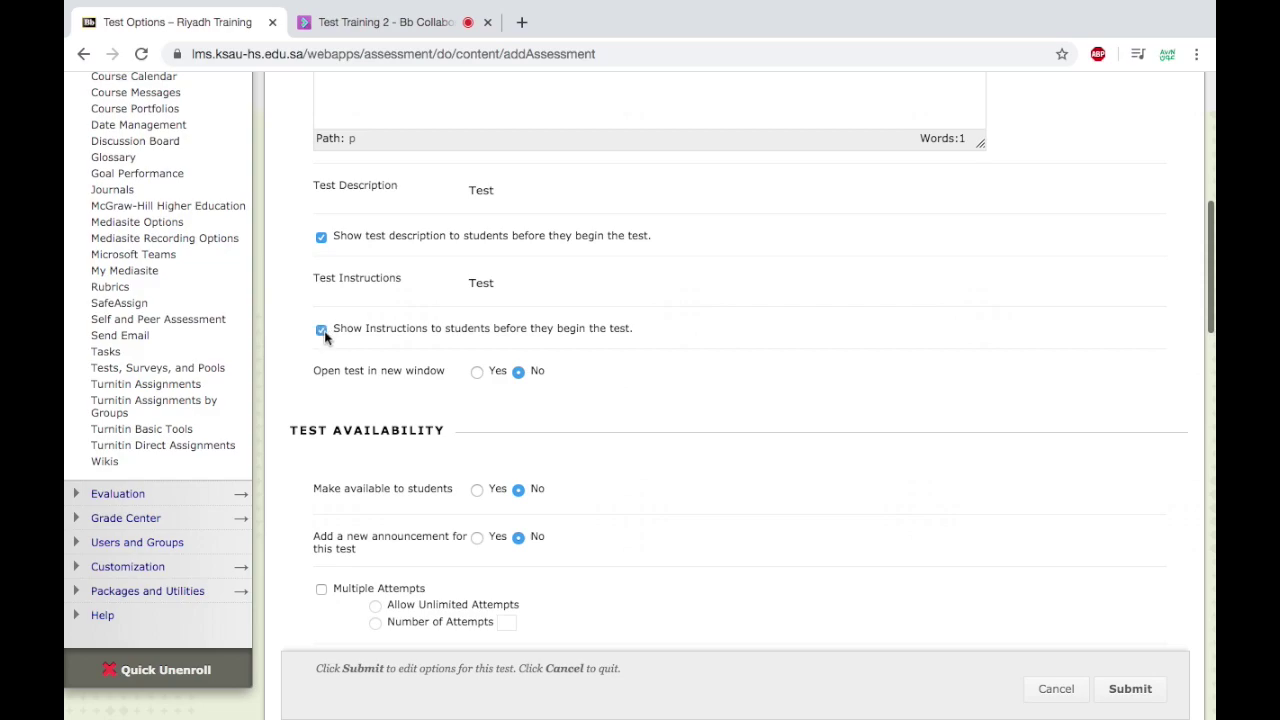
pyautogui.scroll(-1, 608, 337)
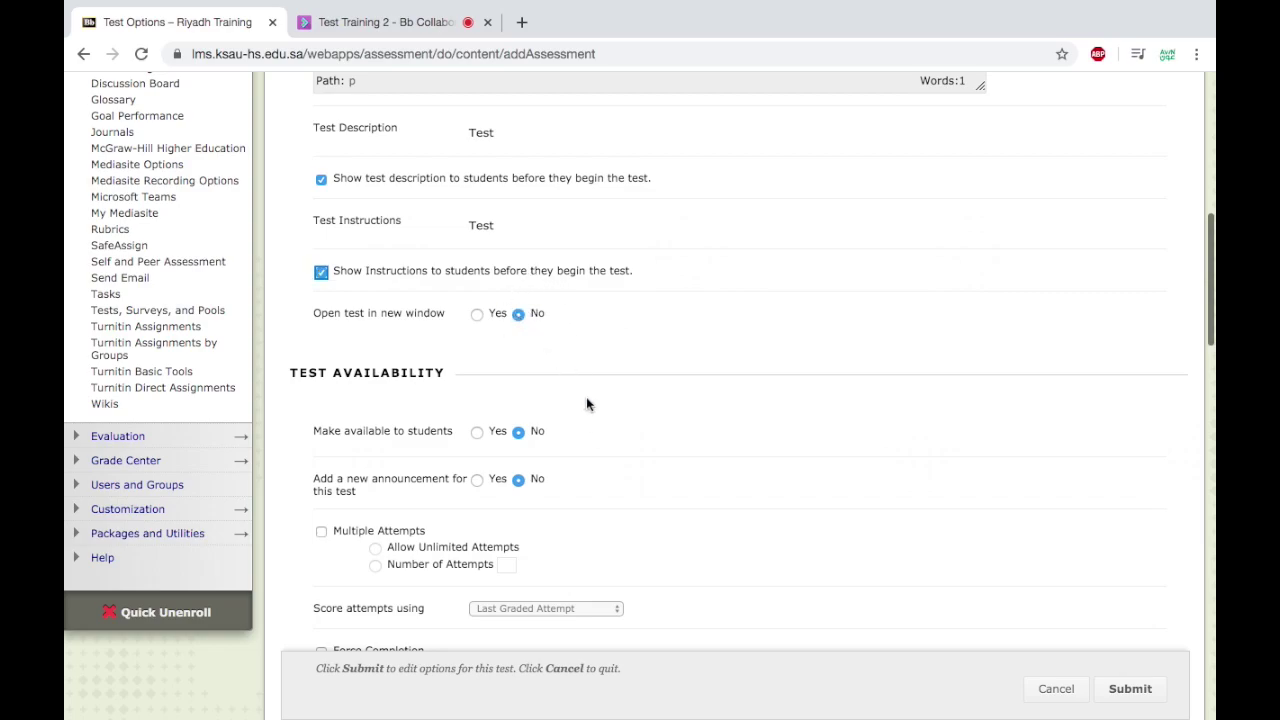
pyautogui.scroll(-3, 586, 400)
# Make the test available, displayed from 01:00 pm until 02:00 pm on 03/27/2020.
pyautogui.click(476, 300)
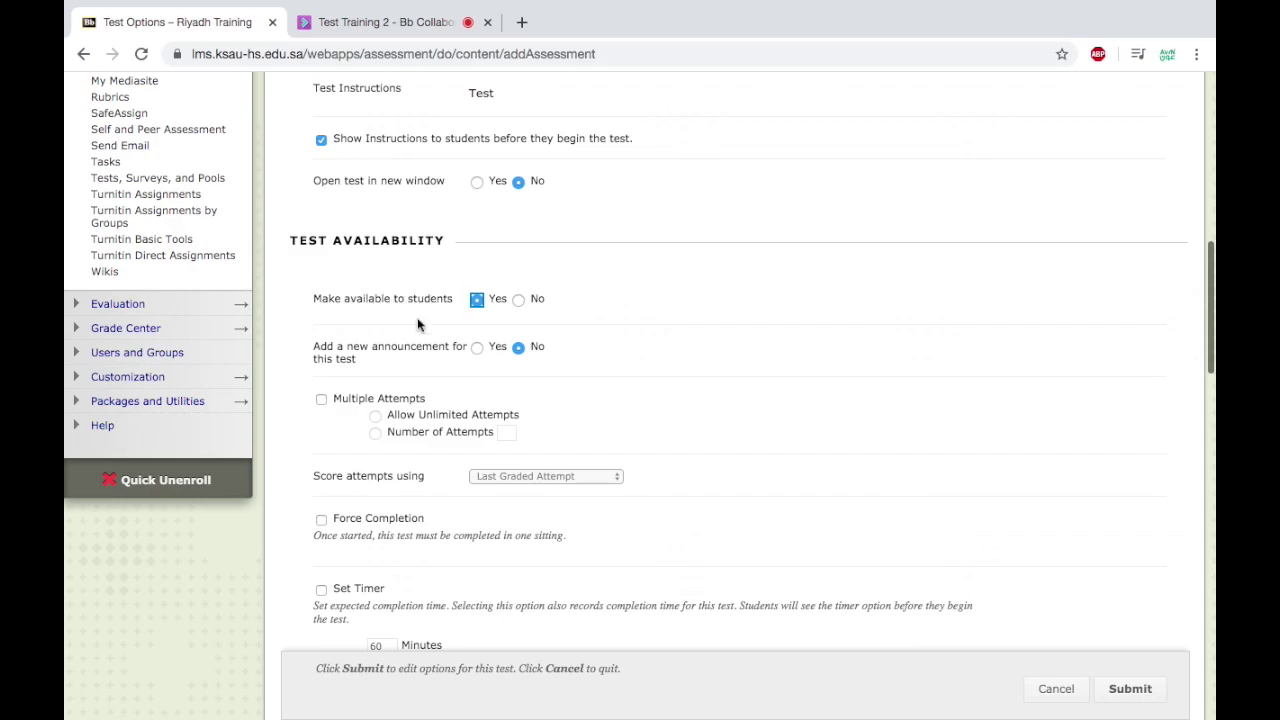
pyautogui.scroll(-5, 418, 324)
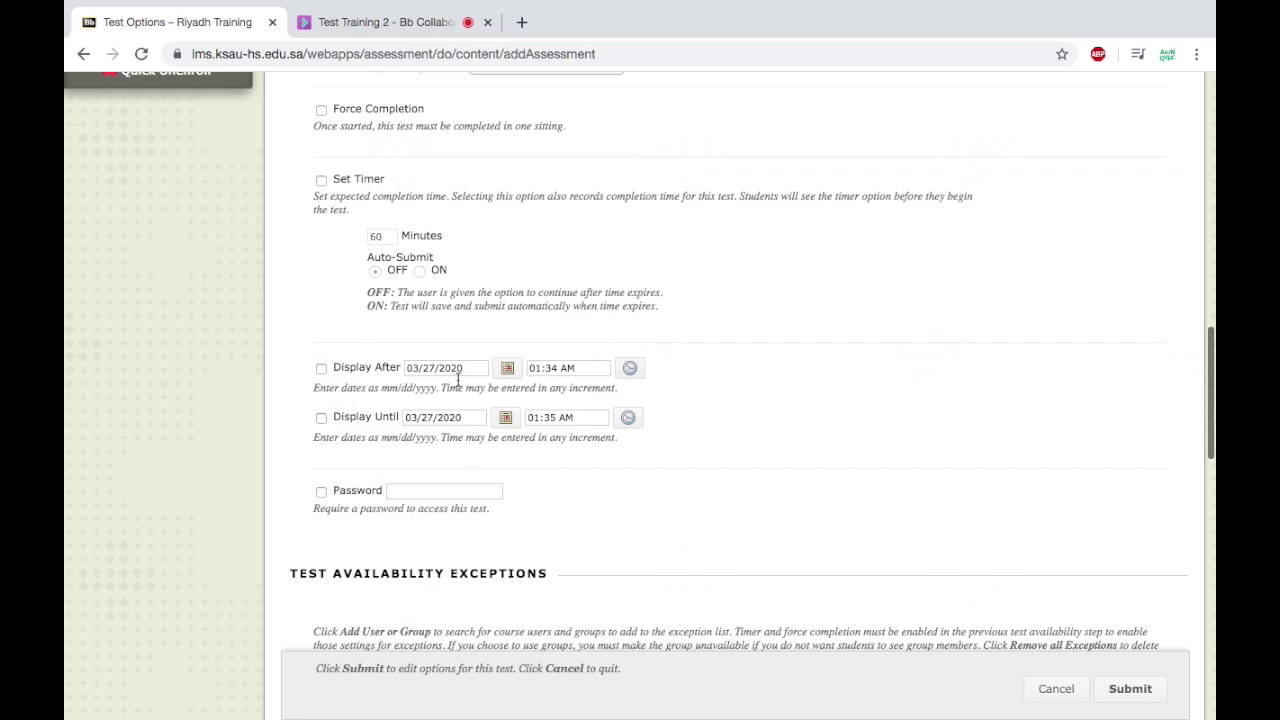
pyautogui.click(321, 368)
pyautogui.click(321, 417)
pyautogui.scroll(10, 547, 410)
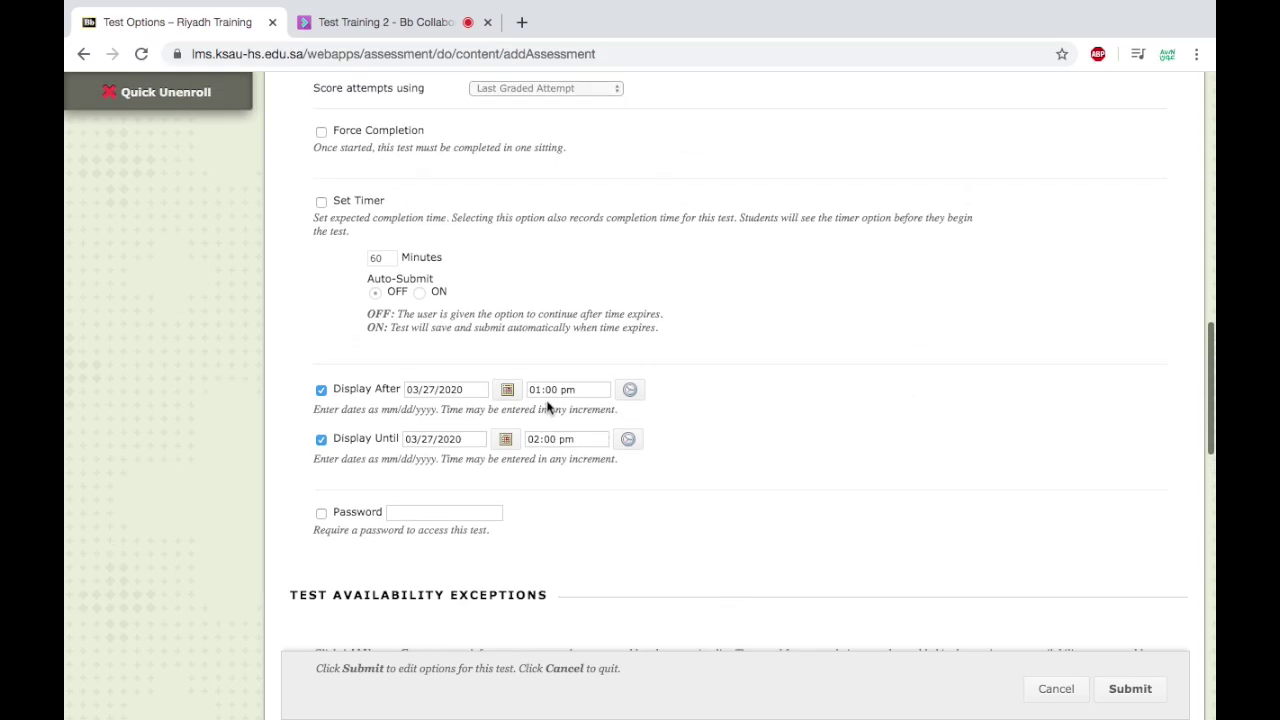
pyautogui.scroll(-3, 547, 407)
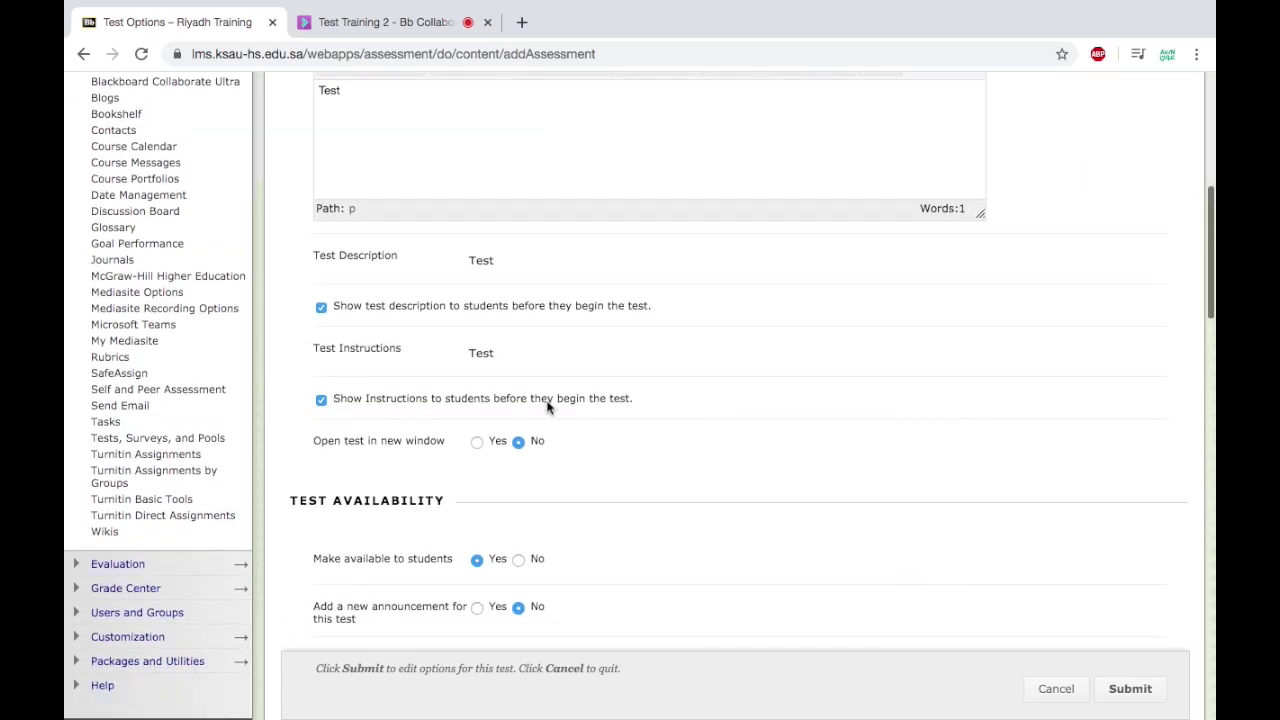
pyautogui.scroll(-1, 547, 407)
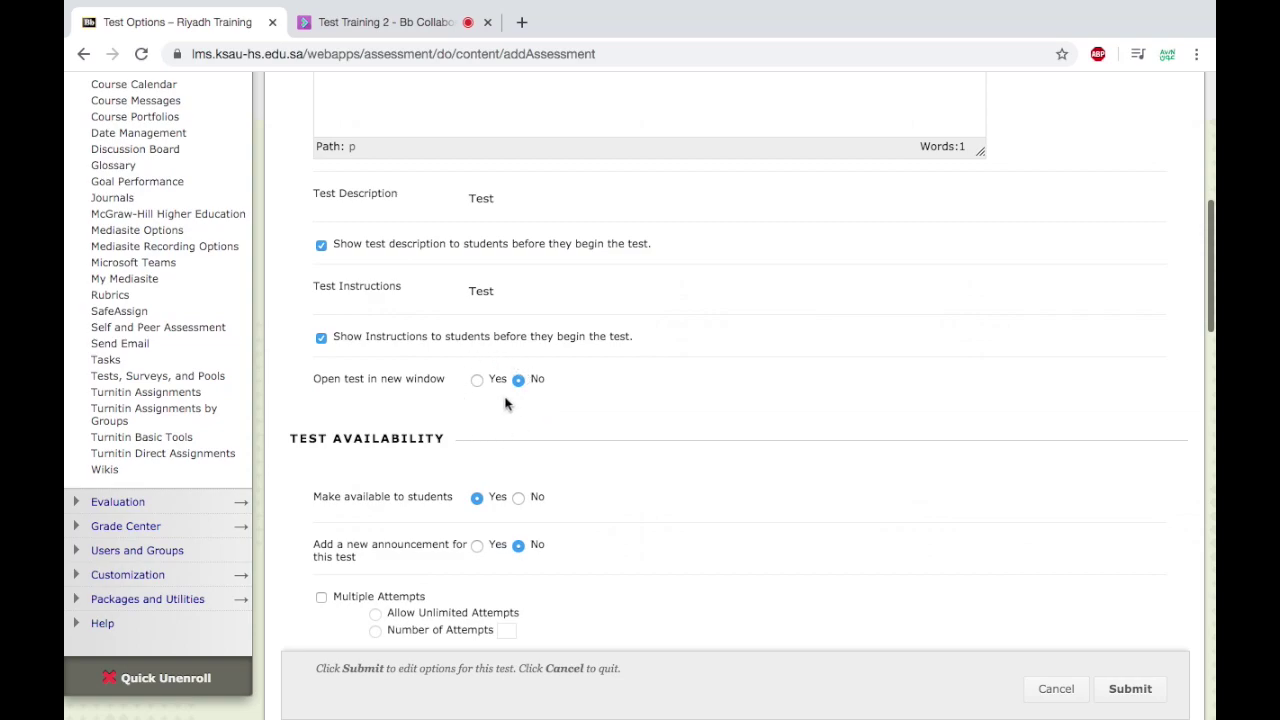
pyautogui.scroll(-2, 504, 396)
pyautogui.scroll(-2, 504, 403)
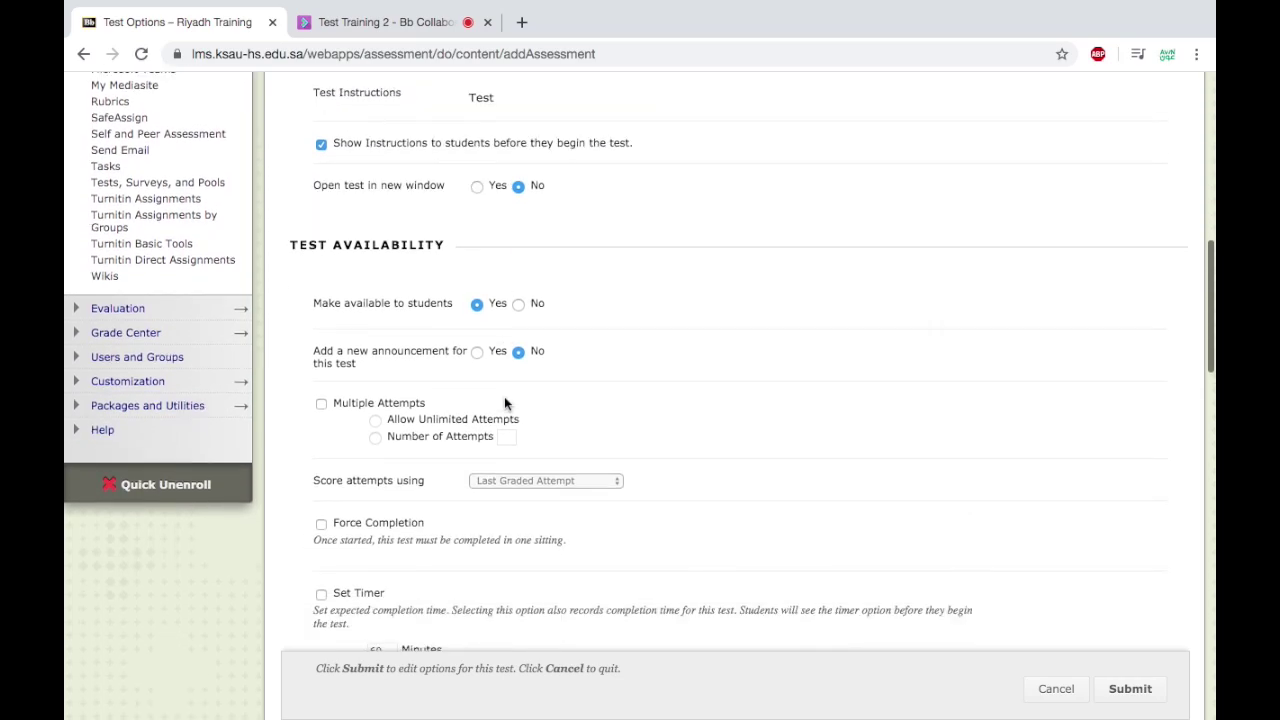
pyautogui.scroll(1, 504, 403)
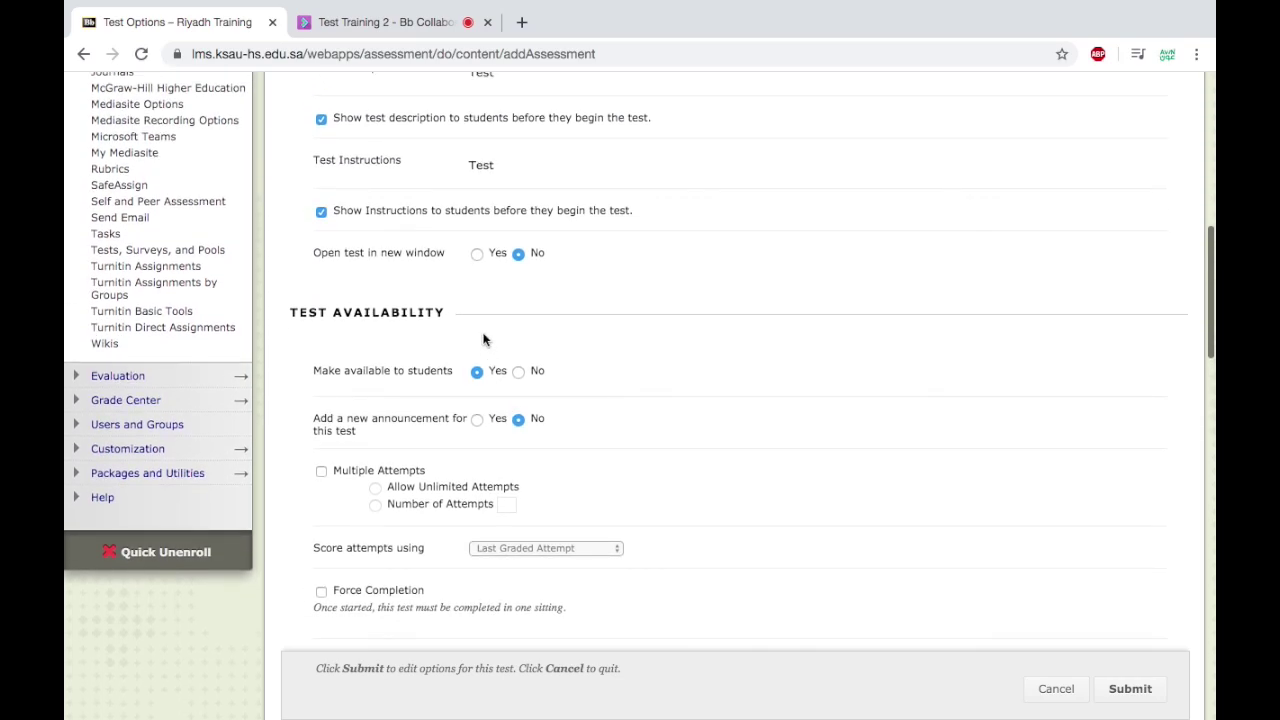
pyautogui.scroll(-12, 483, 340)
pyautogui.scroll(5, 483, 340)
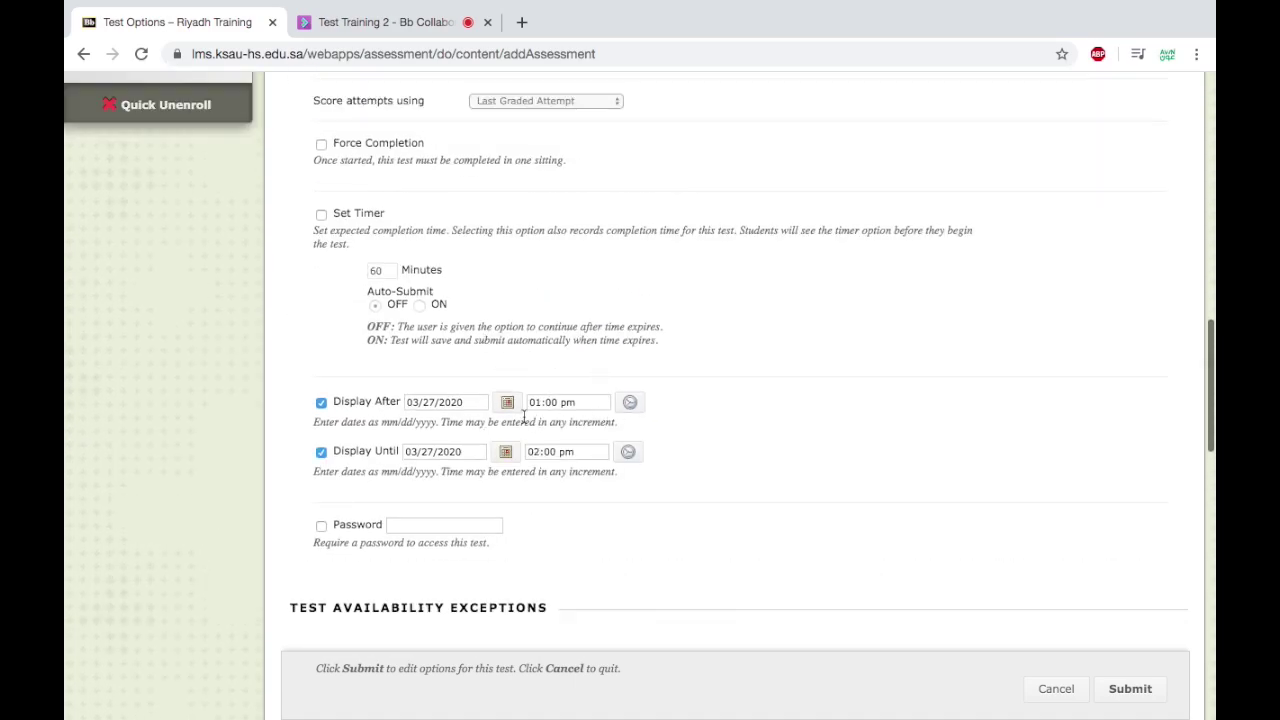
pyautogui.scroll(2, 523, 416)
pyautogui.scroll(4, 523, 416)
pyautogui.scroll(-2, 523, 418)
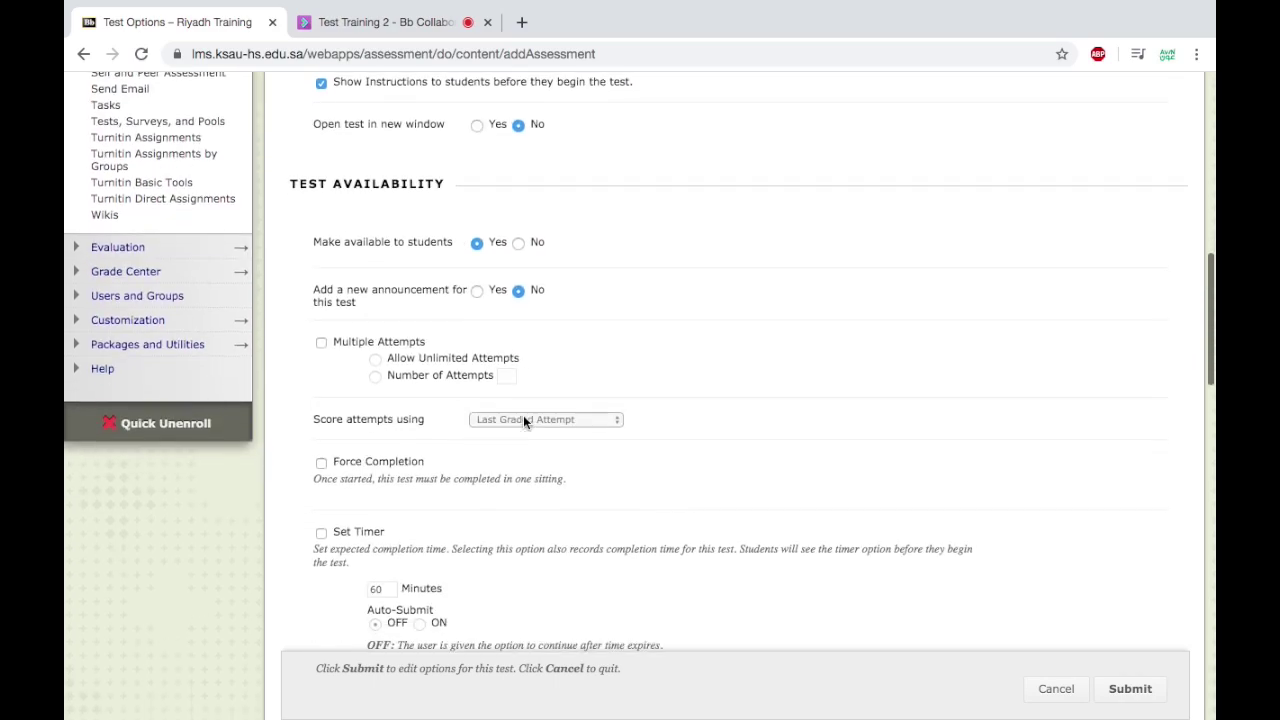
# Leave the announcement off and uncheck Multiple Attempts after briefly entering a 3-attempt limit.
pyautogui.click(478, 290)
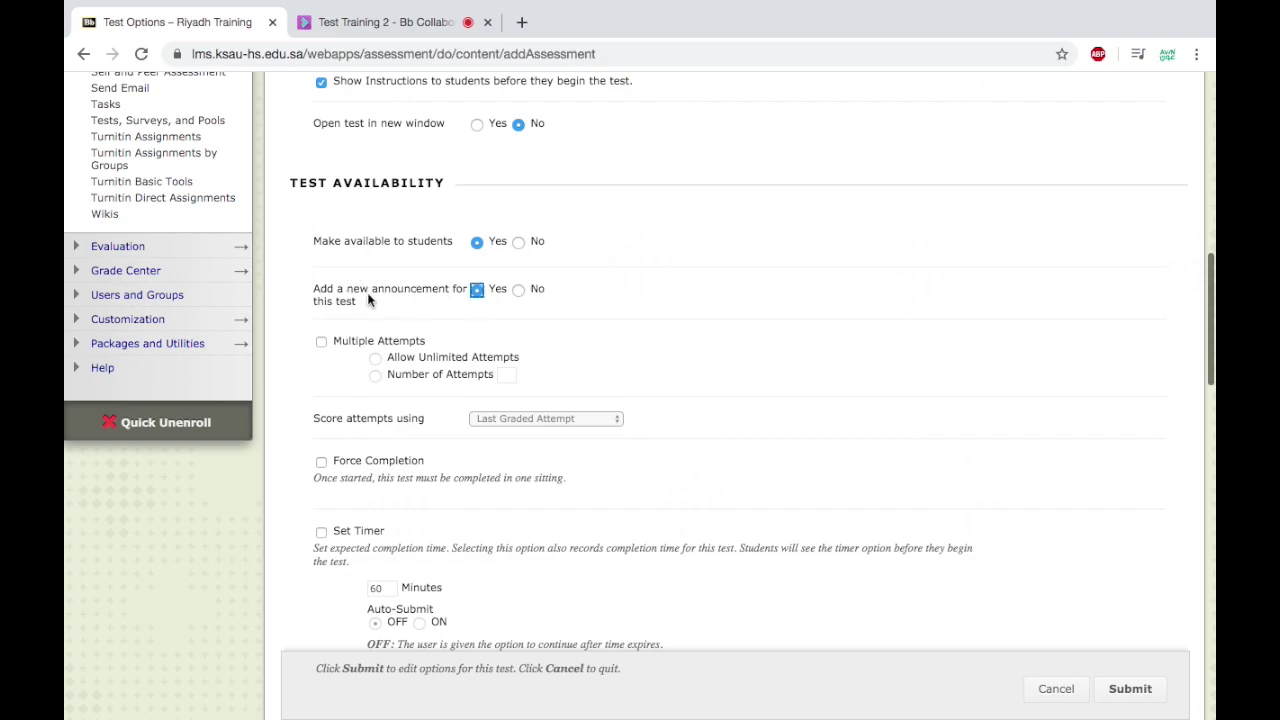
pyautogui.click(519, 290)
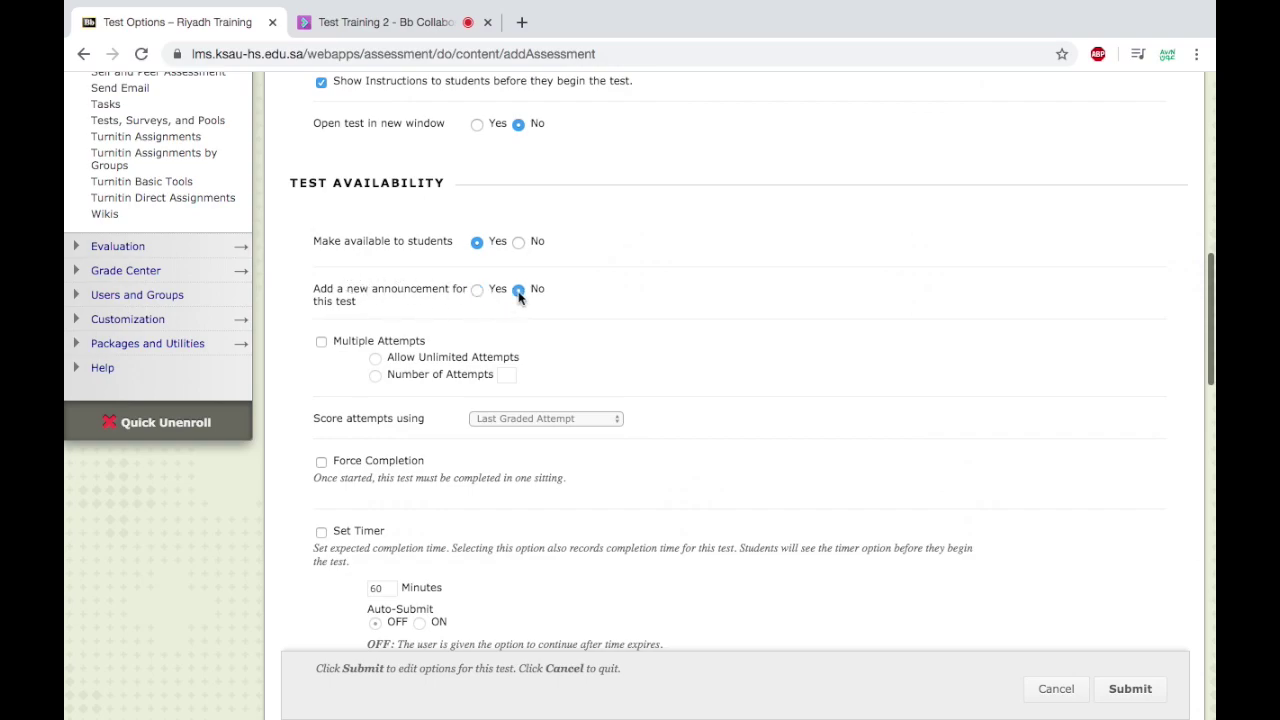
pyautogui.click(321, 342)
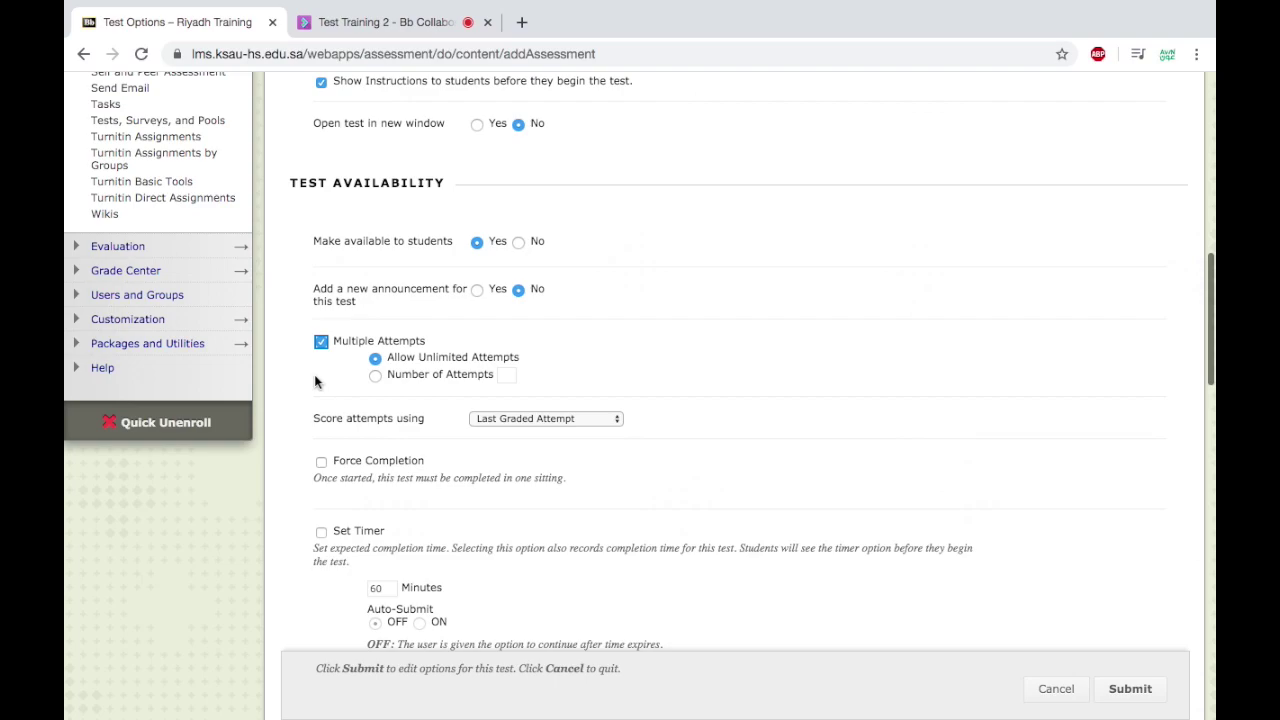
pyautogui.click(375, 375)
pyautogui.click(513, 374)
pyautogui.write('3')
pyautogui.click(320, 343)
pyautogui.scroll(-3, 300, 380)
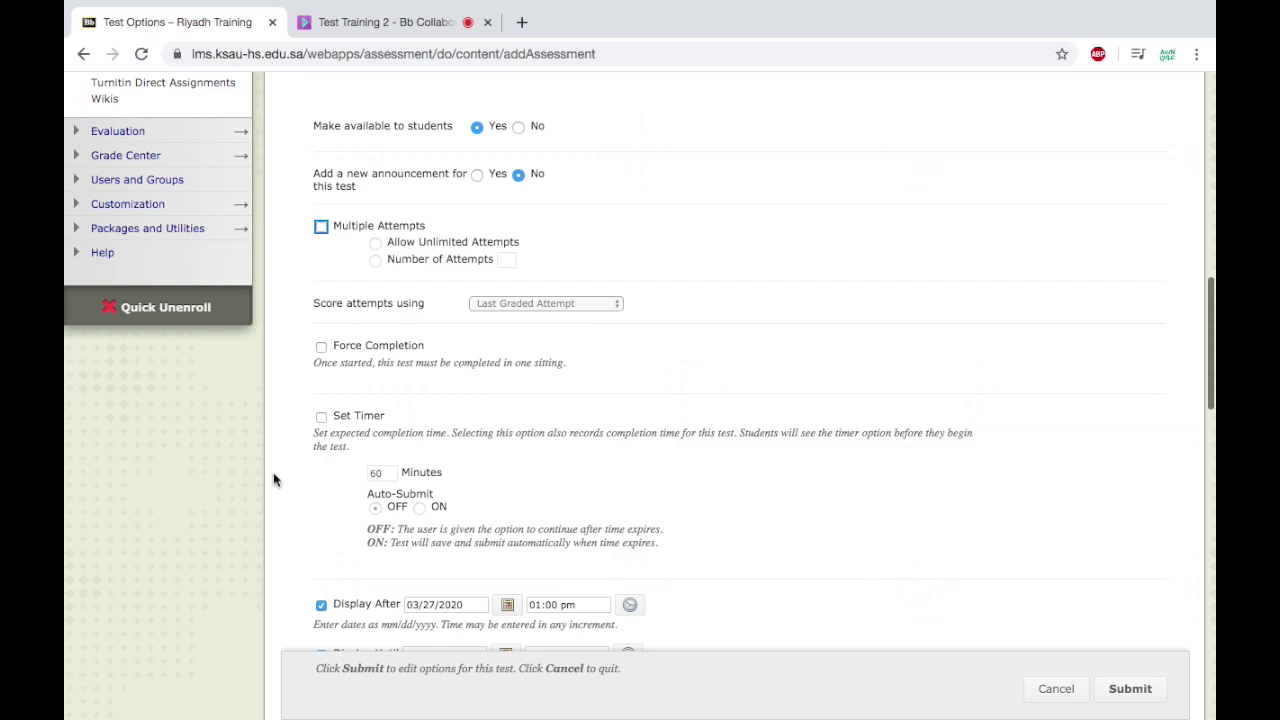
# Give COD TEST a 60-minute timer with Auto-Submit on.
pyautogui.click(321, 416)
pyautogui.scroll(-1, 369, 487)
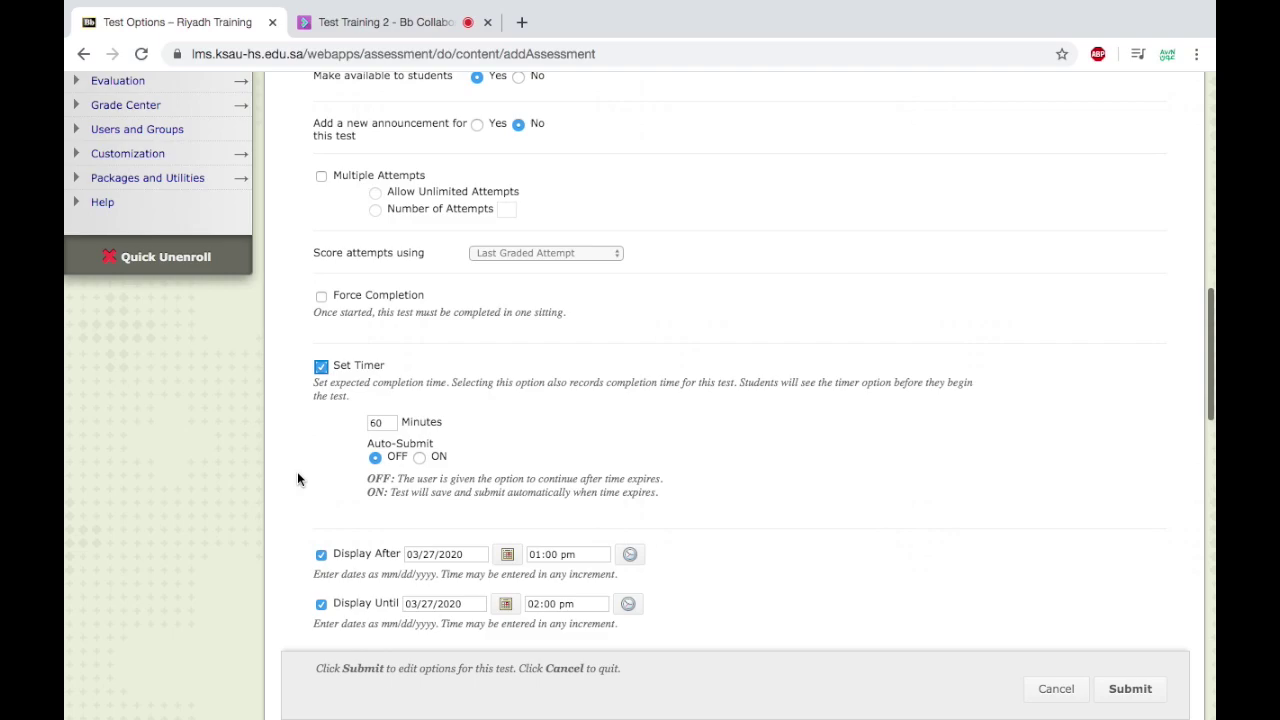
pyautogui.scroll(-1, 297, 479)
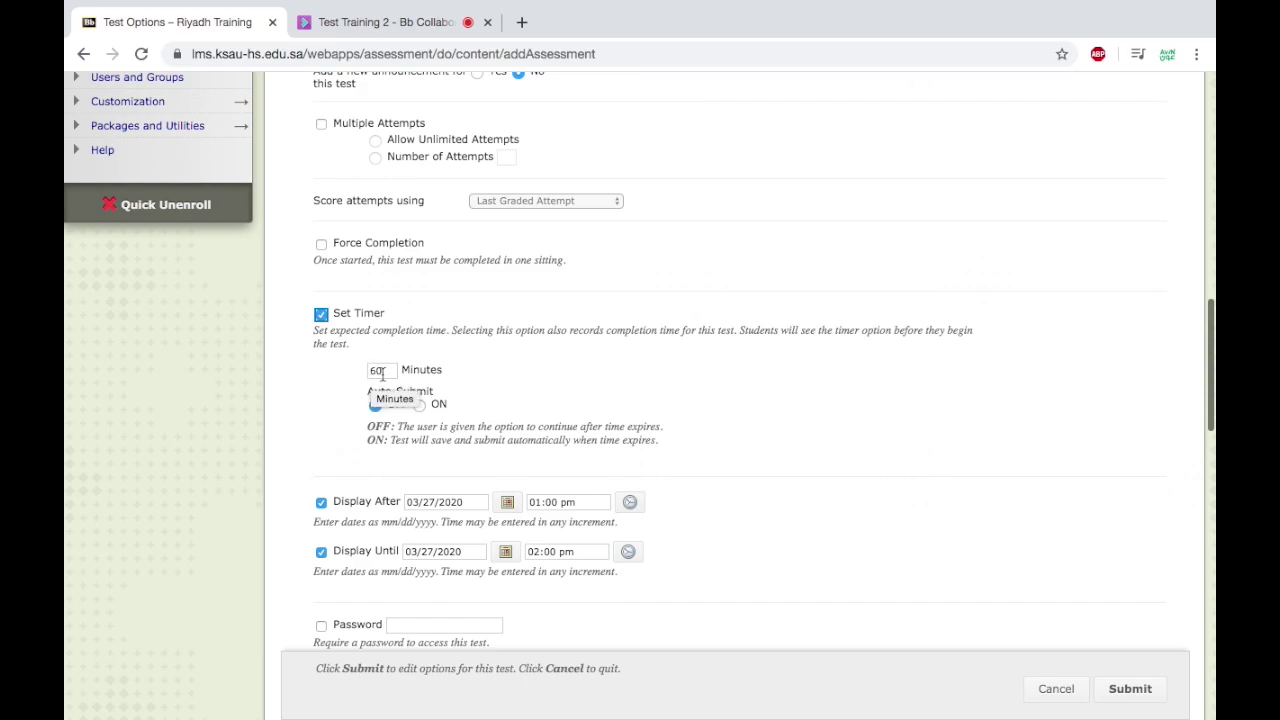
pyautogui.click(421, 405)
pyautogui.scroll(-5, 443, 426)
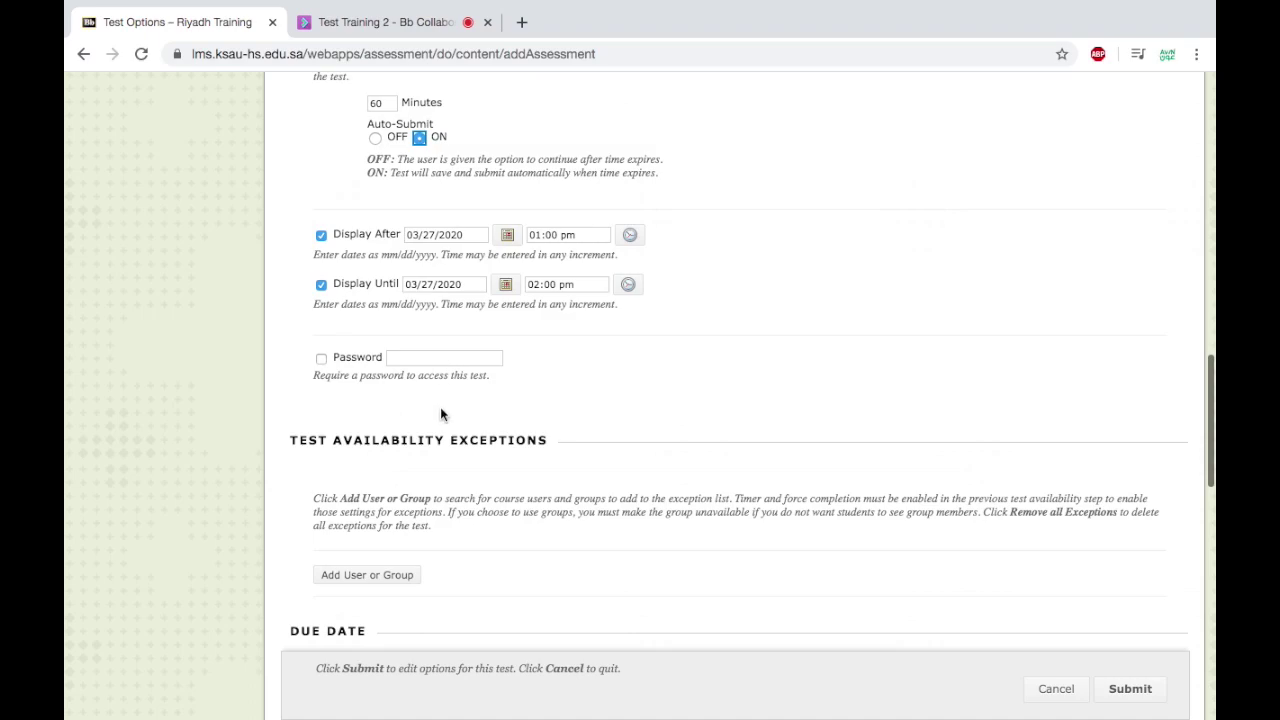
# Set the due date to 03/27/2020 01:15 pm, leaving starts after the due date allowed.
pyautogui.scroll(-2, 504, 446)
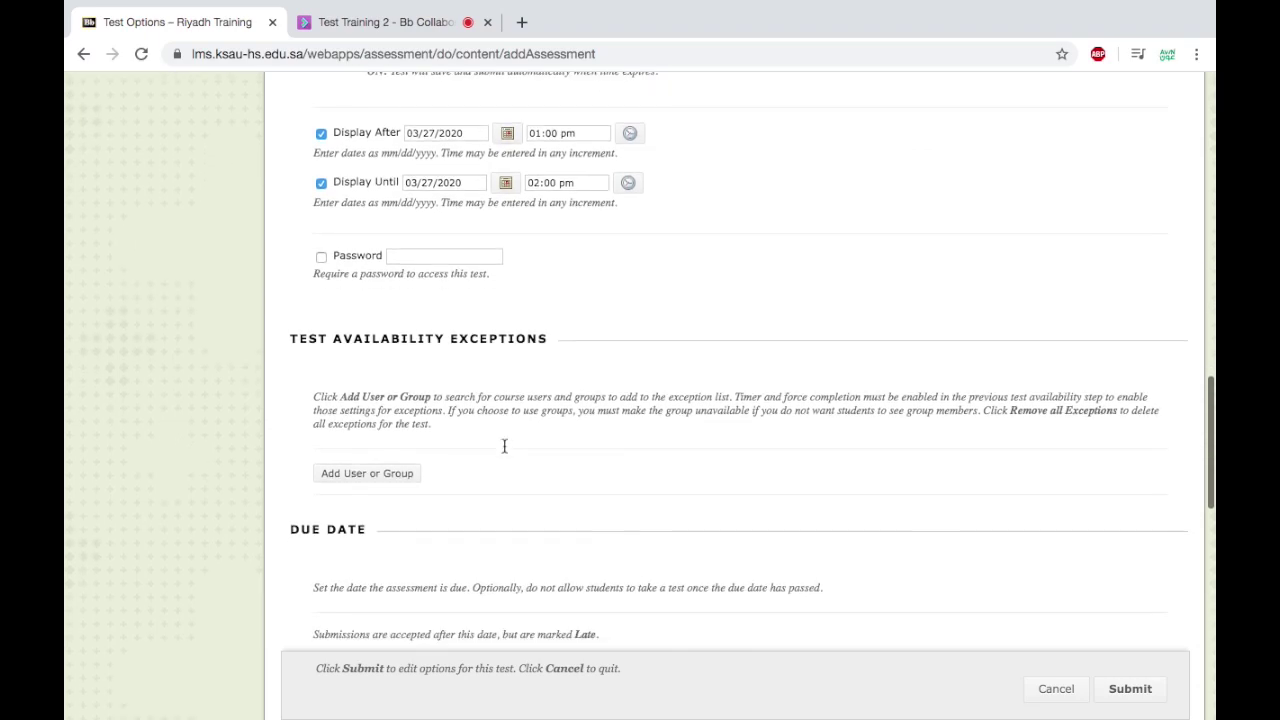
pyautogui.scroll(-1, 504, 446)
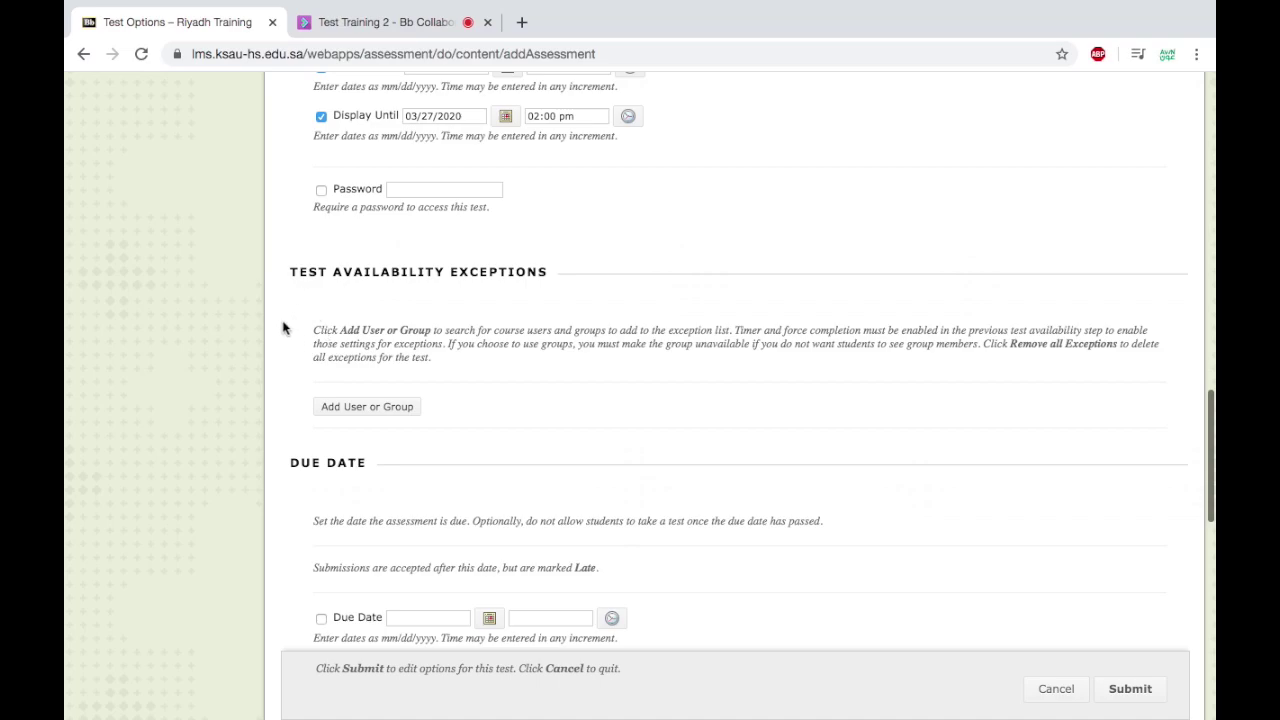
pyautogui.scroll(-2, 288, 466)
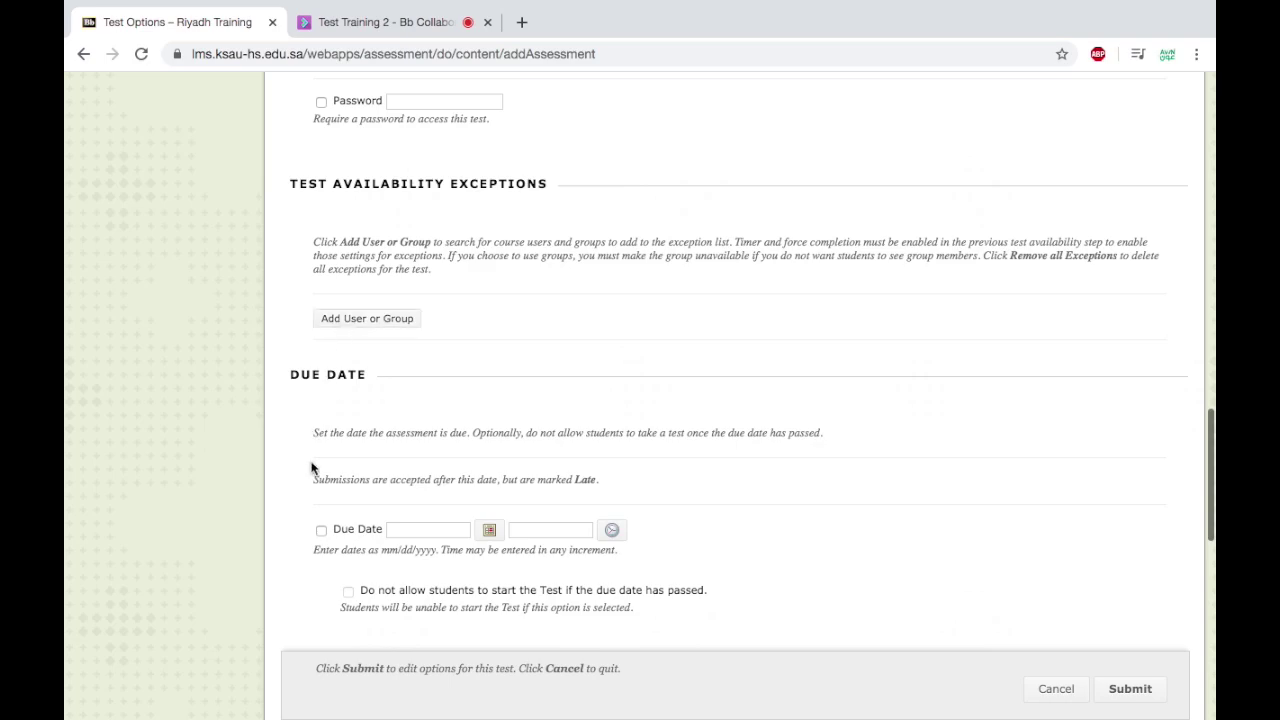
pyautogui.scroll(-4, 311, 468)
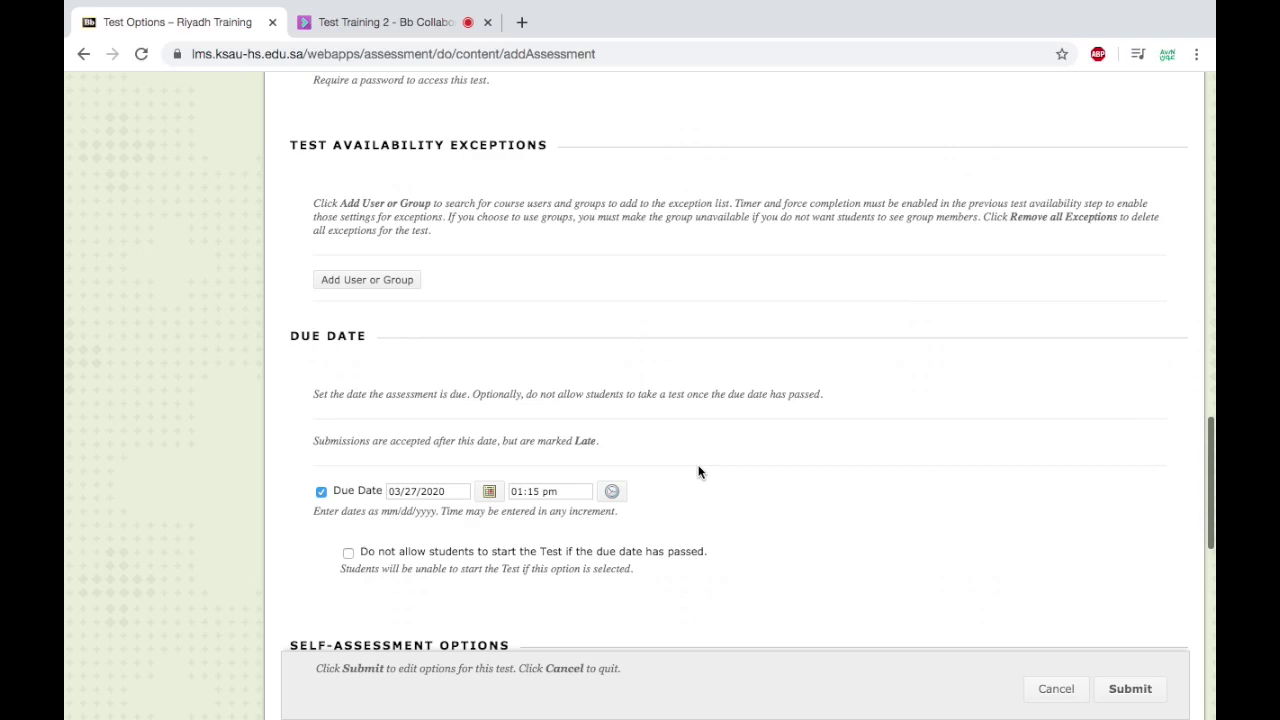
pyautogui.scroll(-2, 699, 472)
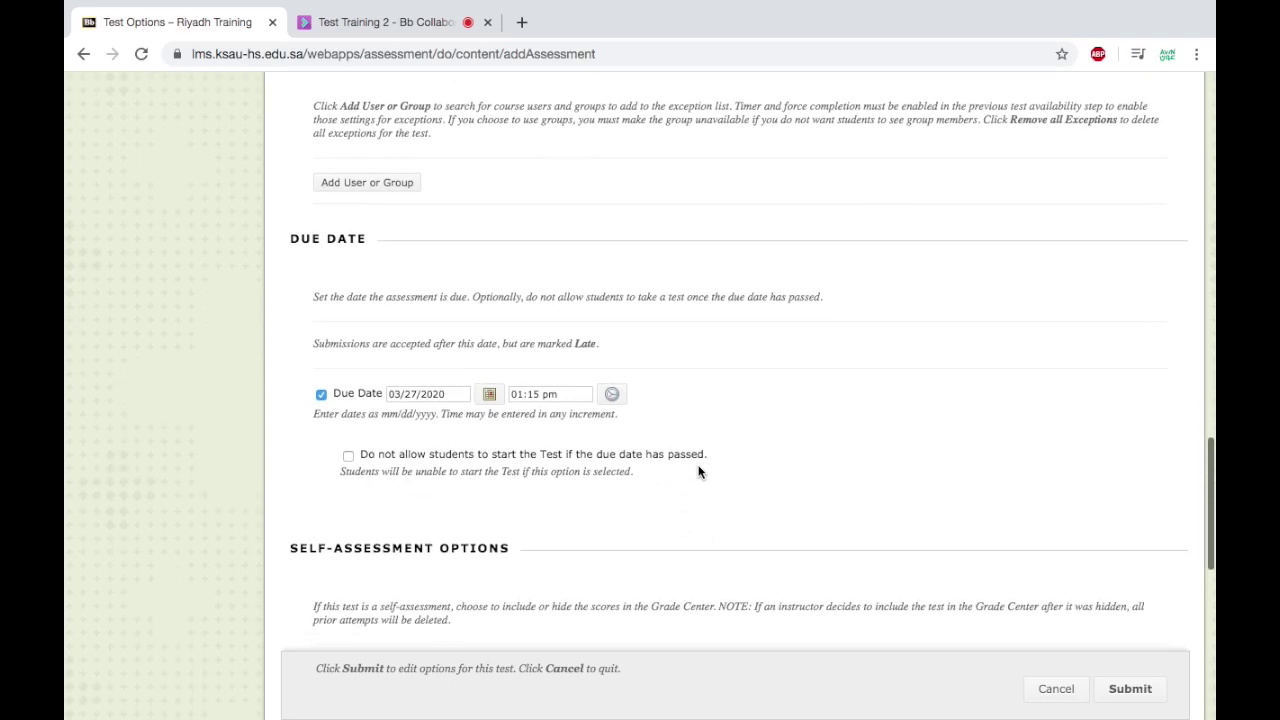
pyautogui.click(348, 456)
pyautogui.click(350, 459)
pyautogui.click(349, 456)
pyautogui.scroll(-3, 676, 512)
# Present questions One at a Time, prohibit backtracking, randomize questions, and submit the options.
pyautogui.scroll(-2, 676, 517)
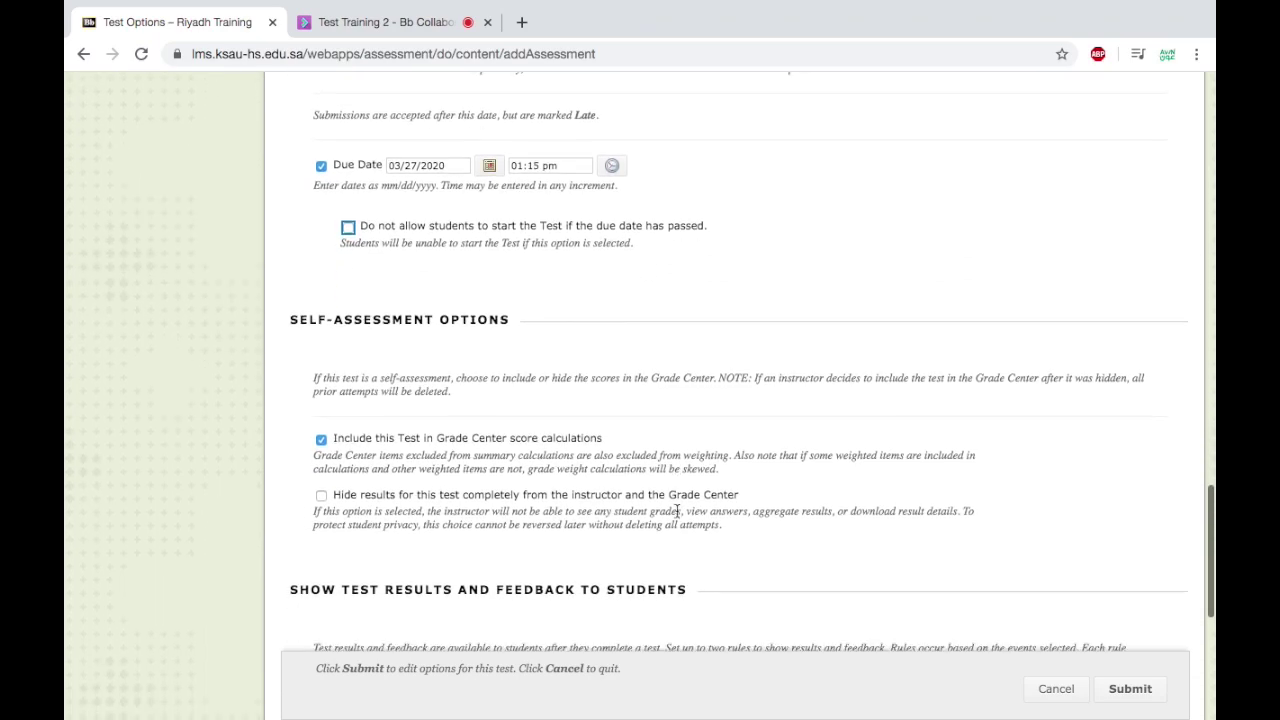
pyautogui.scroll(-5, 431, 456)
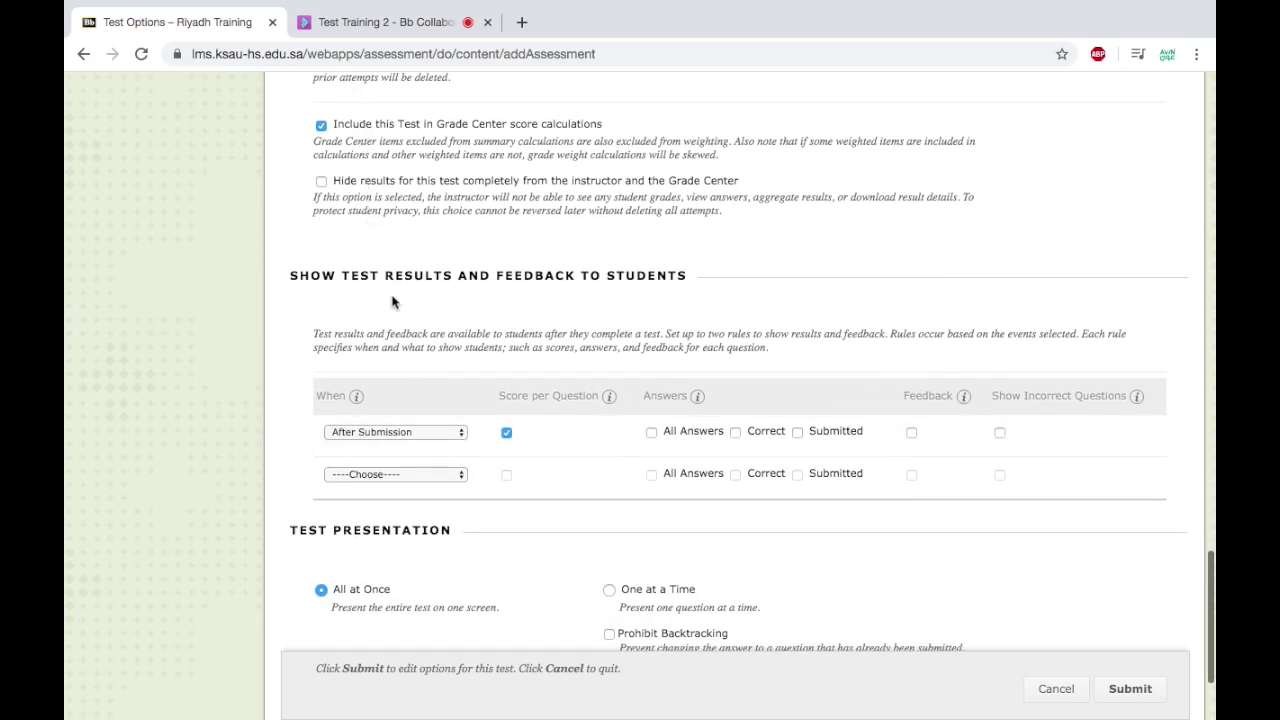
pyautogui.scroll(-3, 403, 563)
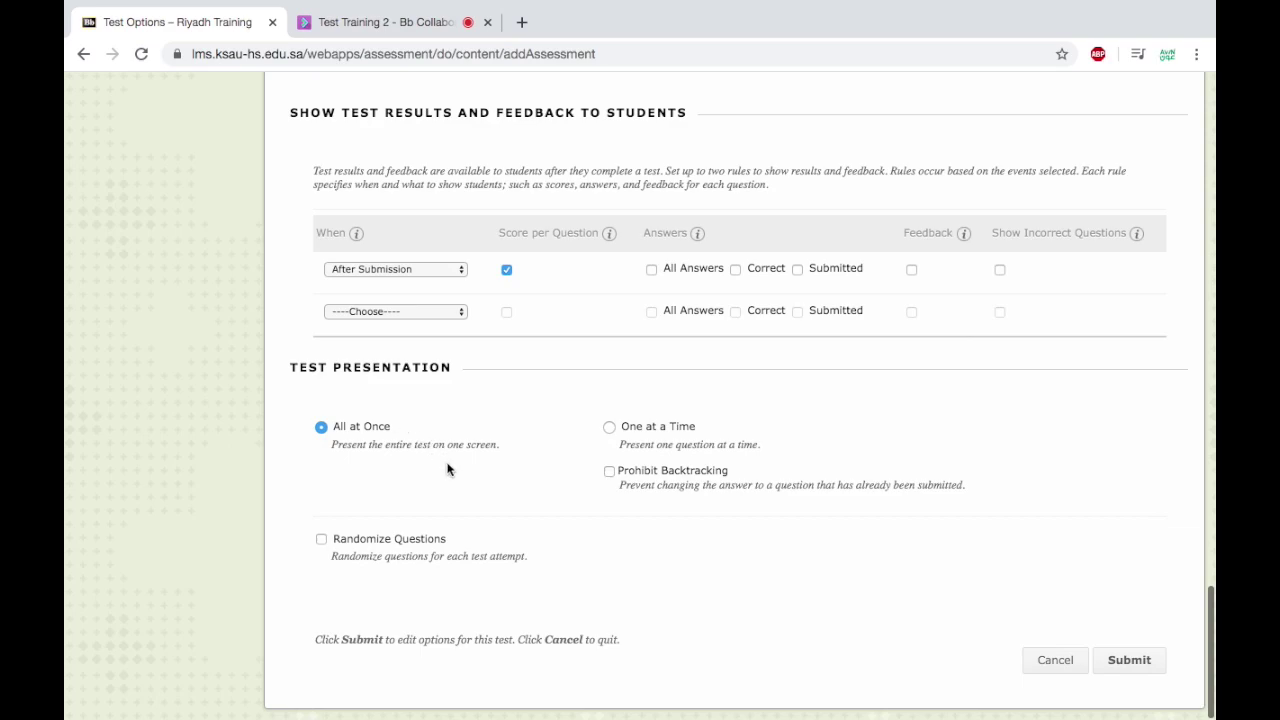
pyautogui.click(610, 427)
pyautogui.click(610, 472)
pyautogui.click(321, 540)
pyautogui.click(1146, 659)
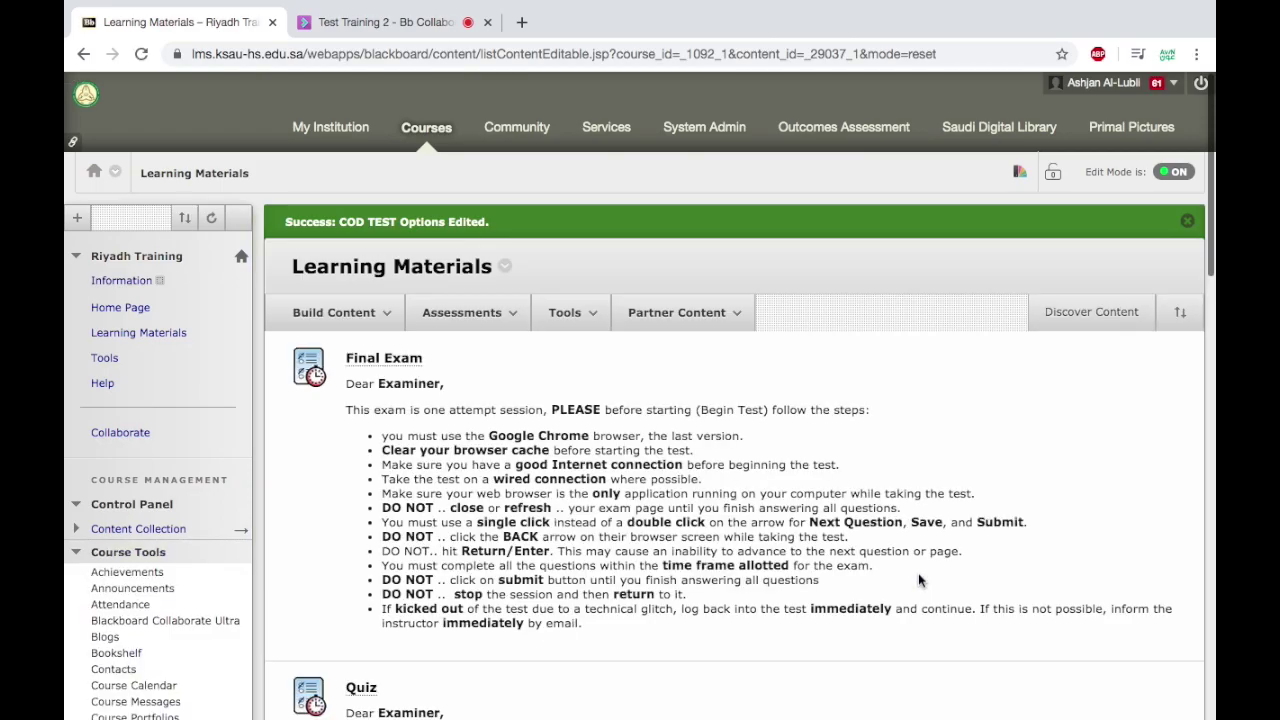
# Scroll through the Learning Materials list before switching to the student's Safari session.
pyautogui.scroll(-6, 918, 580)
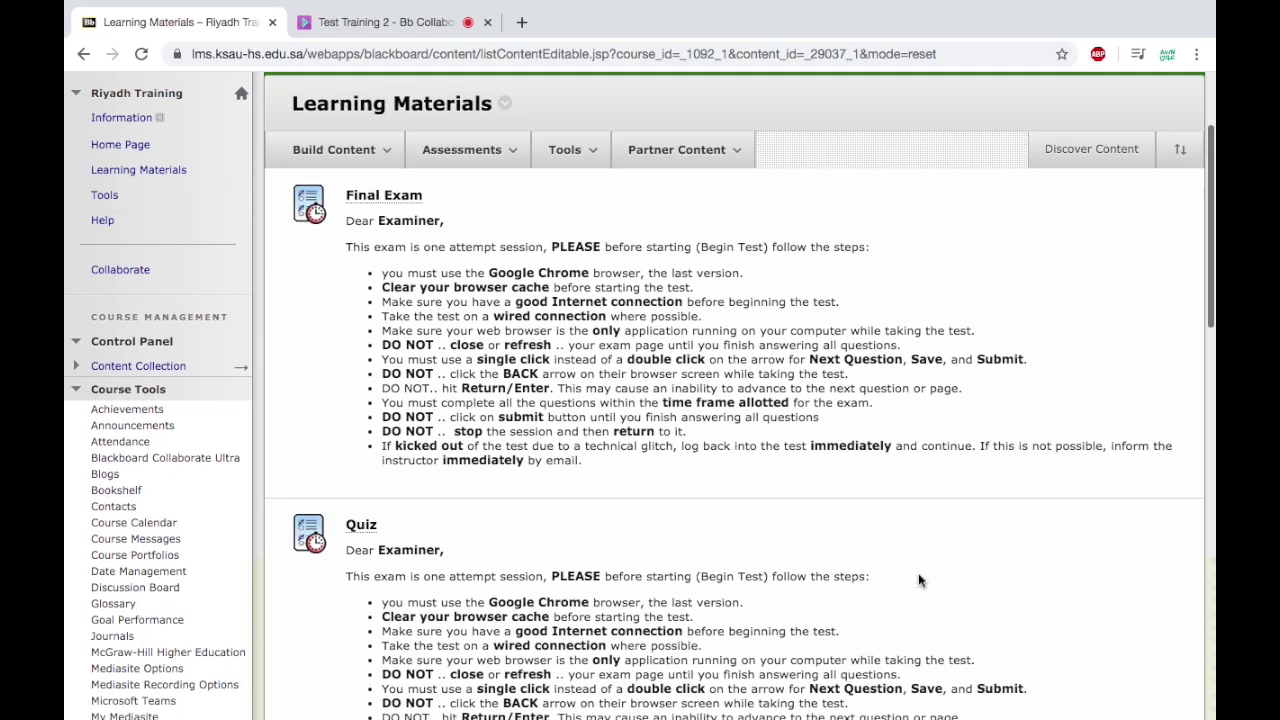
pyautogui.scroll(-9, 918, 580)
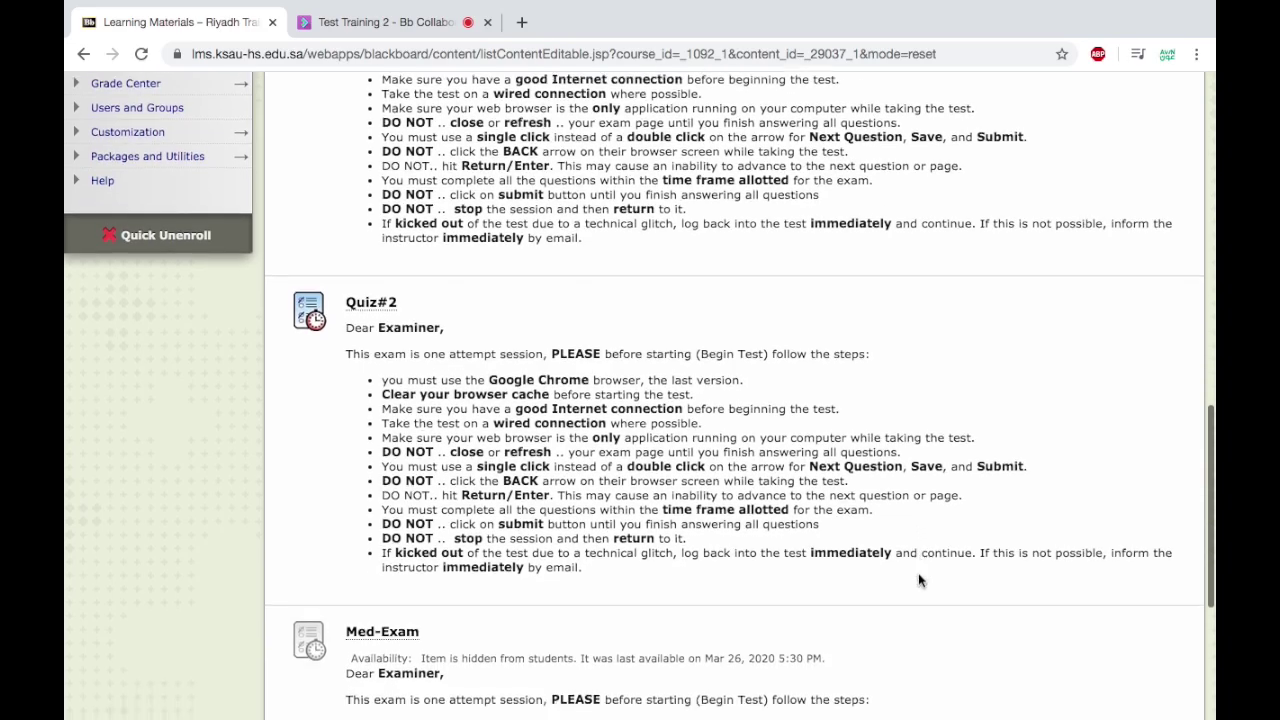
pyautogui.scroll(2, 920, 580)
pyautogui.scroll(20, 918, 580)
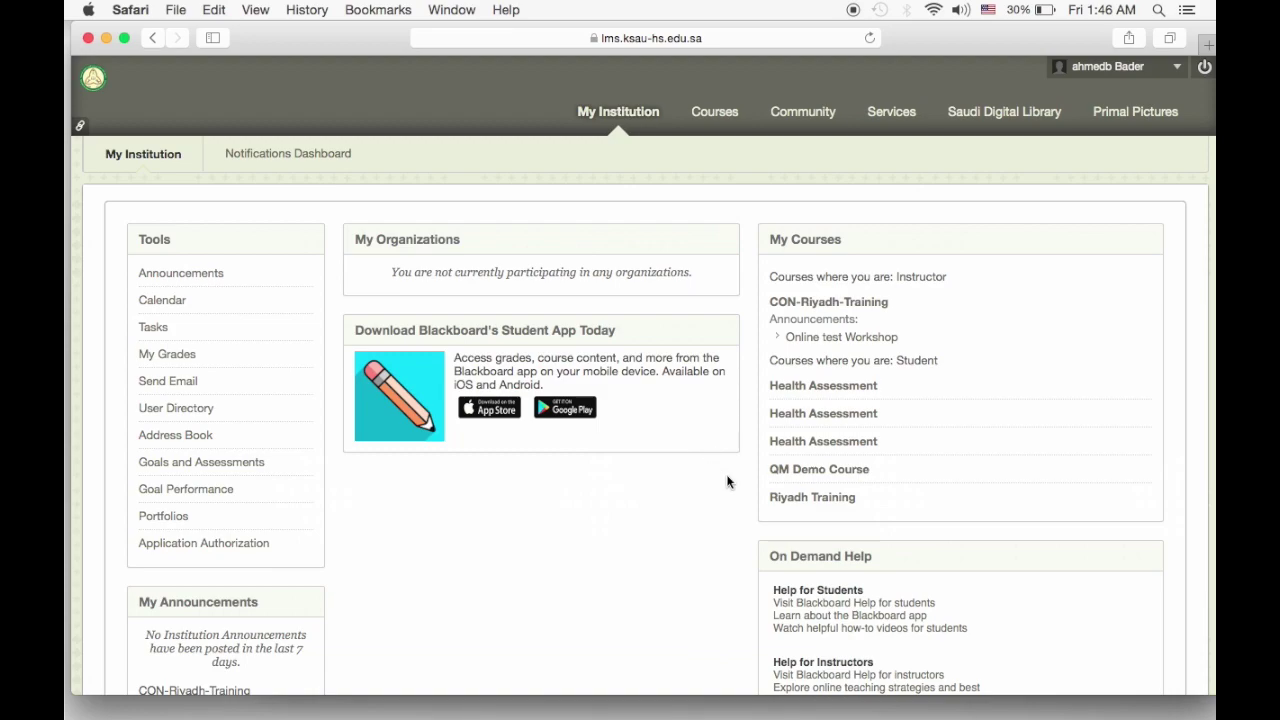
# As the student, try beginning Quiz# 1 in Riyadh Training, then return to Learning Materials.
pyautogui.click(790, 499)
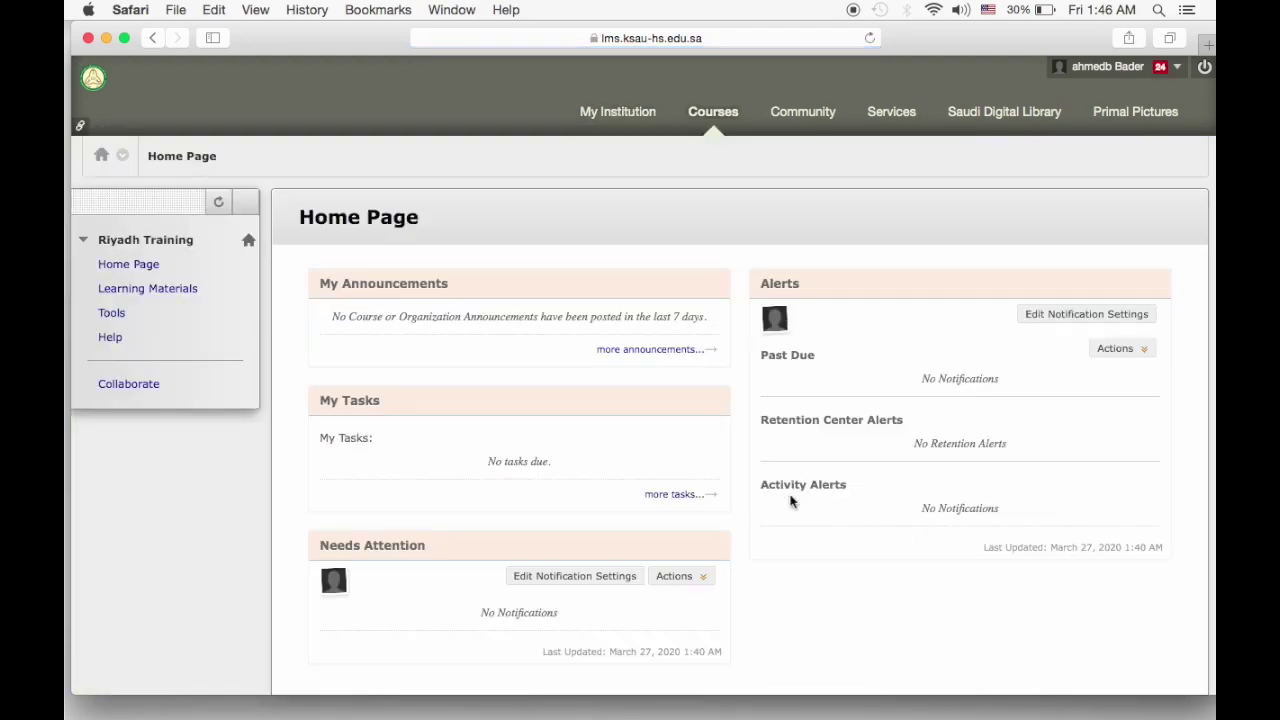
pyautogui.click(150, 290)
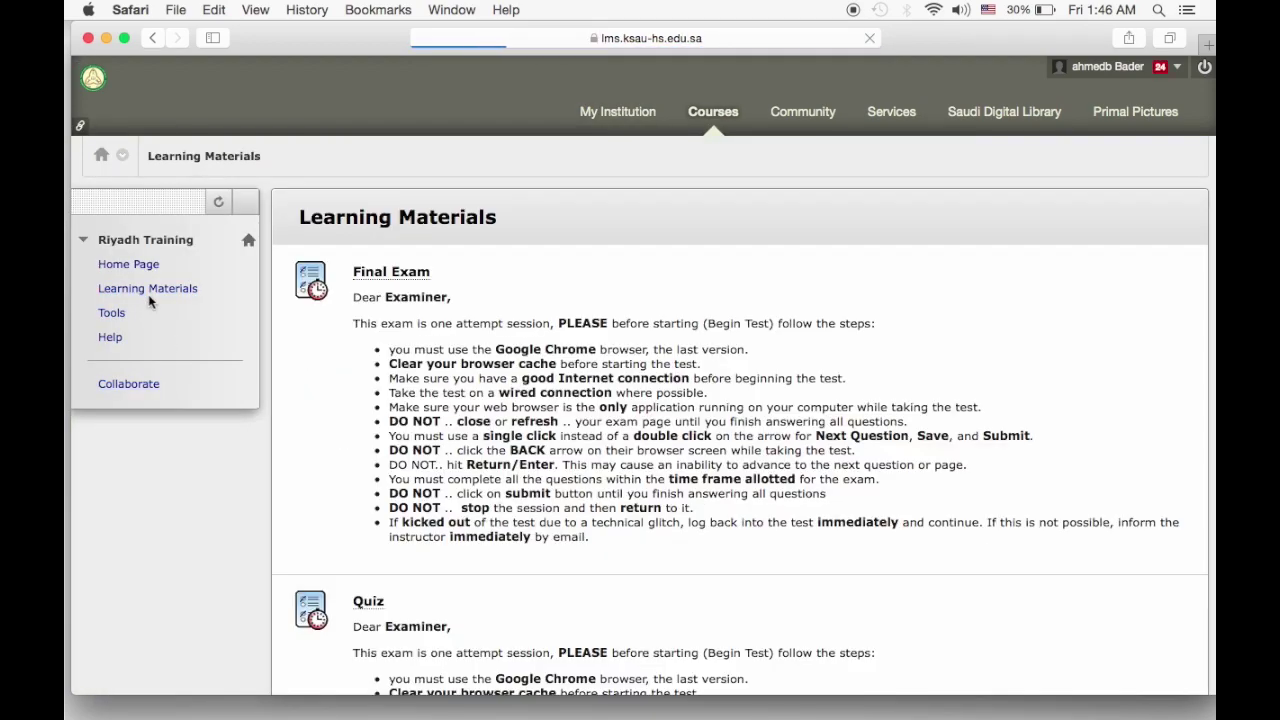
pyautogui.scroll(-10, 360, 410)
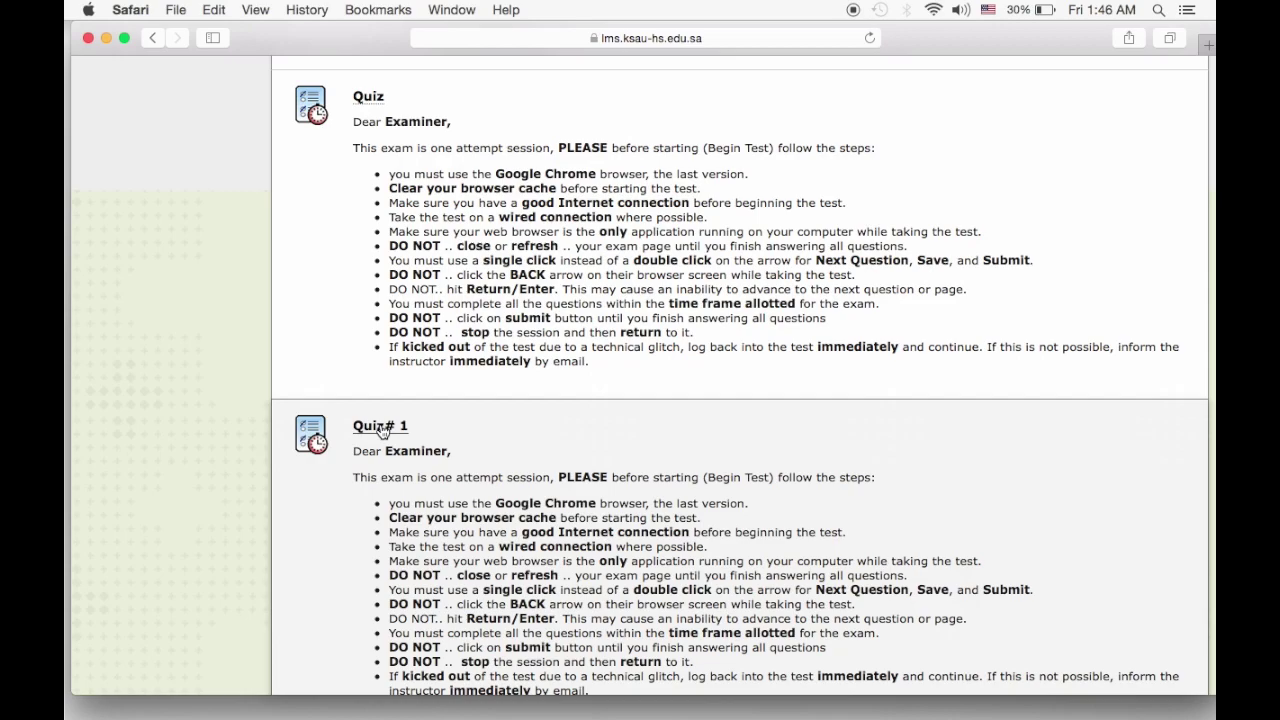
pyautogui.click(380, 428)
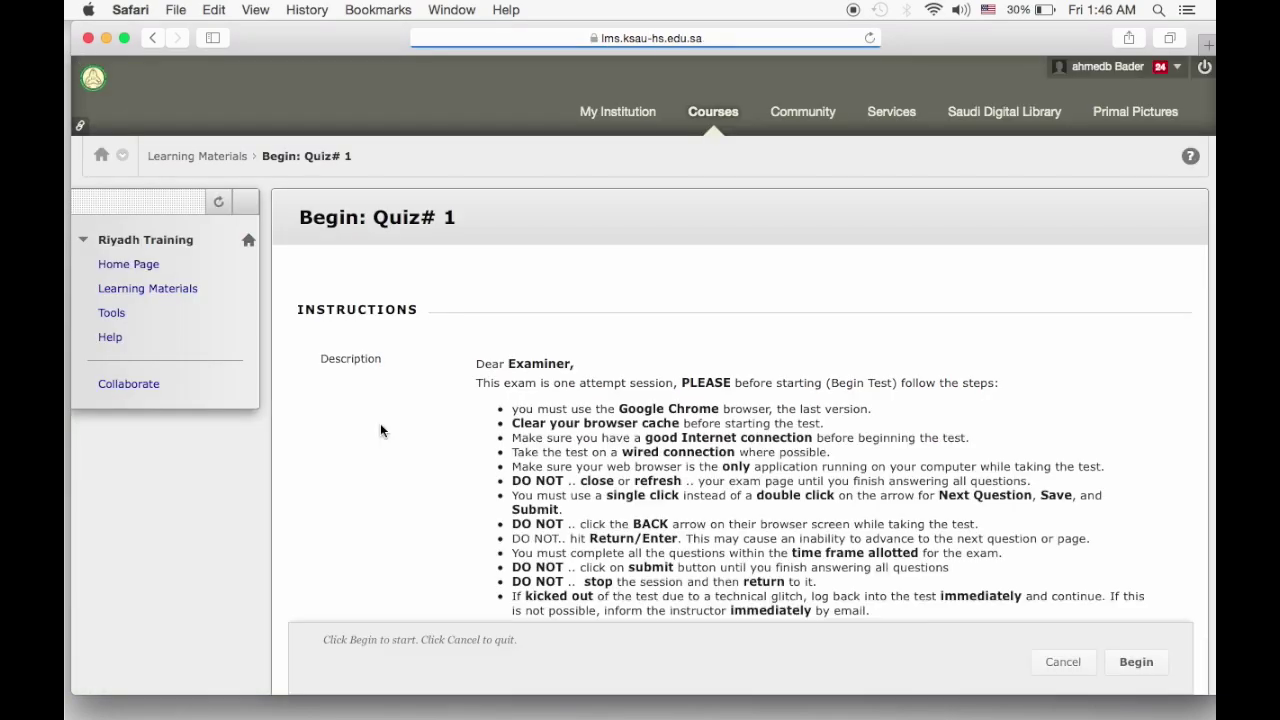
pyautogui.scroll(-5, 505, 475)
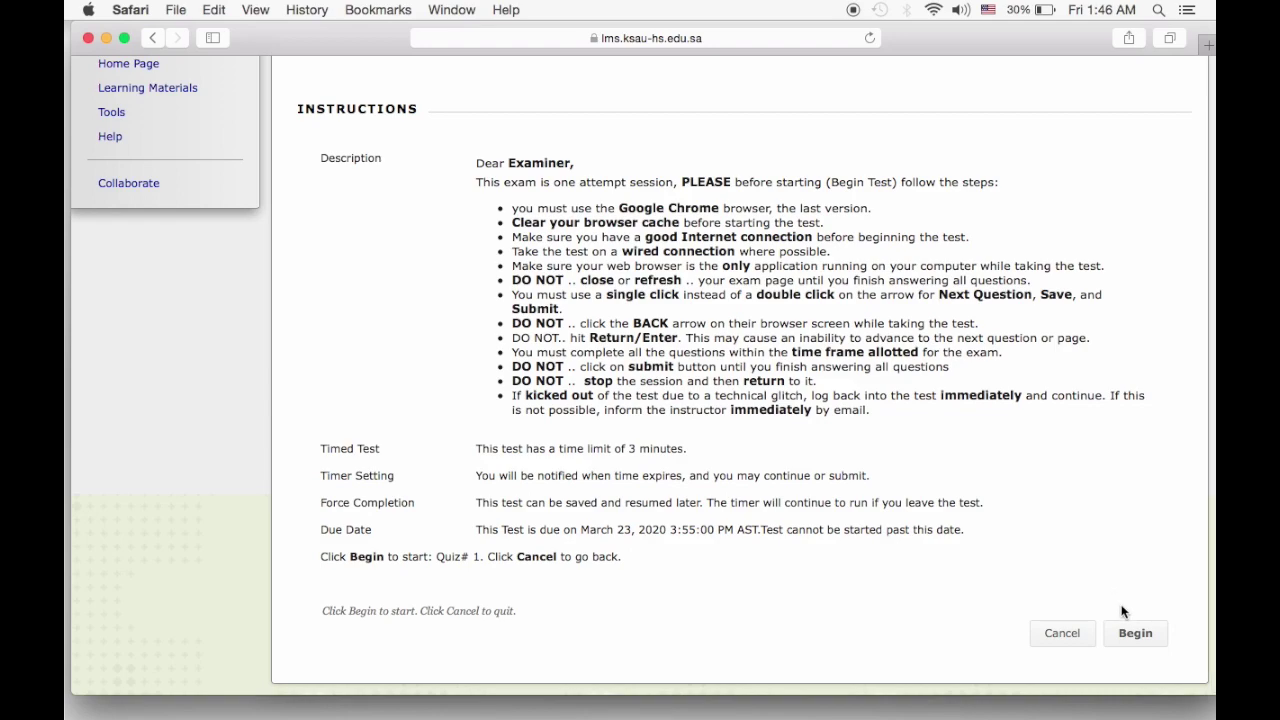
pyautogui.click(1133, 634)
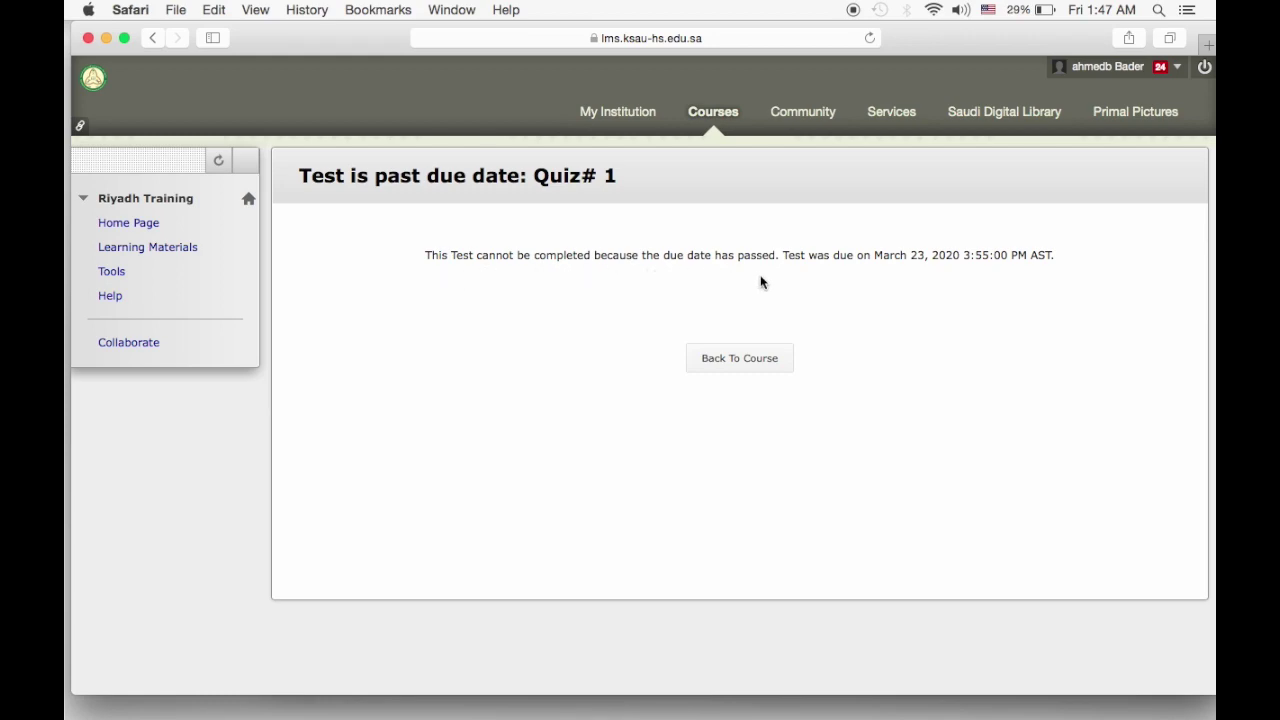
pyautogui.click(163, 249)
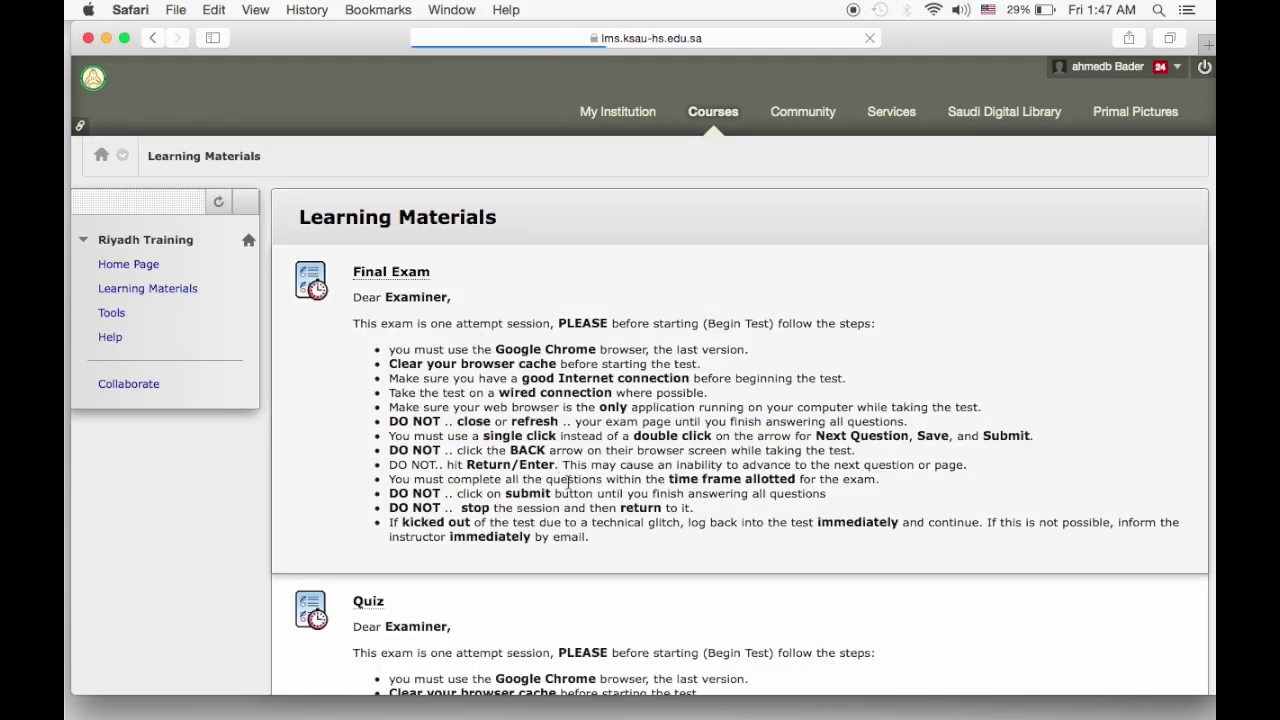
# Open Med-Exam and begin an attempt.
pyautogui.scroll(-15, 575, 497)
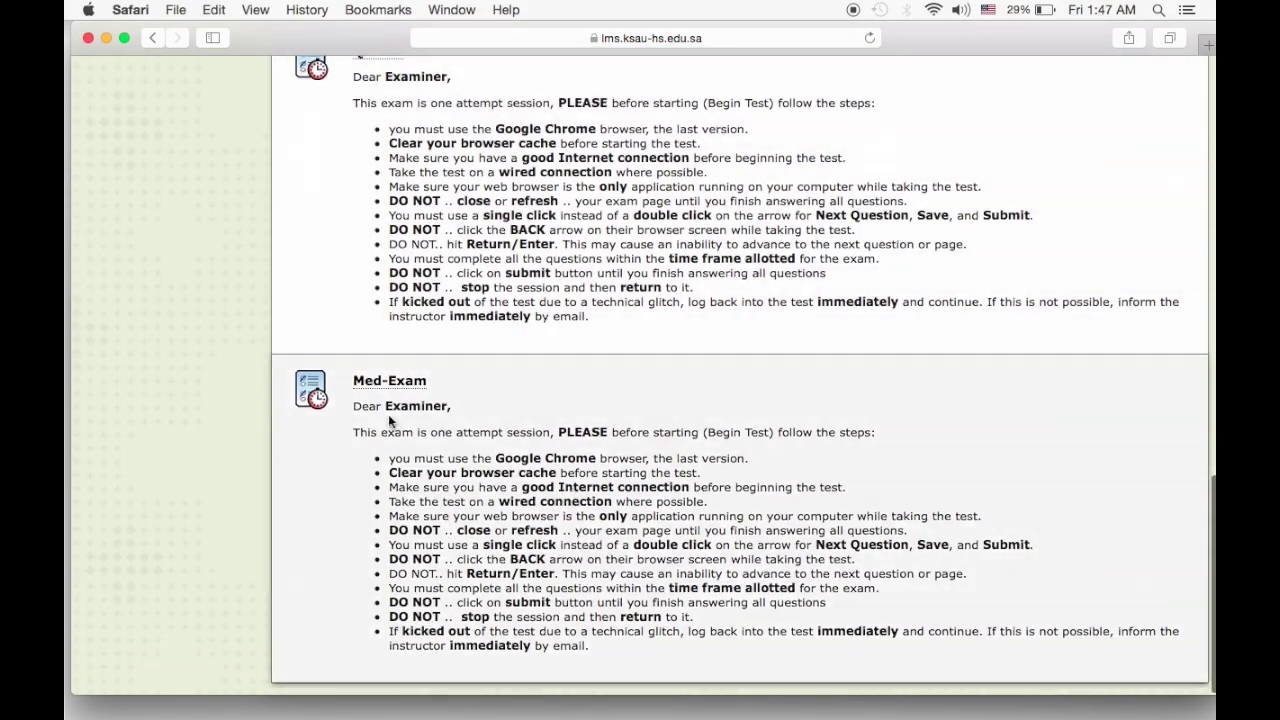
pyautogui.click(384, 390)
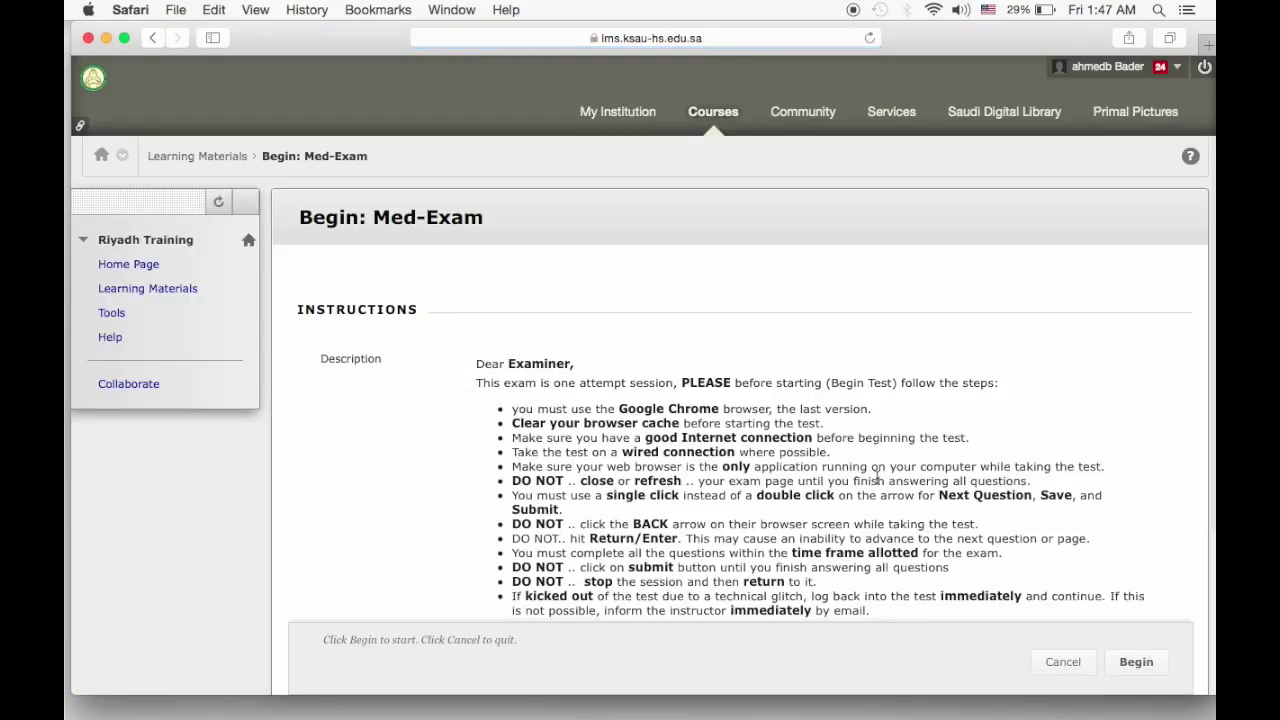
pyautogui.scroll(-3, 875, 476)
pyautogui.click(1143, 638)
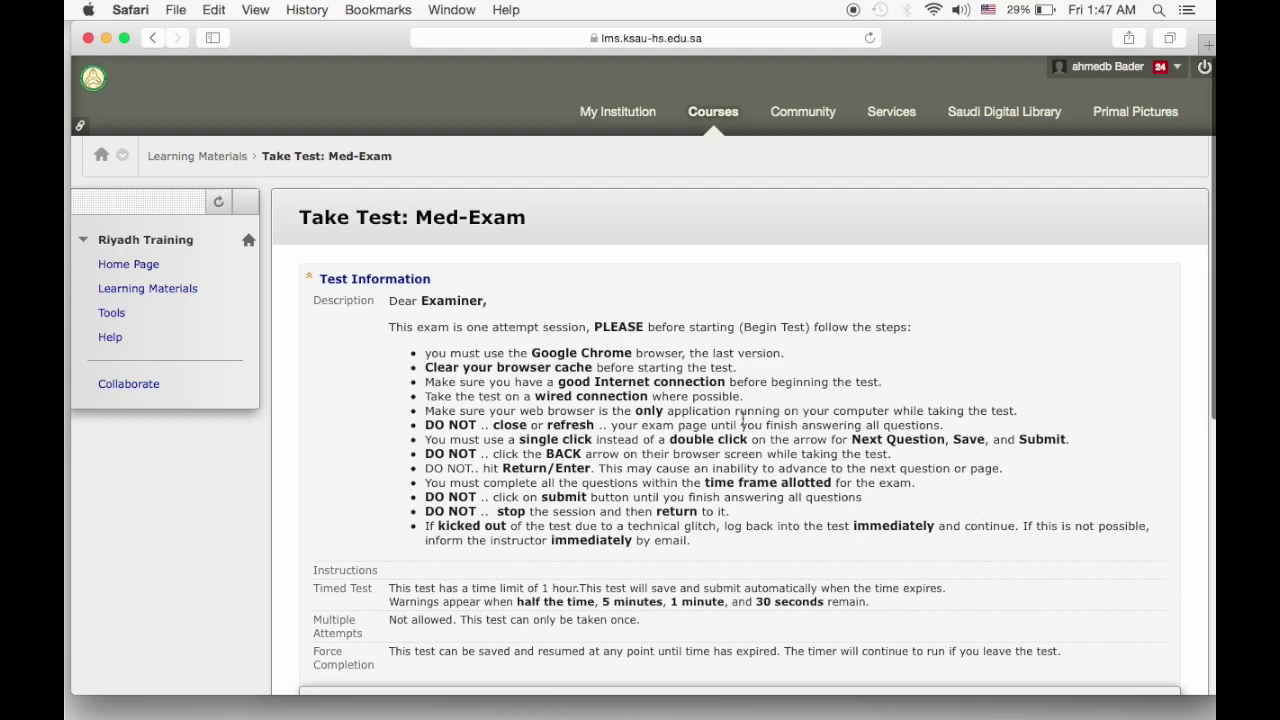
# Answer Question 1 with 'Red border around yellow pallor' and Question 2 with 'Right axis deviation'.
pyautogui.scroll(-3, 743, 420)
pyautogui.scroll(-5, 743, 420)
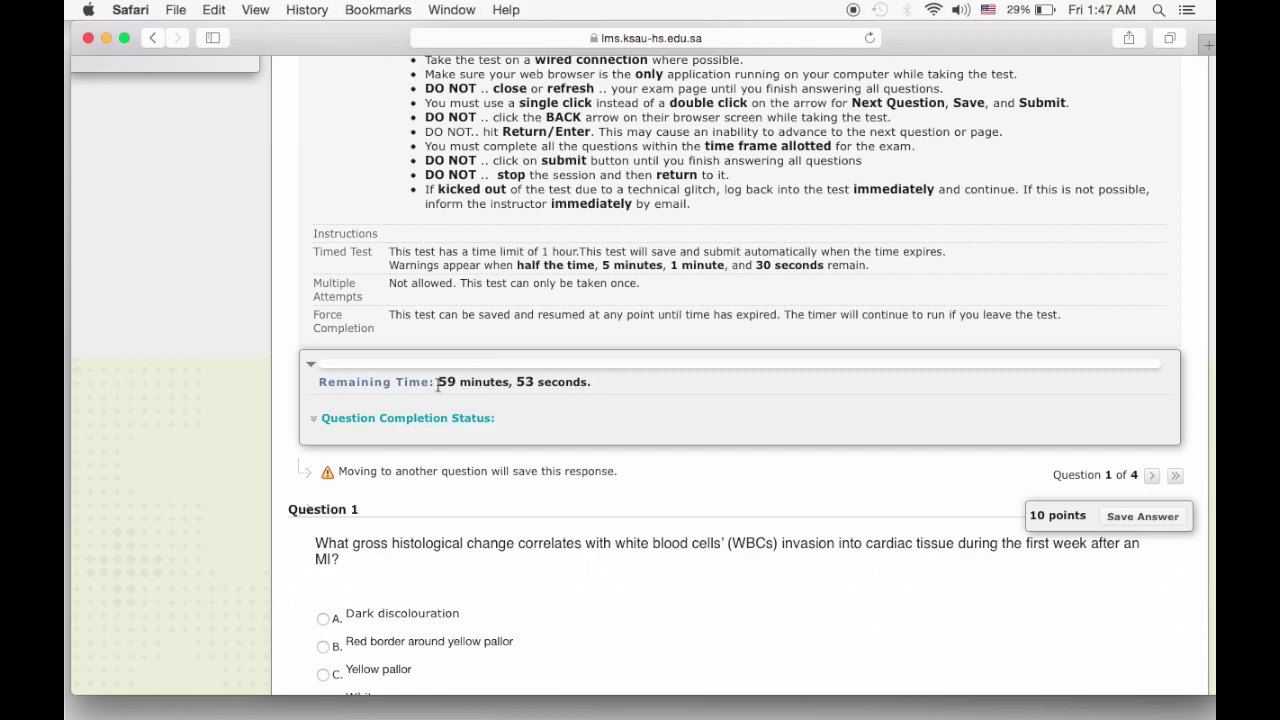
pyautogui.scroll(-3, 557, 512)
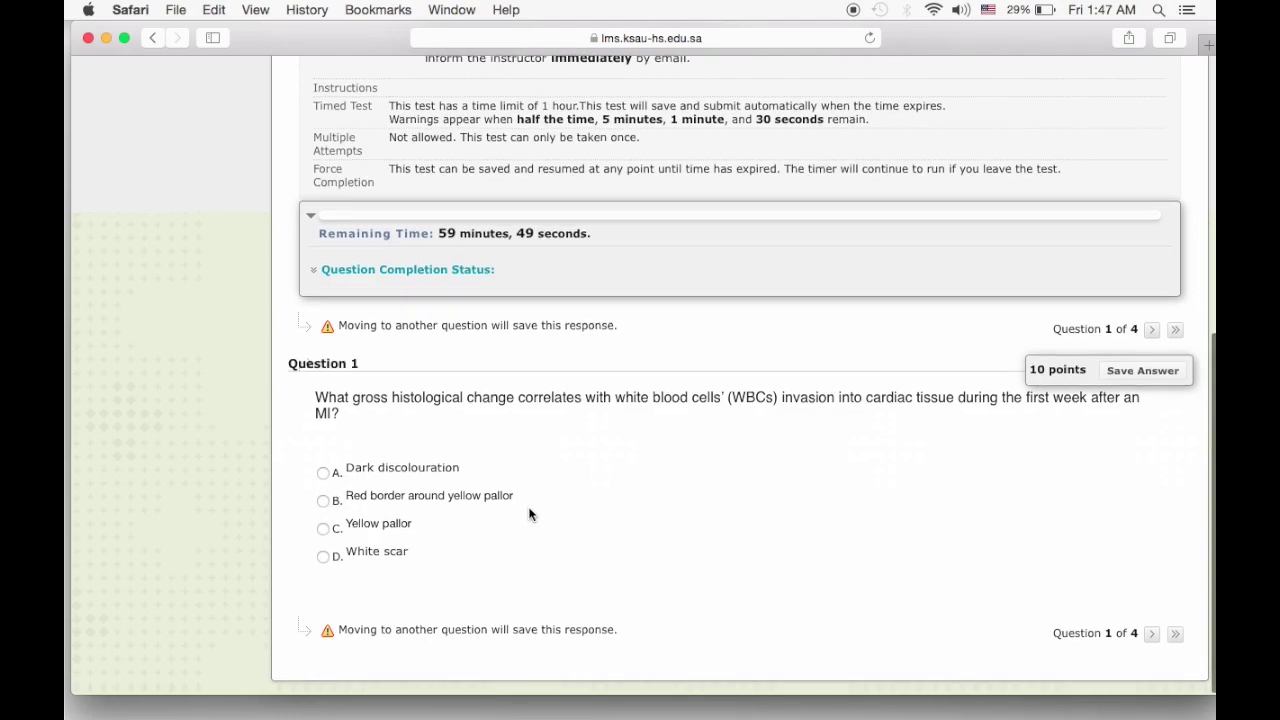
pyautogui.click(323, 503)
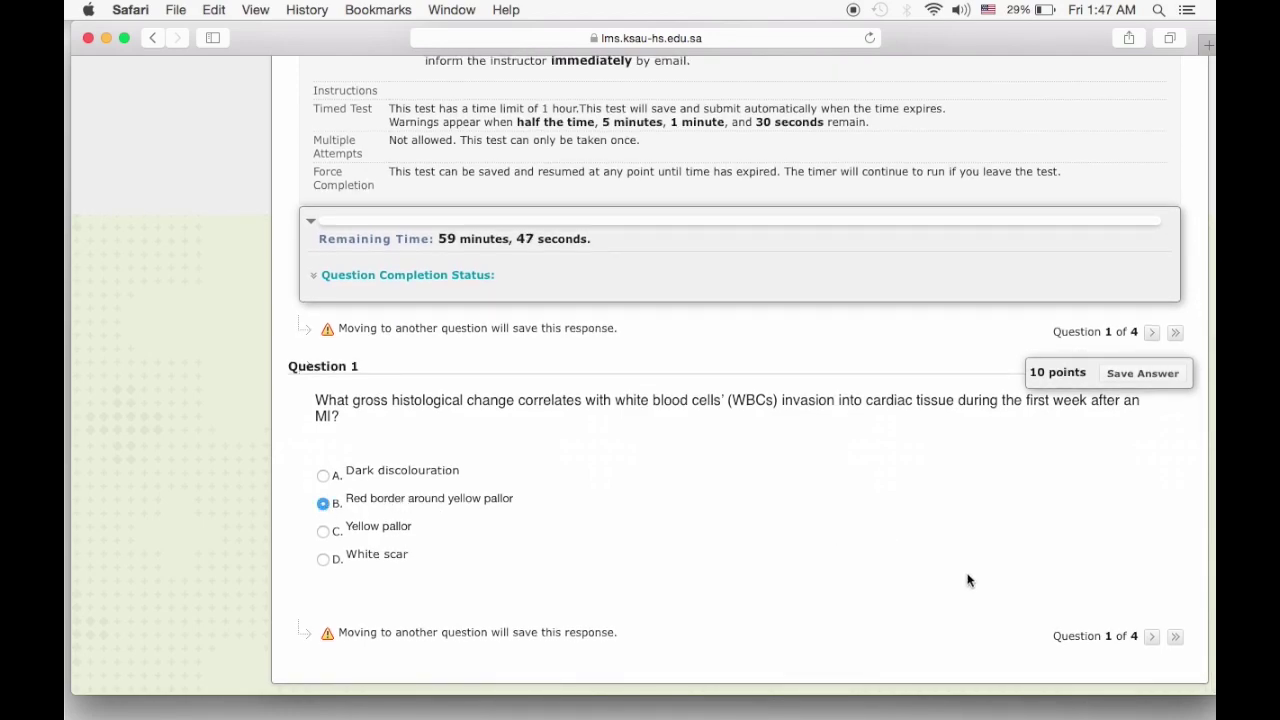
pyautogui.click(1153, 637)
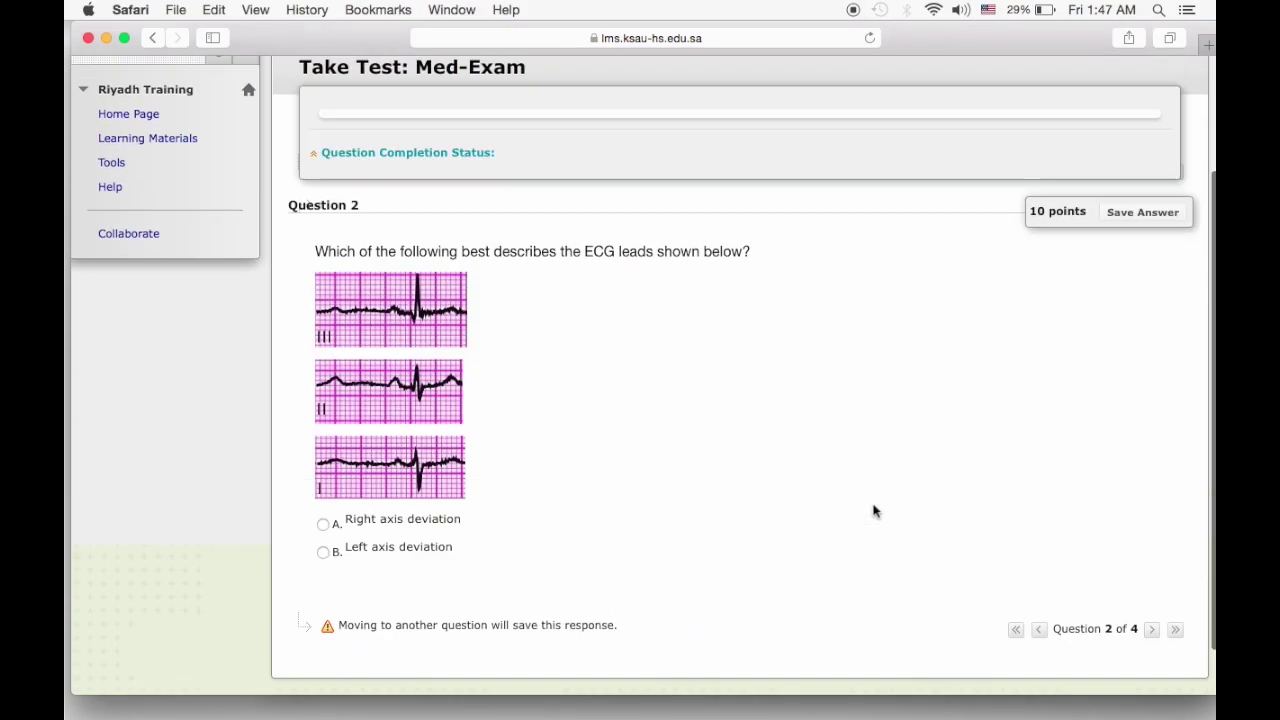
pyautogui.scroll(-3, 873, 512)
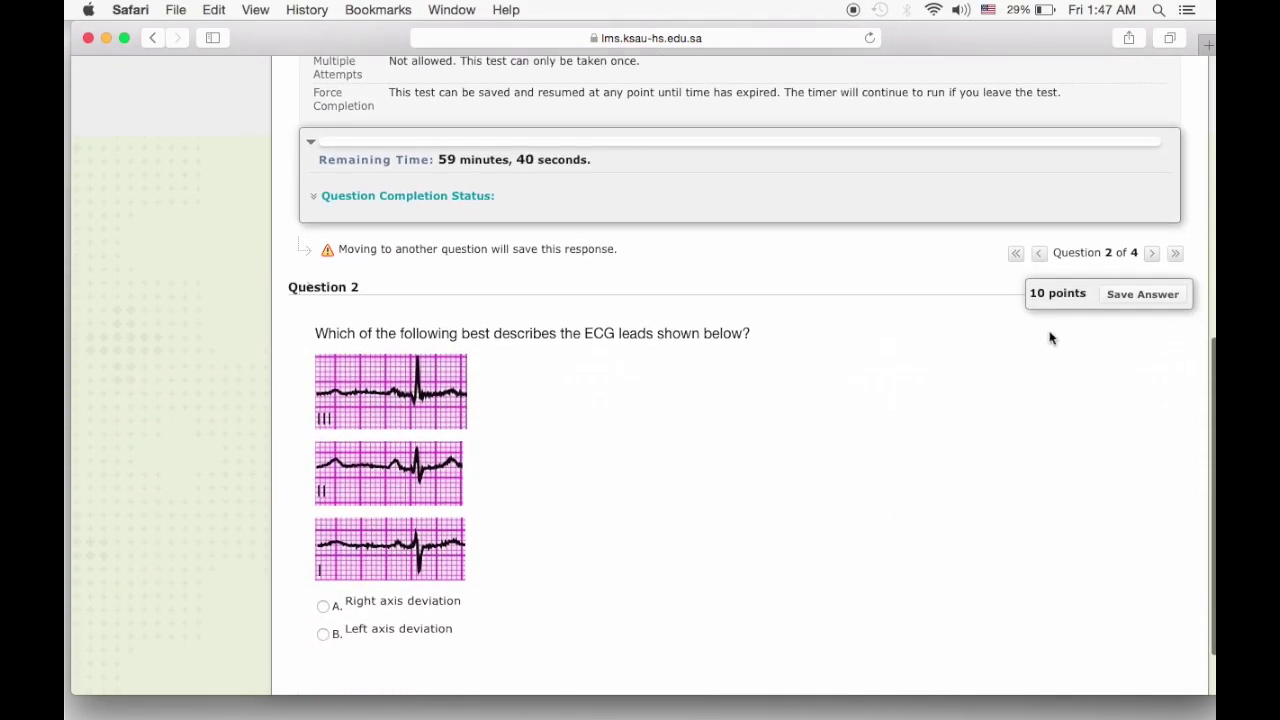
pyautogui.scroll(-2, 810, 495)
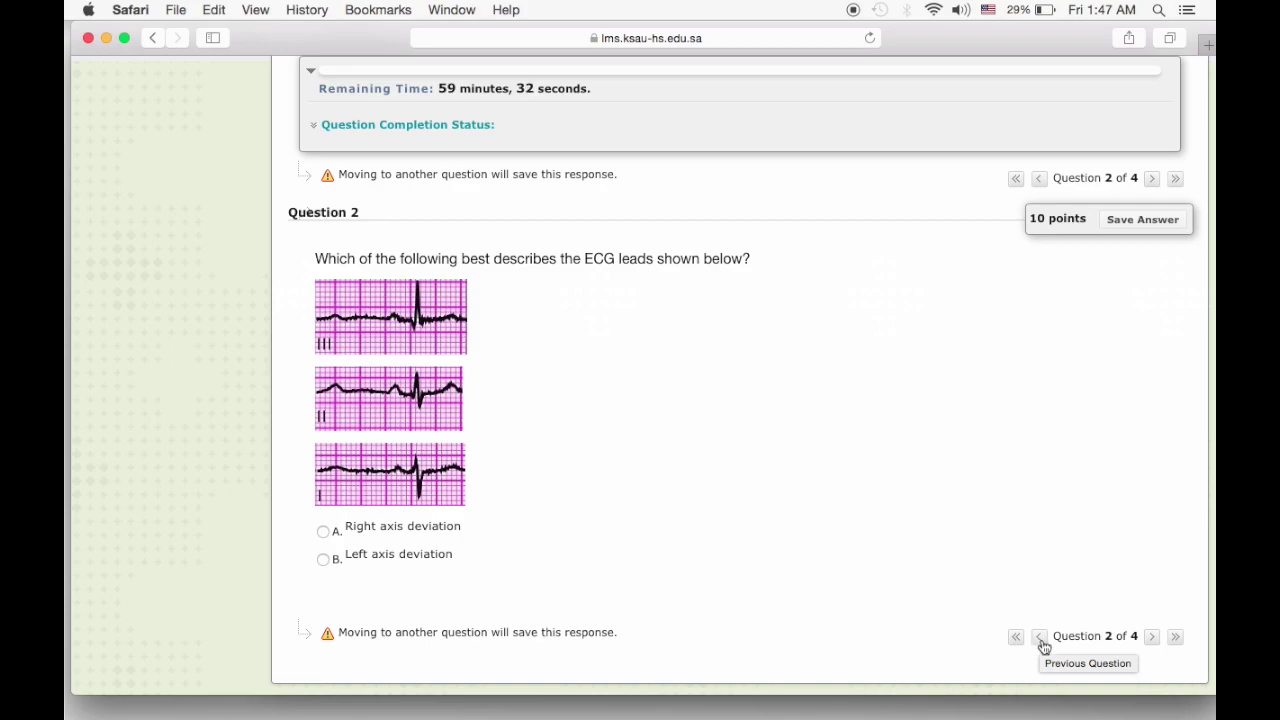
pyautogui.click(325, 532)
pyautogui.click(1151, 637)
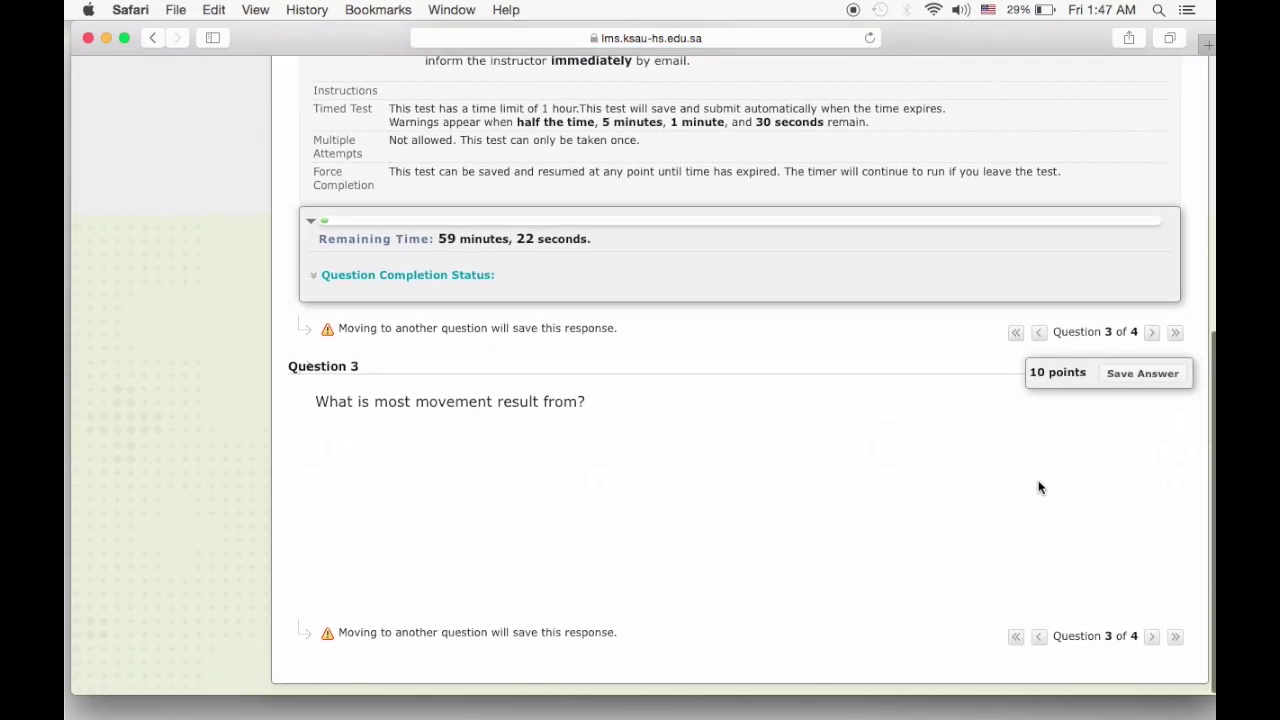
# Place the cursor in Question 3's answer text editor.
pyautogui.scroll(3, 687, 436)
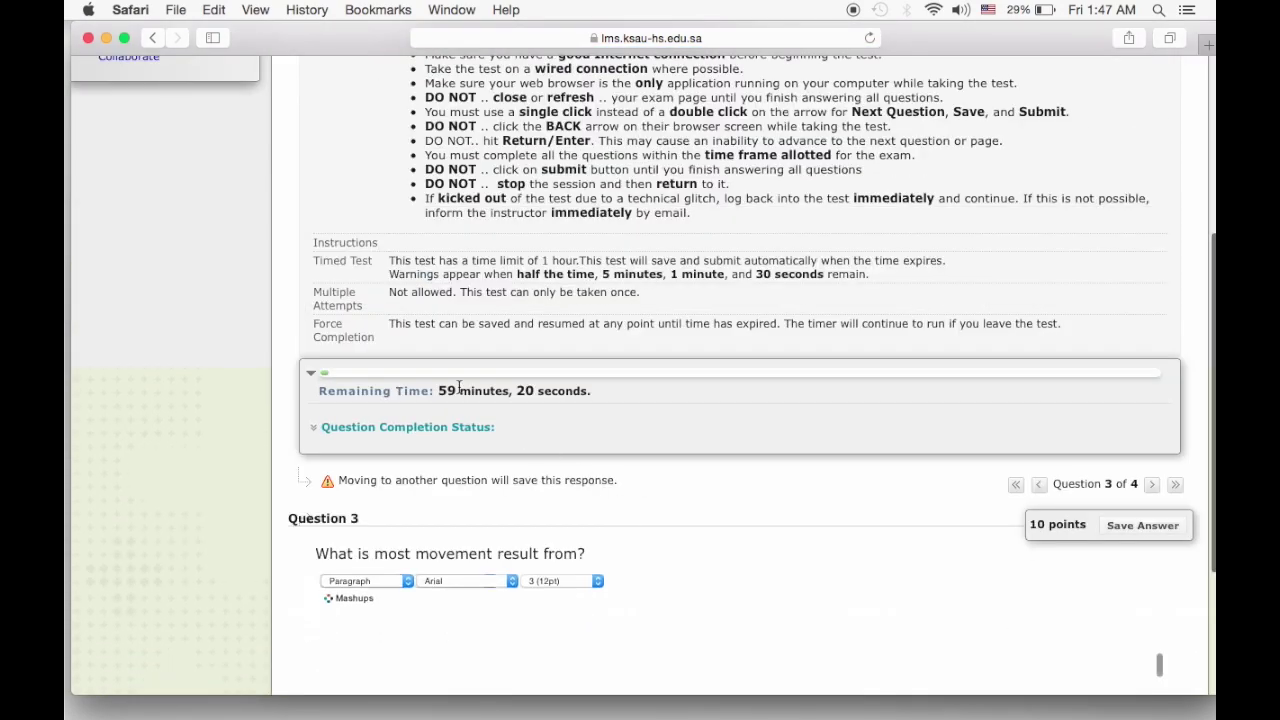
pyautogui.scroll(-2, 791, 455)
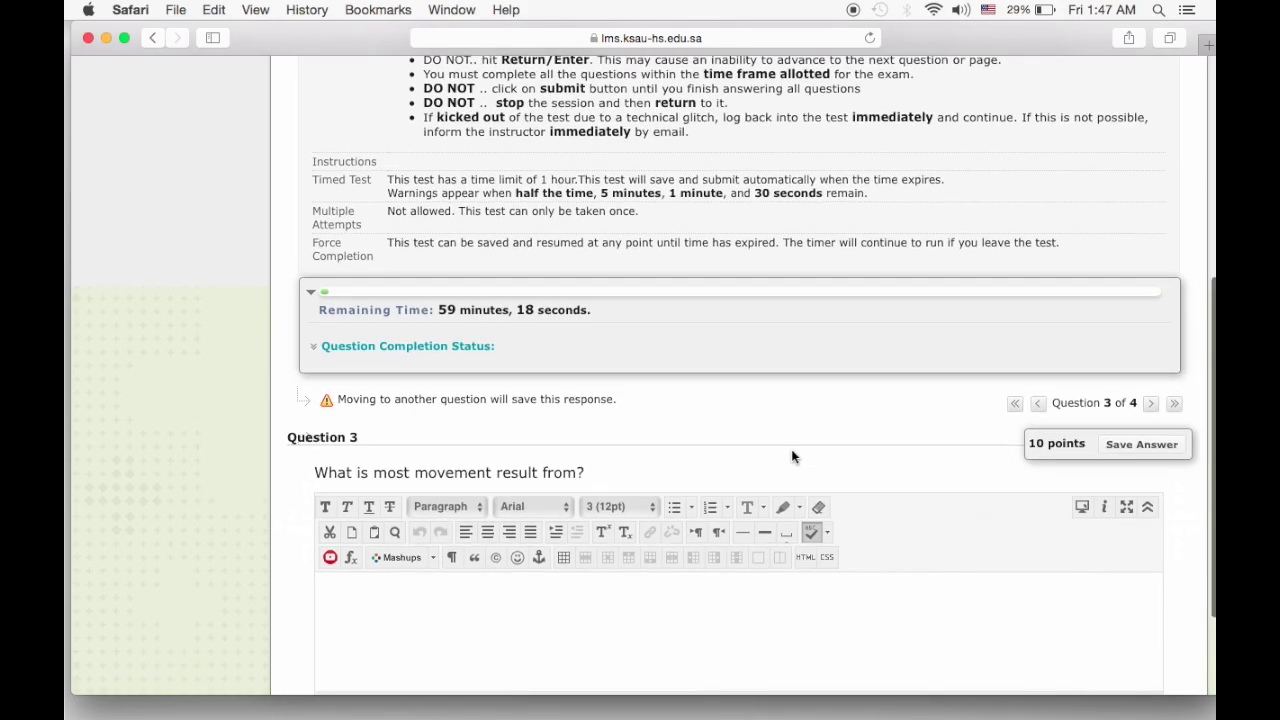
pyautogui.scroll(-2, 791, 452)
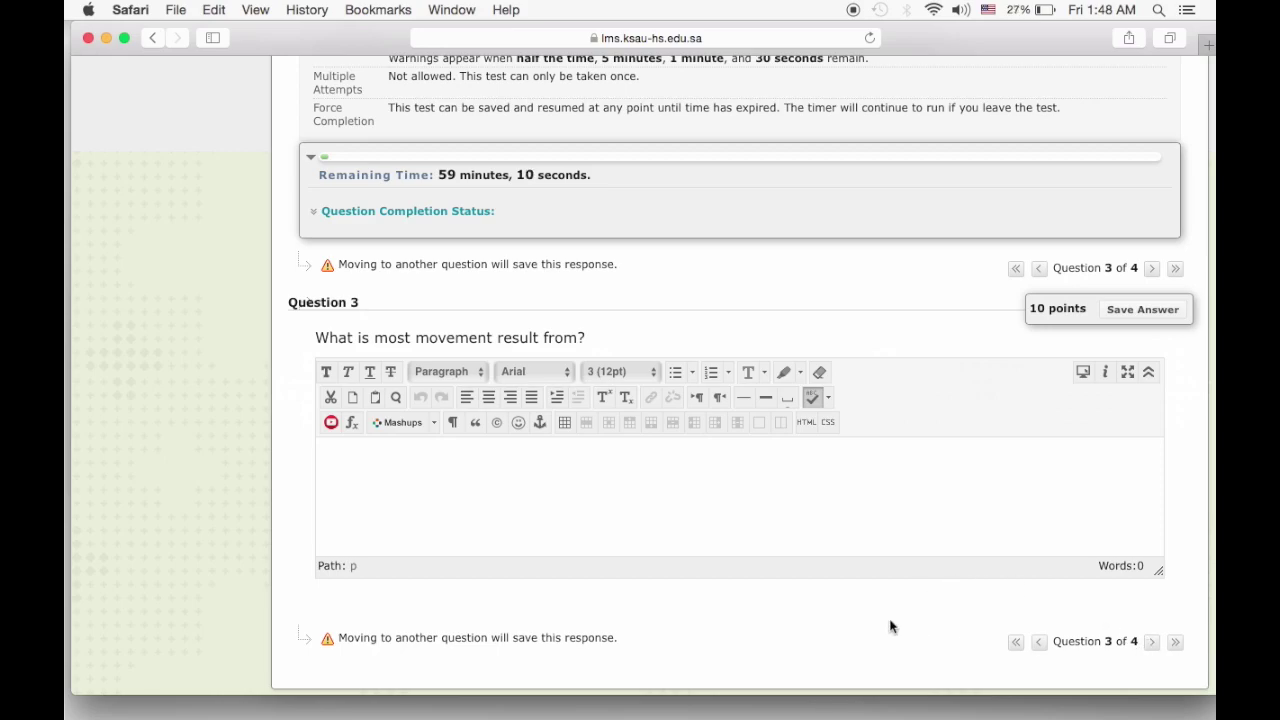
pyautogui.click(530, 492)
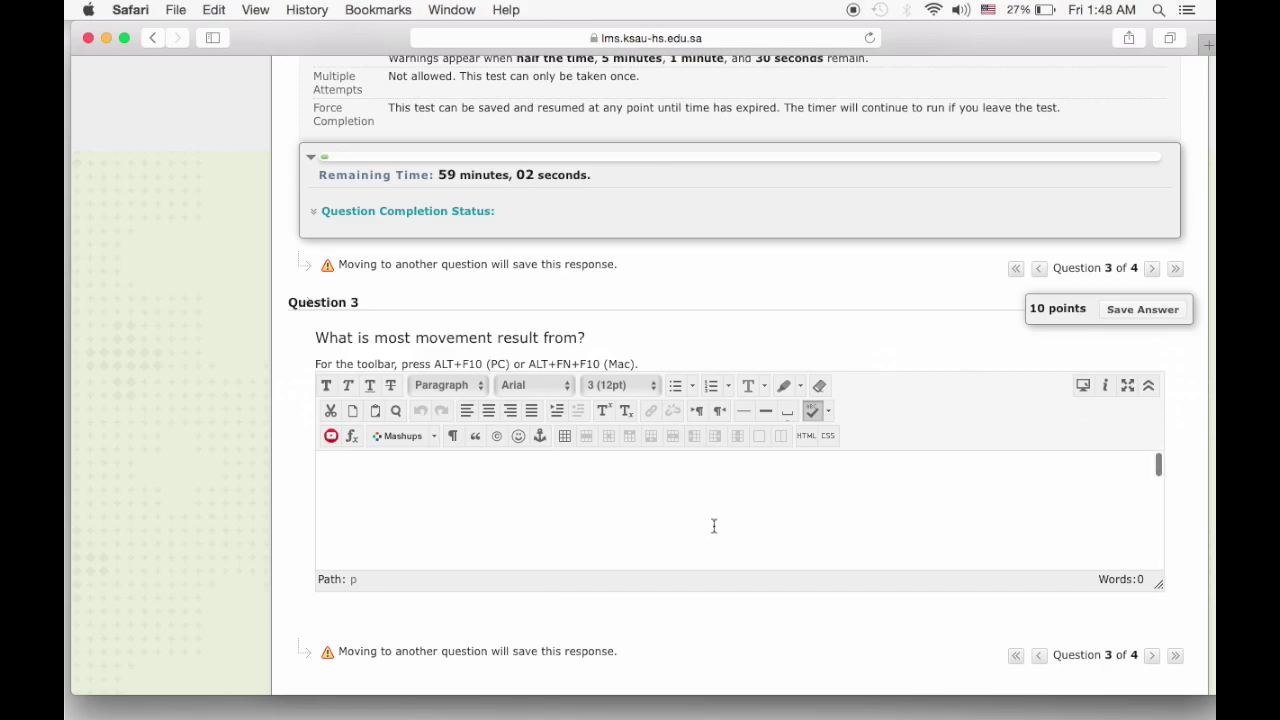
pyautogui.scroll(5, 195, 470)
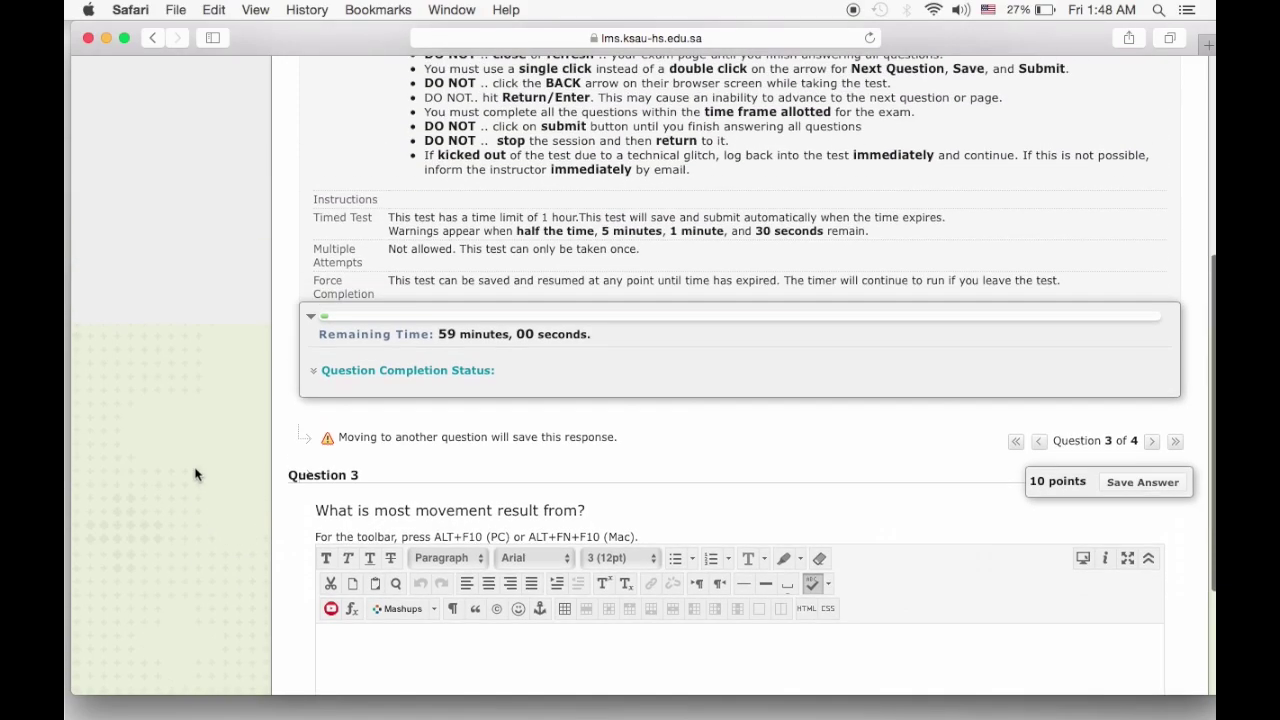
pyautogui.scroll(3, 195, 474)
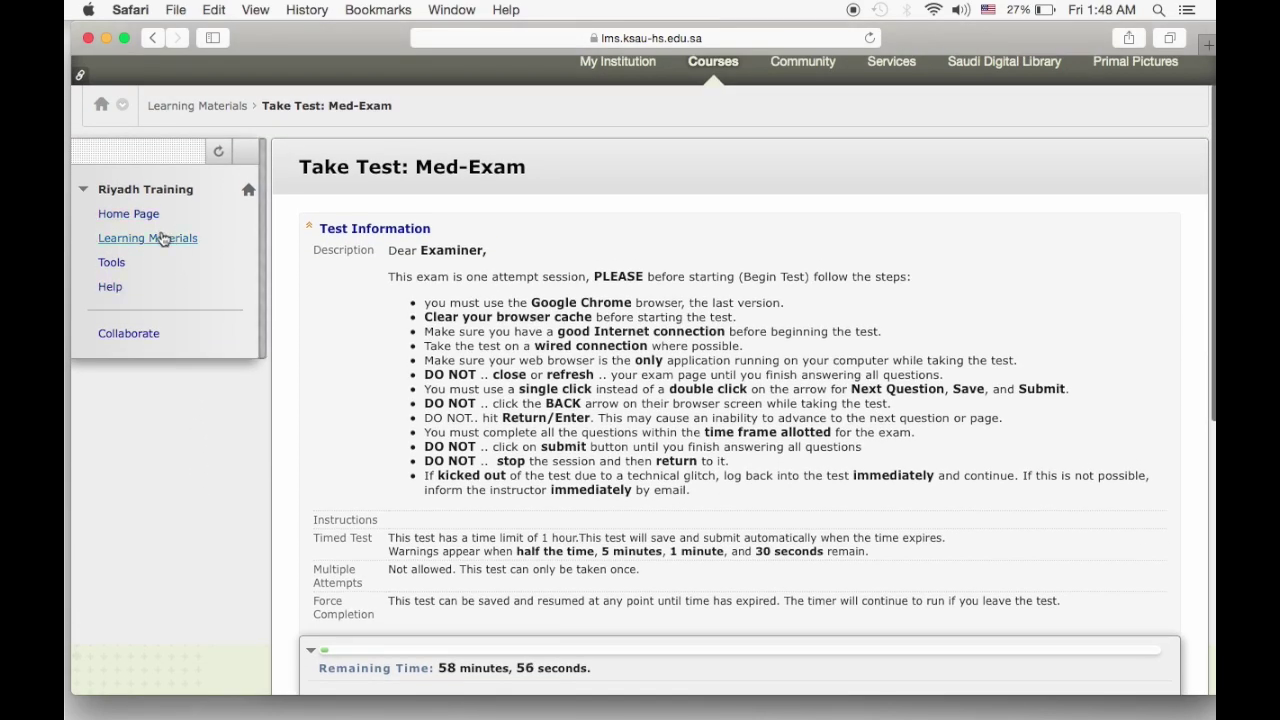
# Leave the unsubmitted Med-Exam attempt for Learning Materials, confirming Leave Page.
pyautogui.click(163, 239)
pyautogui.click(755, 275)
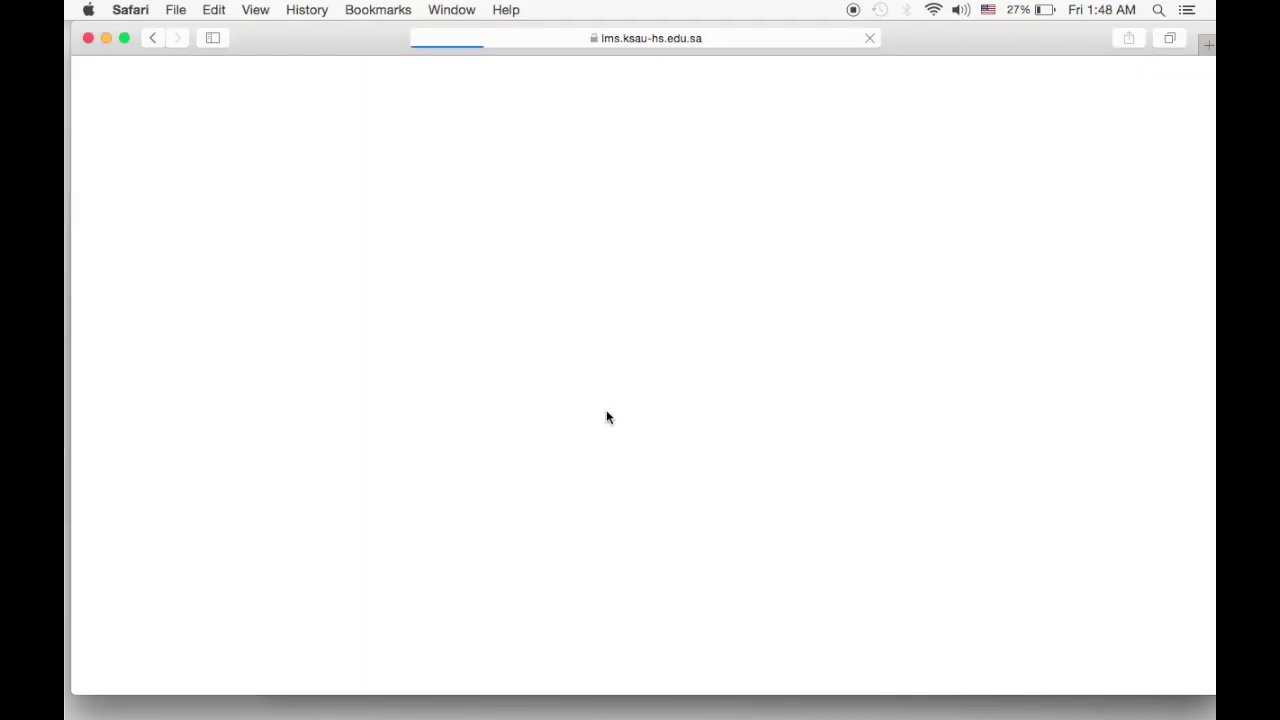
pyautogui.scroll(-6, 607, 417)
pyautogui.scroll(-1, 607, 417)
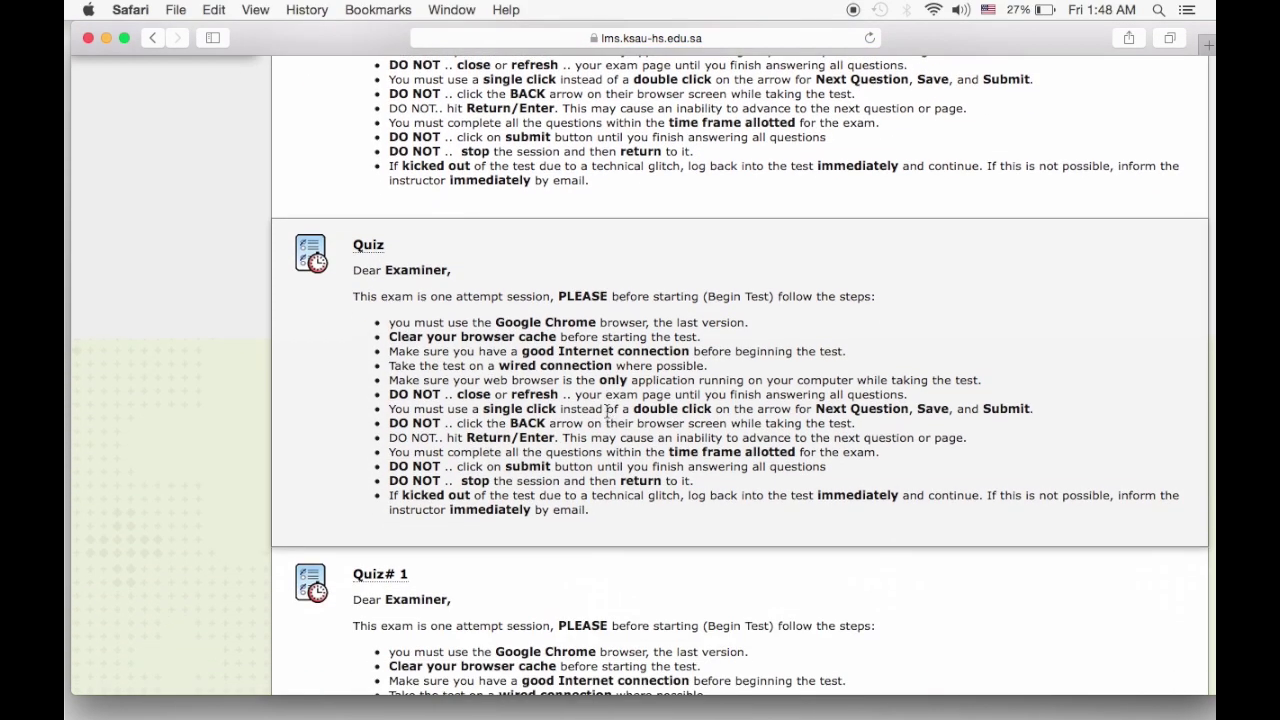
pyautogui.scroll(-10, 607, 413)
pyautogui.scroll(-4, 607, 417)
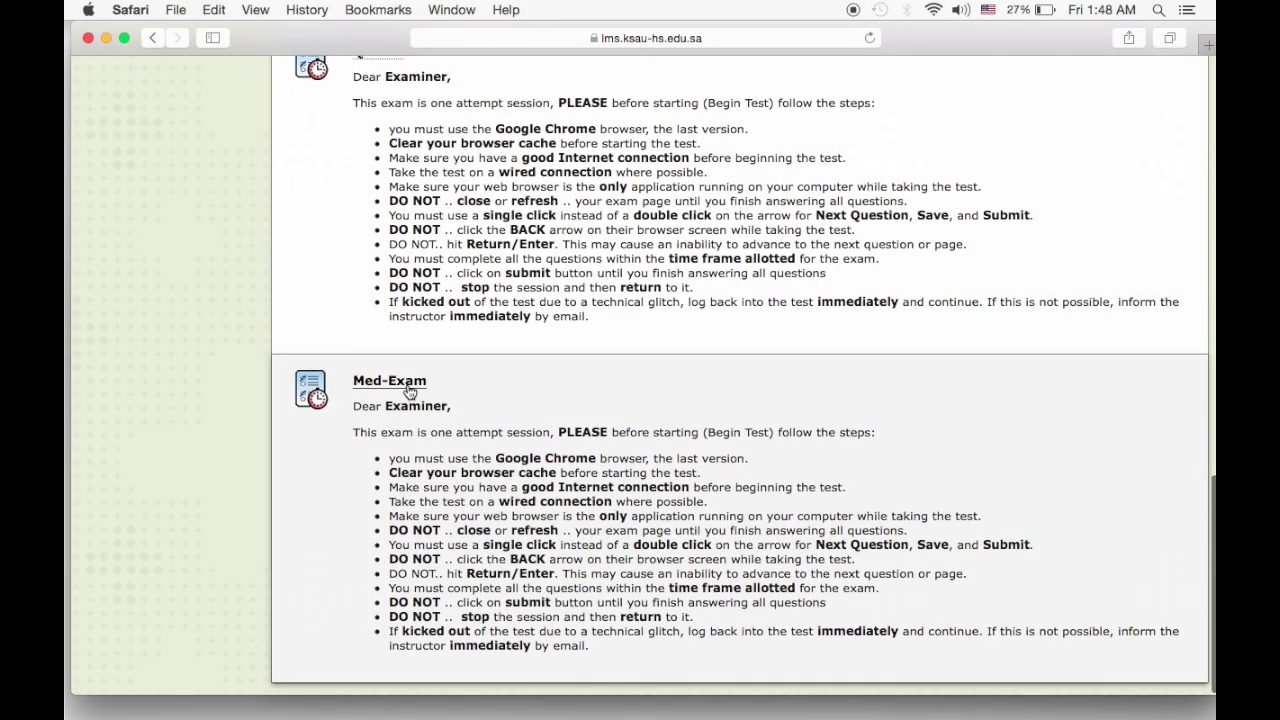
# Reopen Med-Exam and continue the unsubmitted attempt.
pyautogui.click(409, 381)
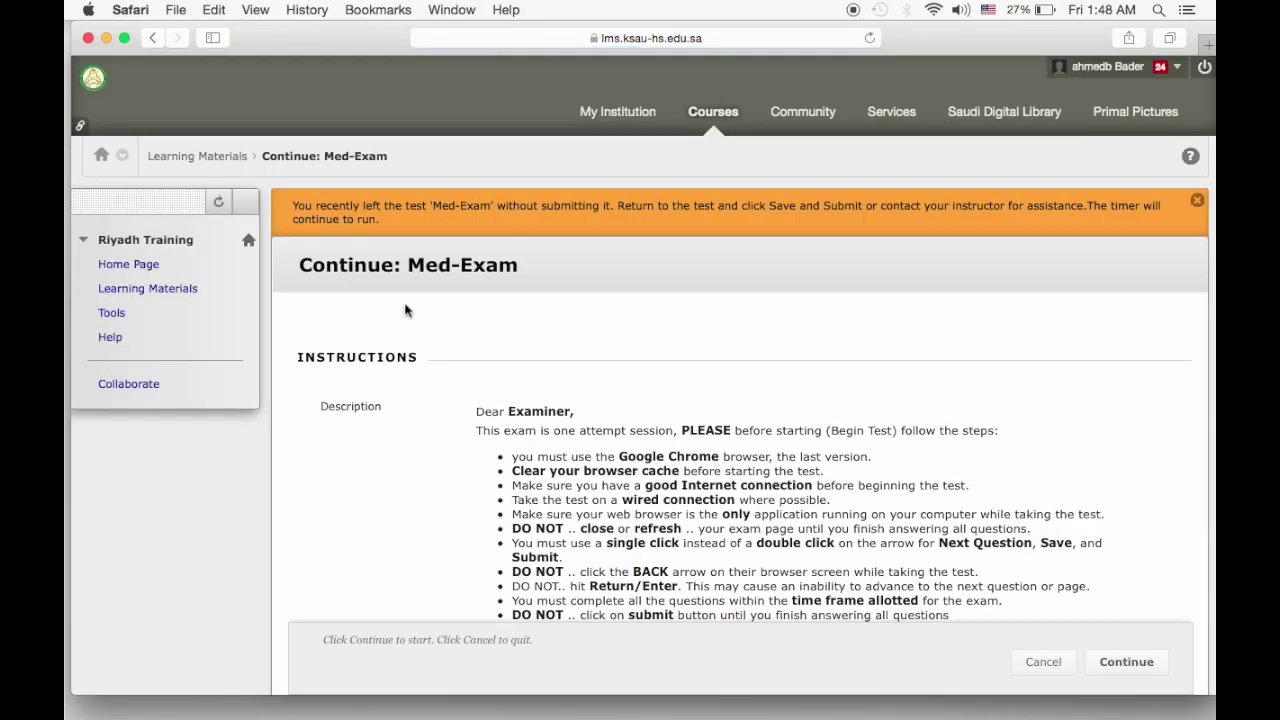
pyautogui.scroll(-5, 700, 420)
pyautogui.click(1148, 636)
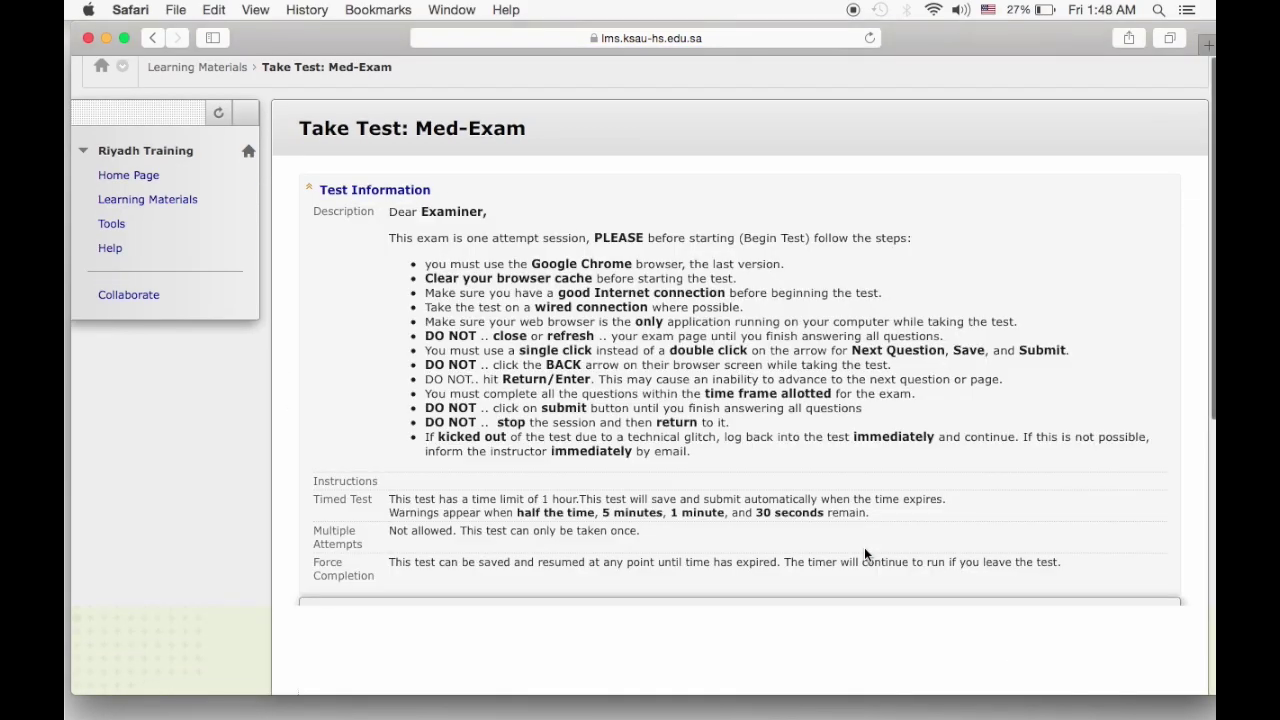
# Review Question 3 with the timer still running, then return to Learning Materials.
pyautogui.scroll(-8, 864, 547)
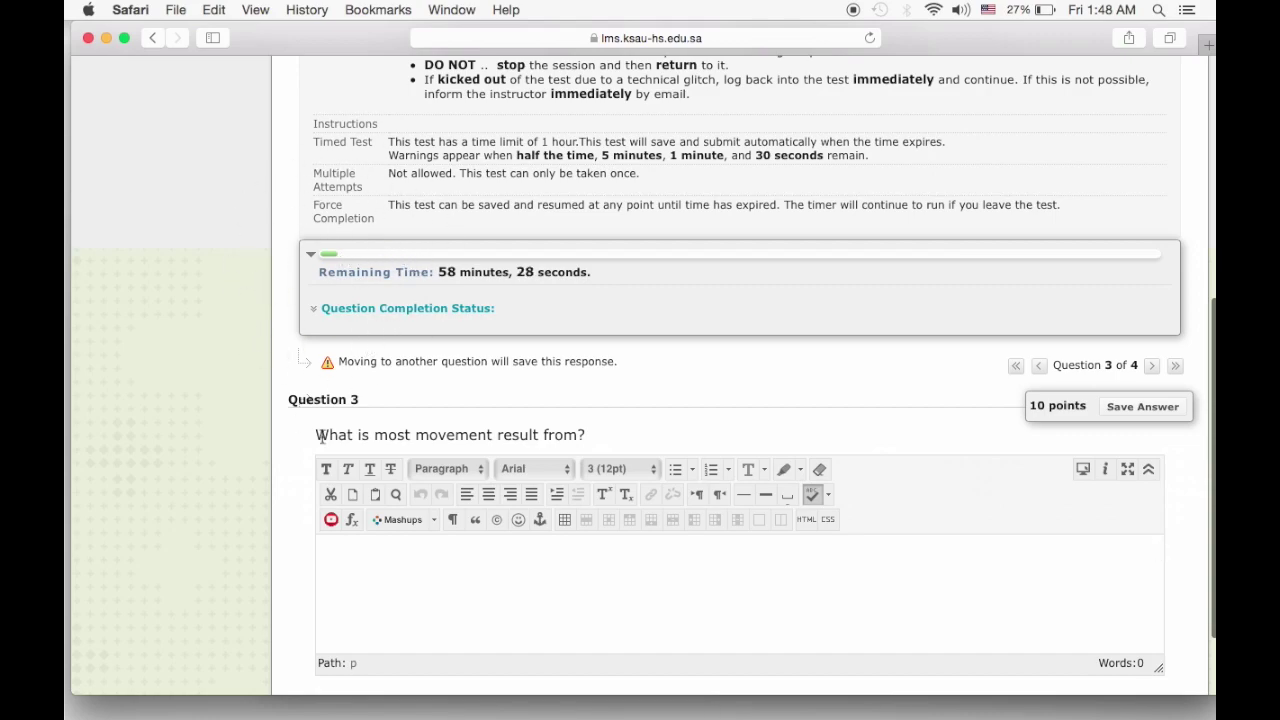
pyautogui.scroll(-3, 320, 437)
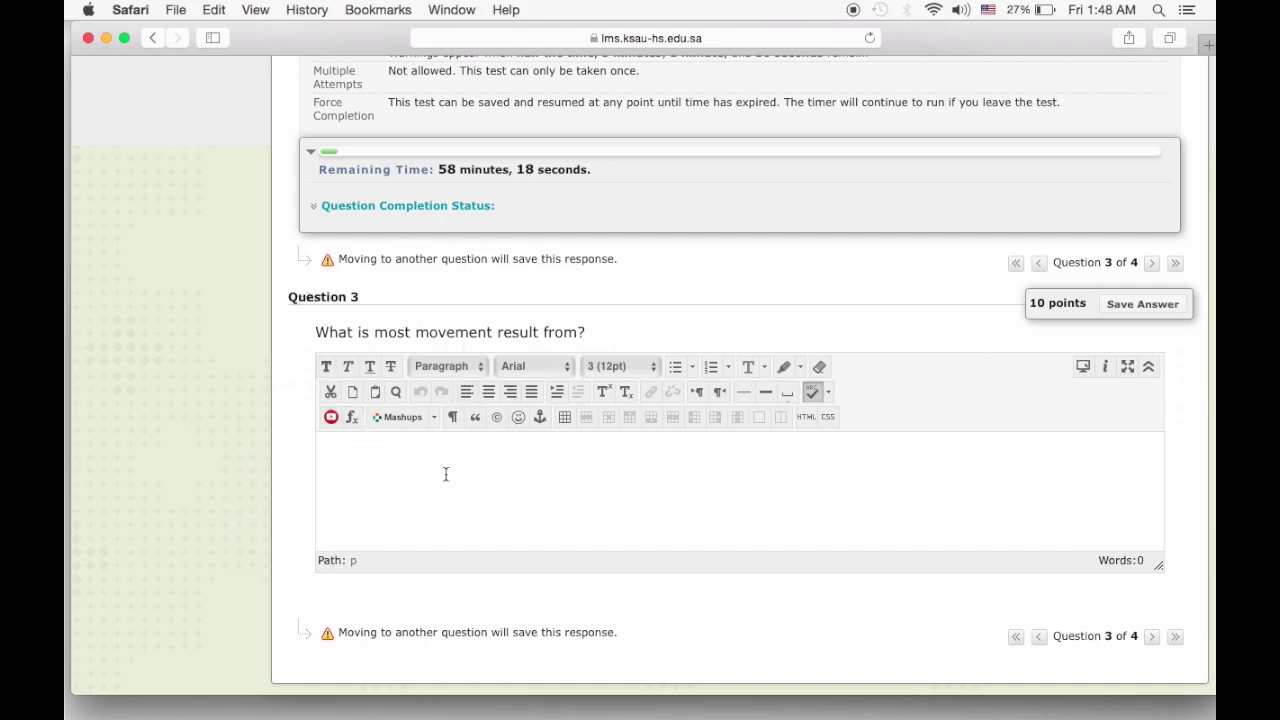
pyautogui.scroll(10, 437, 471)
pyautogui.click(161, 288)
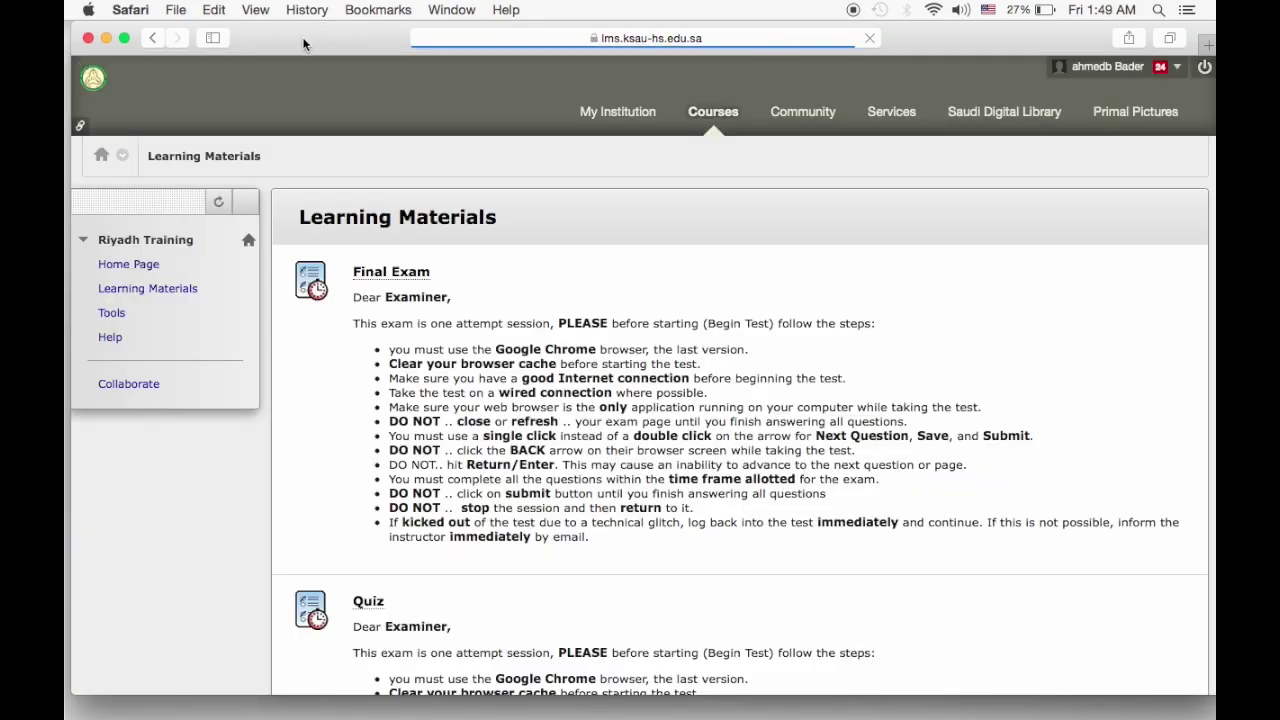
pyautogui.moveTo(304, 44); pyautogui.dragTo(454, 62)
# Switch to the other browser window, maximize it, and bring up the Learning Materials course page.
pyautogui.moveTo(66, 280)
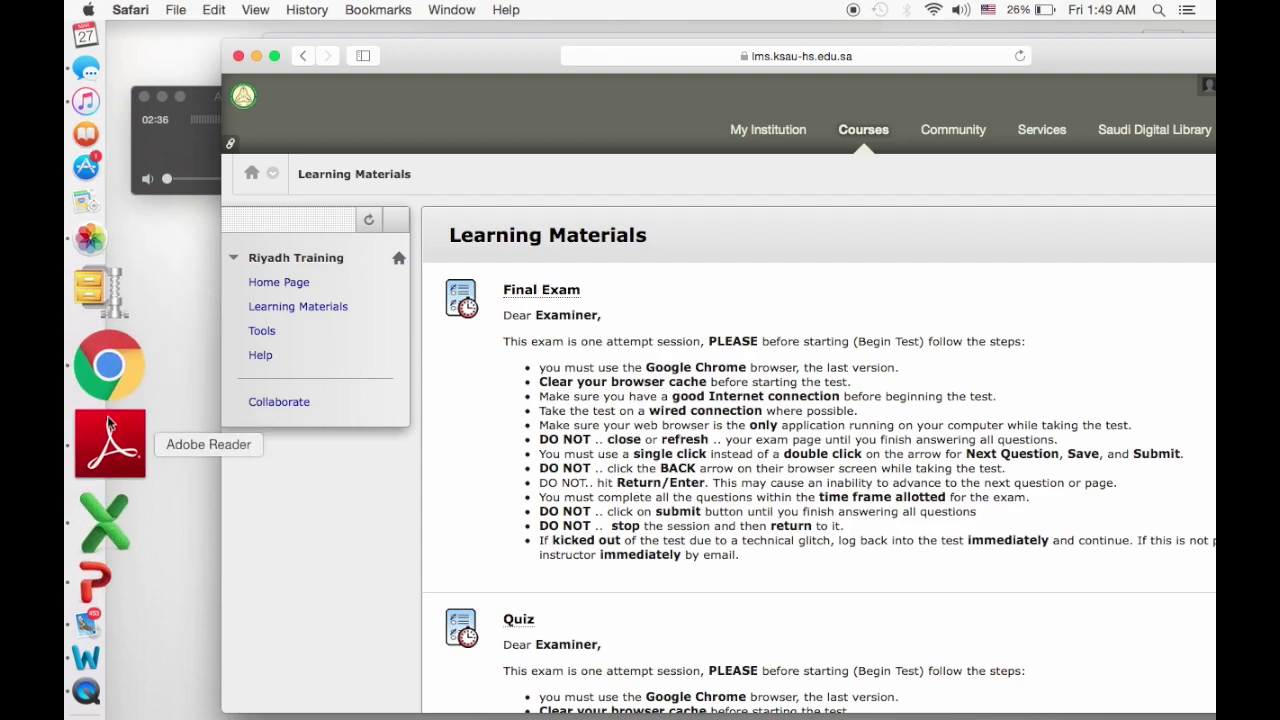
pyautogui.click(105, 370)
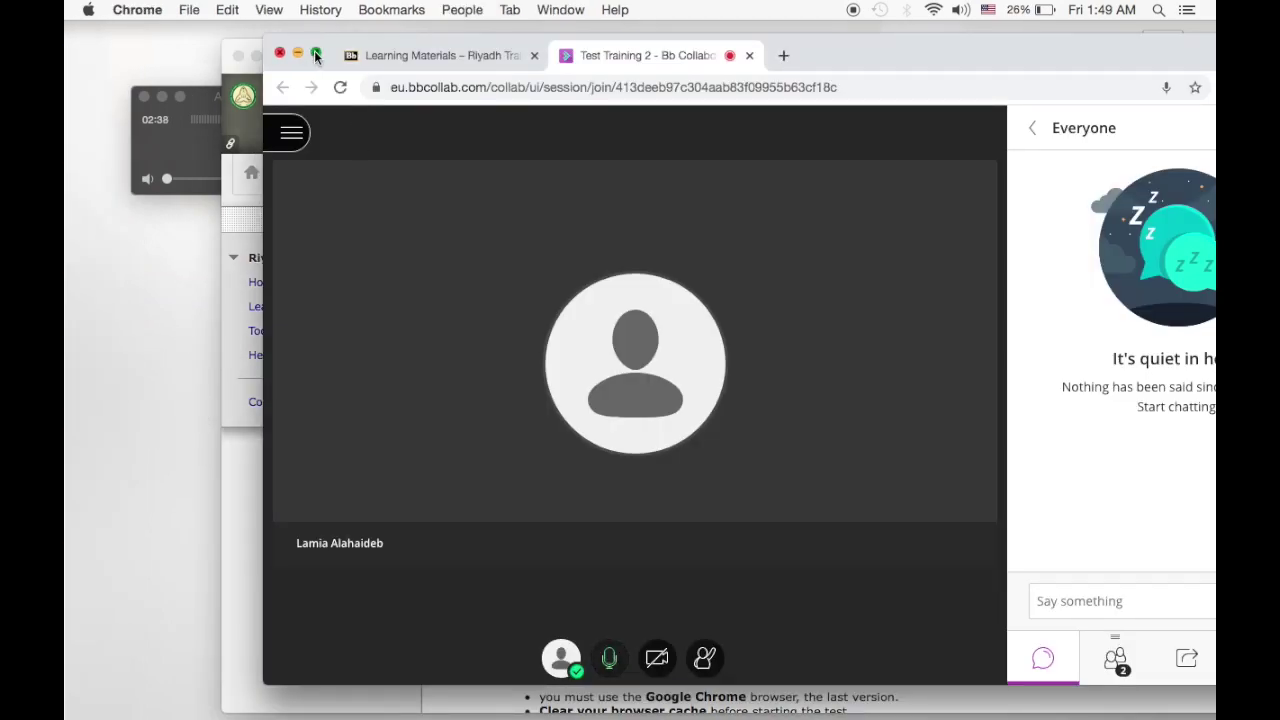
pyautogui.click(316, 56)
pyautogui.click(237, 30)
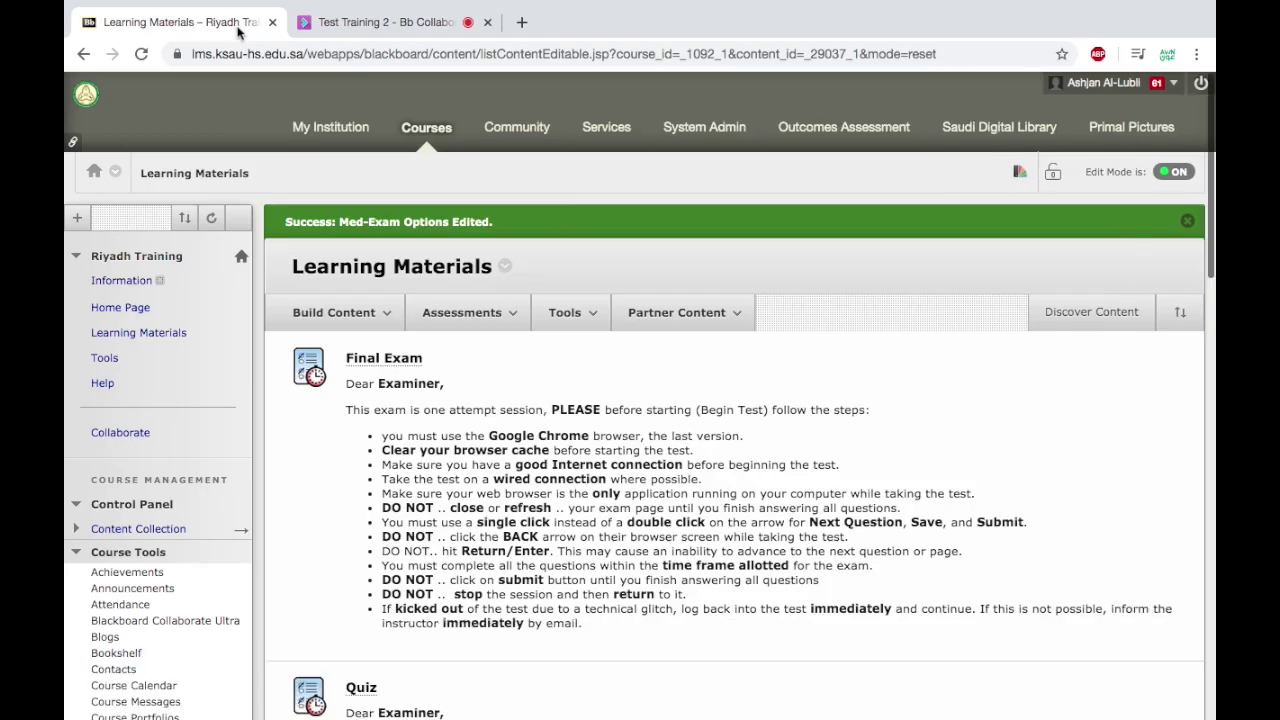
pyautogui.click(454, 322)
# Open the Full Grade Center from the Control Panel's Grade Center section.
pyautogui.scroll(-2, 320, 446)
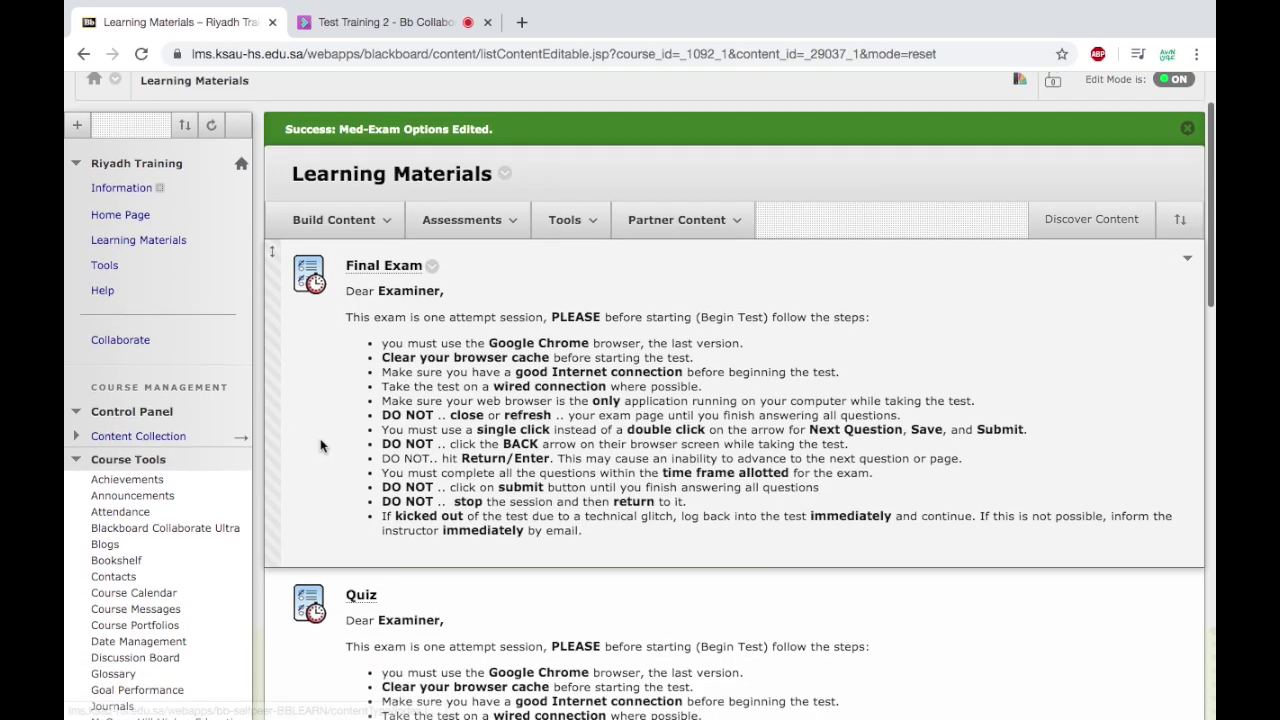
pyautogui.scroll(-5, 320, 446)
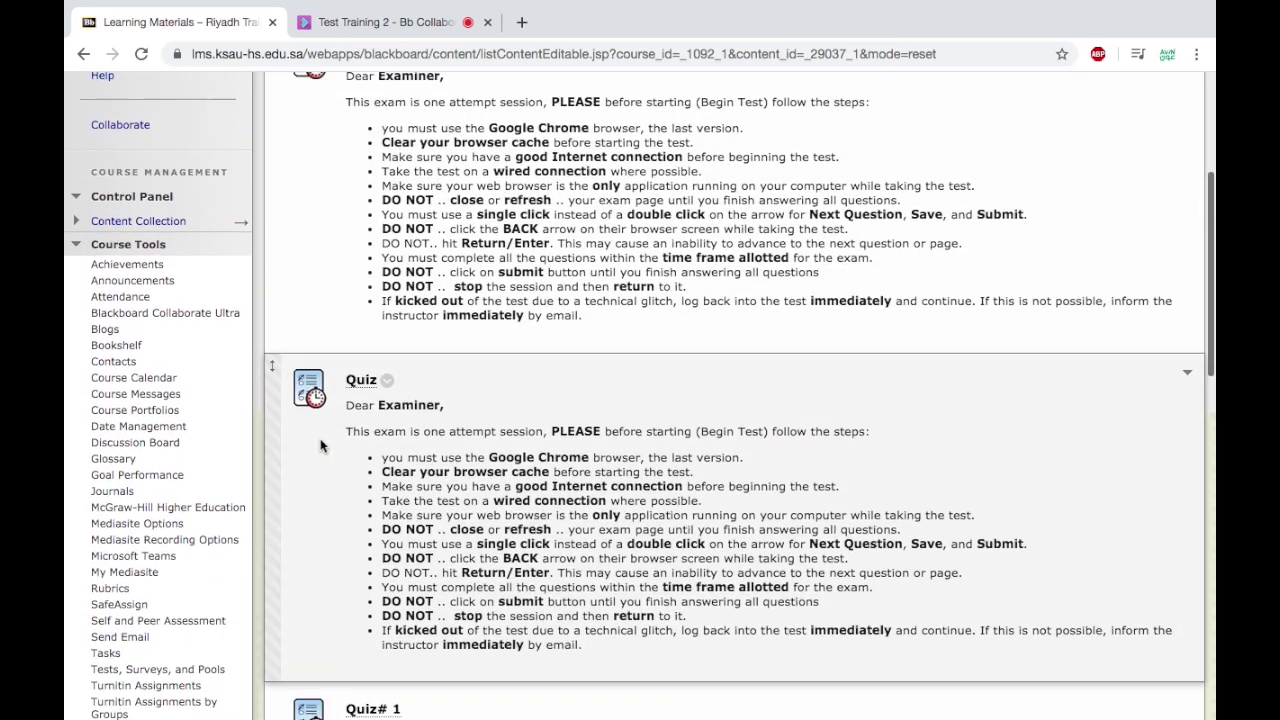
pyautogui.click(77, 245)
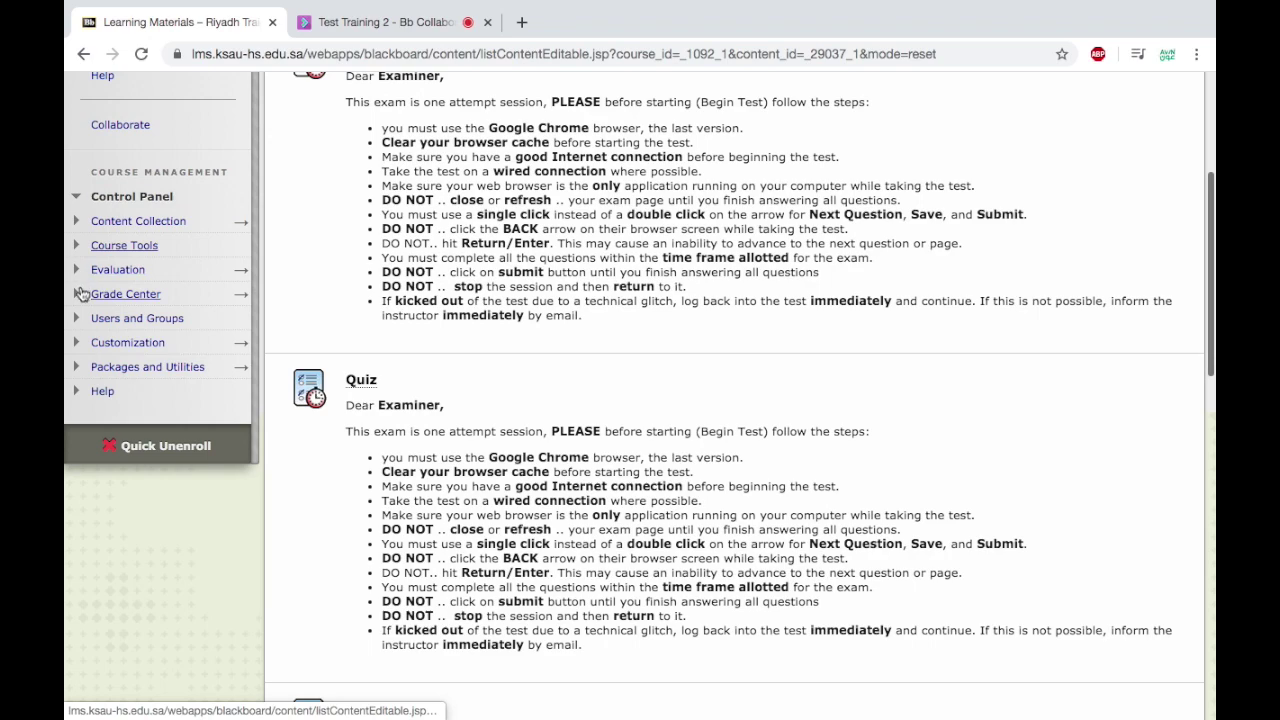
pyautogui.click(80, 292)
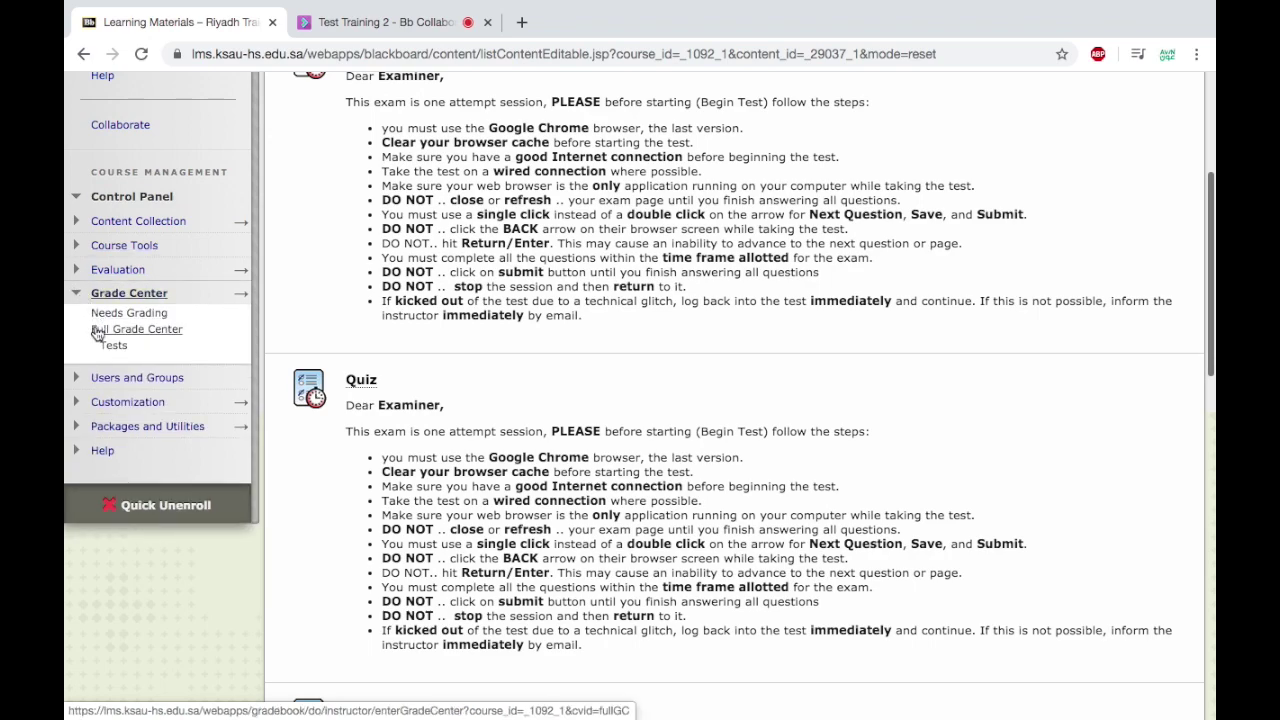
pyautogui.click(97, 333)
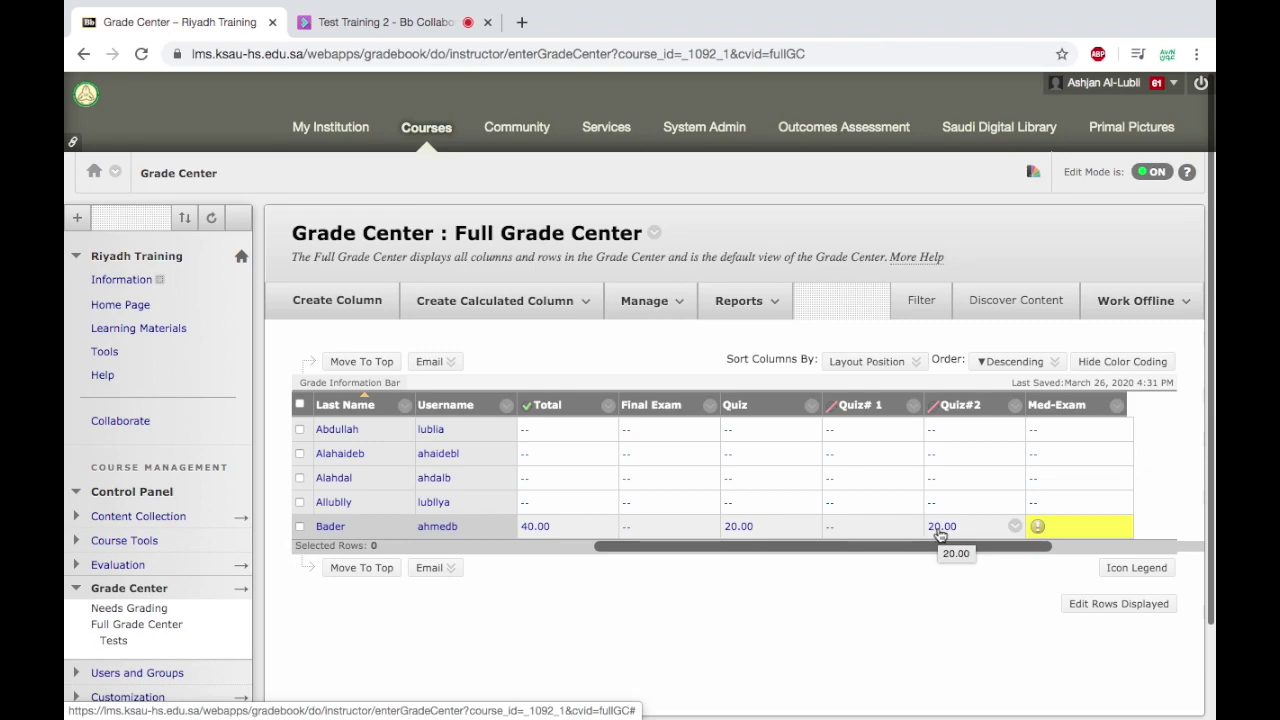
# Open the student's Quiz#2 attempt (3/26/20, 20.00) and confirm both questions score 10/10.
pyautogui.click(1103, 526)
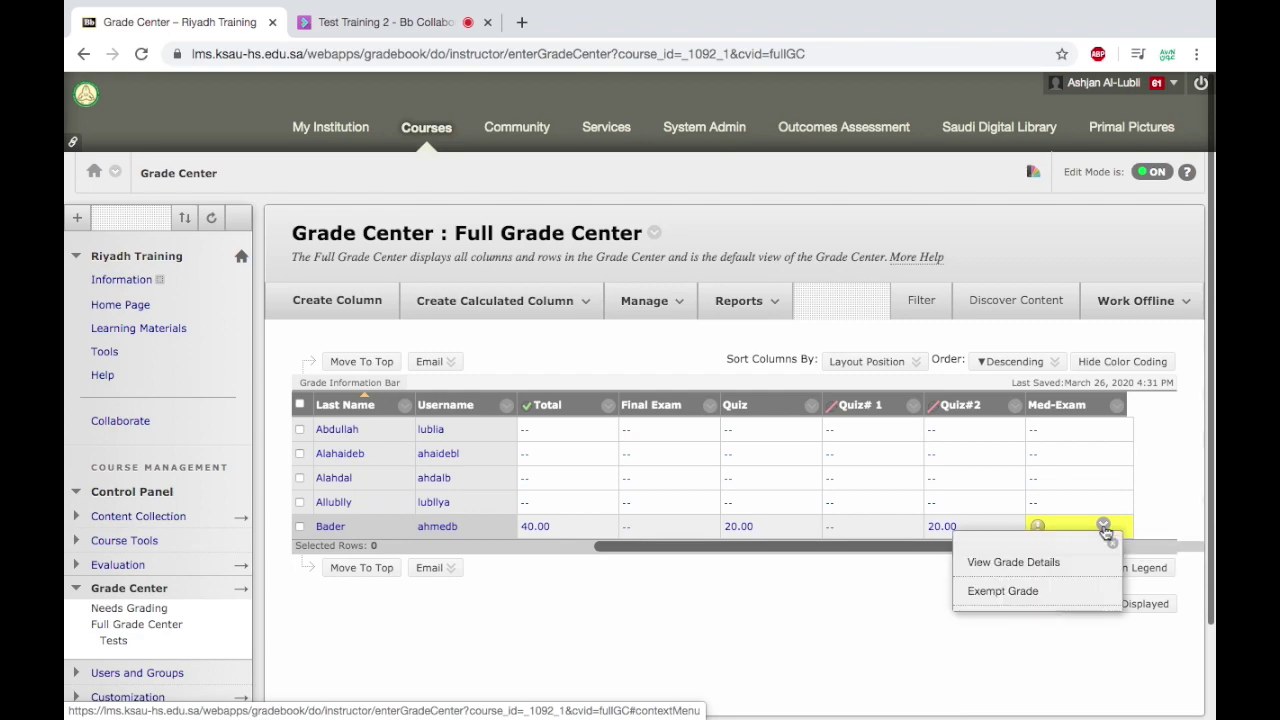
pyautogui.click(1015, 526)
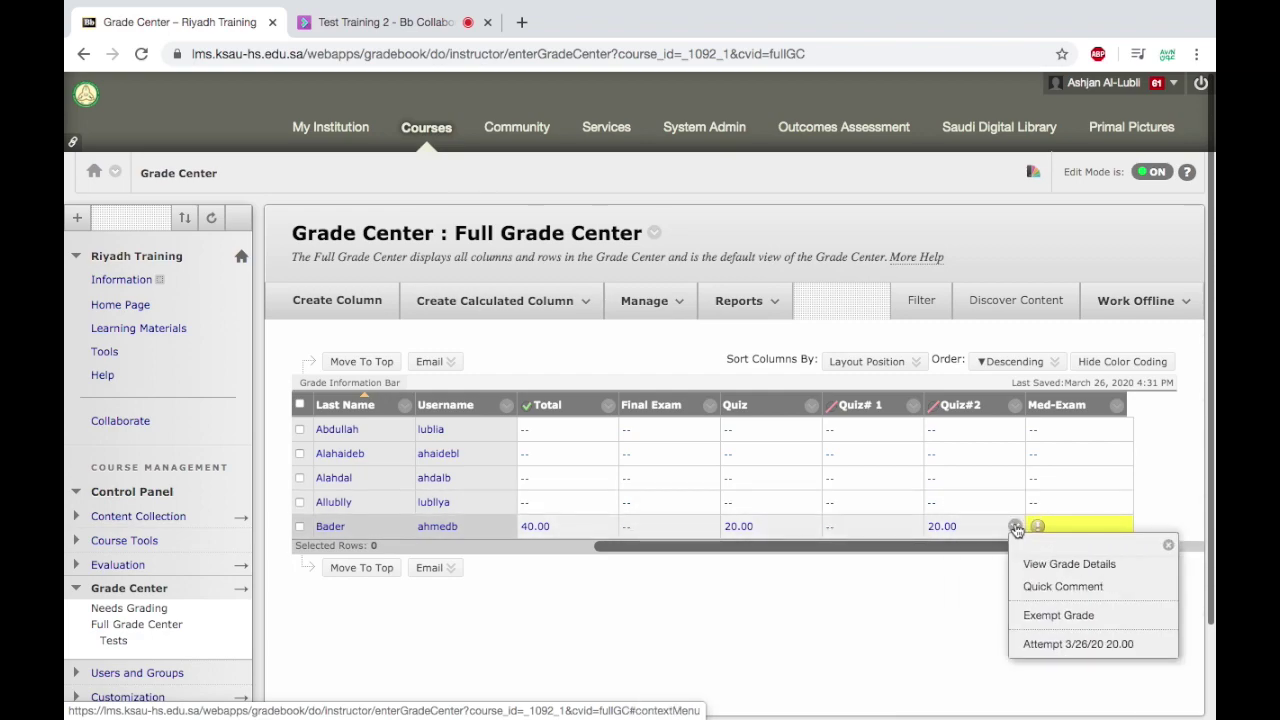
pyautogui.click(1073, 646)
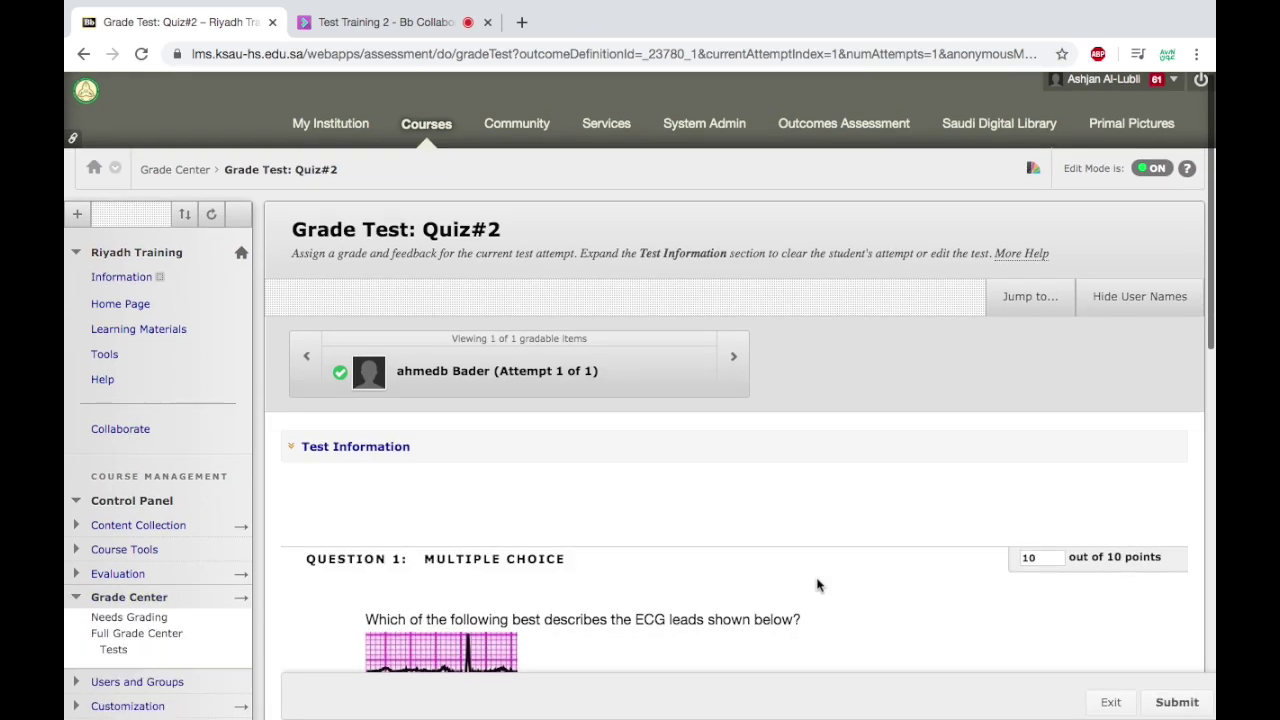
pyautogui.scroll(-2, 817, 585)
pyautogui.scroll(-9, 817, 585)
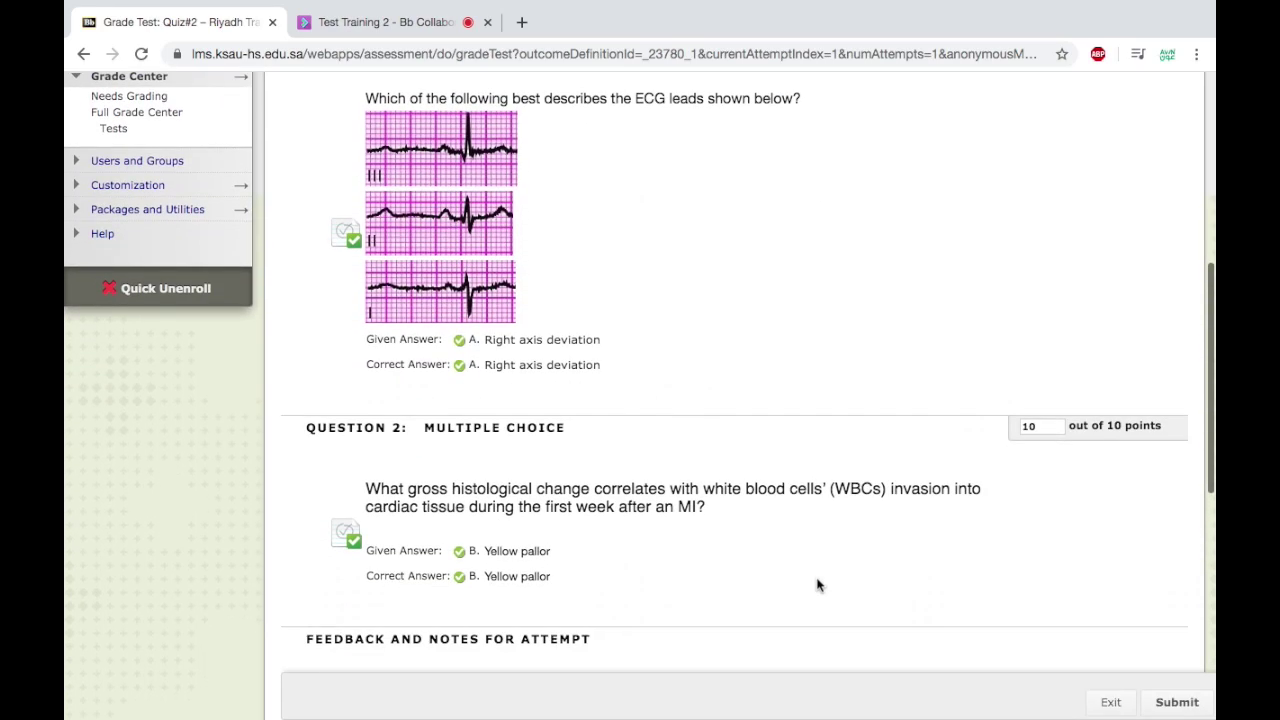
pyautogui.click(1038, 427)
pyautogui.scroll(-1, 977, 566)
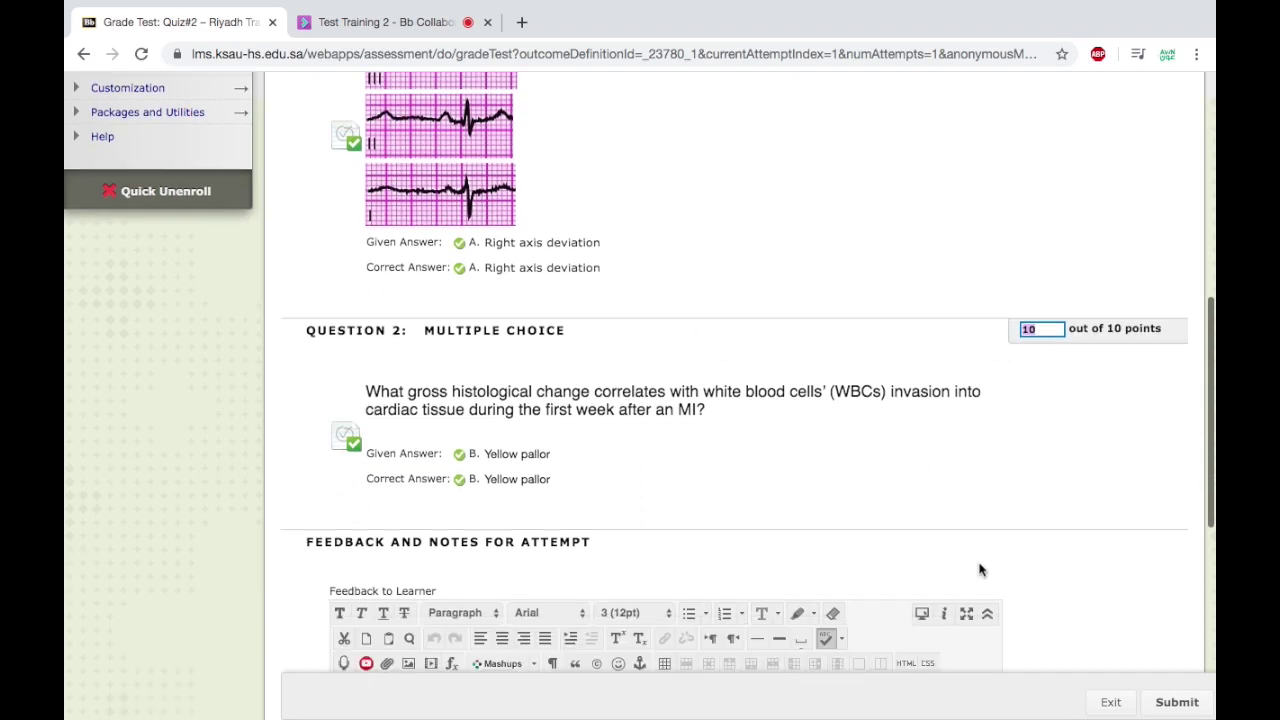
pyautogui.scroll(10, 979, 569)
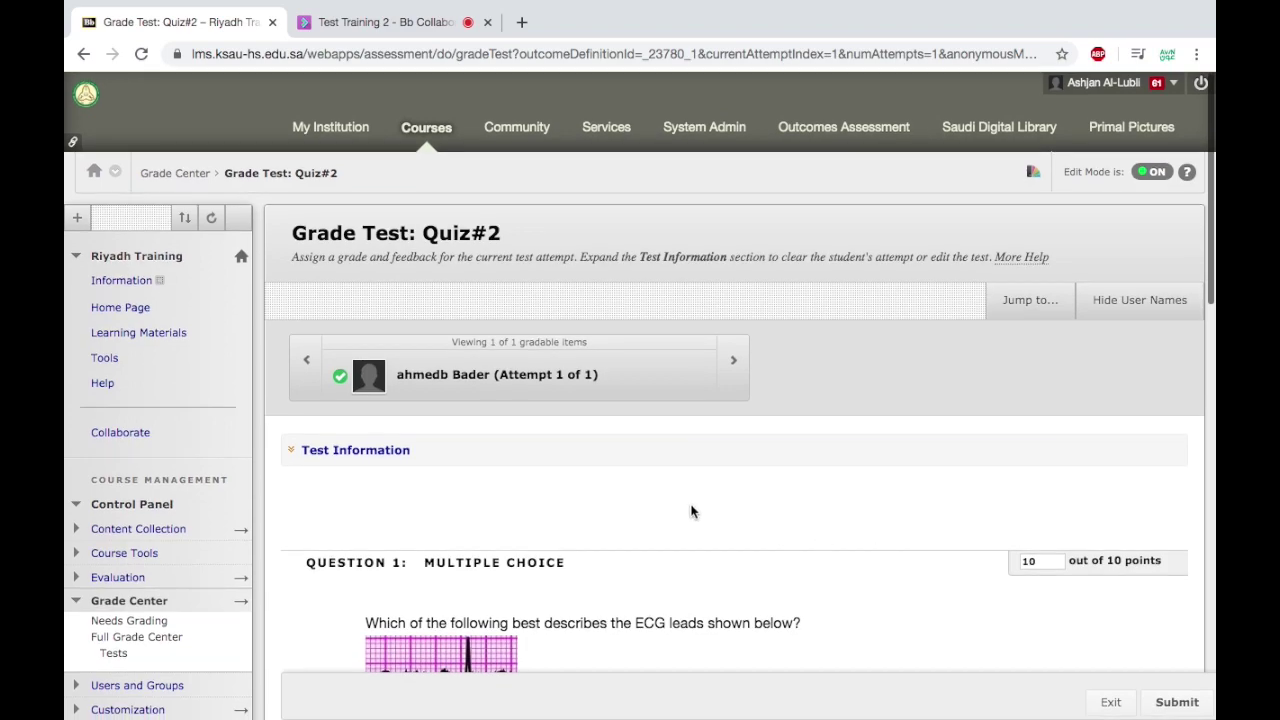
pyautogui.scroll(-1, 691, 511)
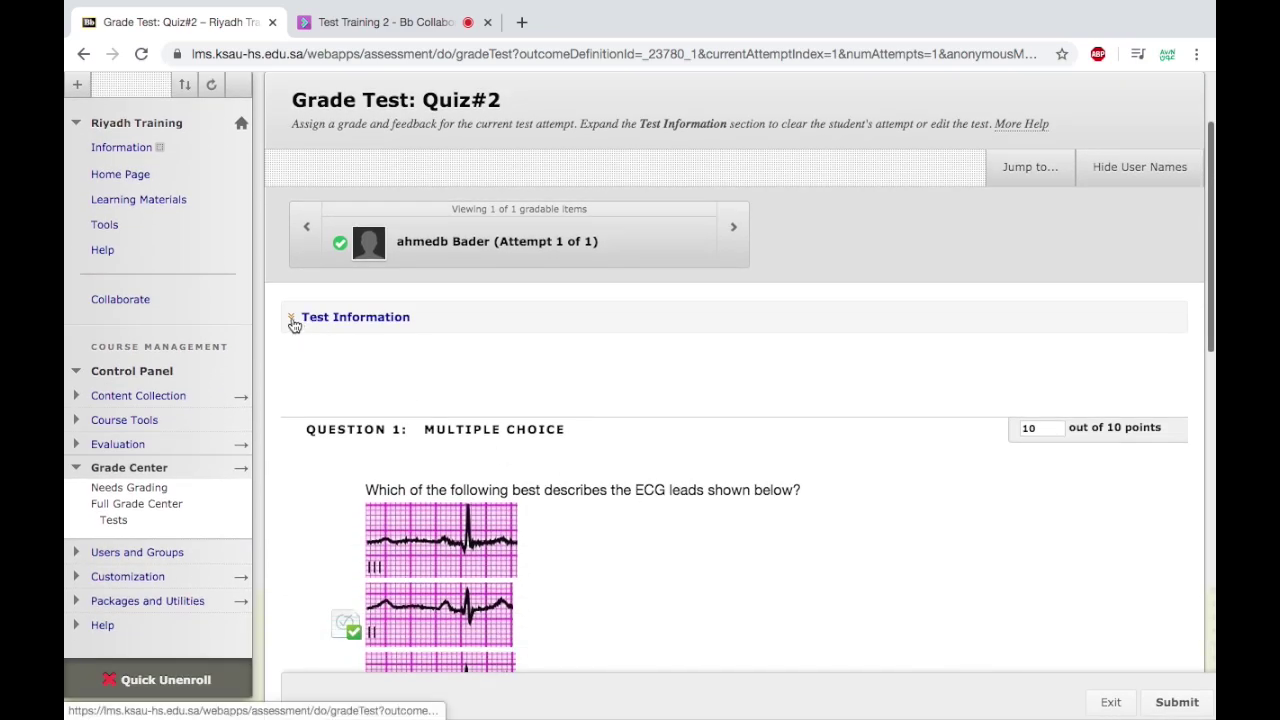
# Expand Test Information and check the Access Log timings: started 4:29 PM, submitted 4:31 PM.
pyautogui.click(294, 320)
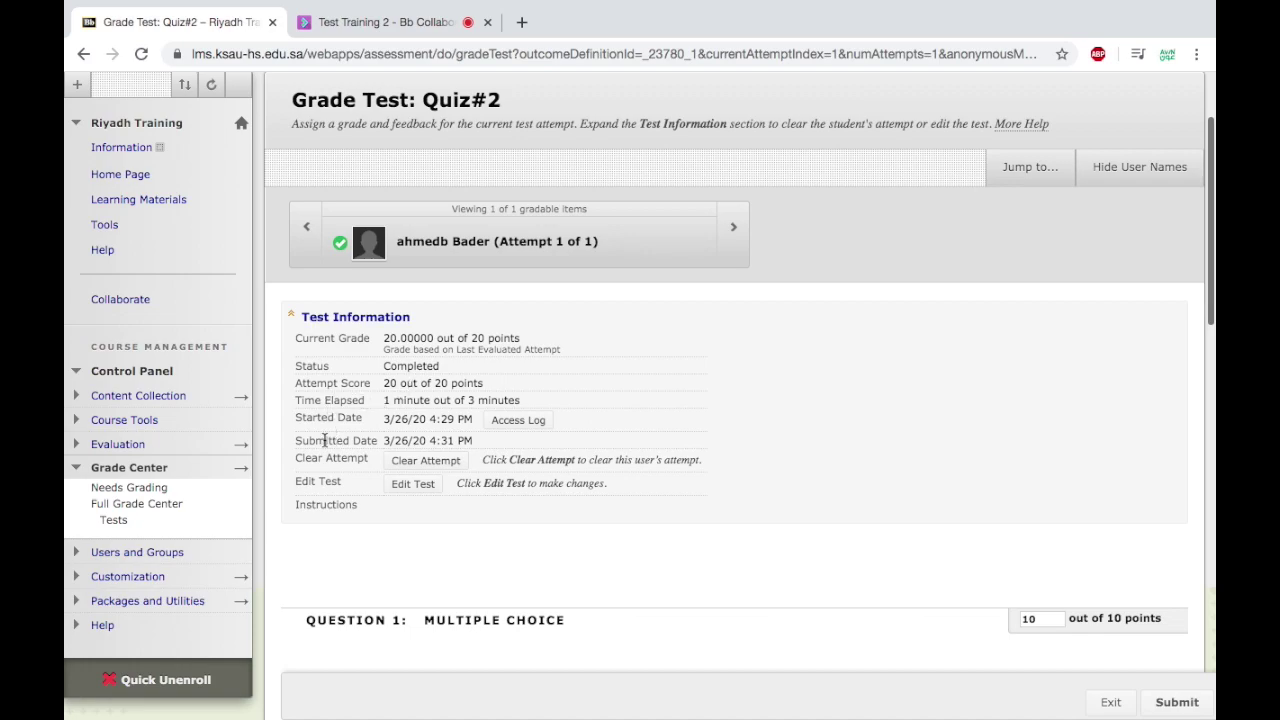
pyautogui.moveTo(473, 419); pyautogui.dragTo(428, 420)
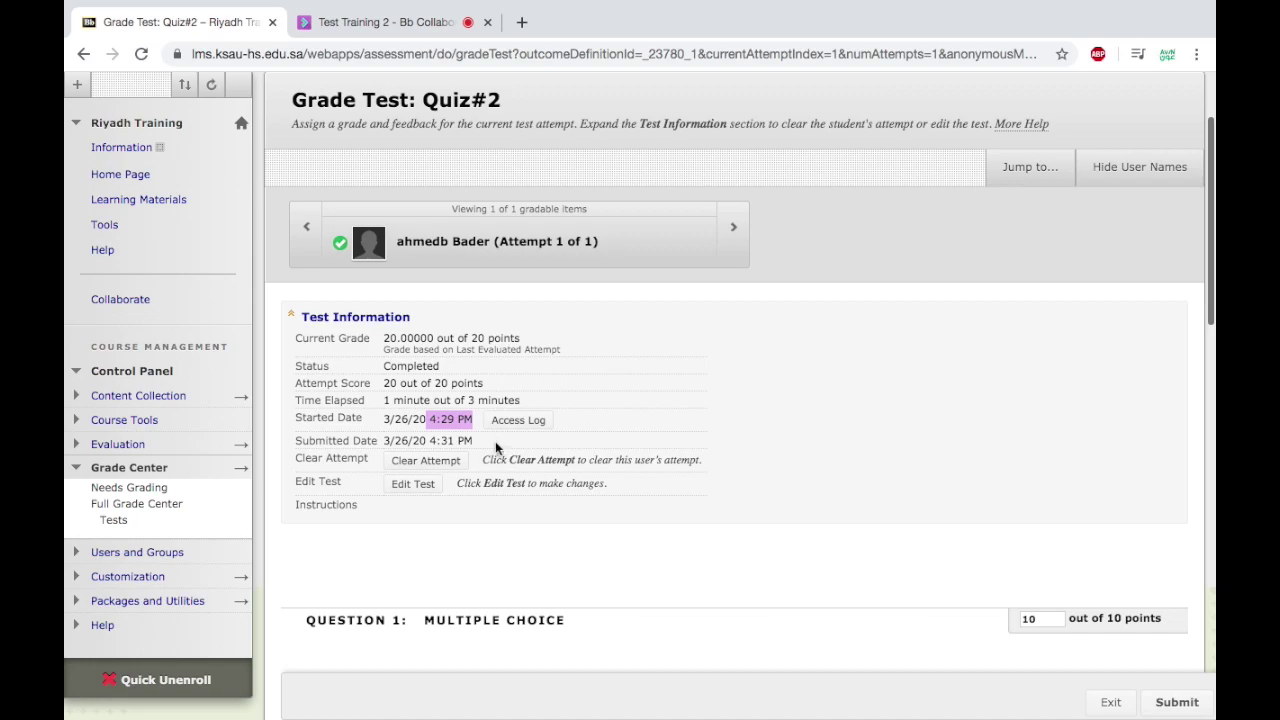
pyautogui.click(519, 439)
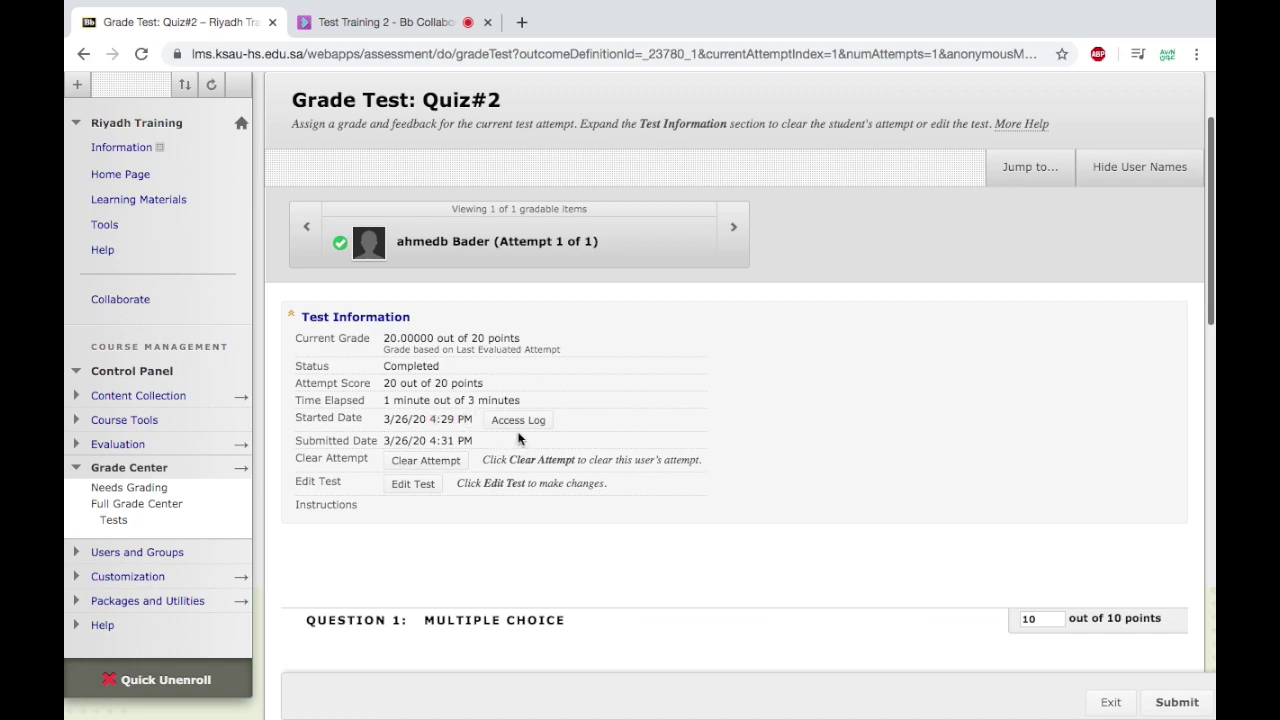
pyautogui.click(516, 421)
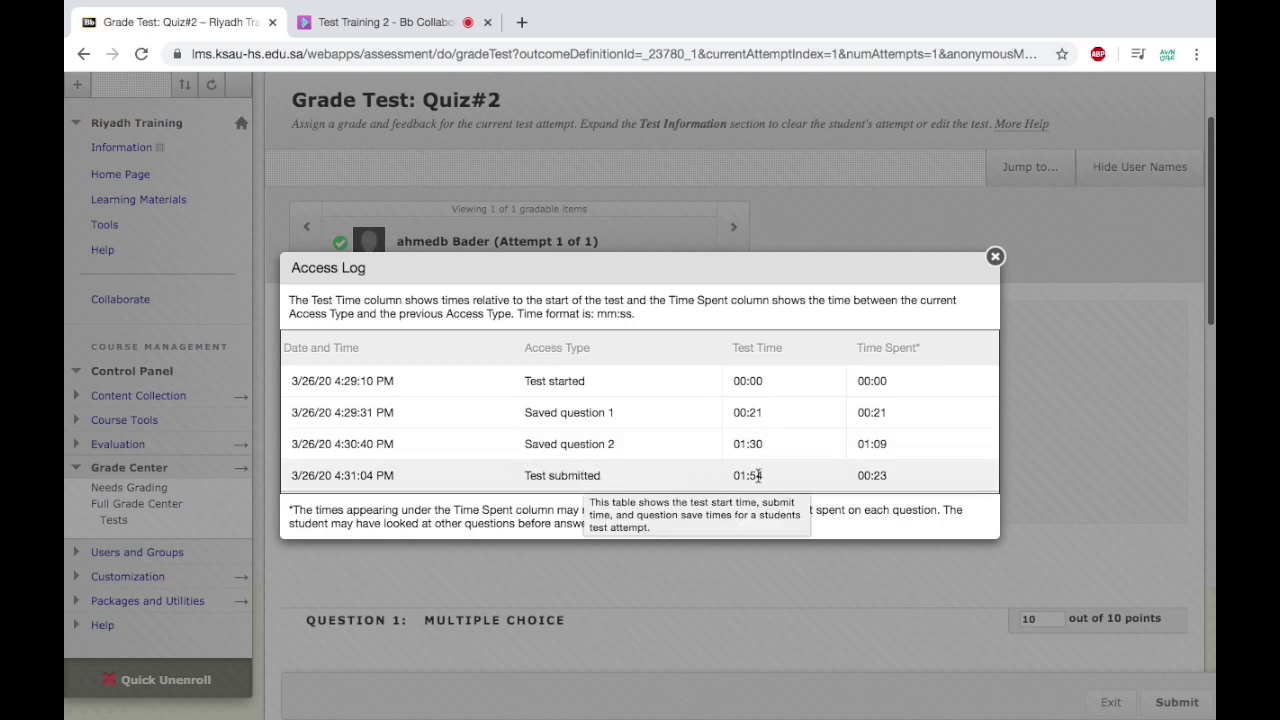
pyautogui.click(996, 257)
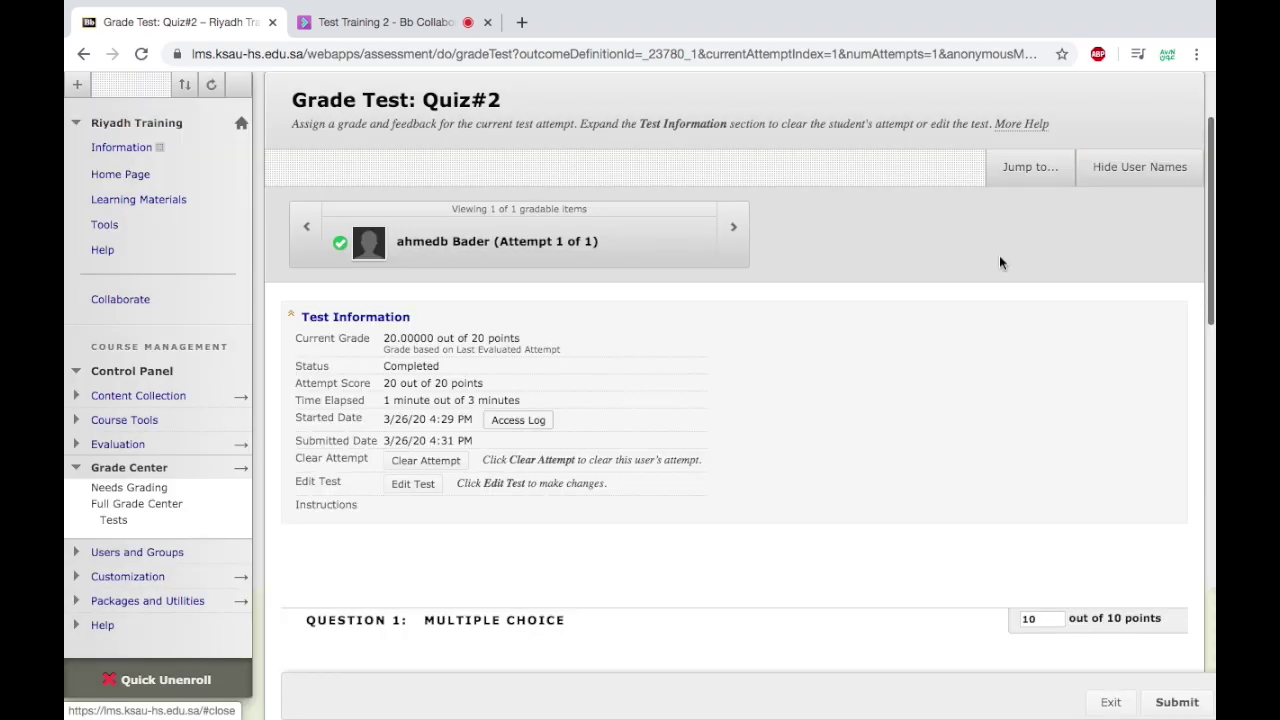
pyautogui.scroll(-1, 743, 423)
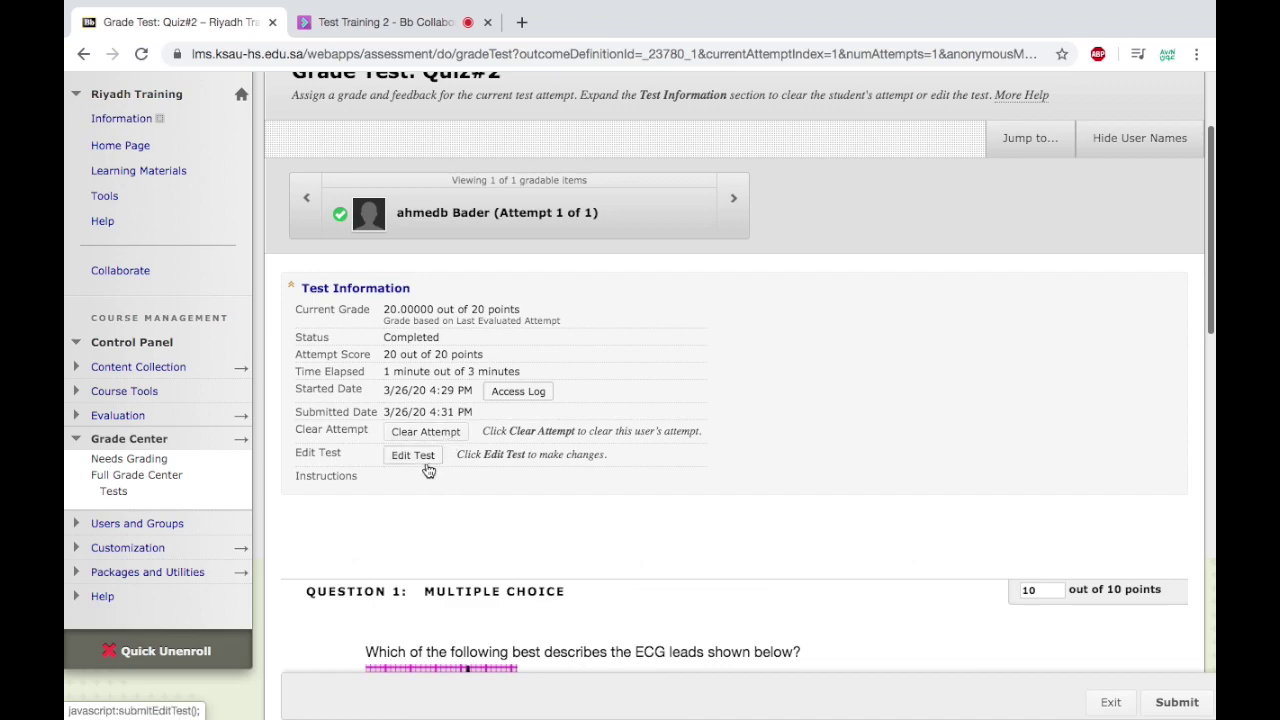
pyautogui.scroll(-2, 640, 586)
pyautogui.scroll(3, 657, 538)
pyautogui.scroll(1, 657, 538)
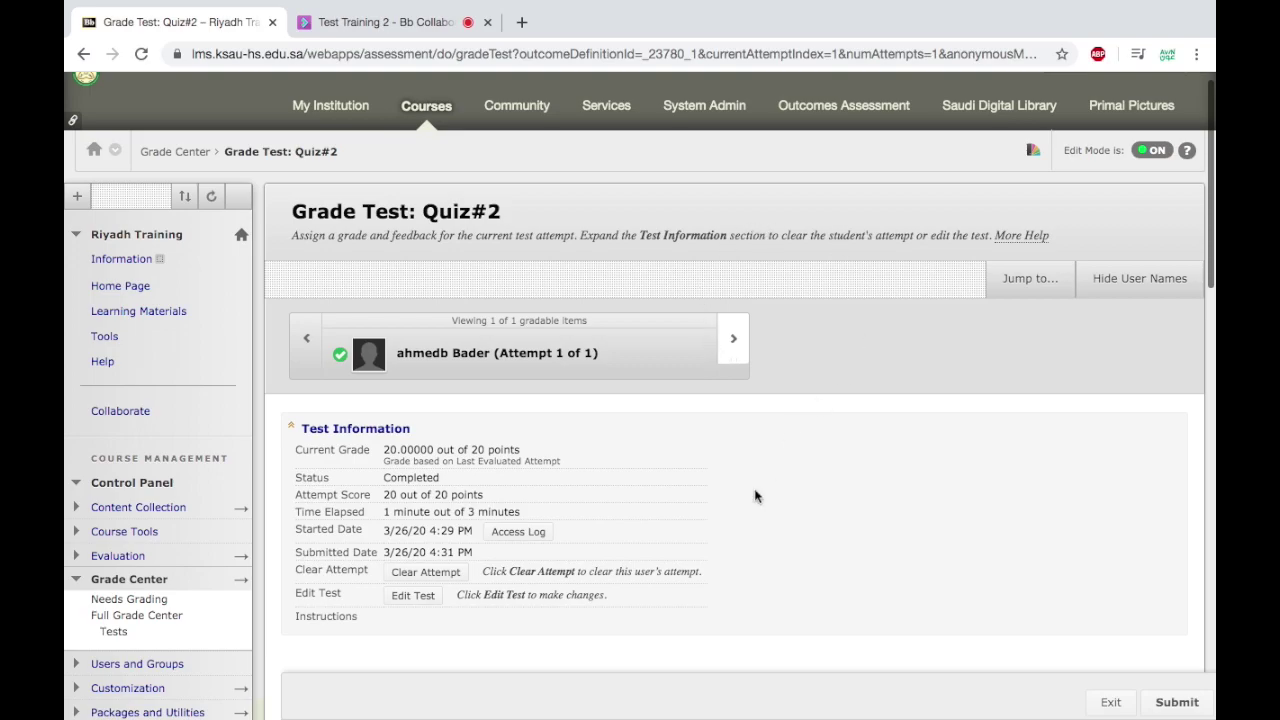
pyautogui.scroll(-10, 755, 495)
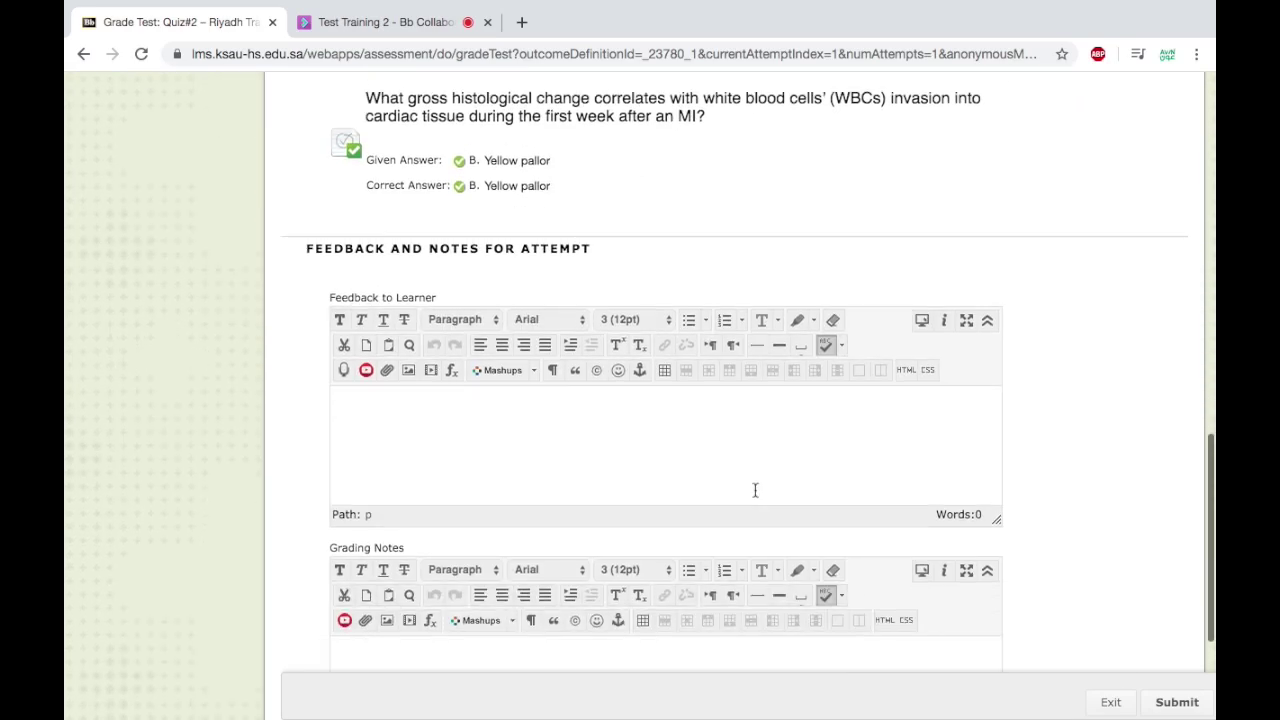
pyautogui.scroll(10, 755, 490)
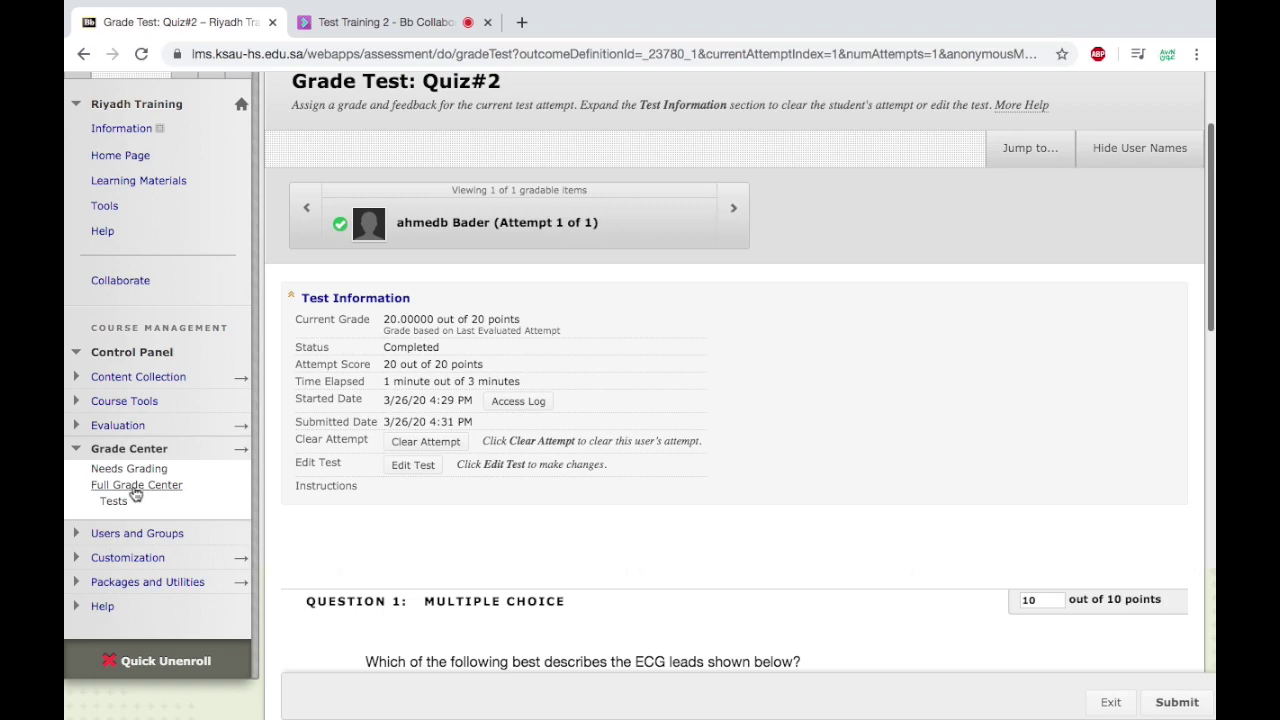
# Back in the Full Grade Center, hide the Quiz# 1 column from students.
pyautogui.click(136, 490)
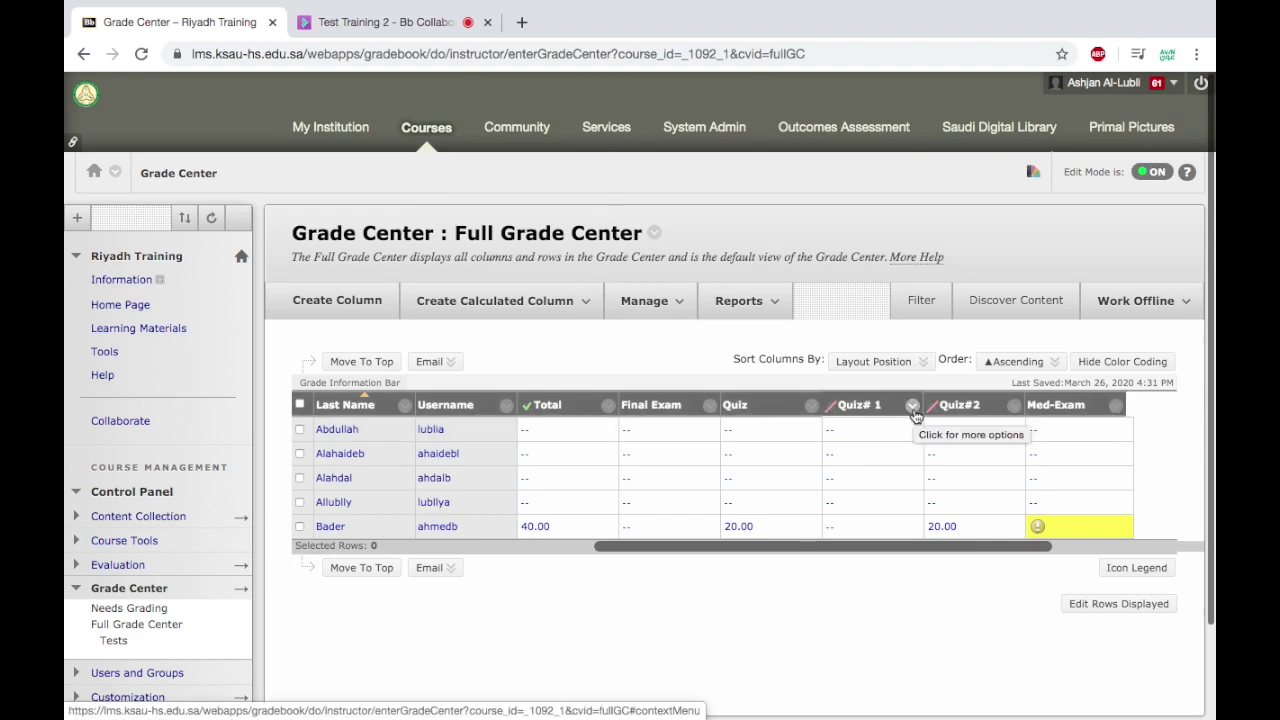
pyautogui.click(913, 408)
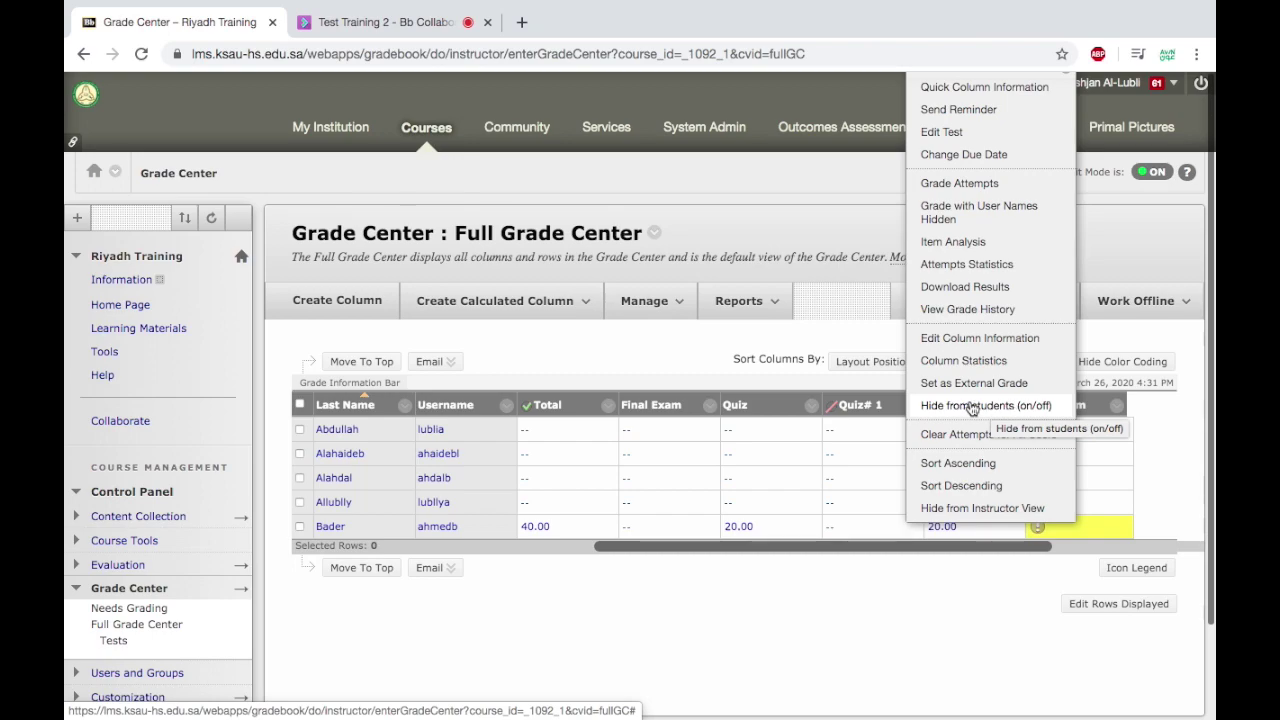
pyautogui.click(1001, 407)
pyautogui.click(912, 410)
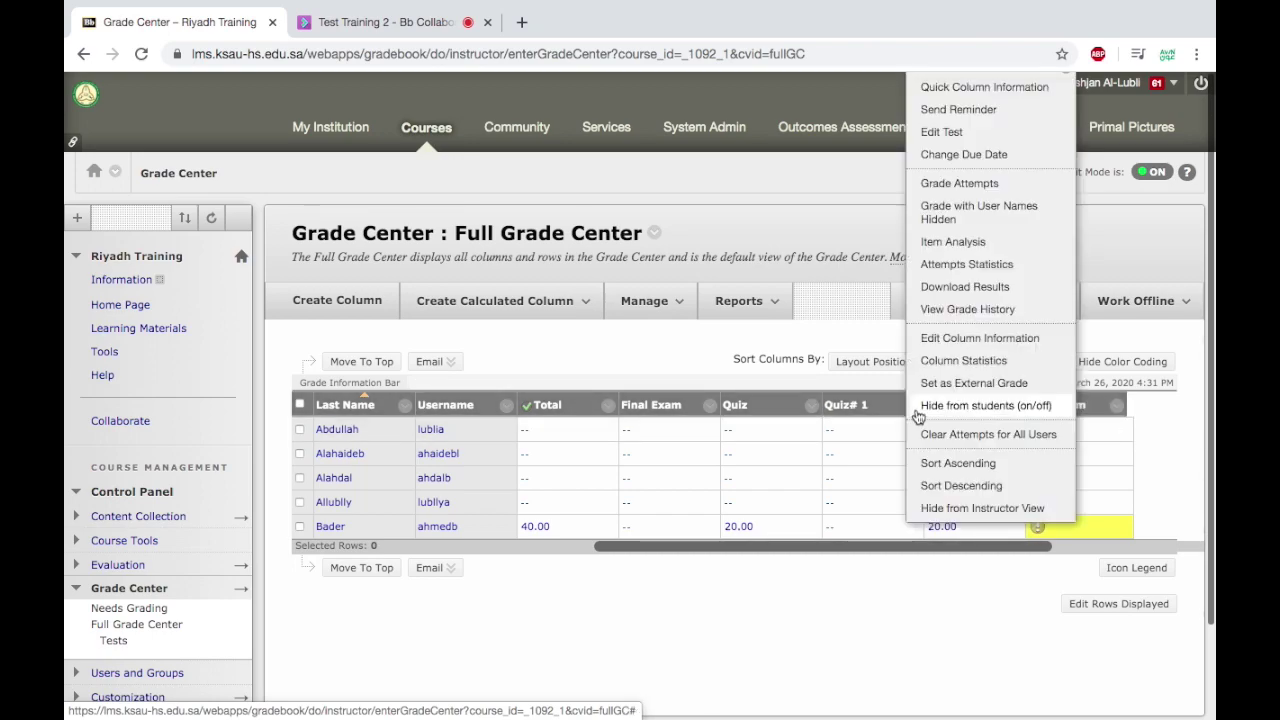
pyautogui.click(948, 417)
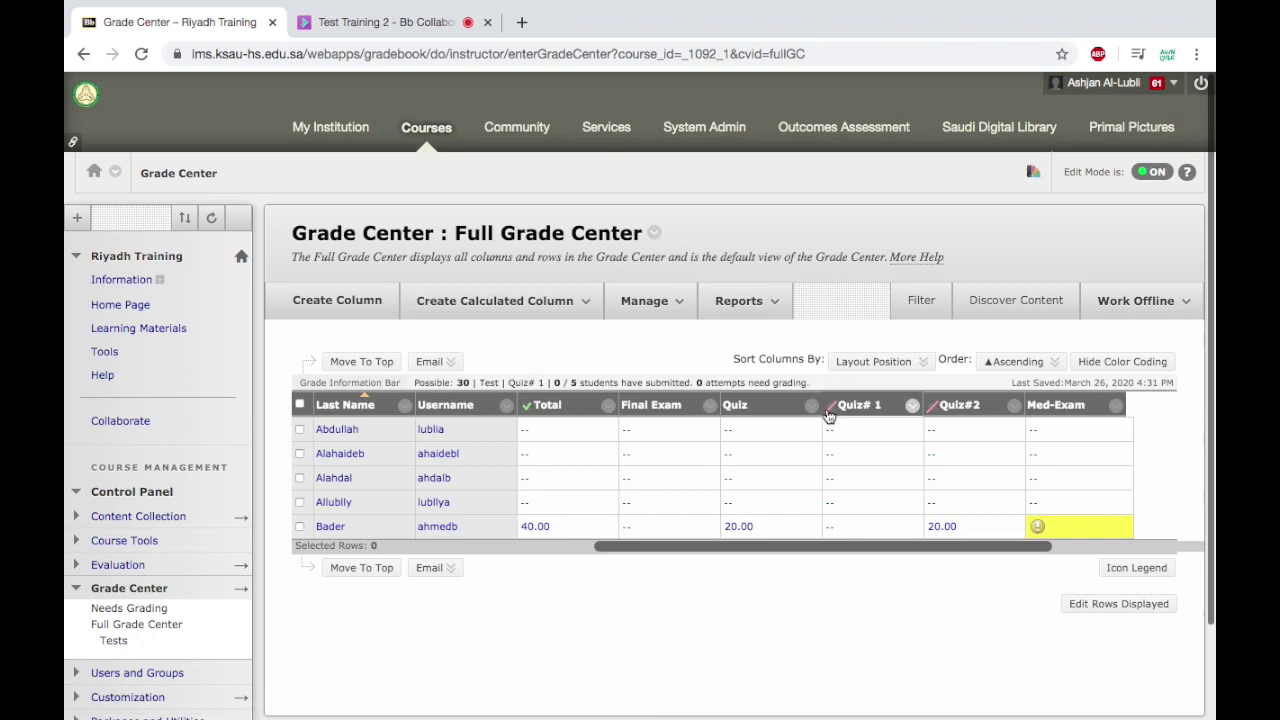
pyautogui.moveTo(829, 416)
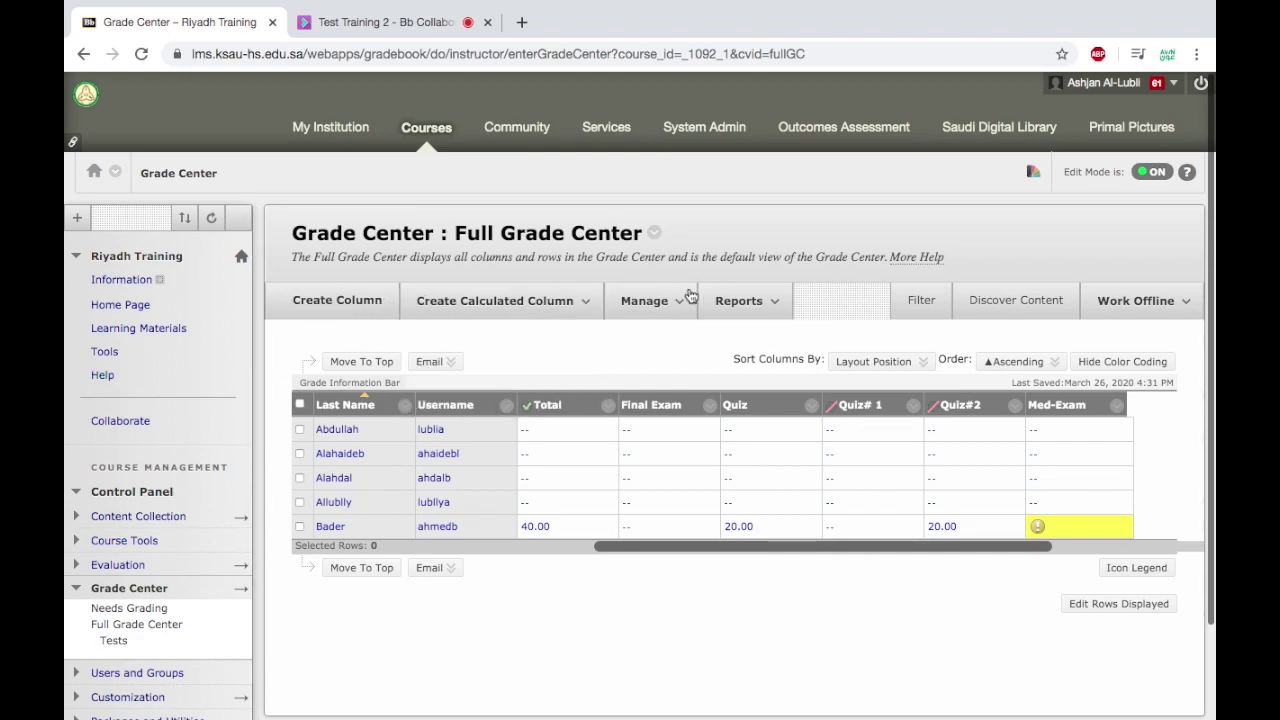
pyautogui.click(742, 300)
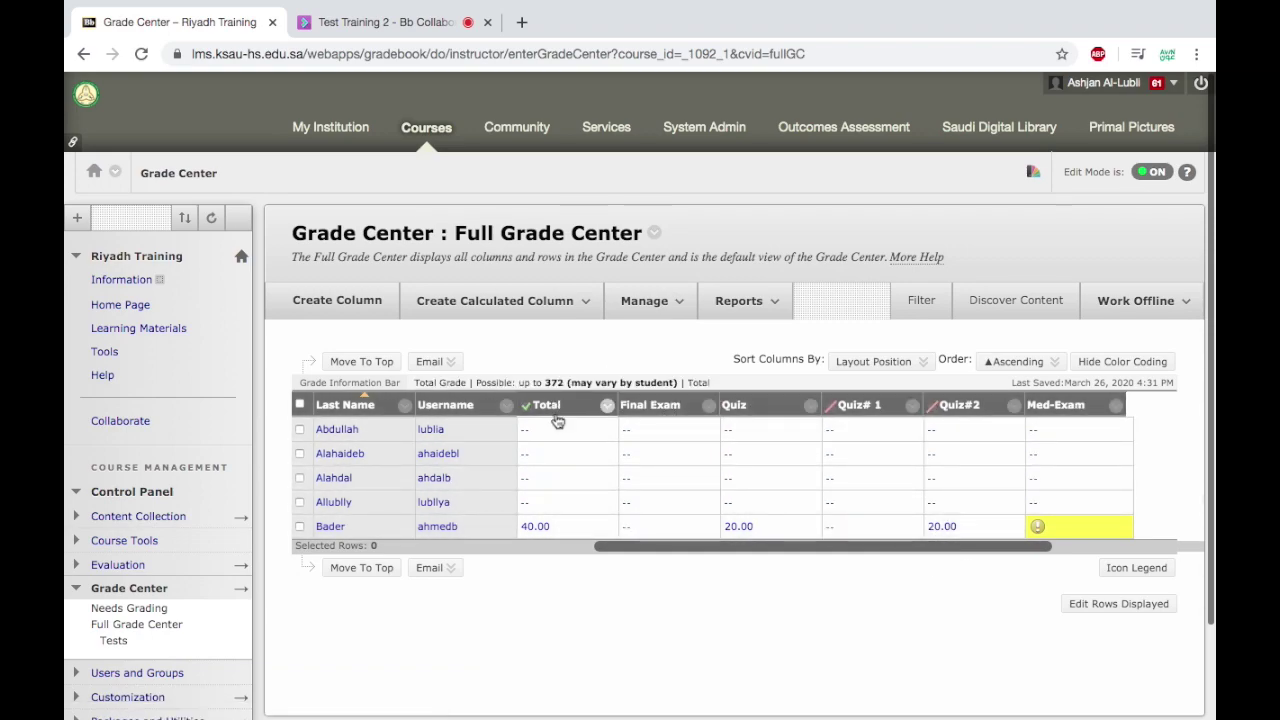
# Browse the Manage, Create Calculated Column, Reports and Work Offline menus, then scroll to the test name column.
pyautogui.click(658, 304)
pyautogui.click(586, 304)
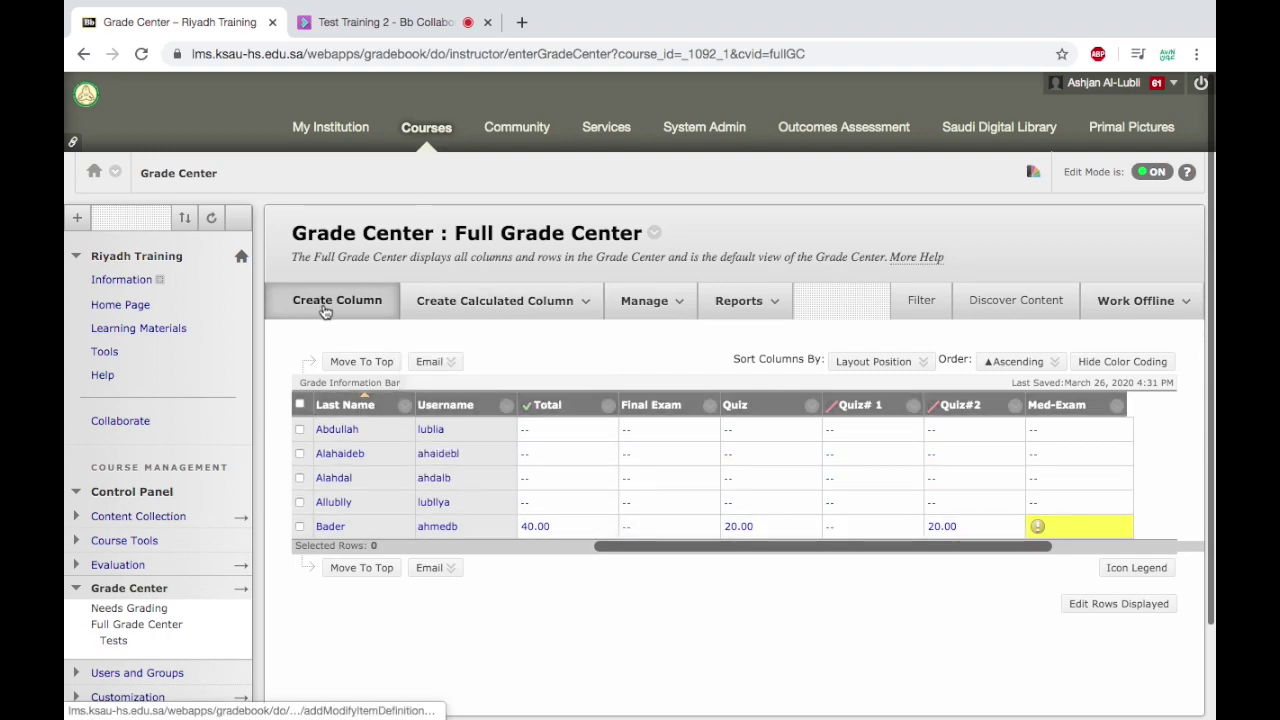
pyautogui.click(748, 303)
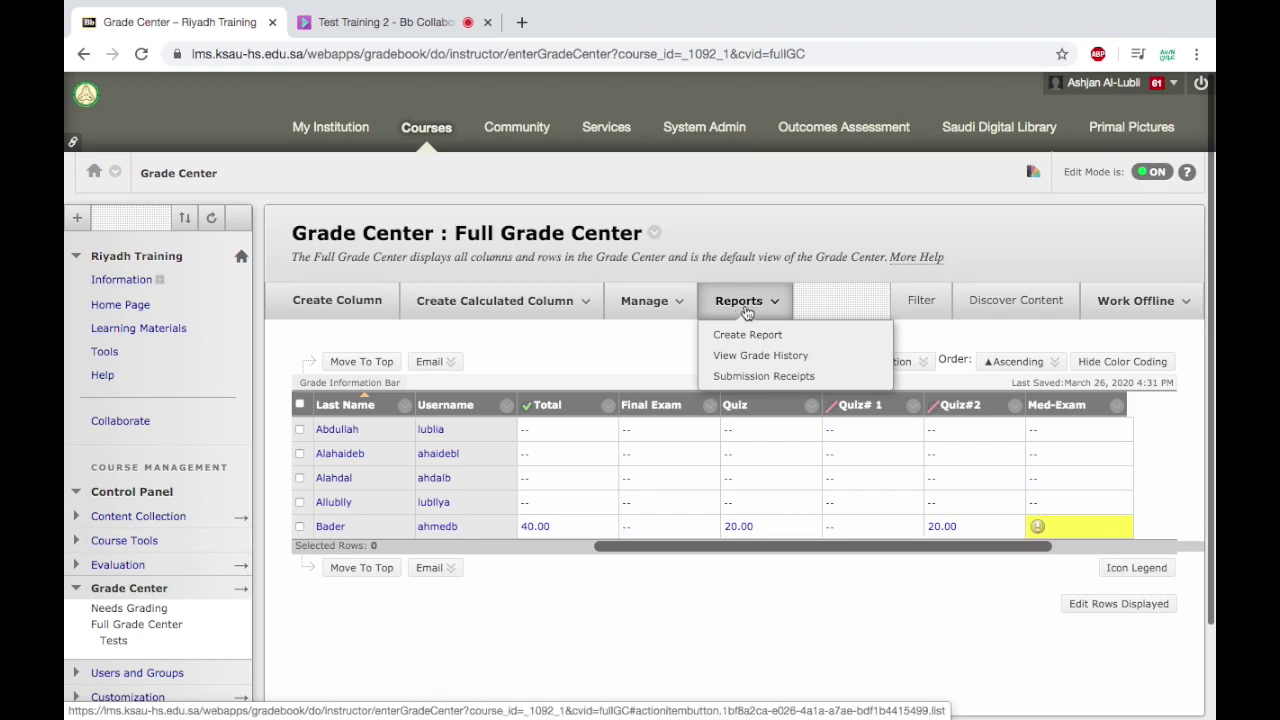
pyautogui.click(1180, 316)
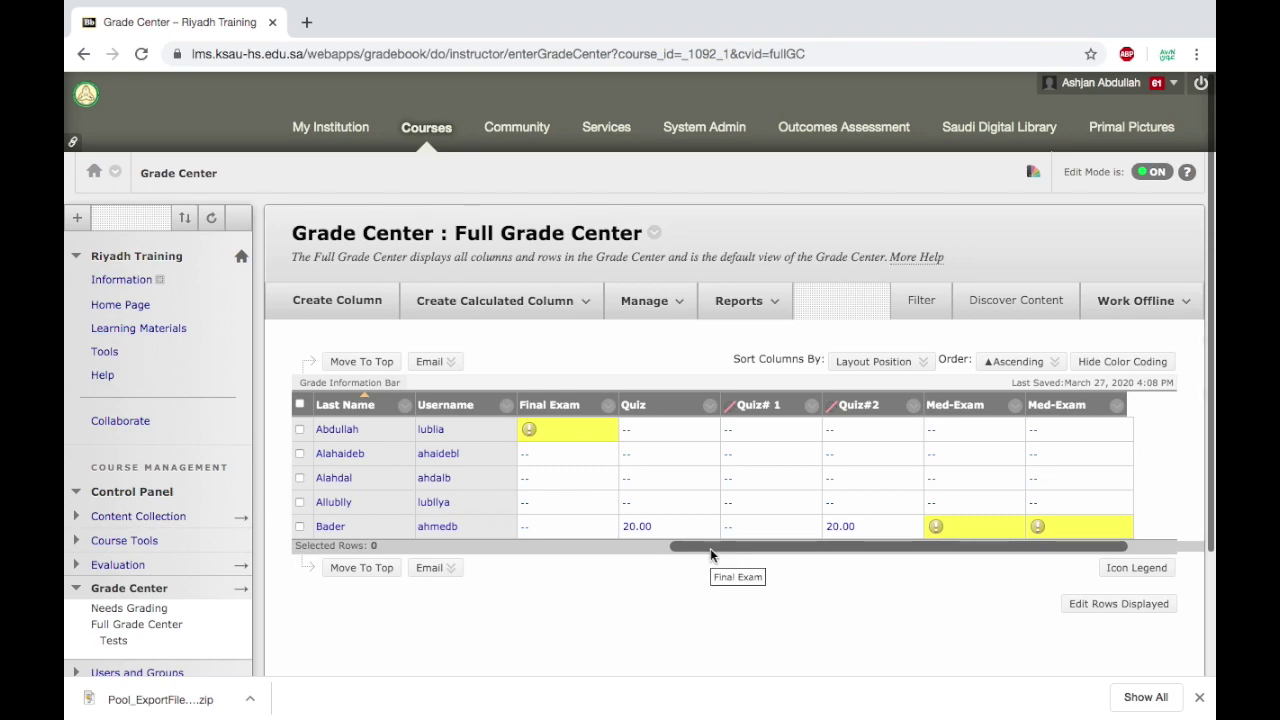
pyautogui.moveTo(710, 548); pyautogui.dragTo(870, 567)
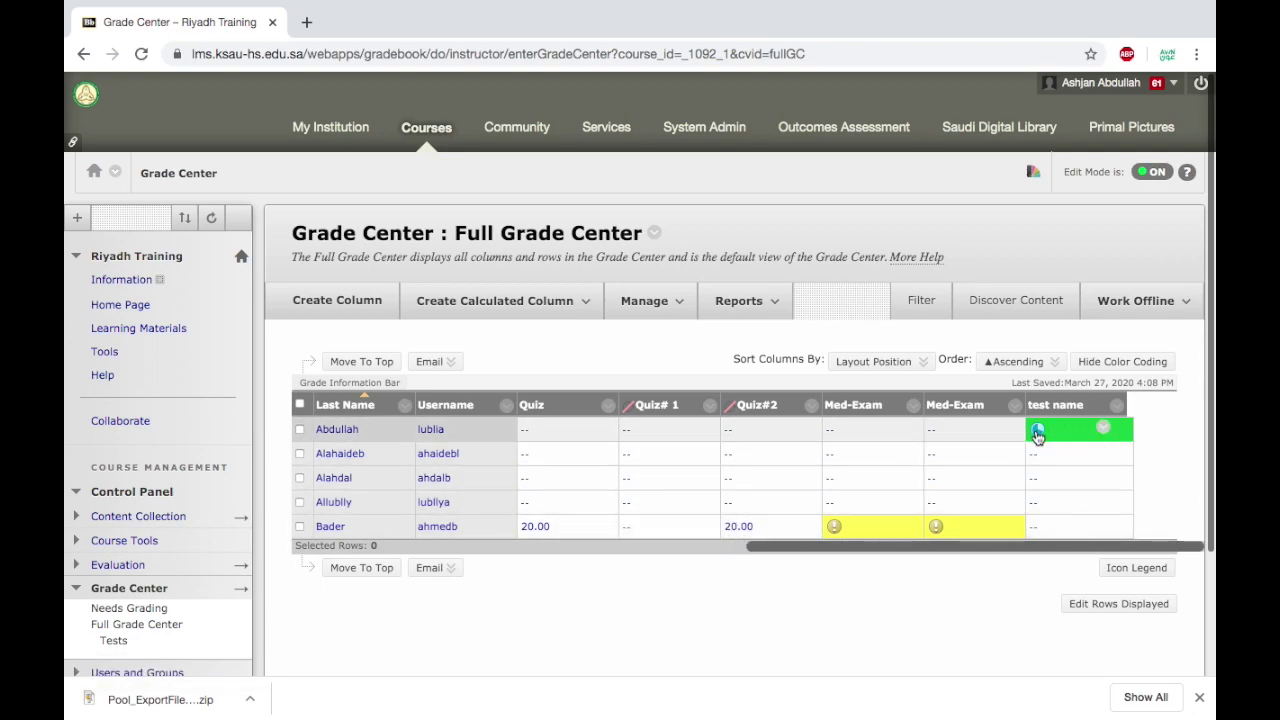
# Open the student's in-progress test name attempt and clear it, confirming with OK.
pyautogui.moveTo(1039, 440)
pyautogui.click(1107, 434)
pyautogui.click(1036, 528)
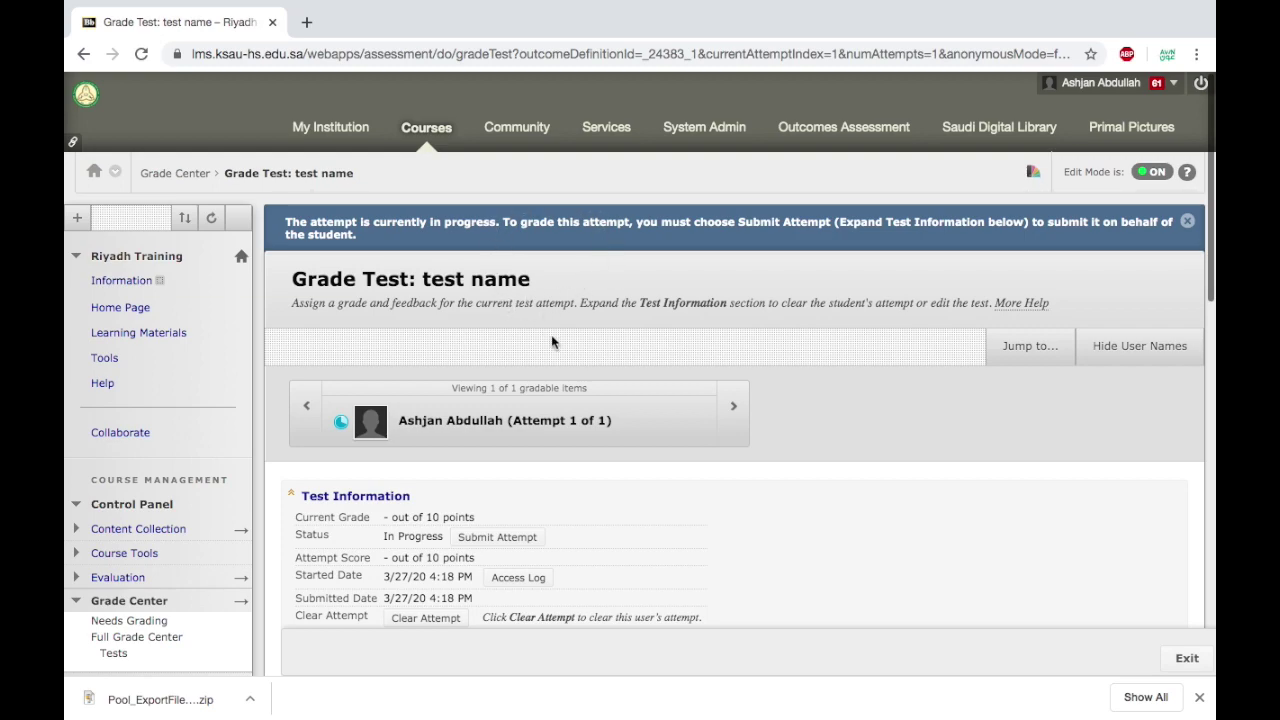
pyautogui.scroll(-1, 519, 477)
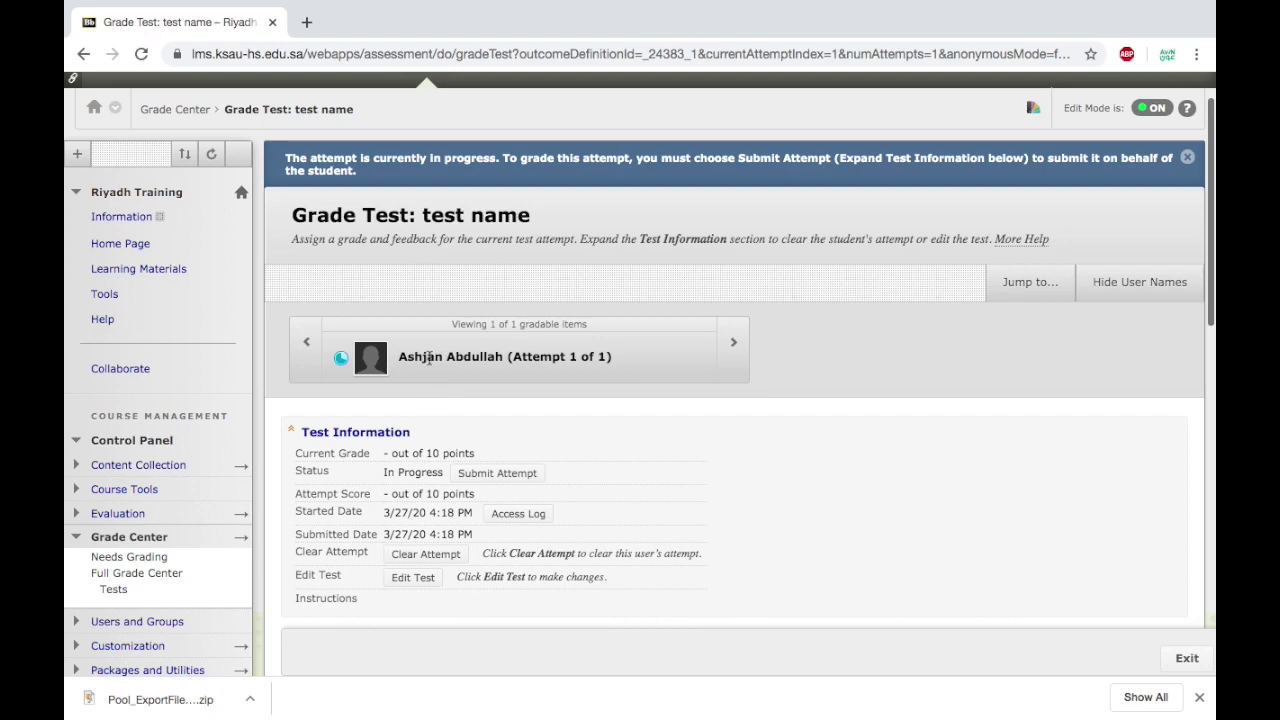
pyautogui.scroll(-2, 457, 387)
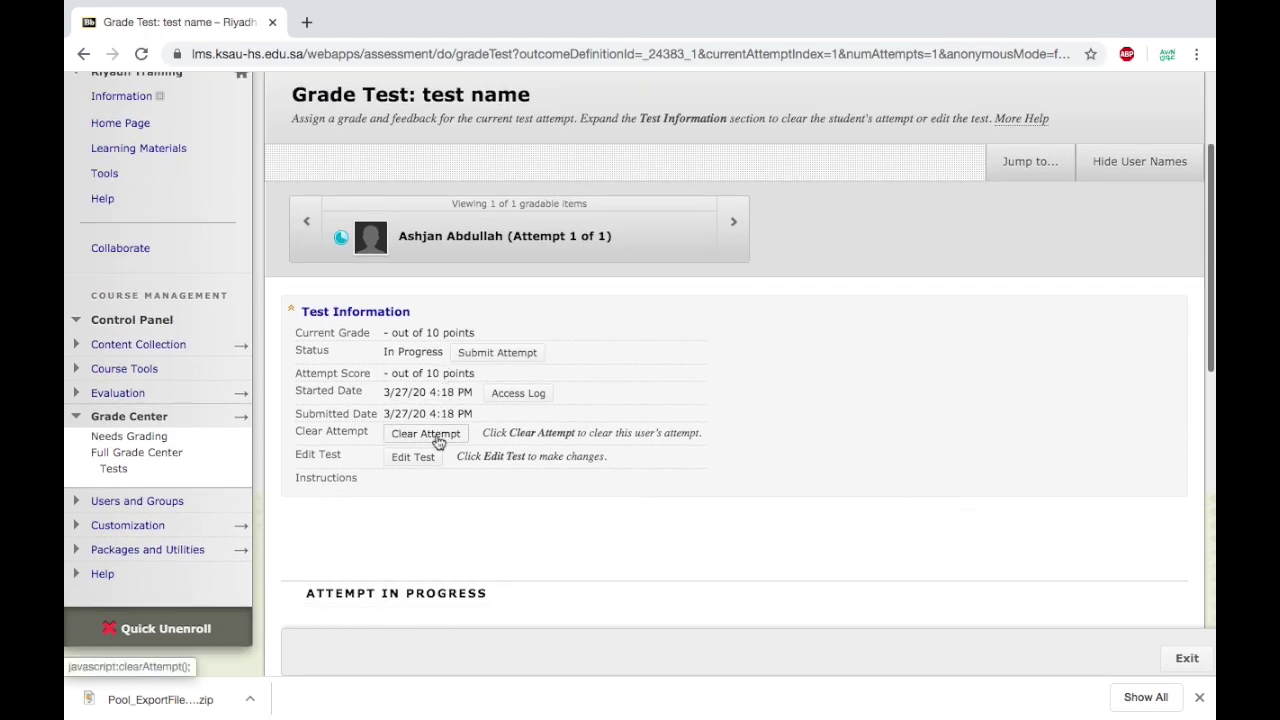
pyautogui.click(438, 442)
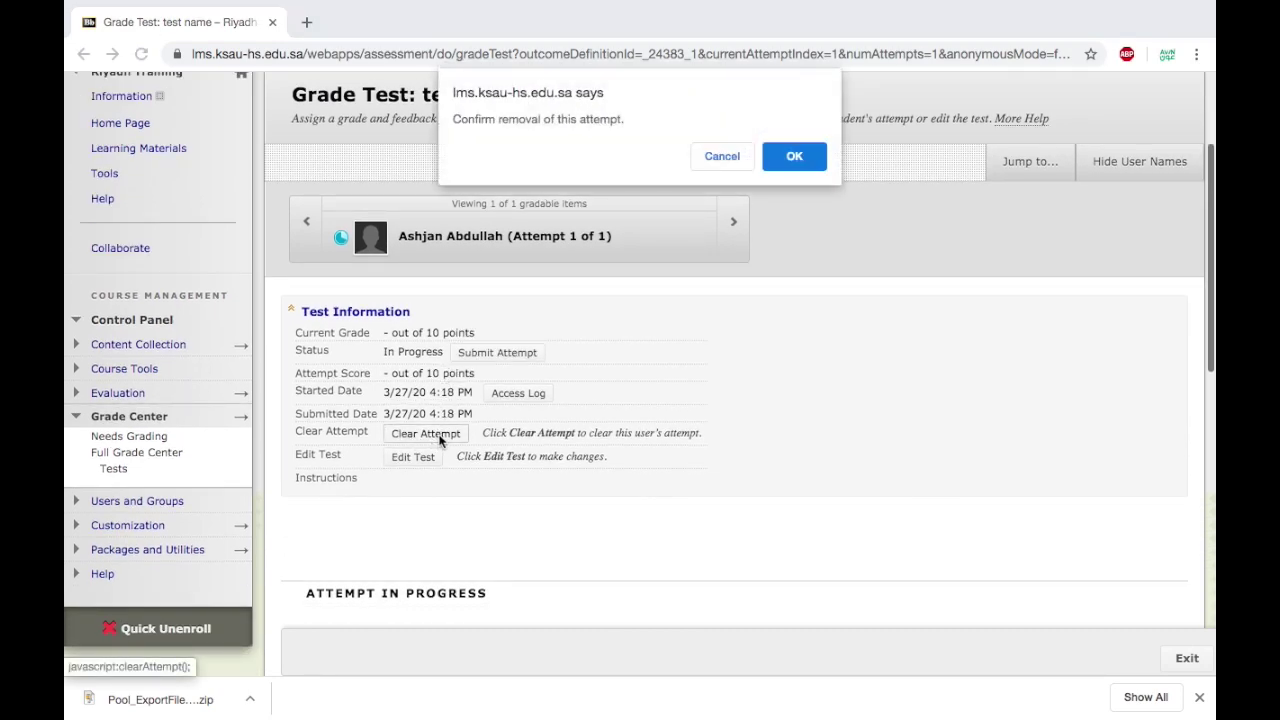
pyautogui.click(779, 159)
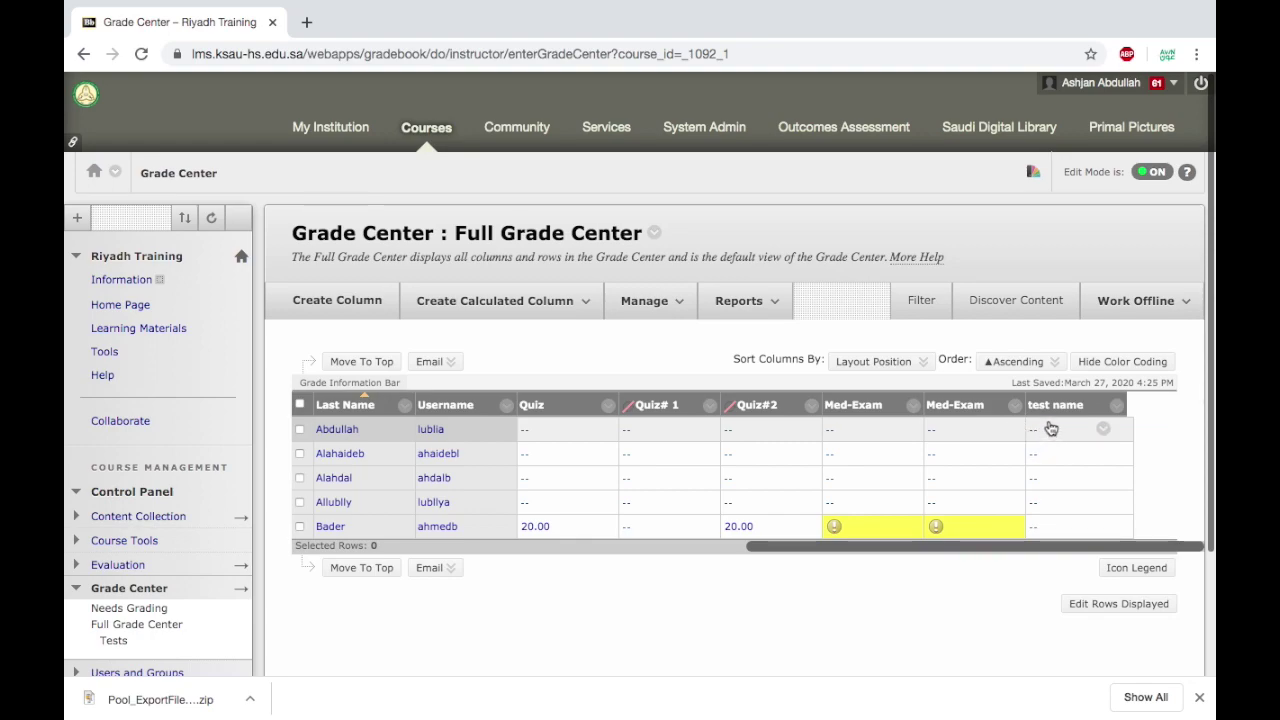
# Open Rubrics under Course Tools, showing the existing rubric and rubric 1.
pyautogui.moveTo(878, 547); pyautogui.dragTo(853, 547)
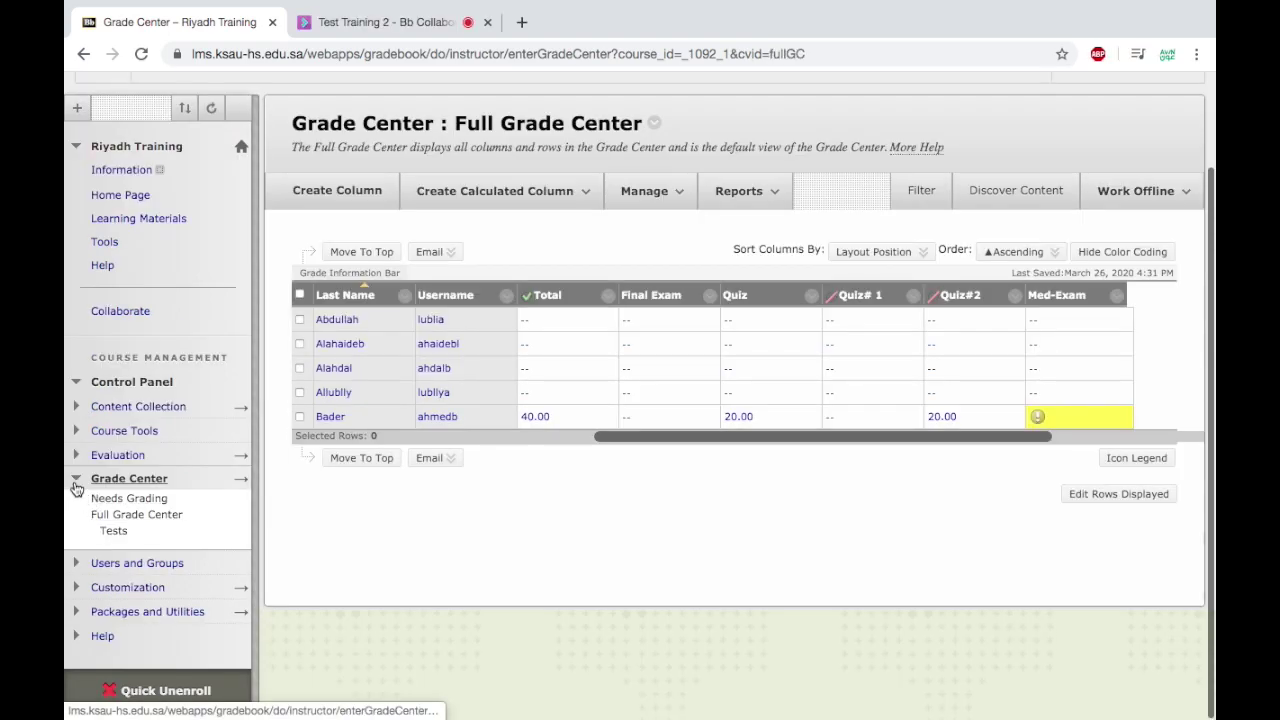
pyautogui.scroll(1, 77, 488)
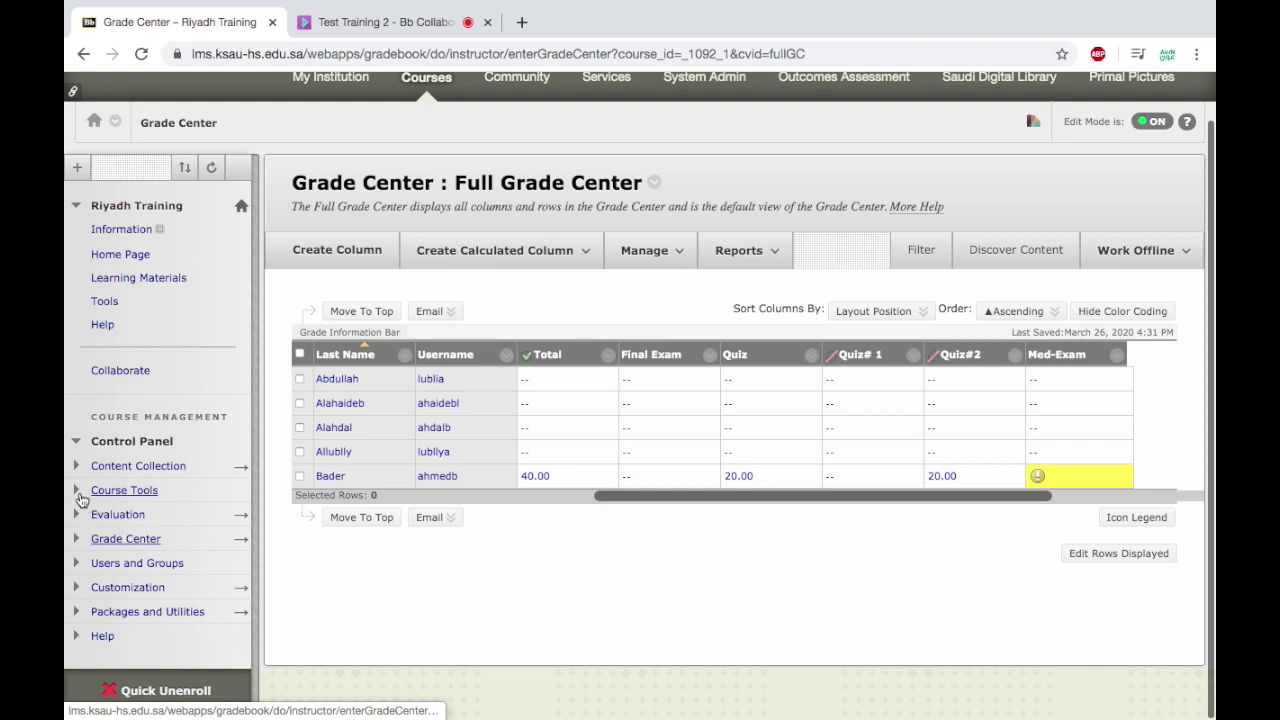
pyautogui.click(79, 491)
pyautogui.scroll(-4, 180, 530)
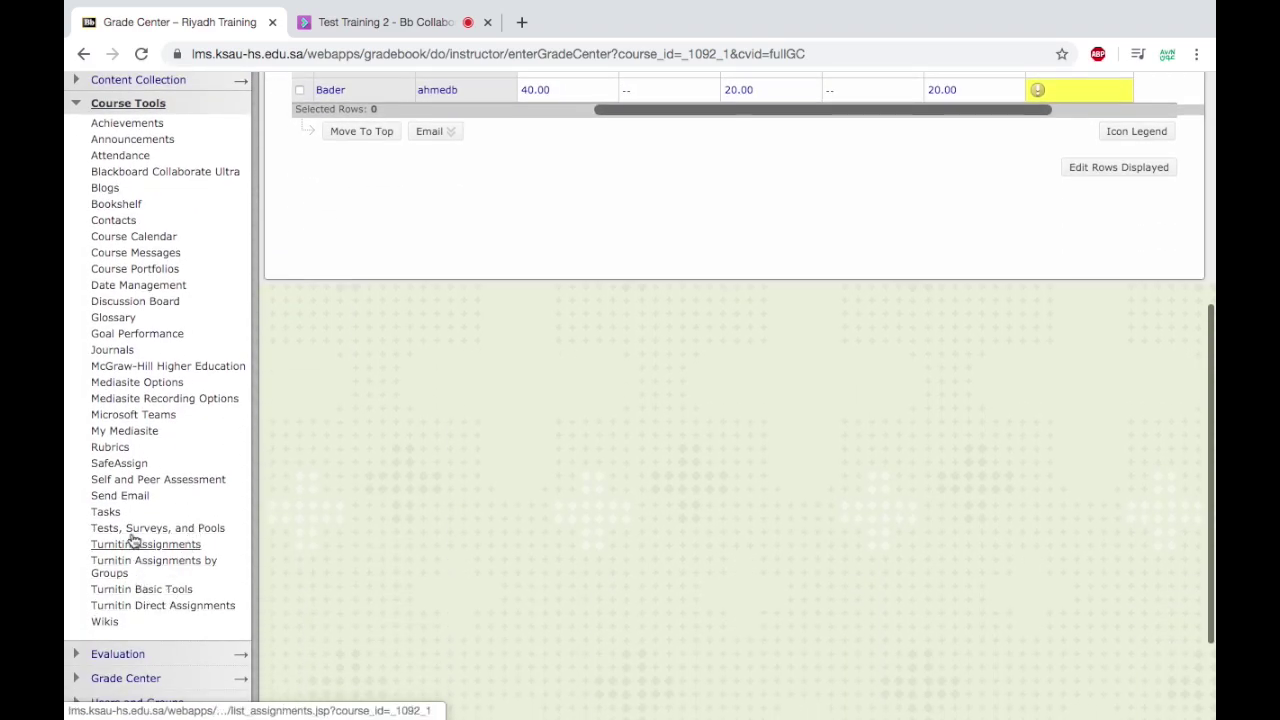
pyautogui.click(121, 452)
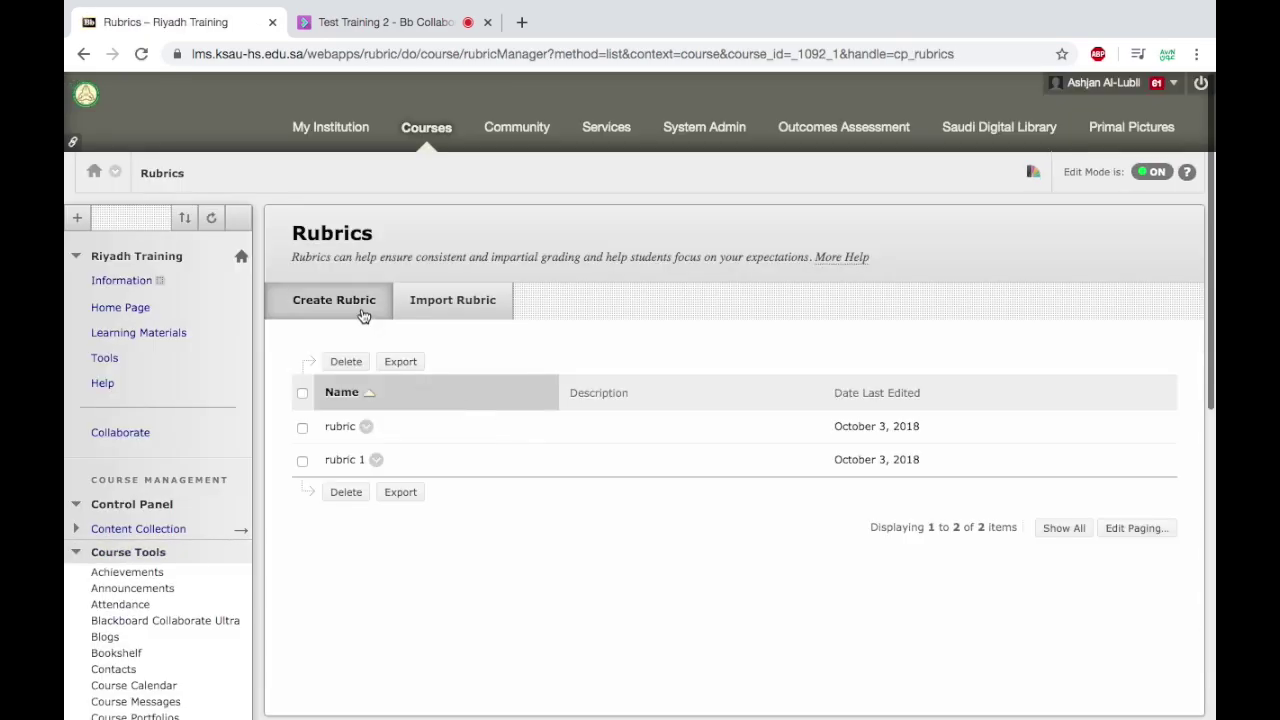
pyautogui.click(363, 312)
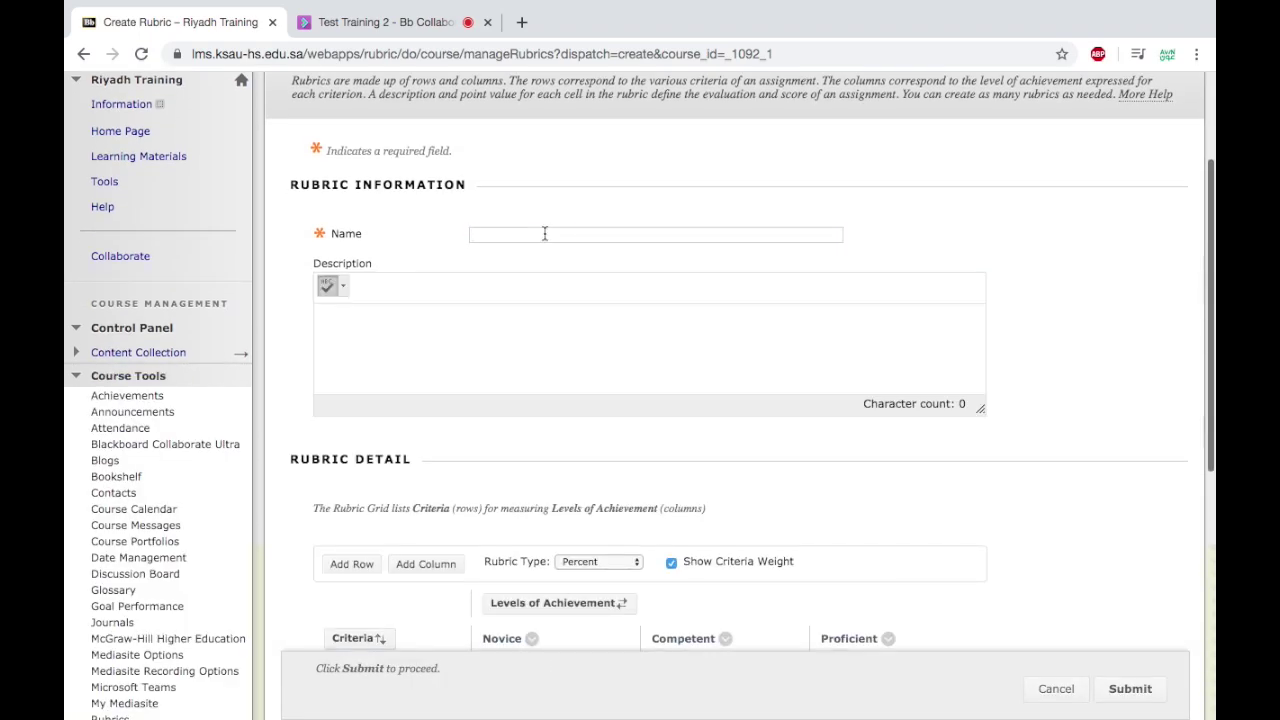
pyautogui.scroll(-5, 894, 509)
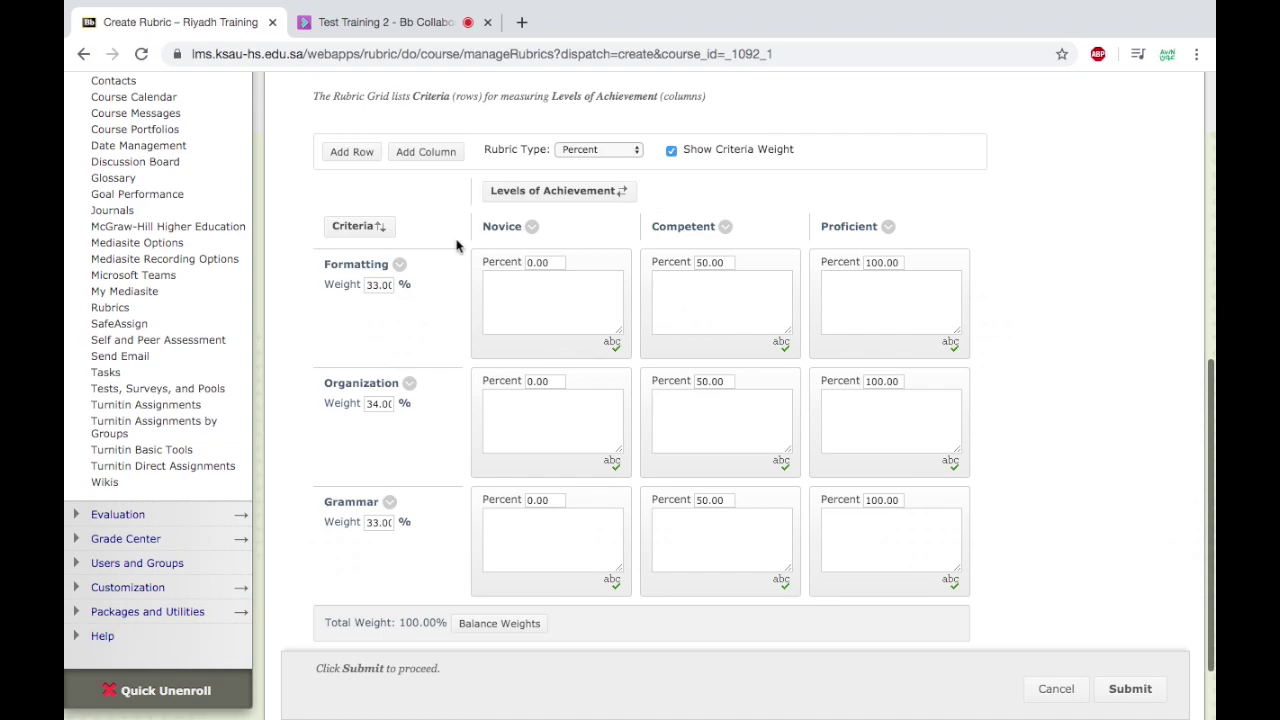
pyautogui.click(638, 150)
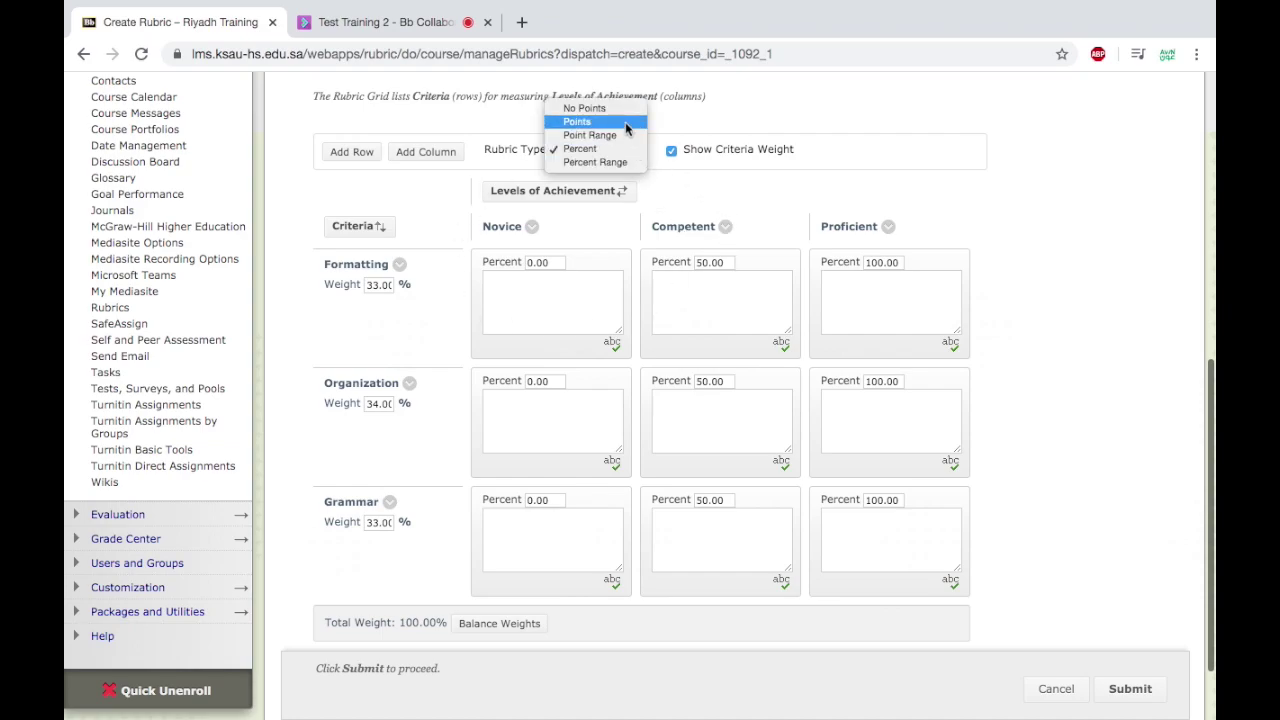
pyautogui.click(625, 122)
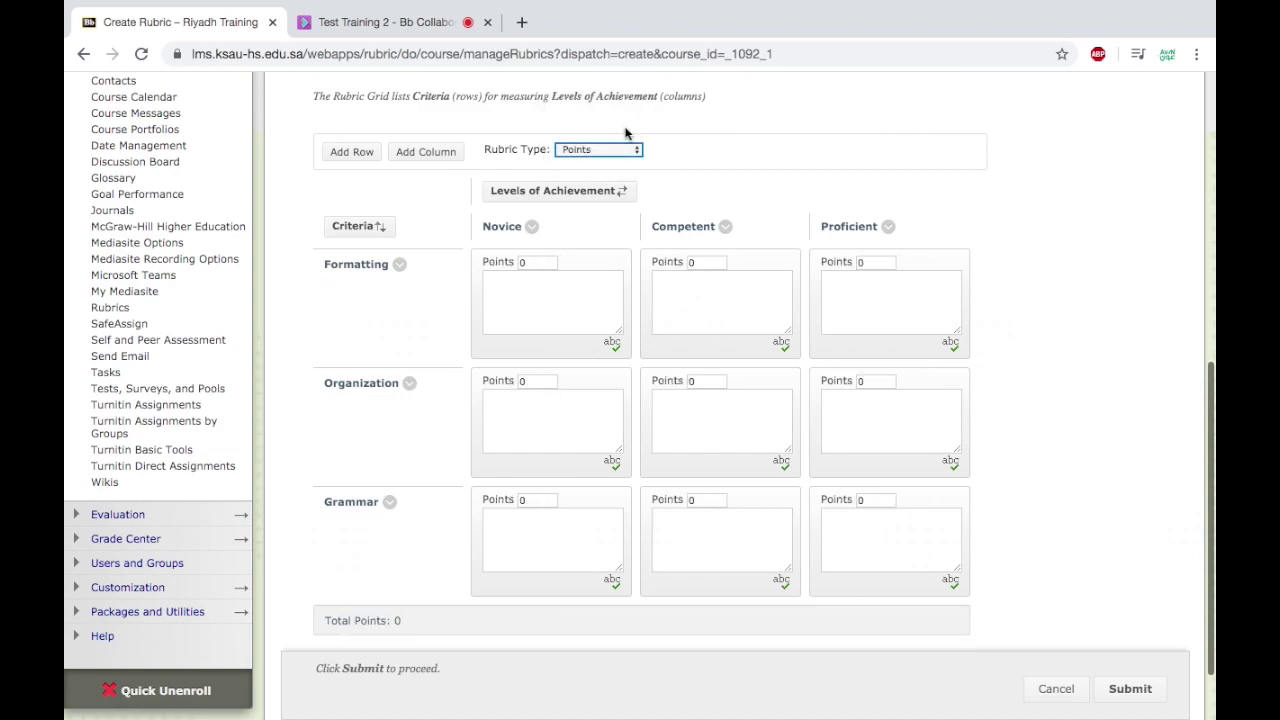
pyautogui.click(399, 264)
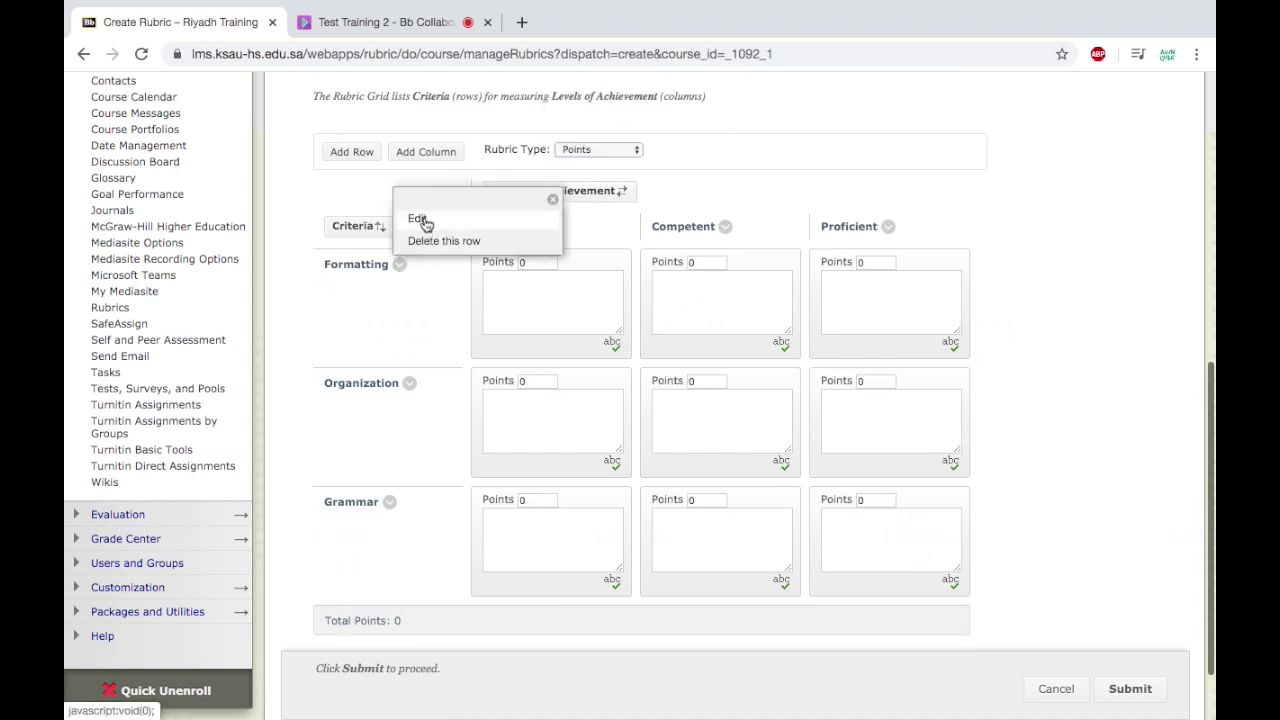
pyautogui.click(420, 218)
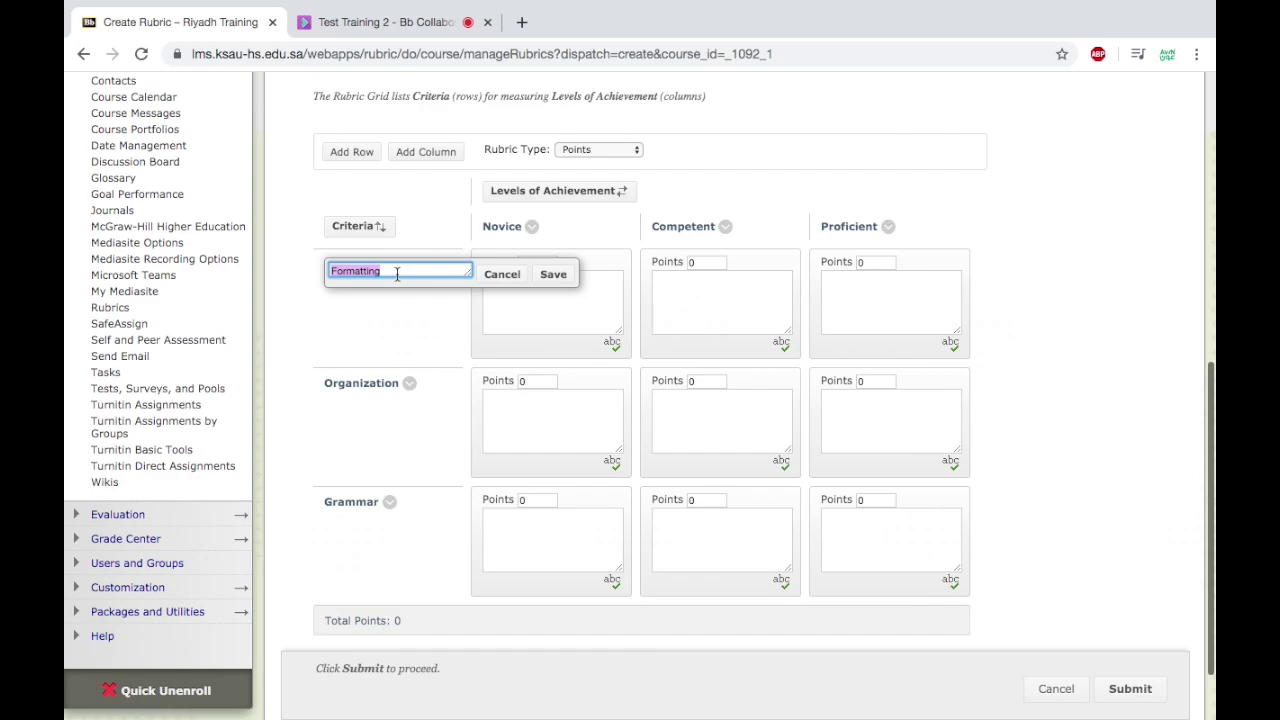
pyautogui.write('english')
pyautogui.click(552, 274)
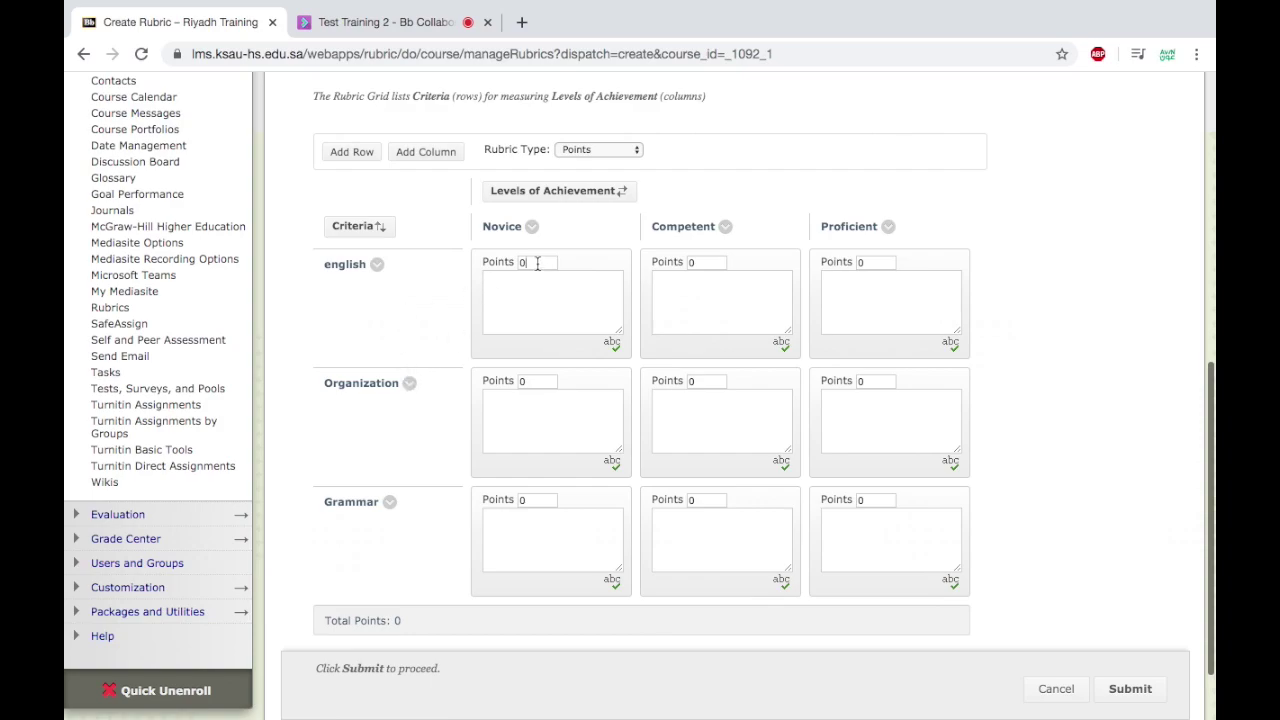
pyautogui.click(542, 295)
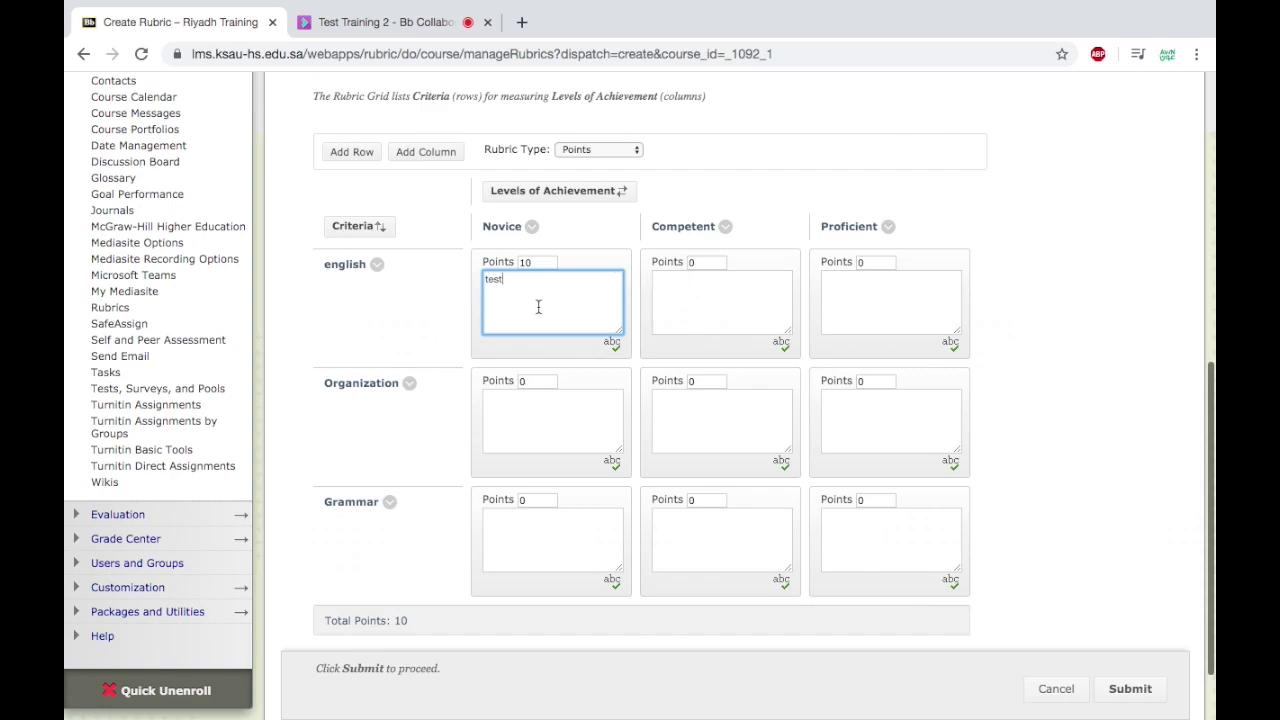
pyautogui.click(531, 227)
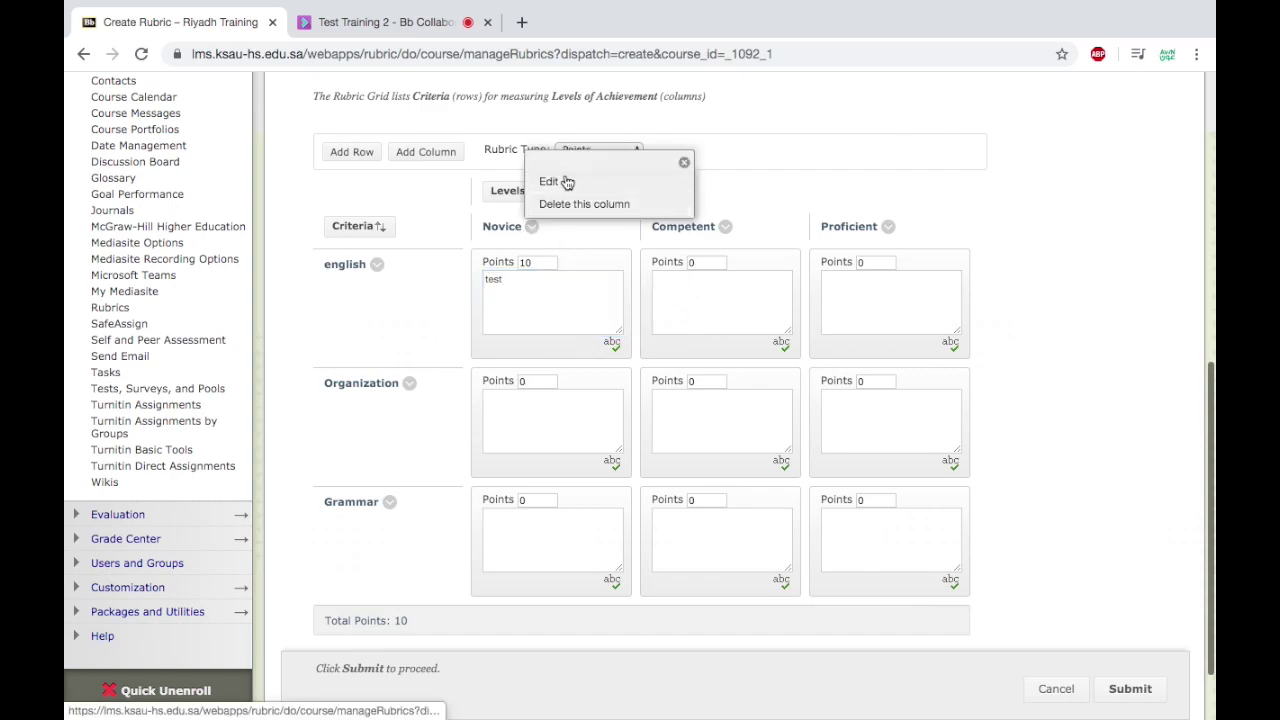
pyautogui.click(564, 178)
pyautogui.write('test')
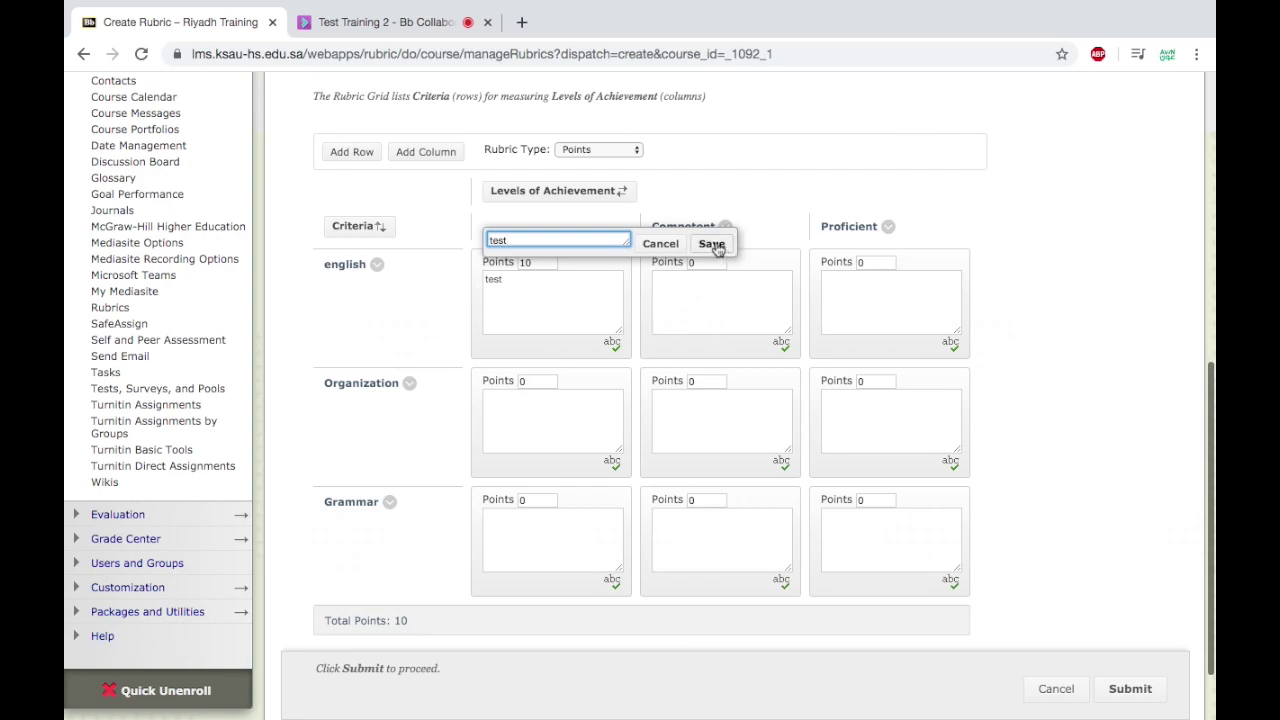
pyautogui.click(709, 243)
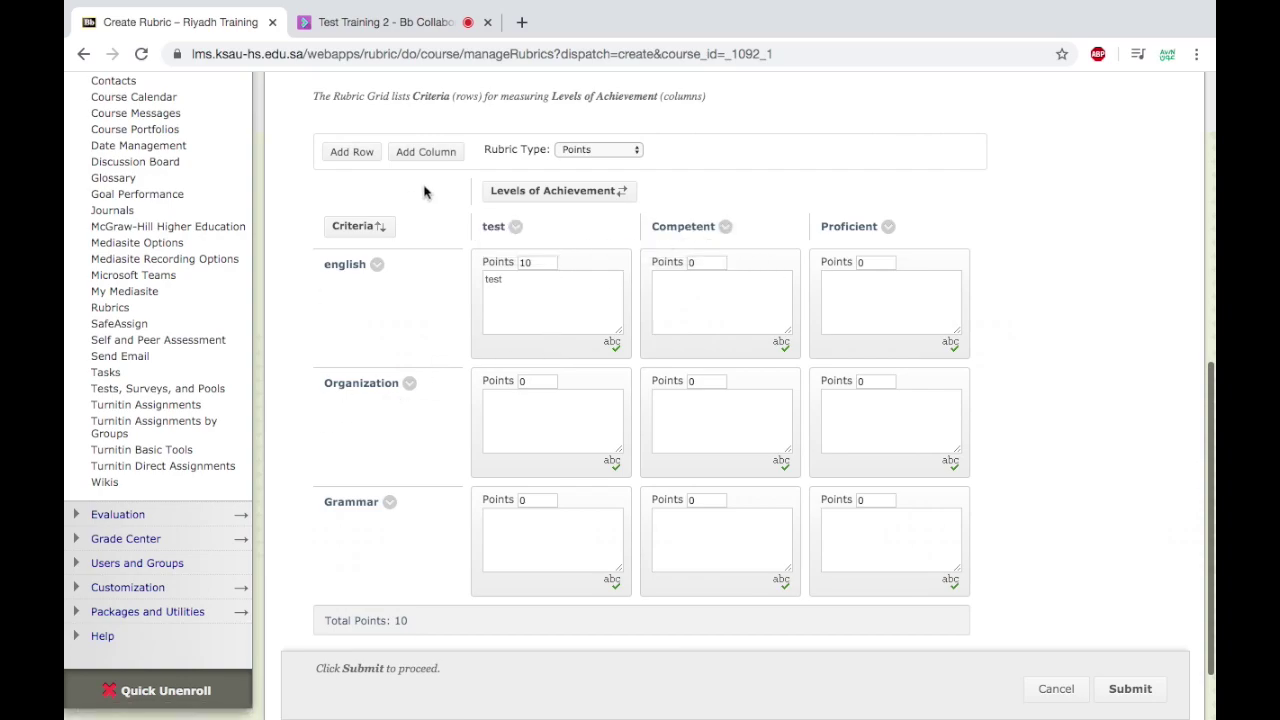
pyautogui.click(389, 502)
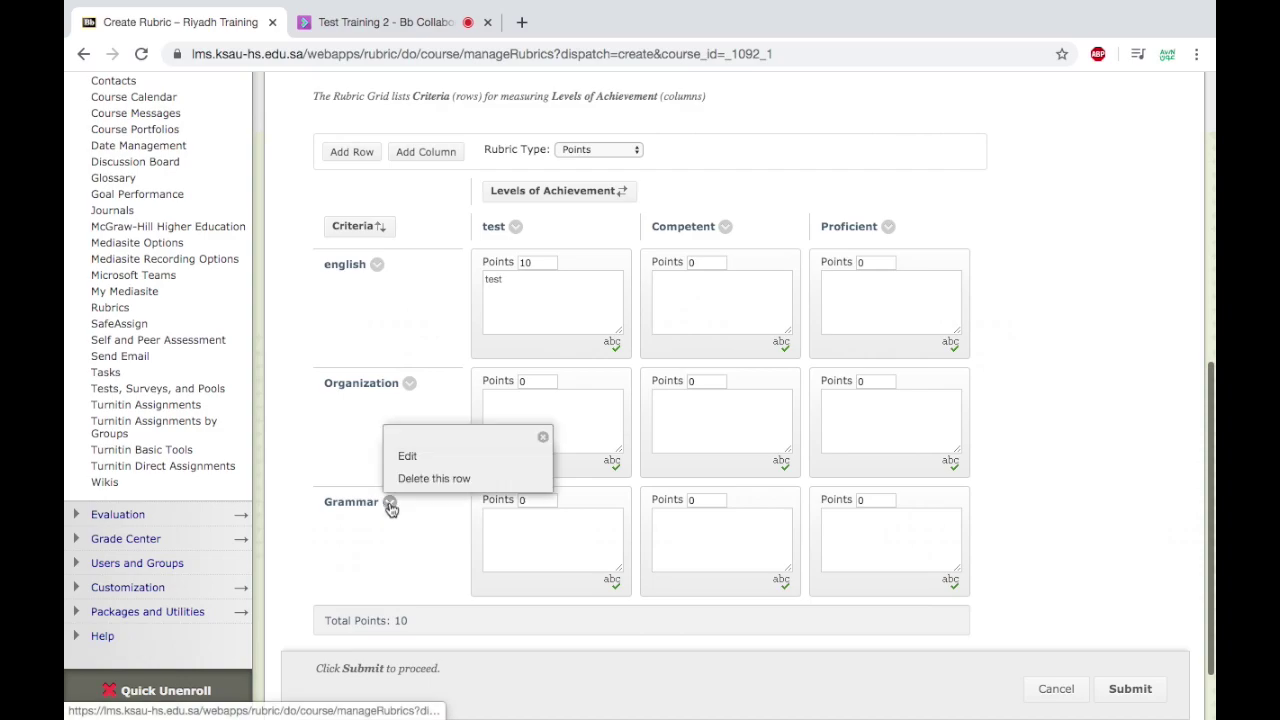
pyautogui.click(430, 479)
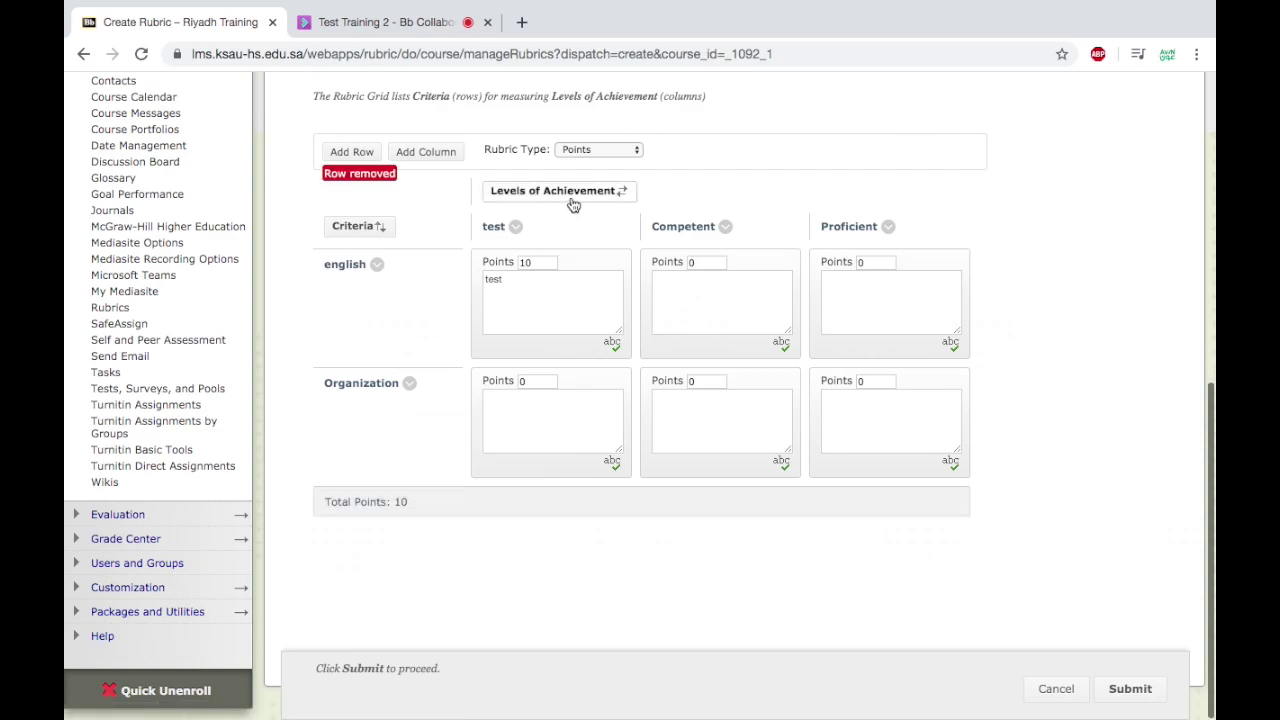
pyautogui.click(726, 228)
pyautogui.click(751, 204)
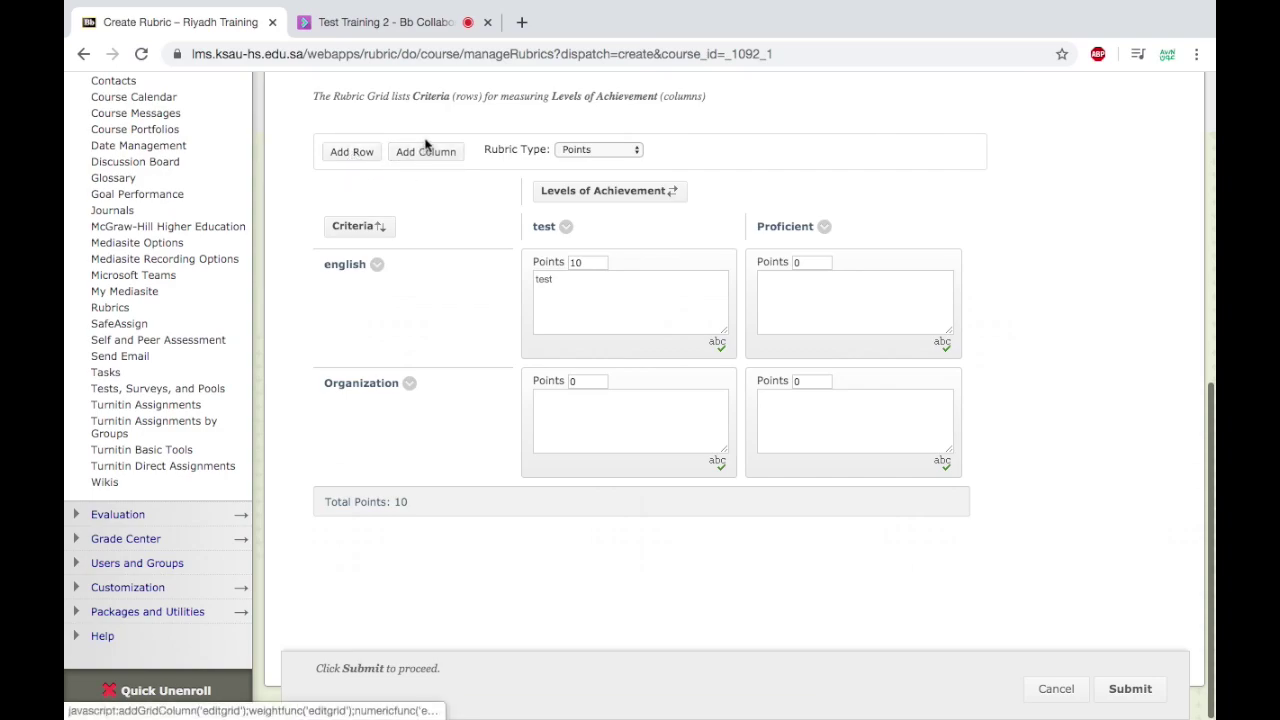
pyautogui.click(1065, 697)
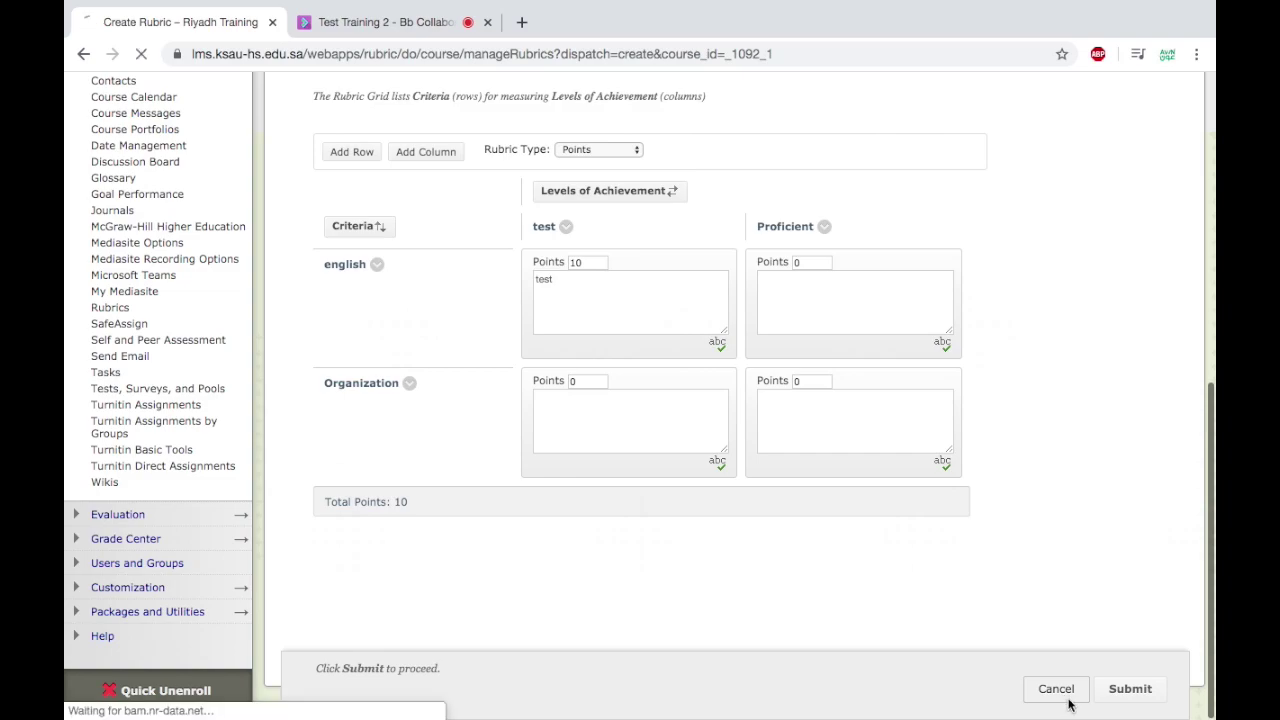